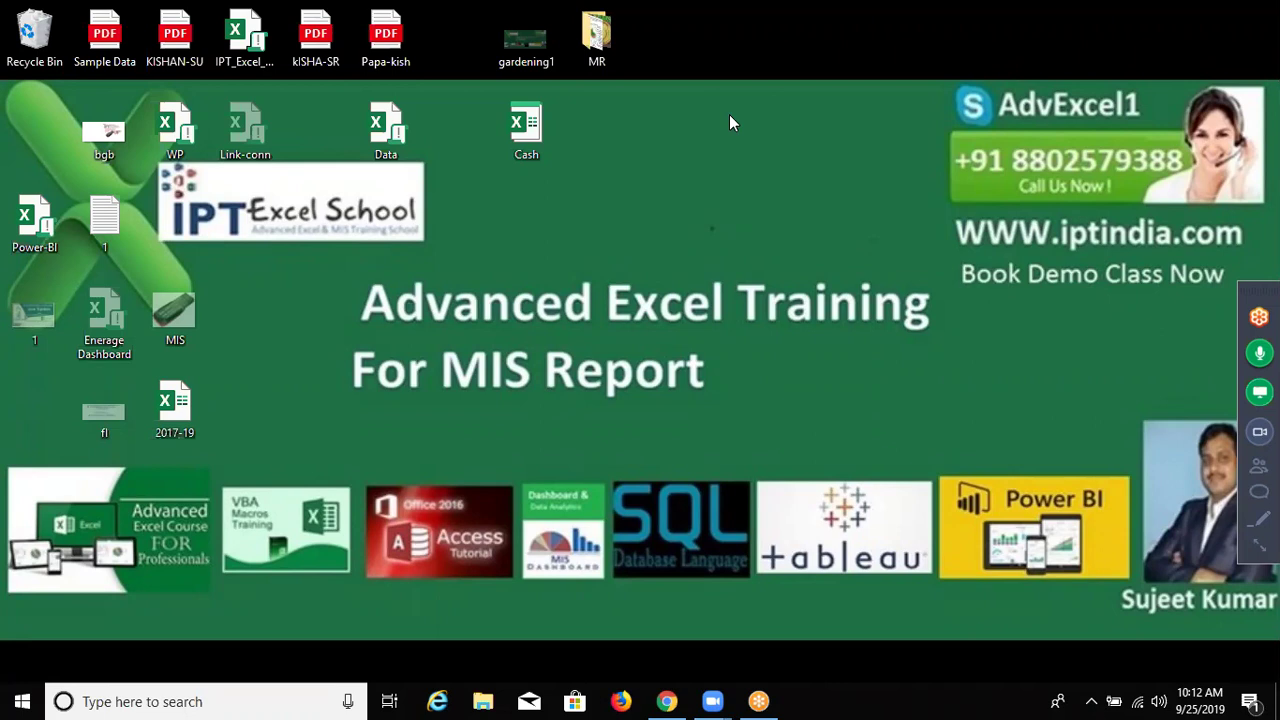
Search the Start menu for Excel
key("super")
type("exce")
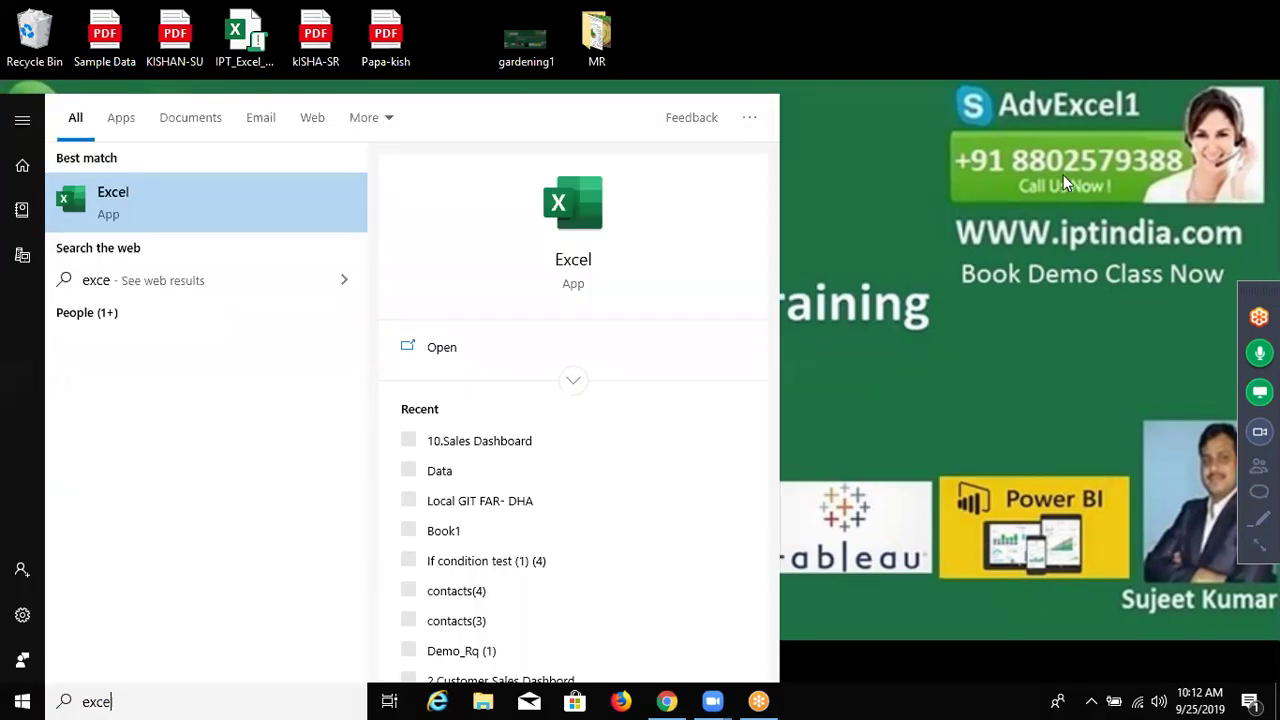
type("l")
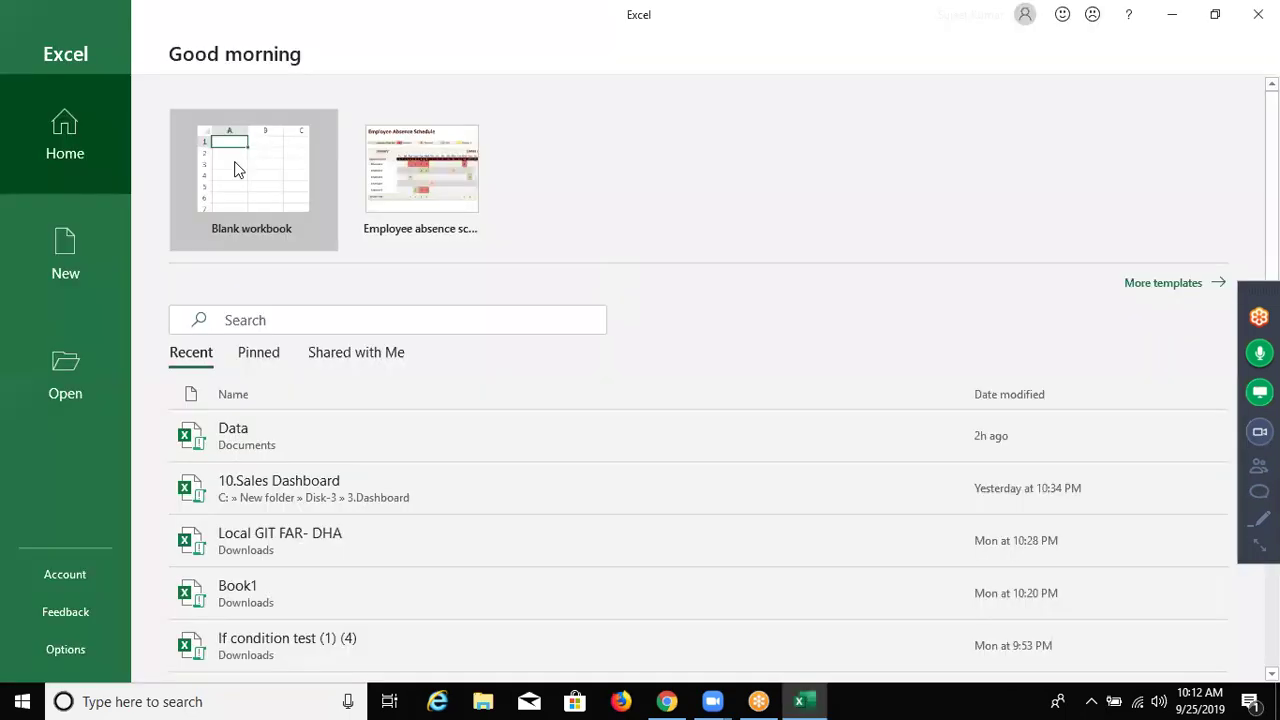
Create a new blank workbook and select cell A2
left_click(242, 168)
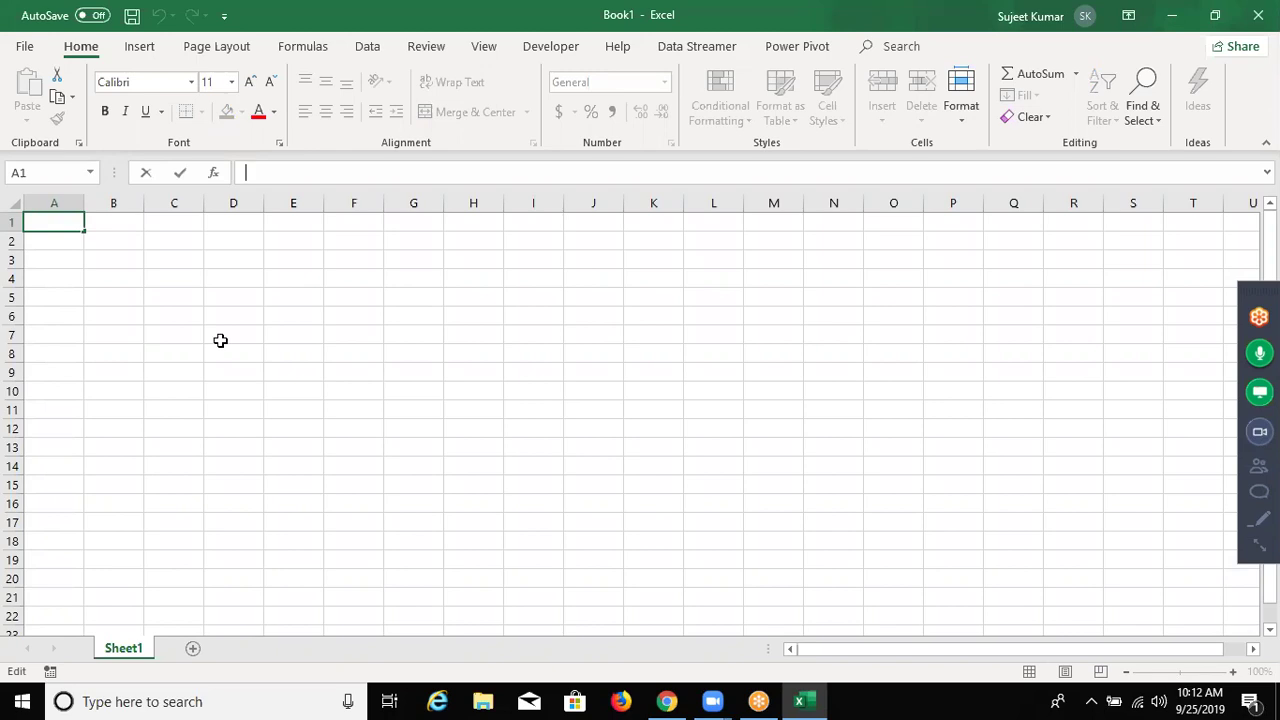
left_click(108, 287)
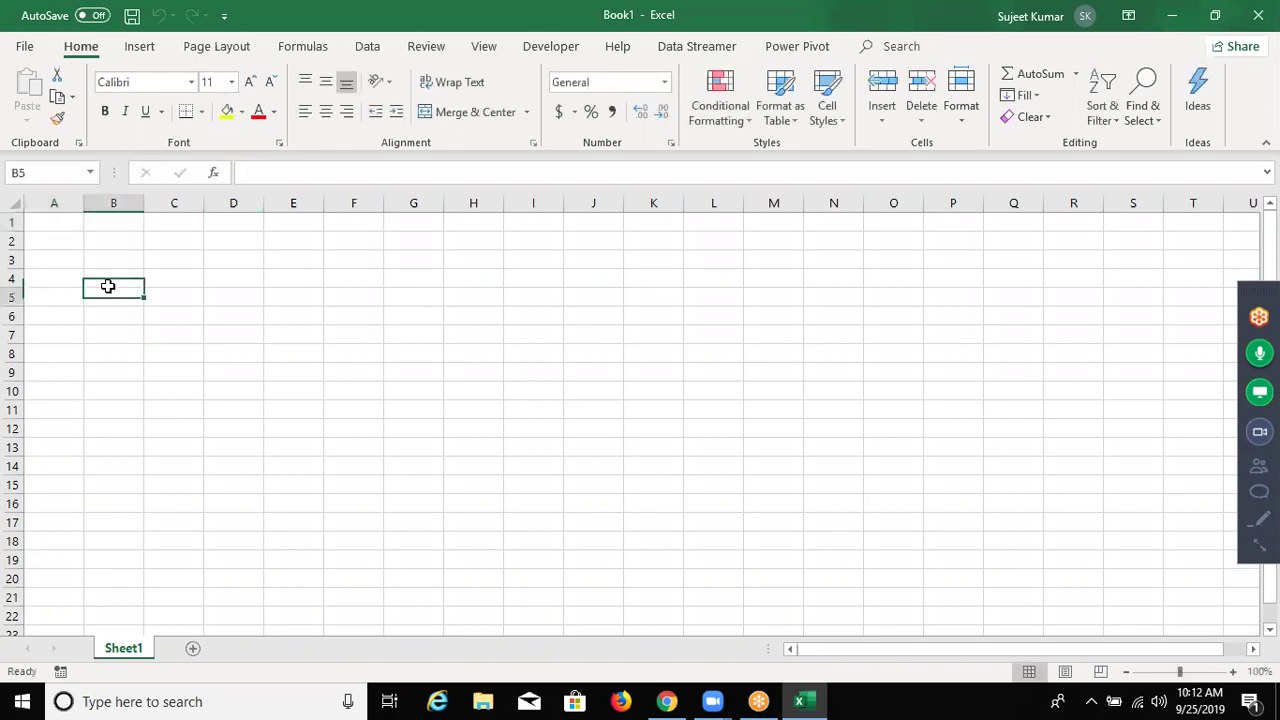
key("Down")
key("Down")
key("ctrl+Up")
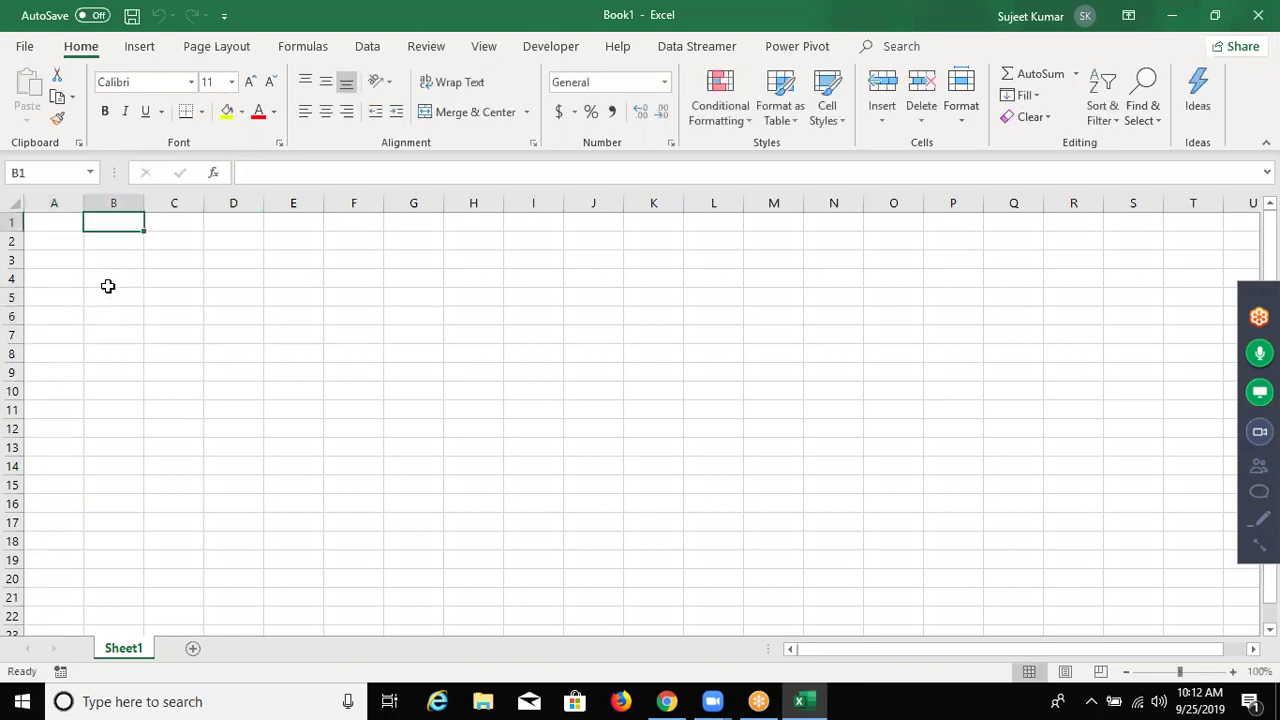
key("Left")
key("Down")
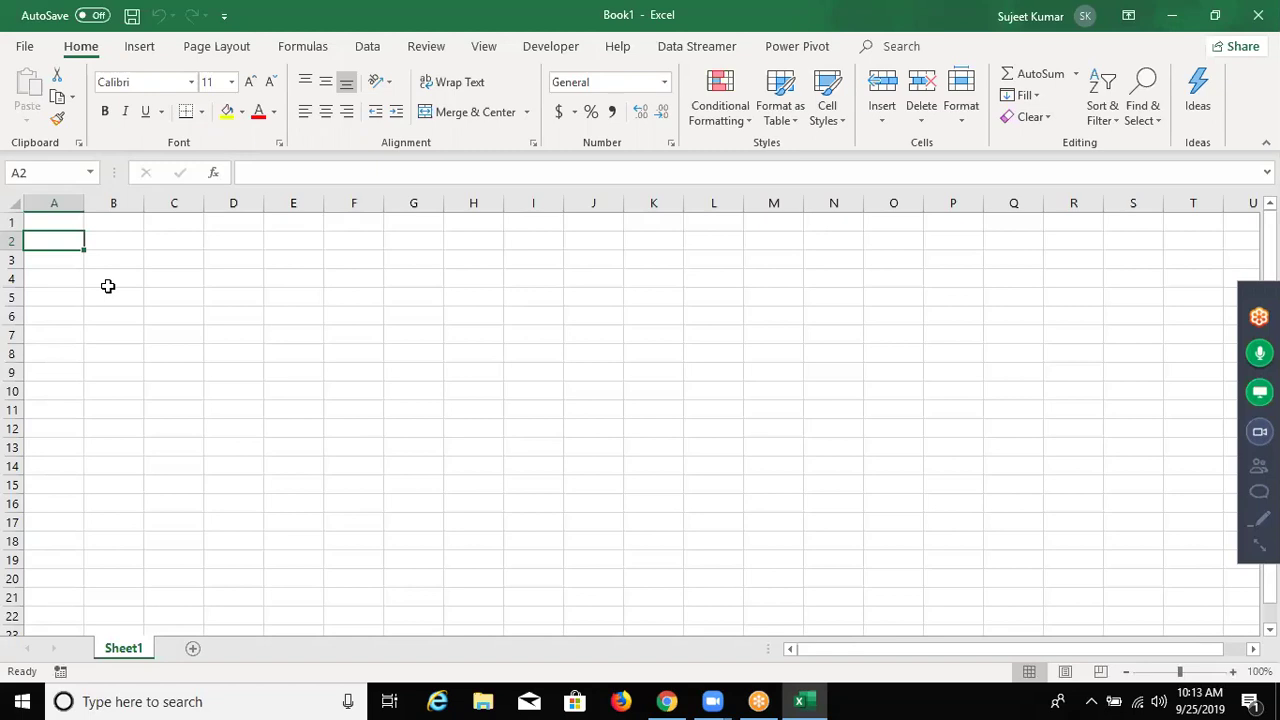
Enter the date 9/25 in cell A2, shown as 25-Sep
type("9")
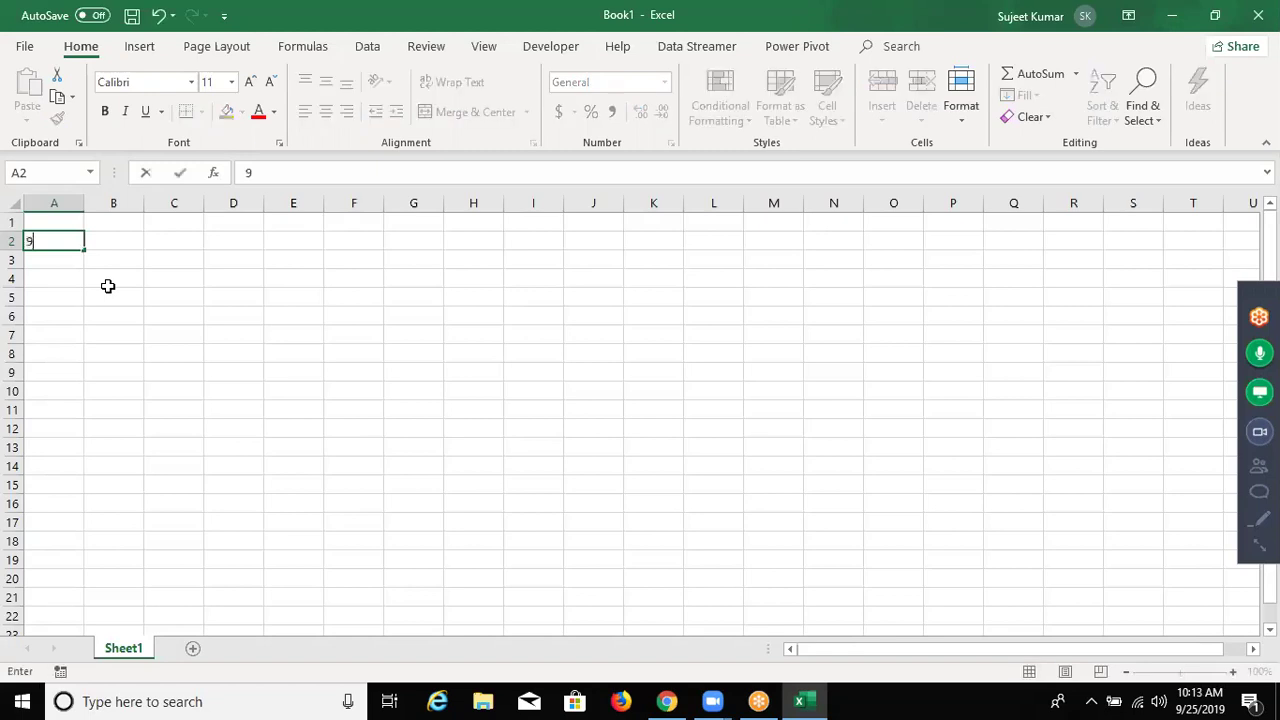
type("/25")
type("/1")
key("BackSpace")
type("201")
key("BackSpace")
key("BackSpace")
key("BackSpace")
key("ctrl+Return")
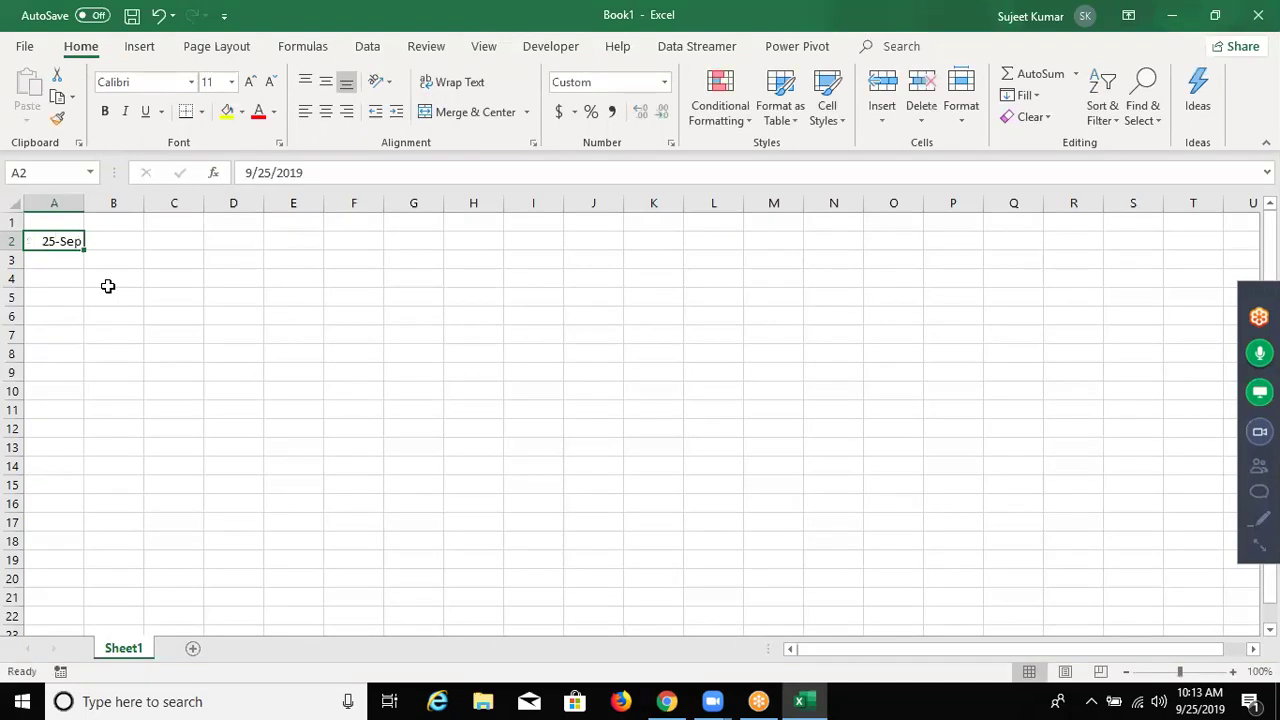
Enter the date 12/1 in cell B2, shown as 1-Dec
key("Tab")
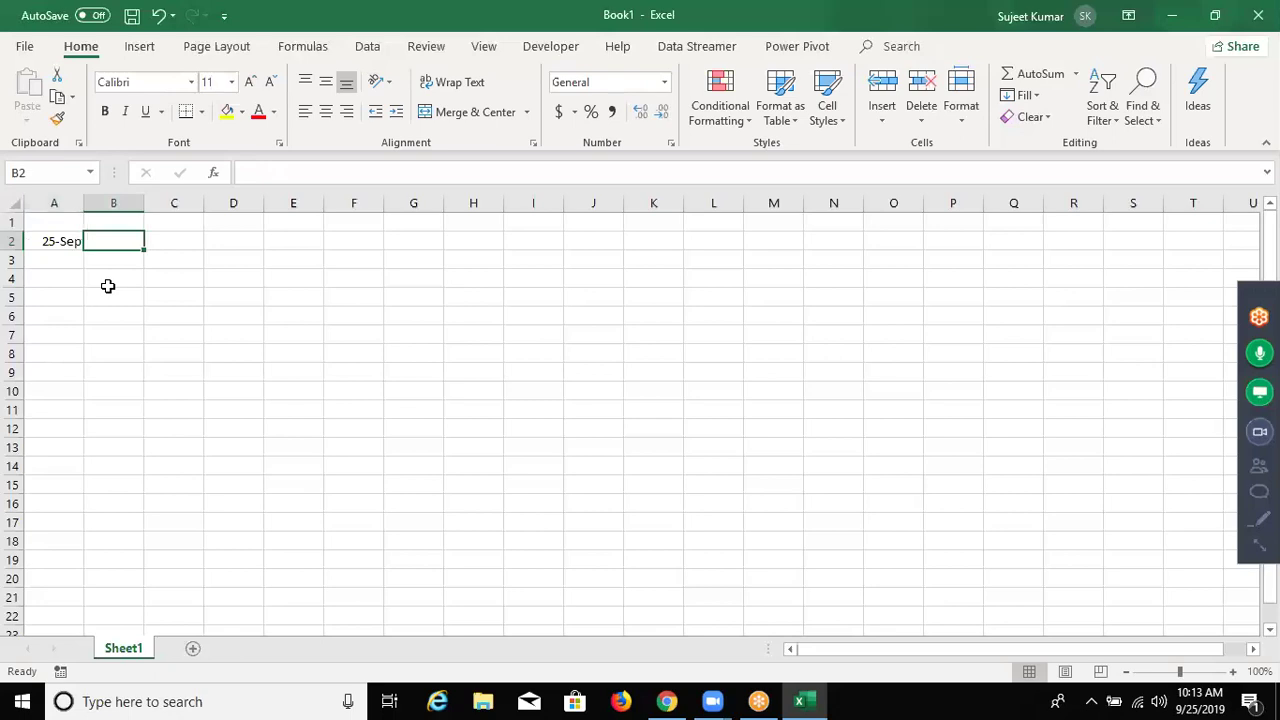
type("1")
type("/12")
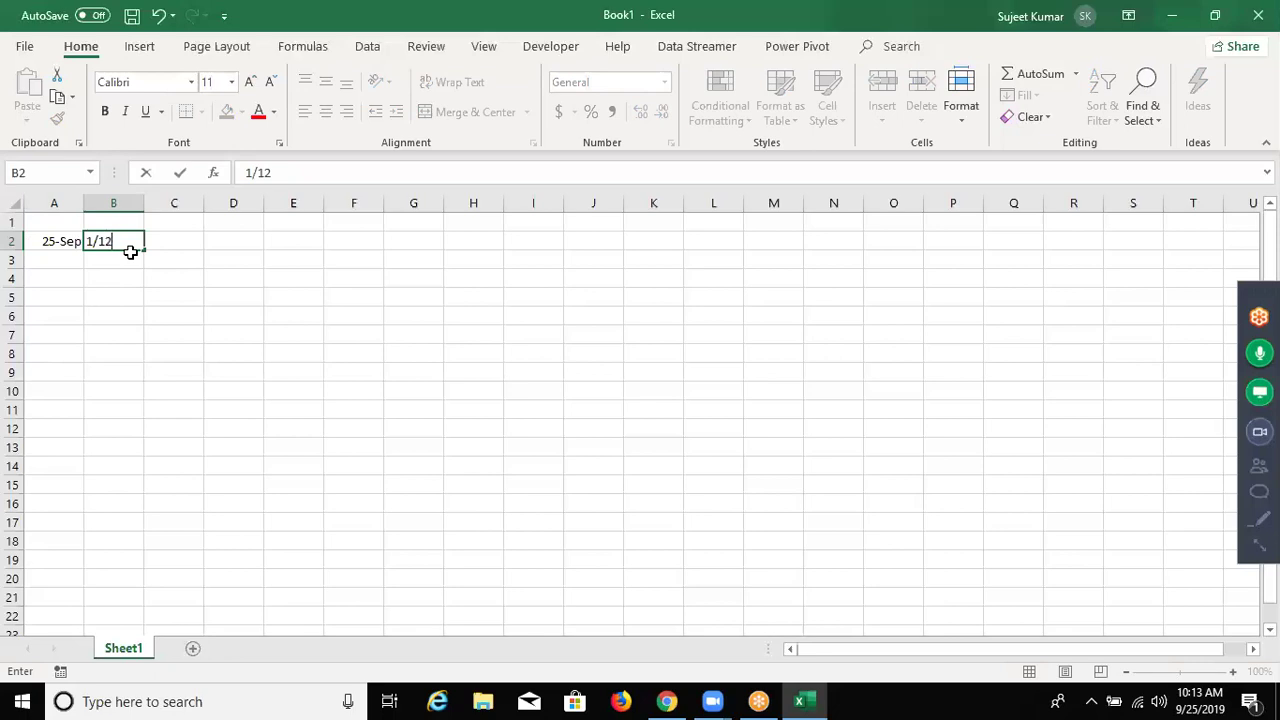
key("Escape")
type("12/1")
key("ctrl+Return")
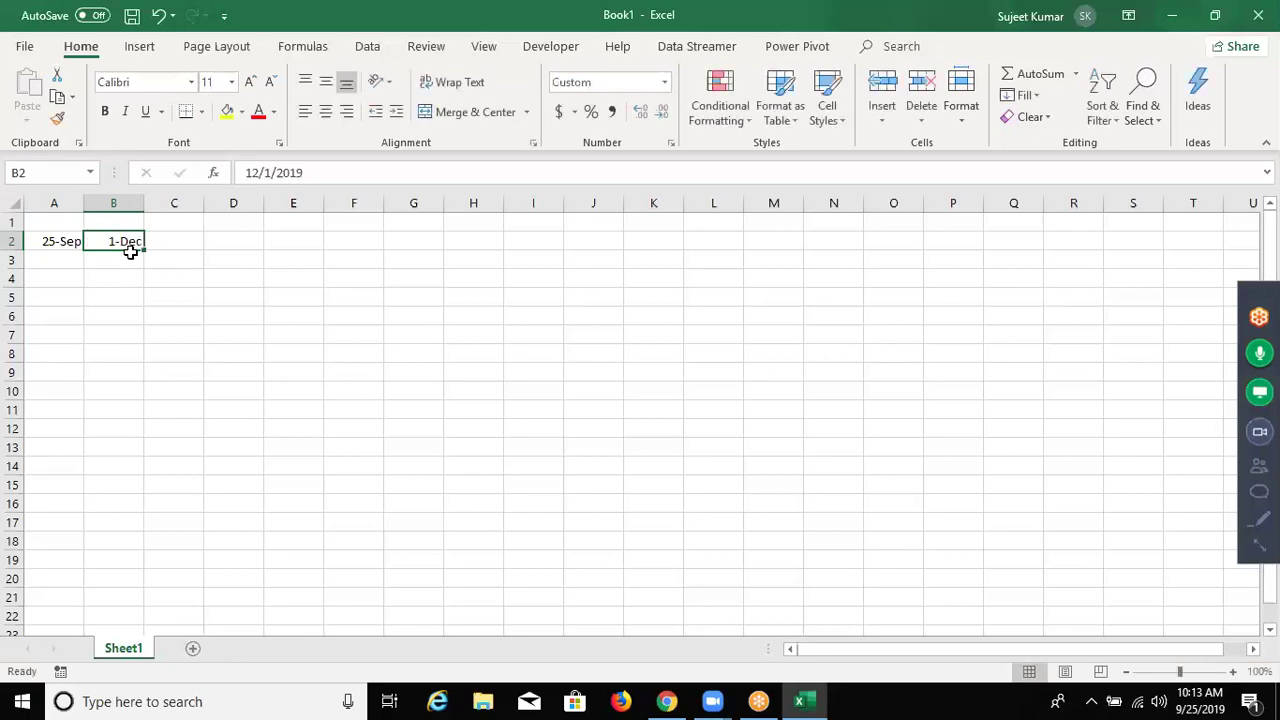
key("Down")
key("Right")
Type the label 'MM-DD-YY' in cell B3
left_click(131, 253)
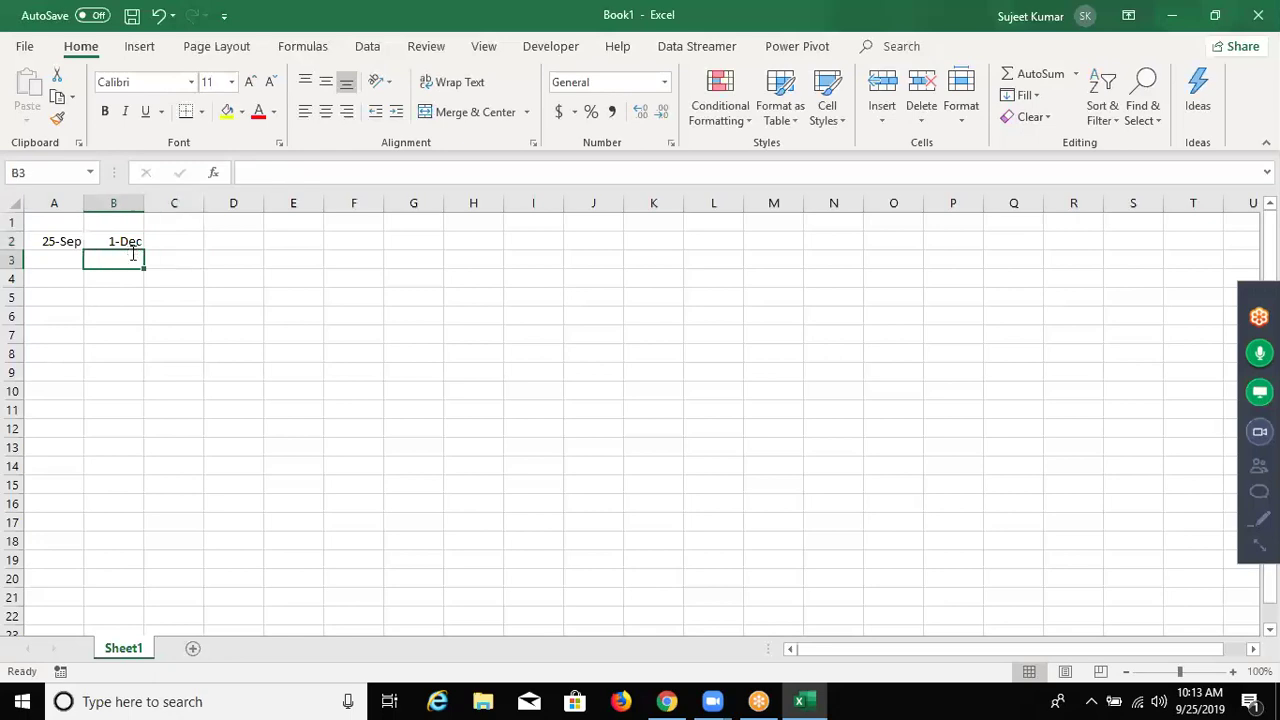
type("MM-")
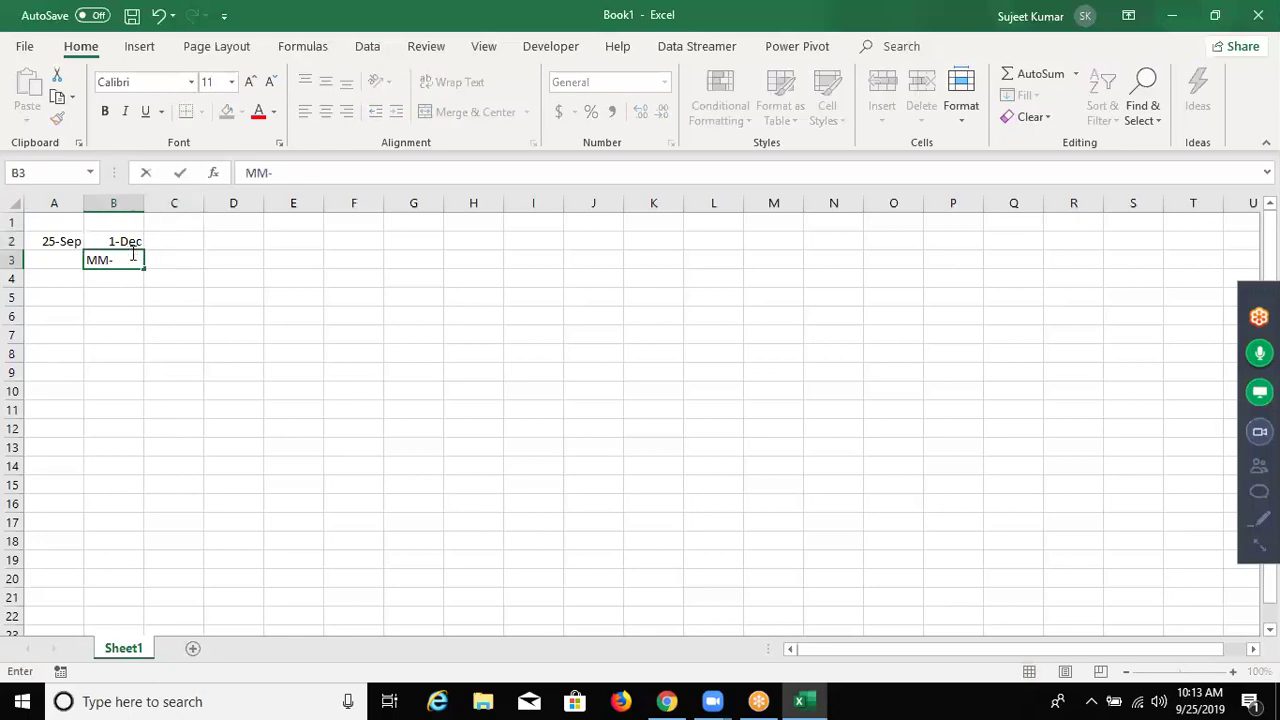
type("DD=")
key("BackSpace")
type("i")
key("BackSpace")
type("YY")
key("Return")
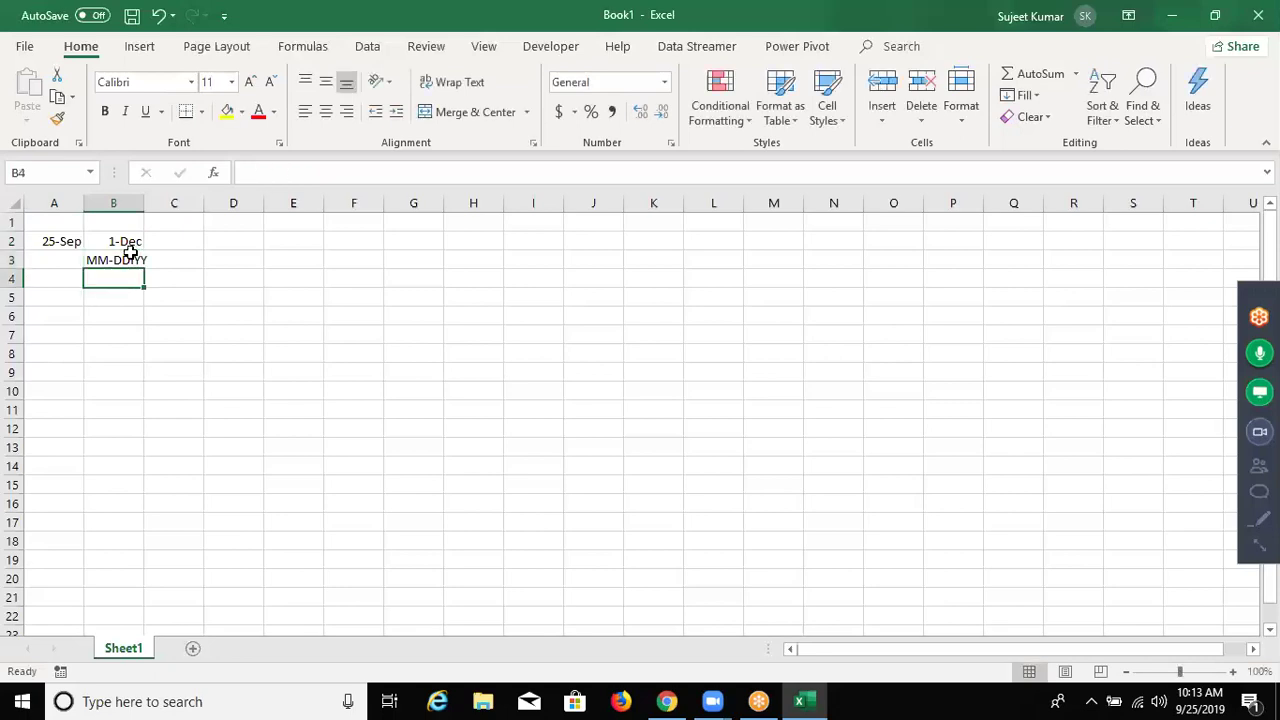
Type the label 'DD-MM-YY' in cell B4
left_click(129, 247)
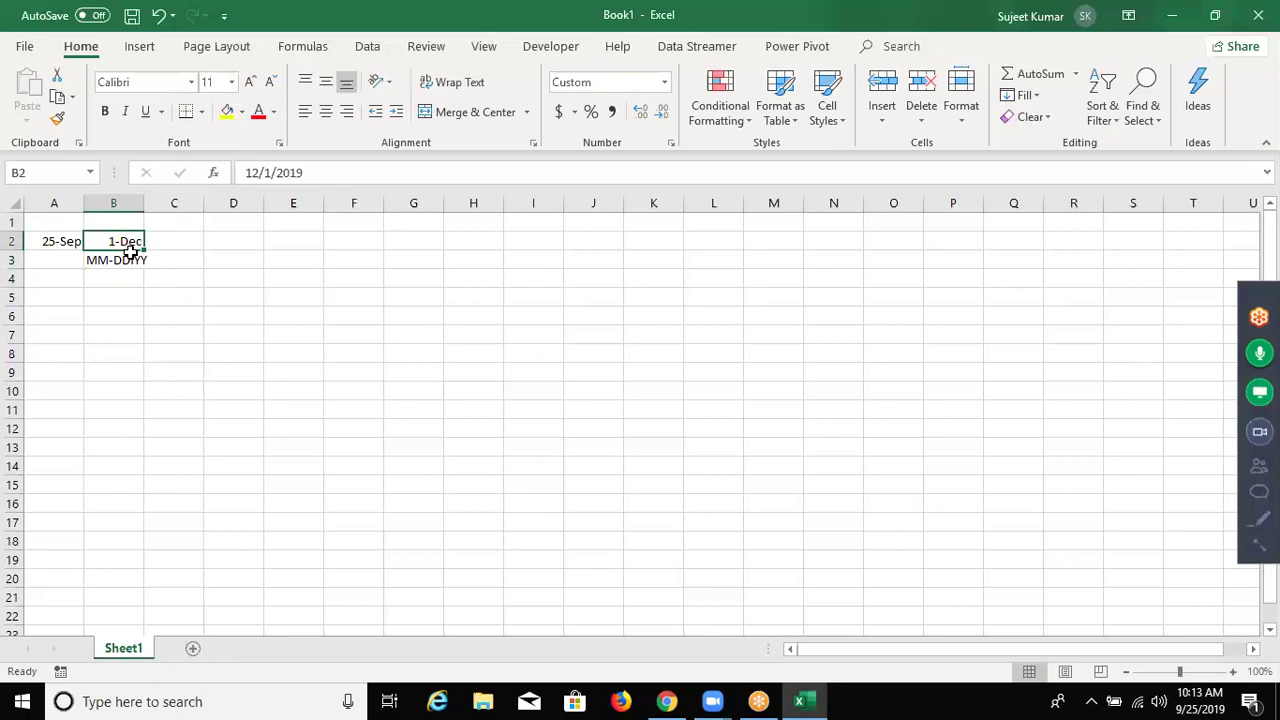
key("Down")
key("Down")
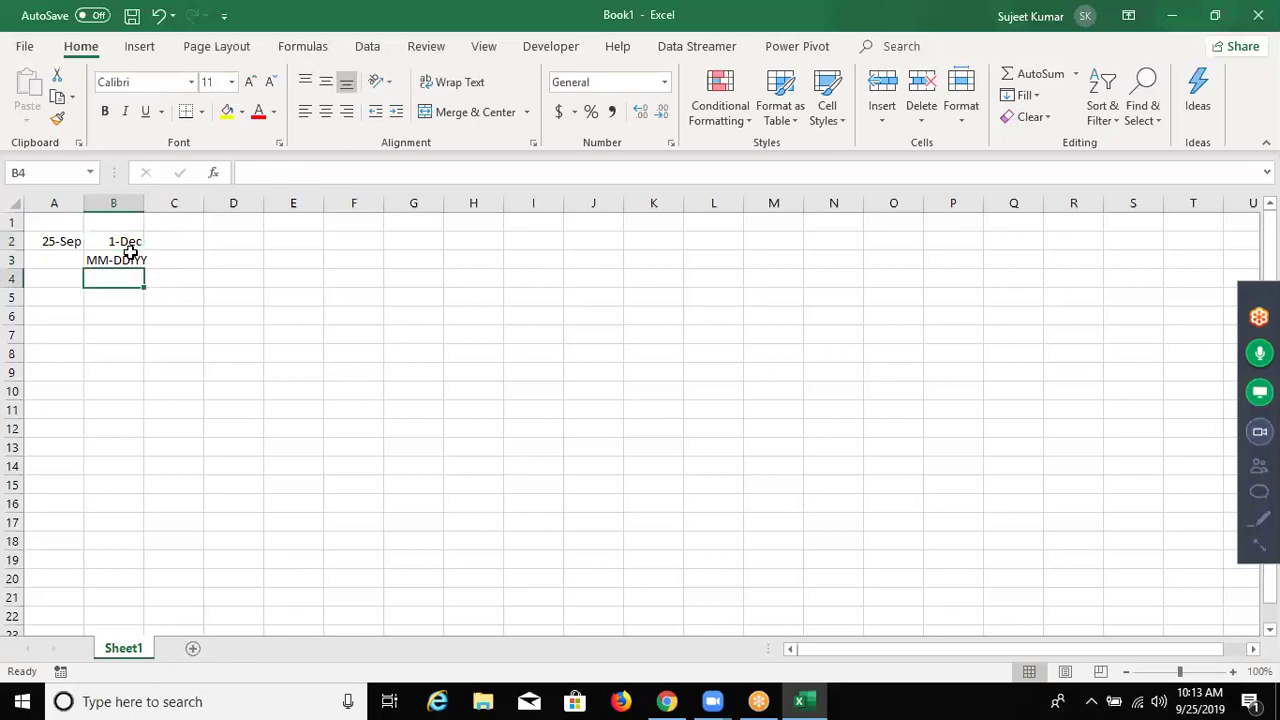
type("DD")
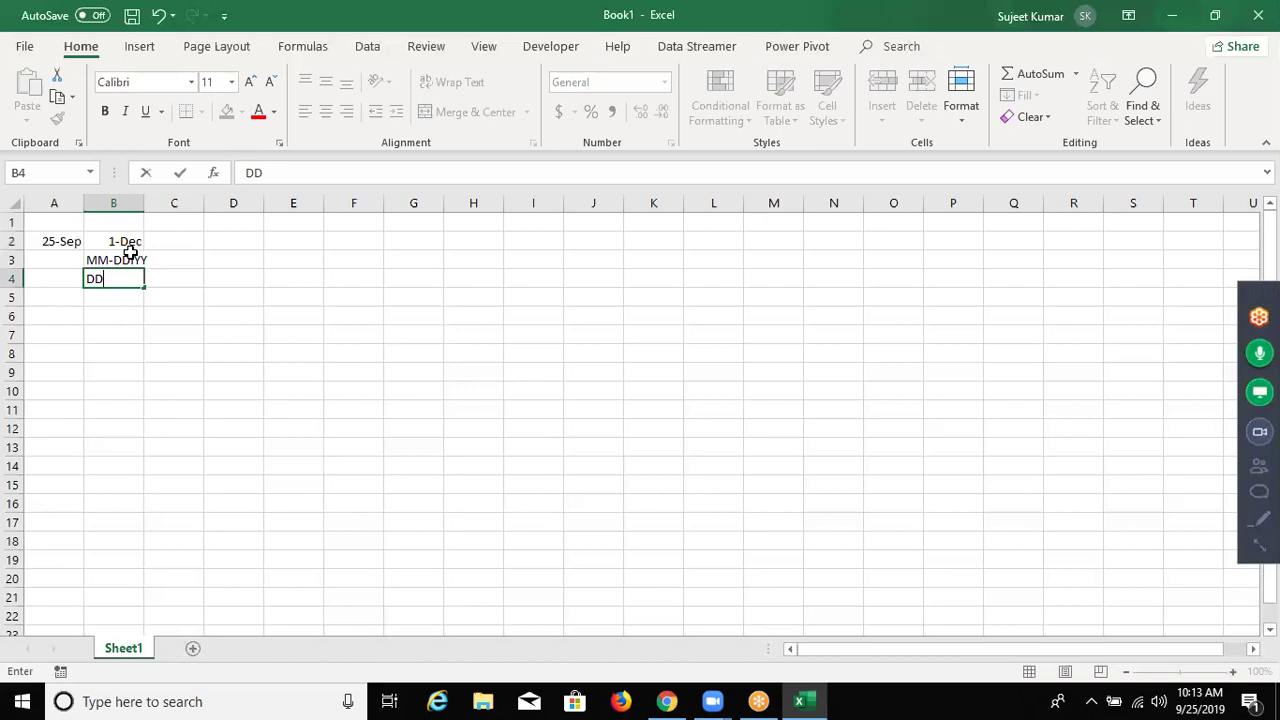
type("-MM-")
type("YY")
left_click(130, 253)
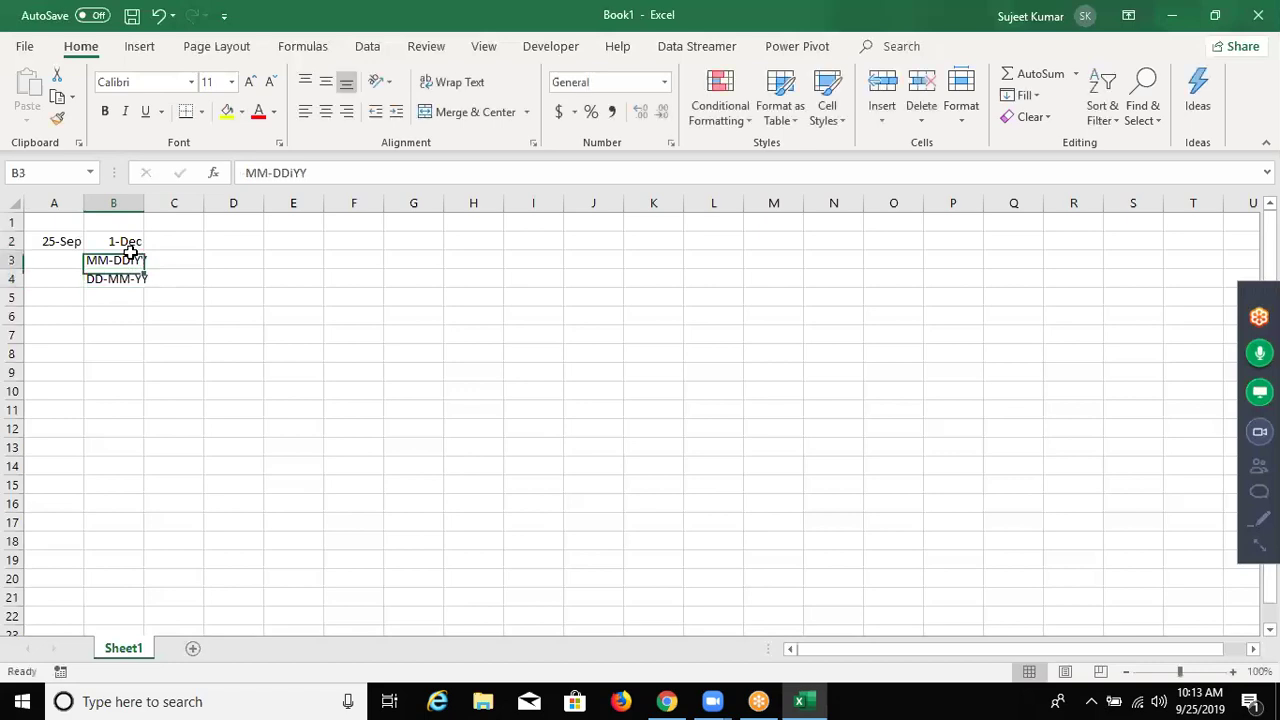
key("Up")
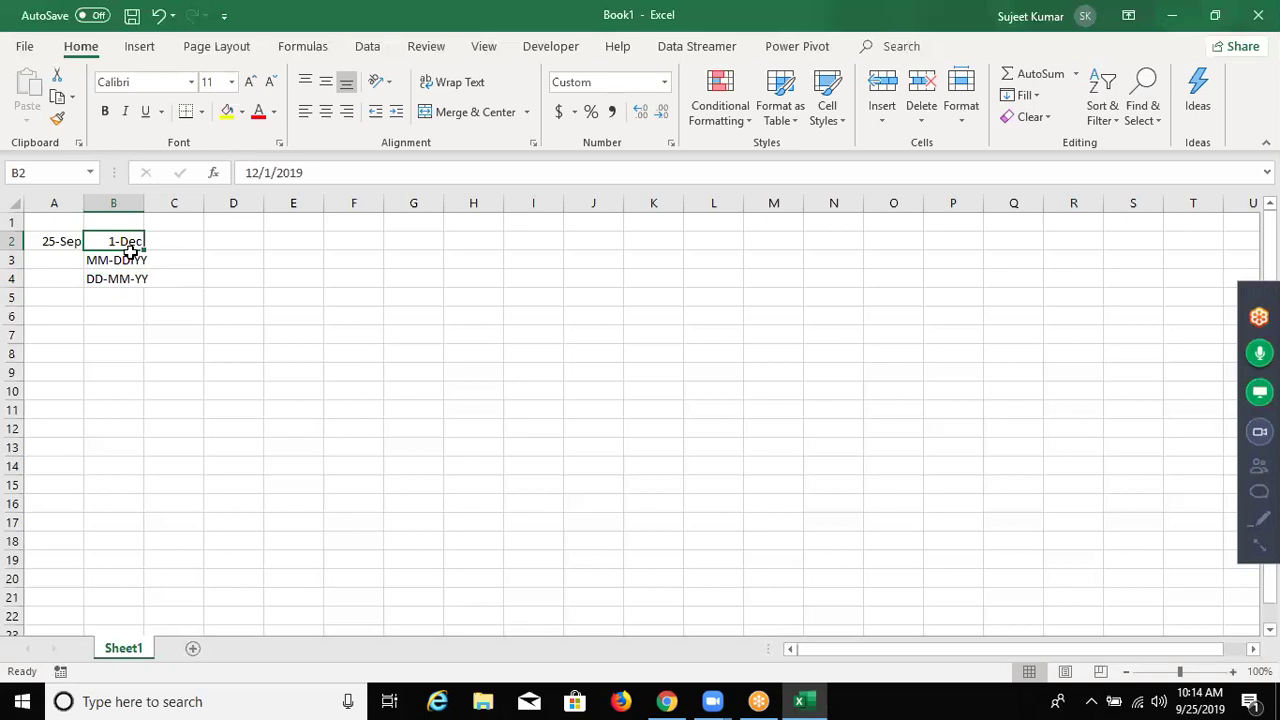
Enter =DATE(2019,12,1) in C2 so it returns 12/1/2019
key("Right")
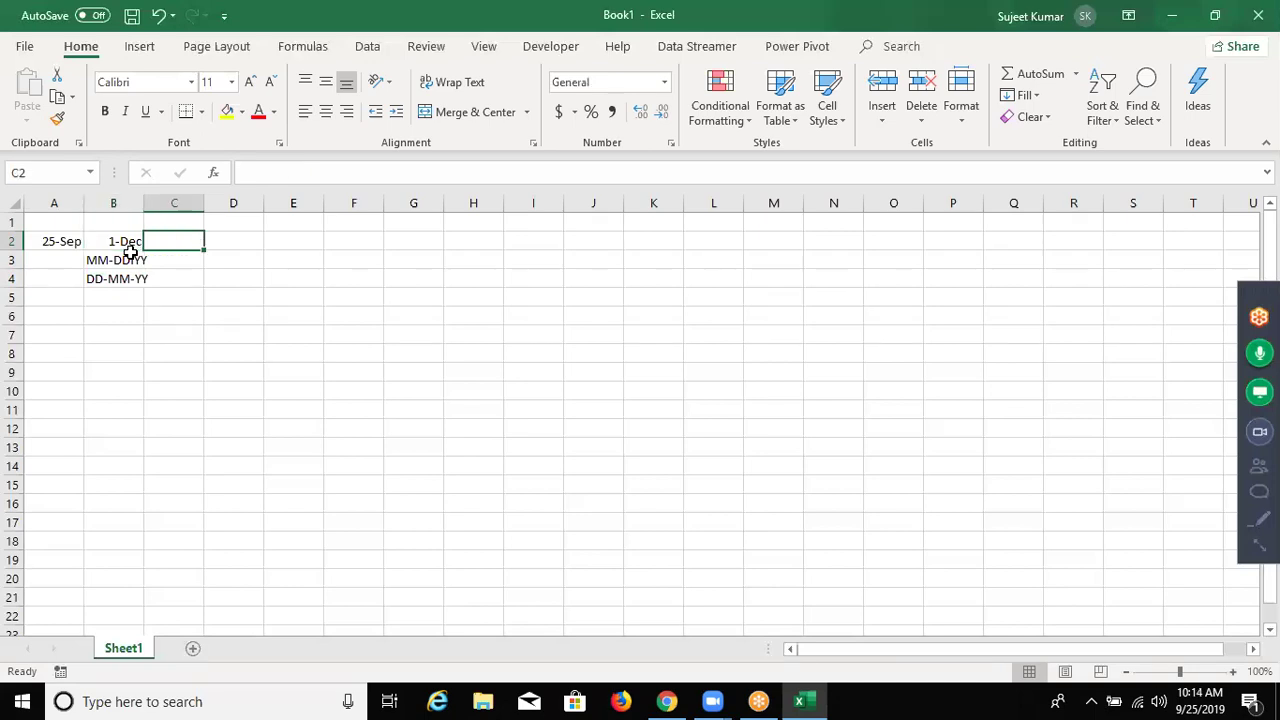
type("=")
type("d")
key("Tab")
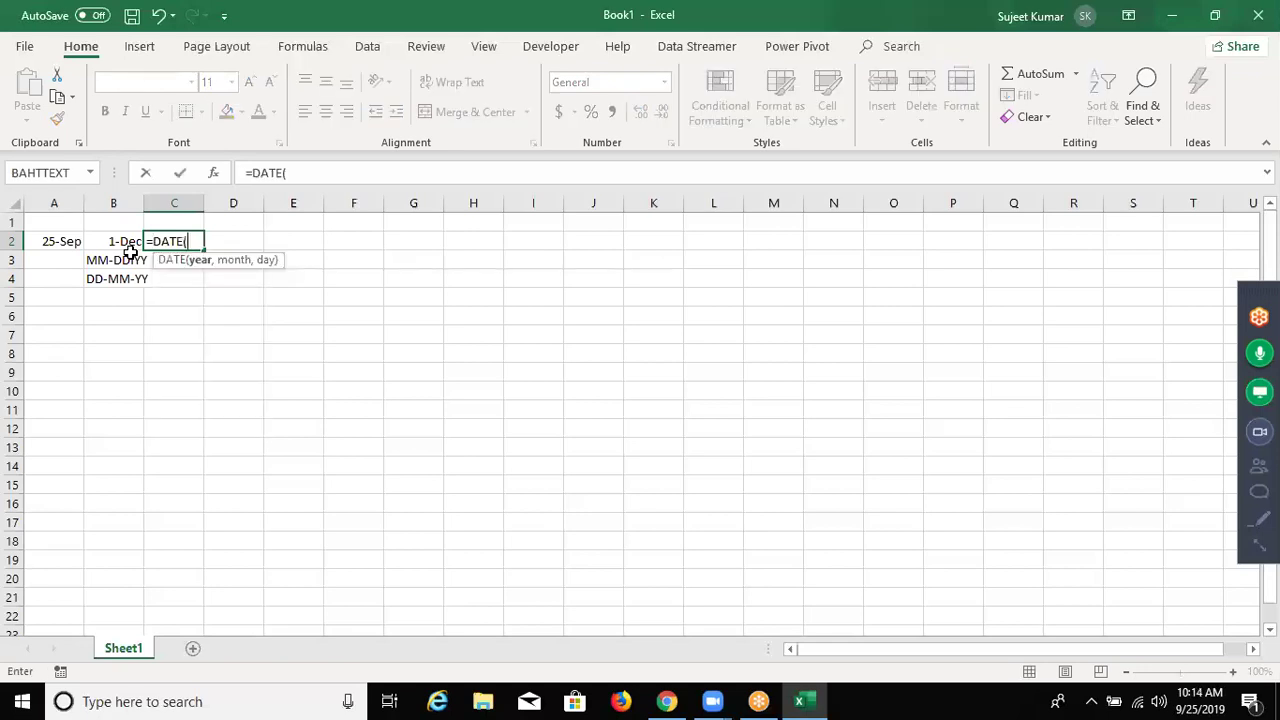
type("2")
type("019,")
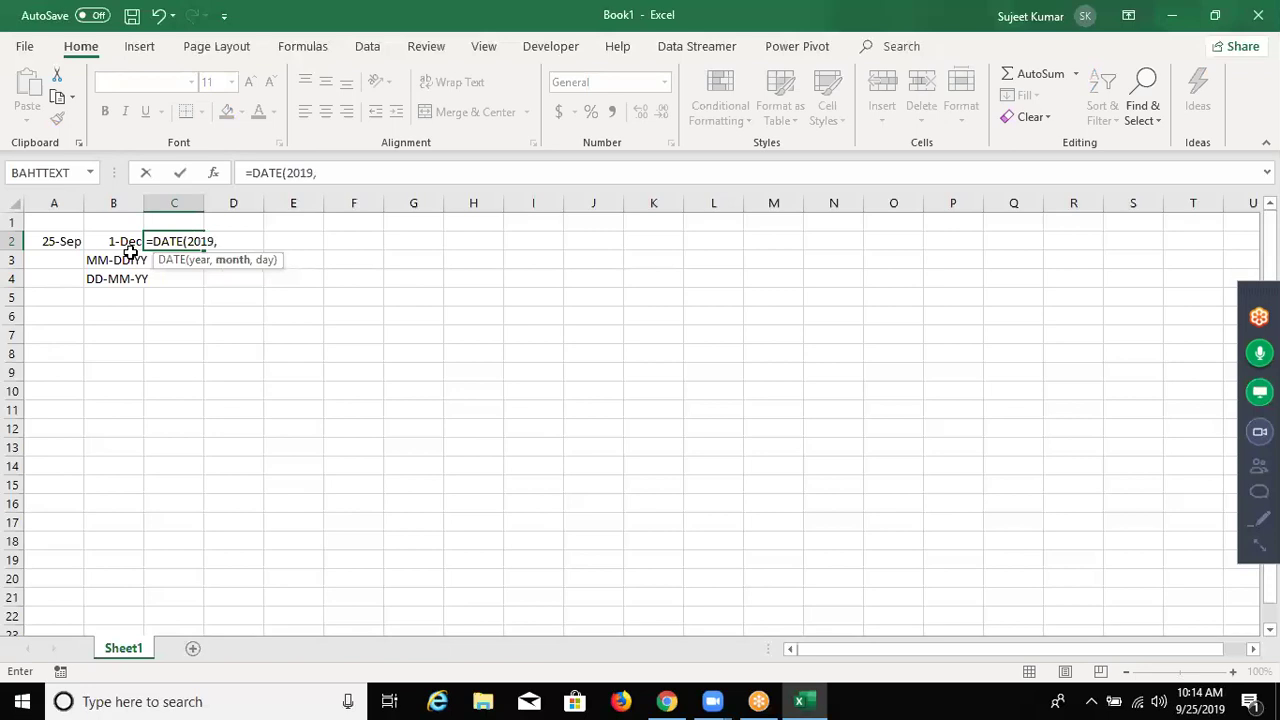
type("11")
key("BackSpace")
type("2,")
type("1)")
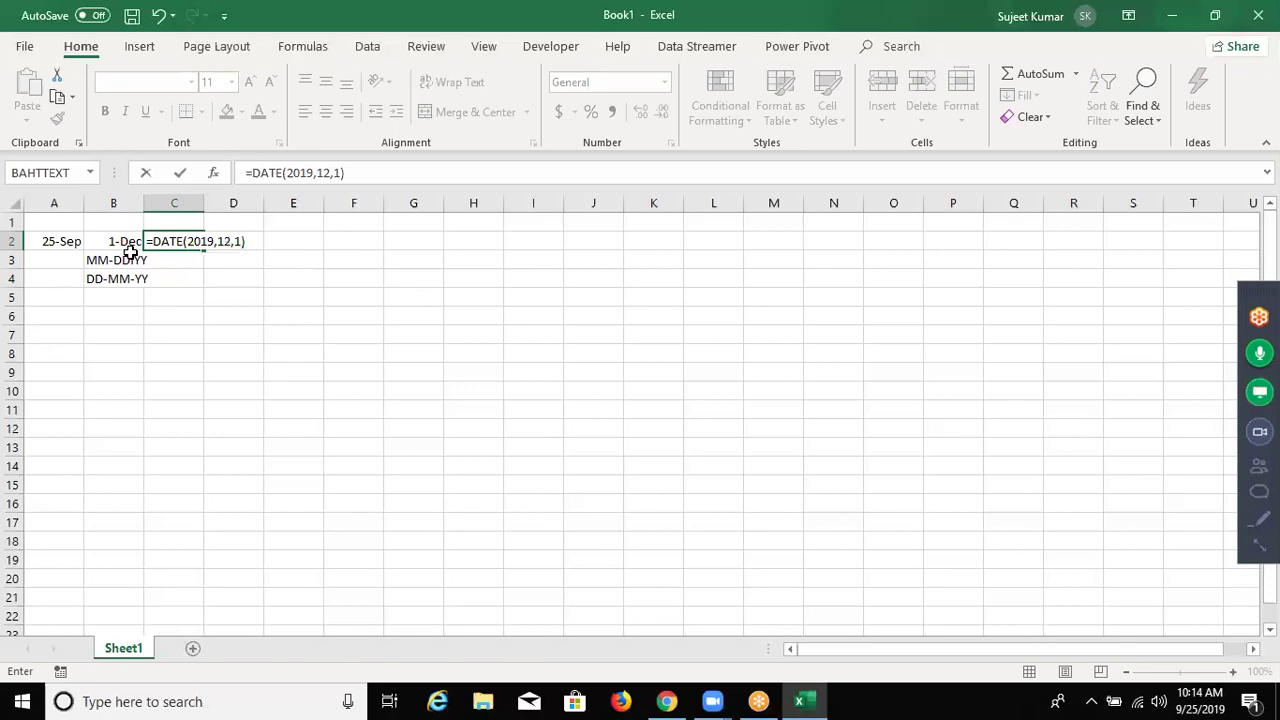
key("ctrl+Return")
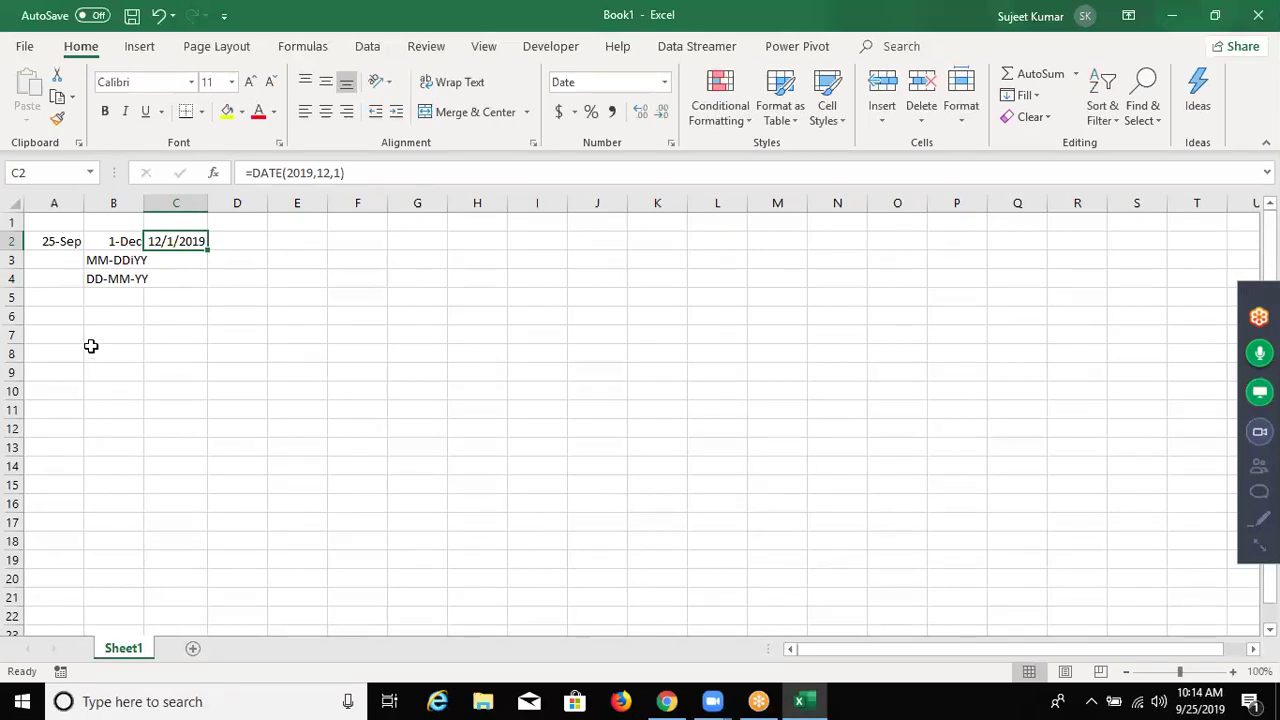
Insert today's date, 9/25/2019, into cell A6 with Ctrl+;
left_click(64, 313)
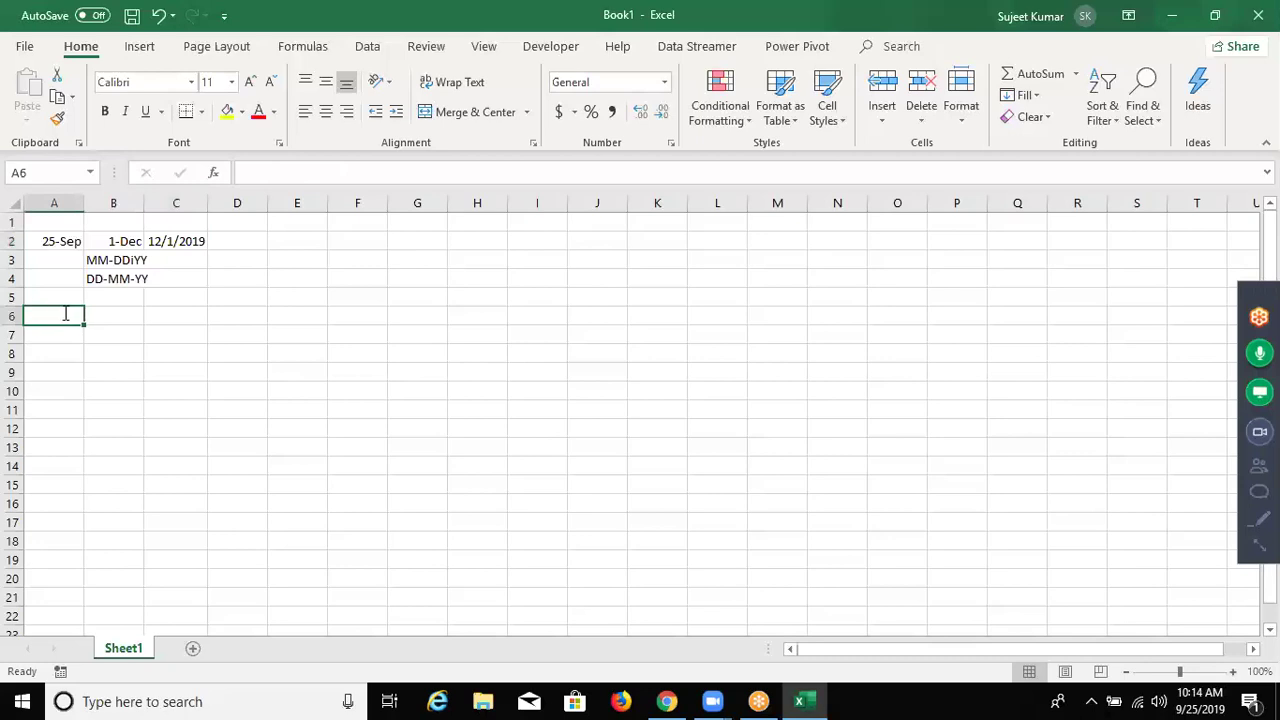
key("ctrl+semicolon")
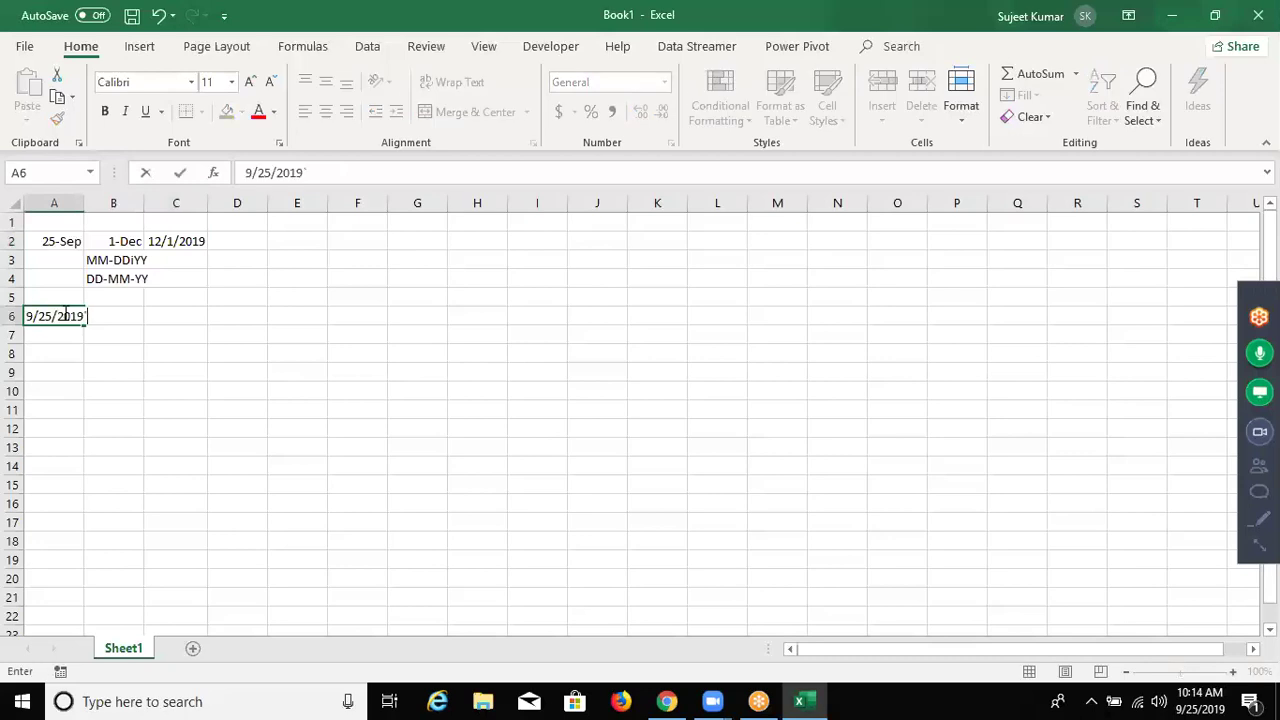
key("Return")
Check the DATE formula in C2, then select cell B6
key("Up")
key("Right")
key("Up")
key("Up")
key("Up")
key("Up")
key("Right")
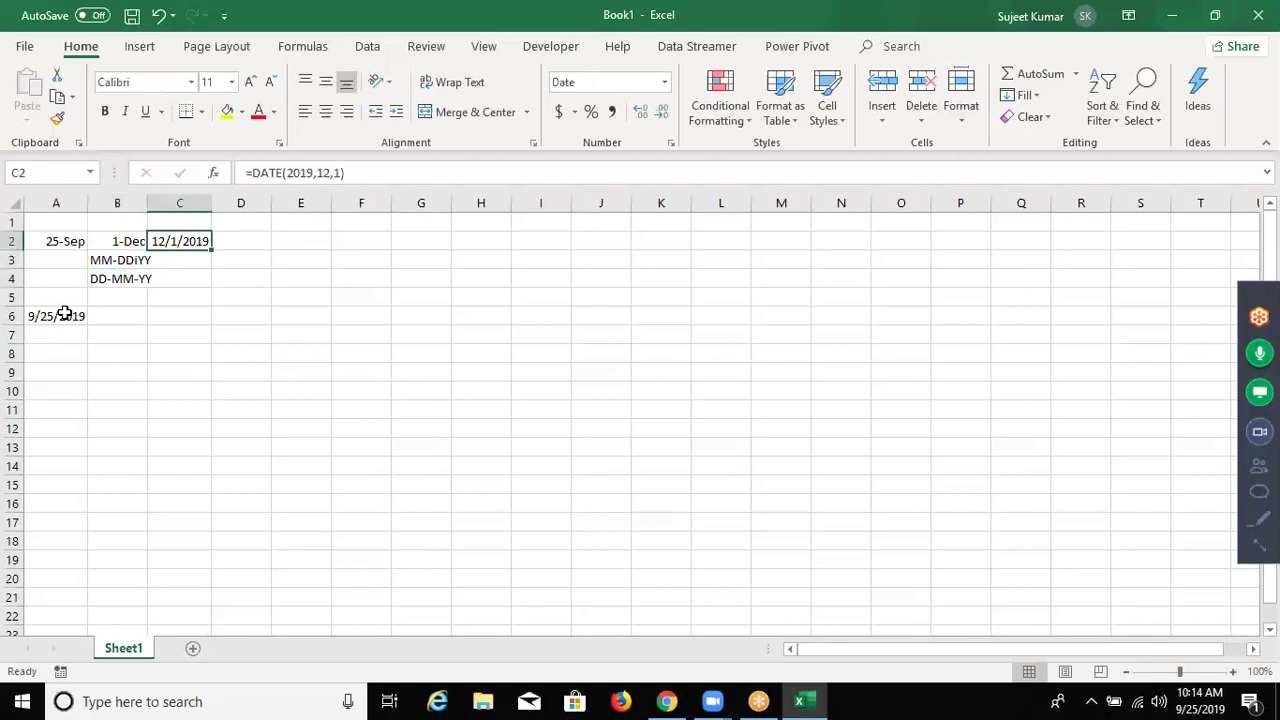
key("Down")
key("Down")
key("Down")
key("Down")
key("Left")
key("Left")
key("Right")
Enter =YEAR(A6) in B6 to return 2019
type("=")
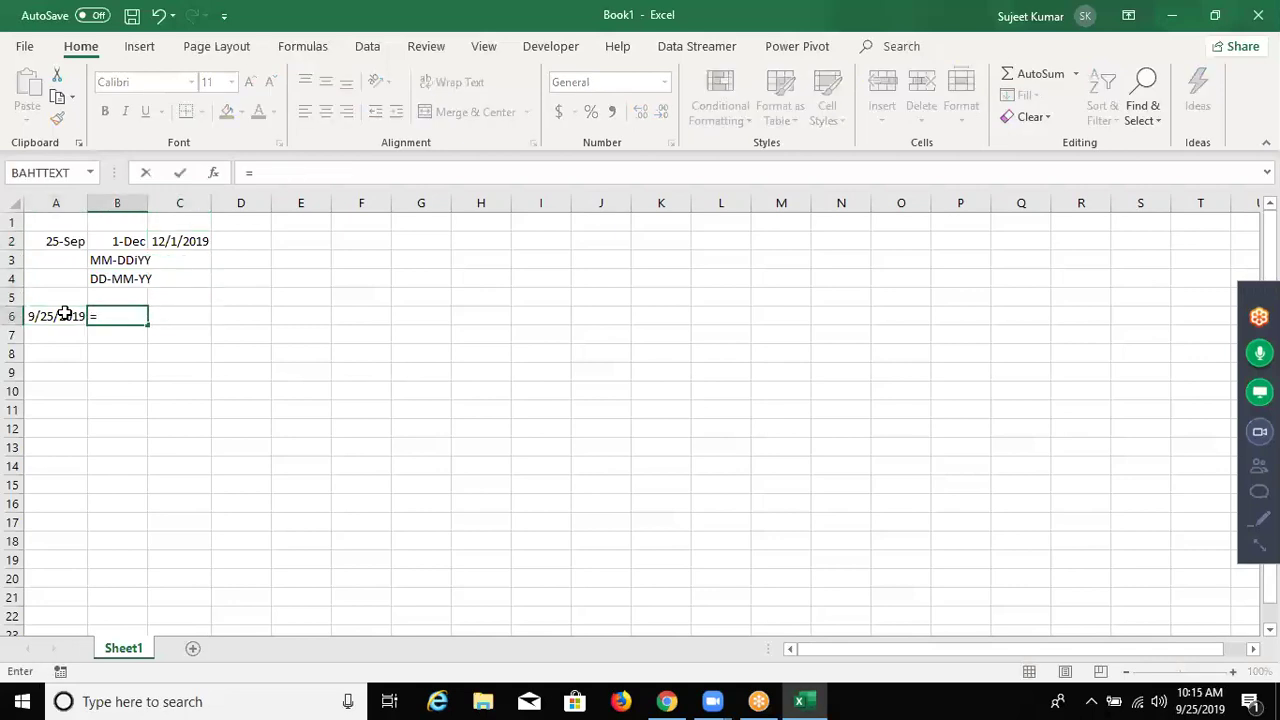
type("ye")
key("Tab")
key("Left")
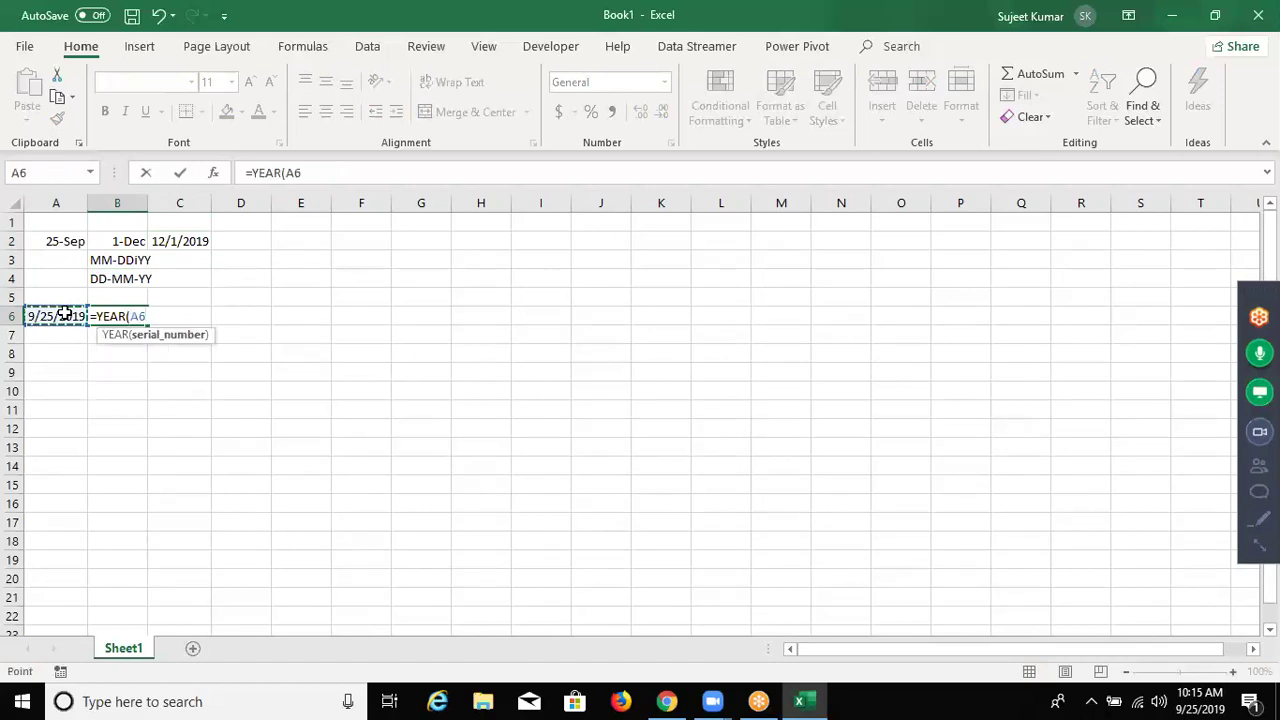
key("Return")
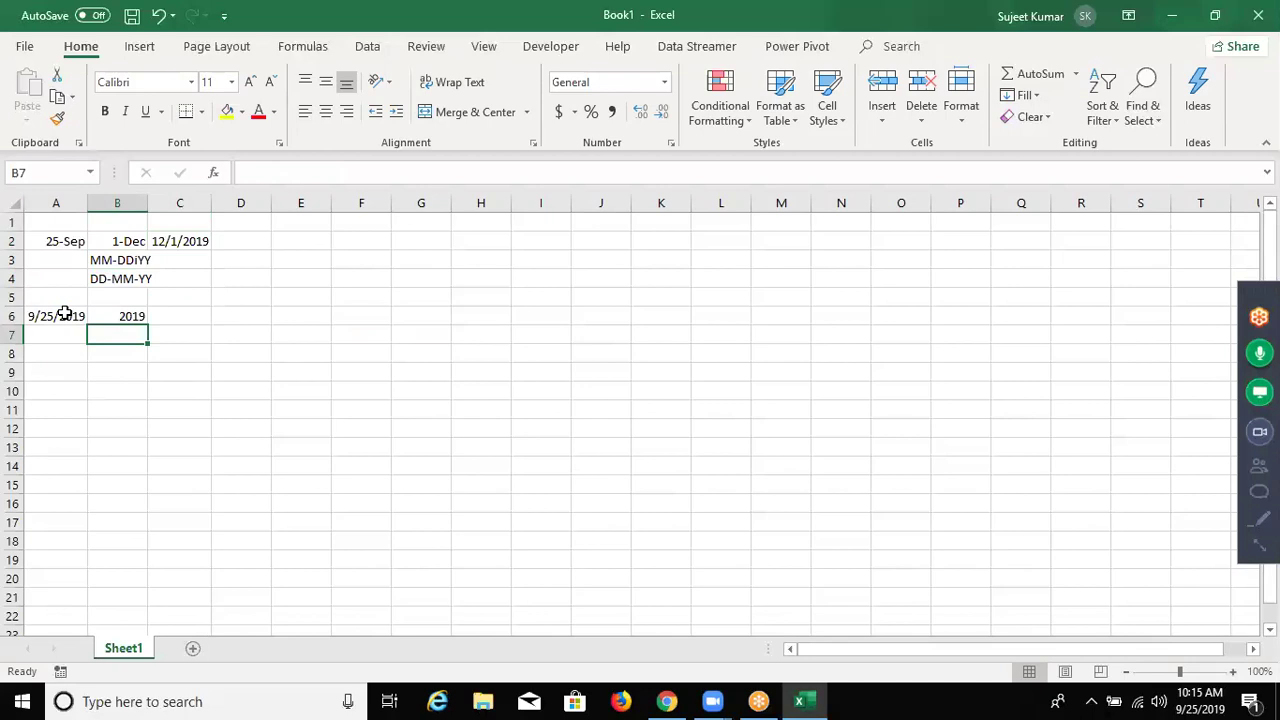
Enter =MONTH(A6) in C6 to return 9
key("Up")
key("Right")
type("=")
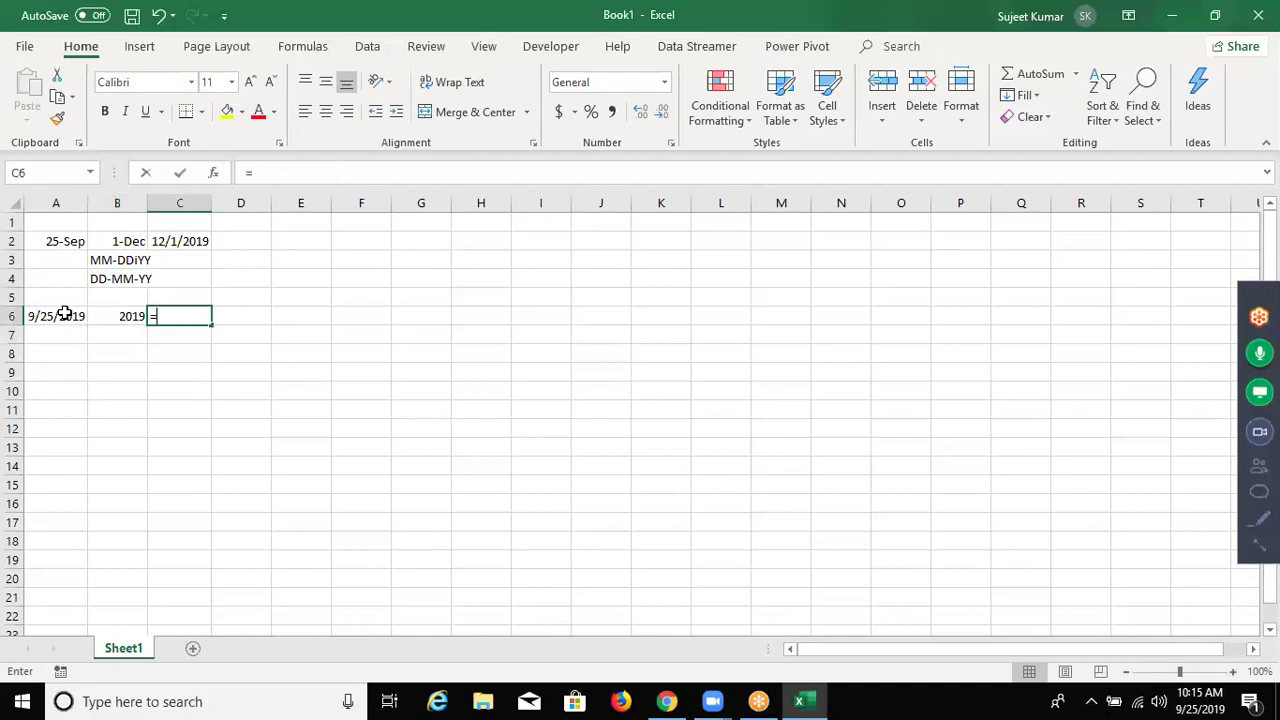
type("mont")
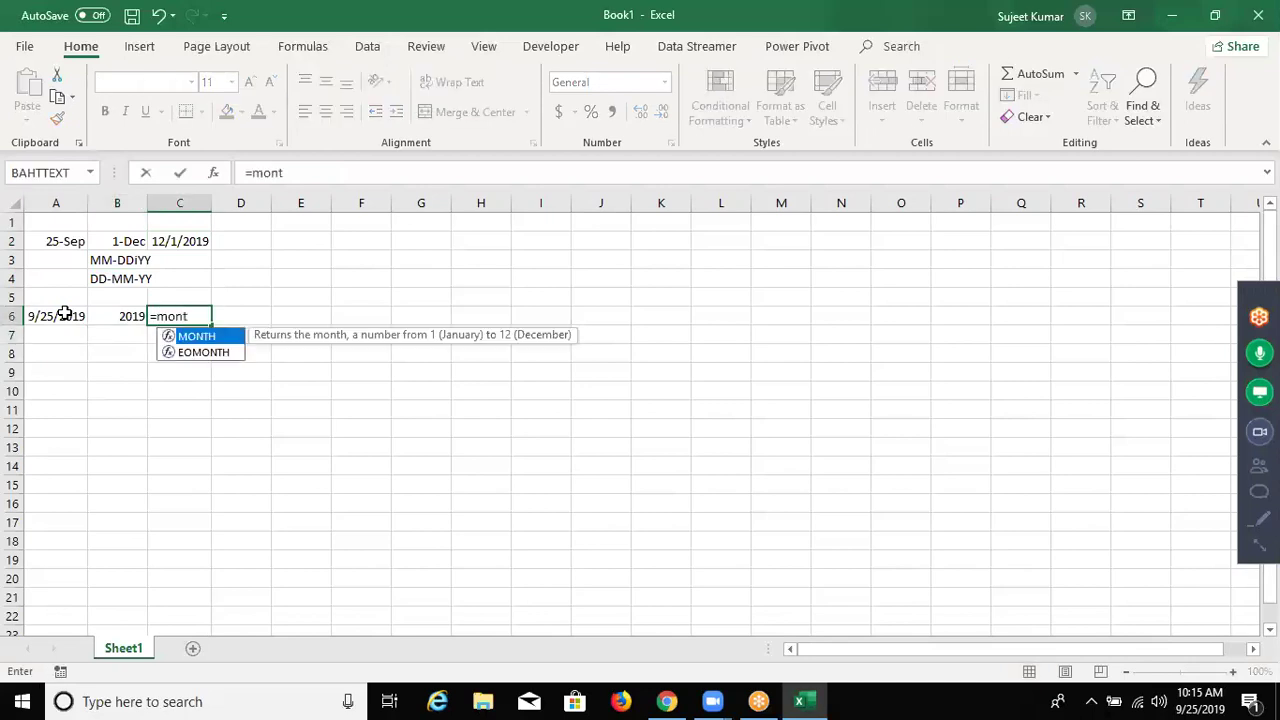
key("Tab")
key("Left")
key("Return")
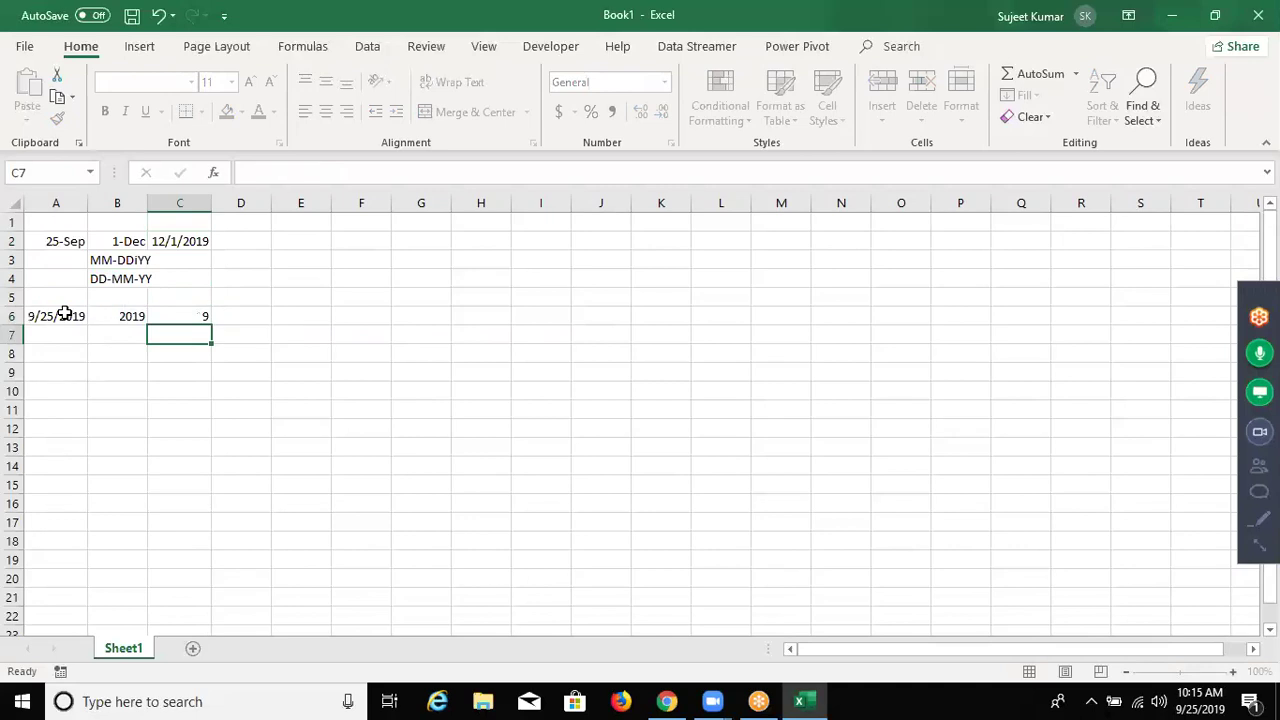
Begin a DAY formula in cell D6
key("Up")
key("Right")
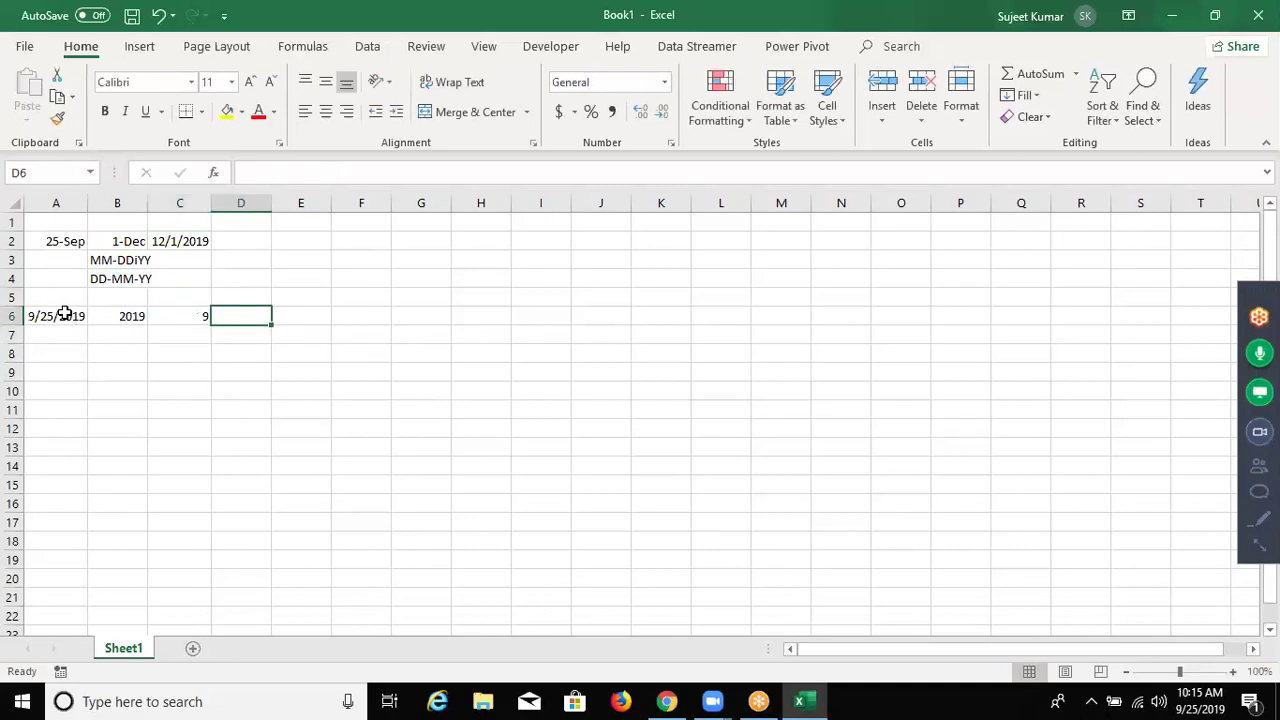
type("=day")
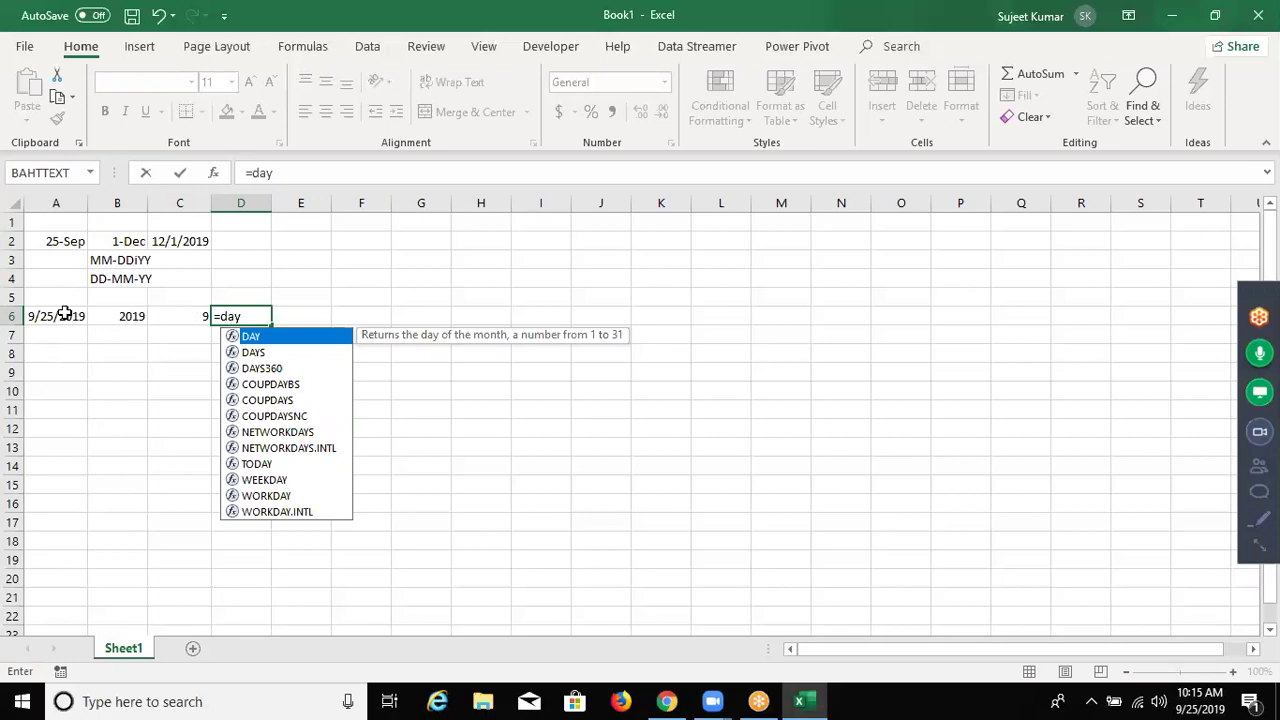
Complete =DAY(A6) in D6 so it returns 25
key("Tab")
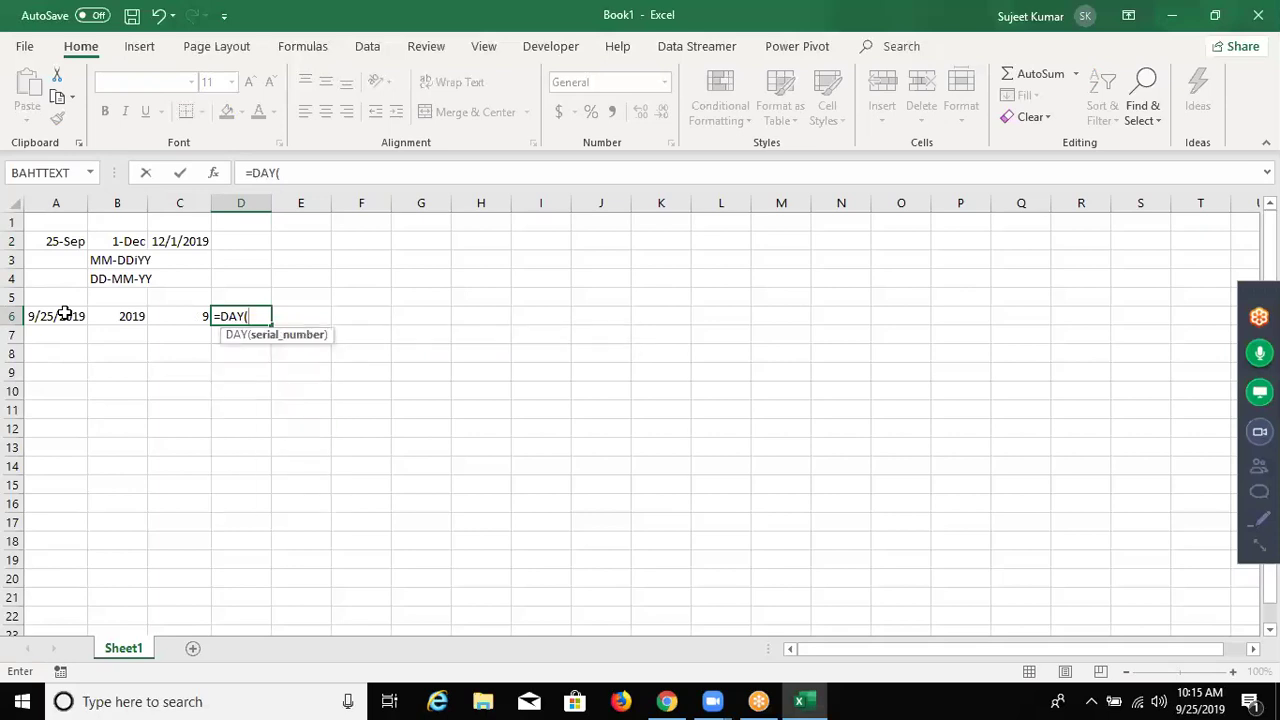
left_click(64, 314)
key("ctrl+Return")
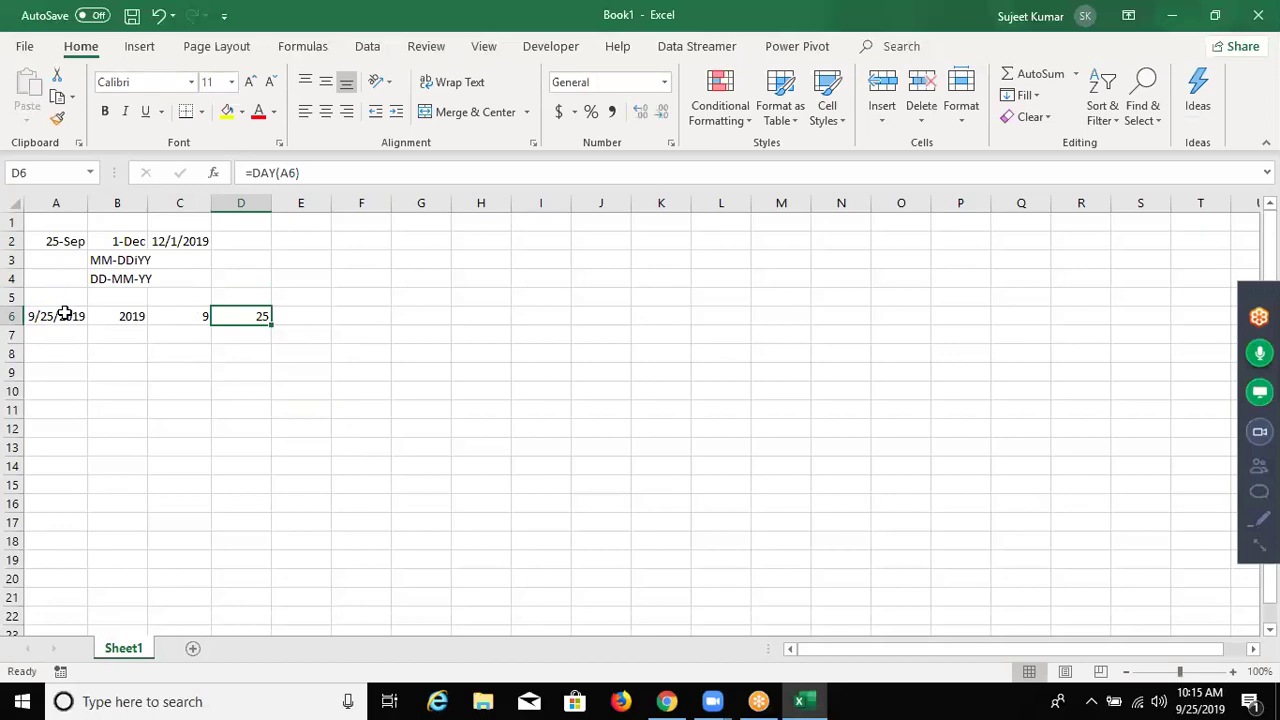
Re-edit and confirm the =MONTH(A6) formula in C6
key("Left")
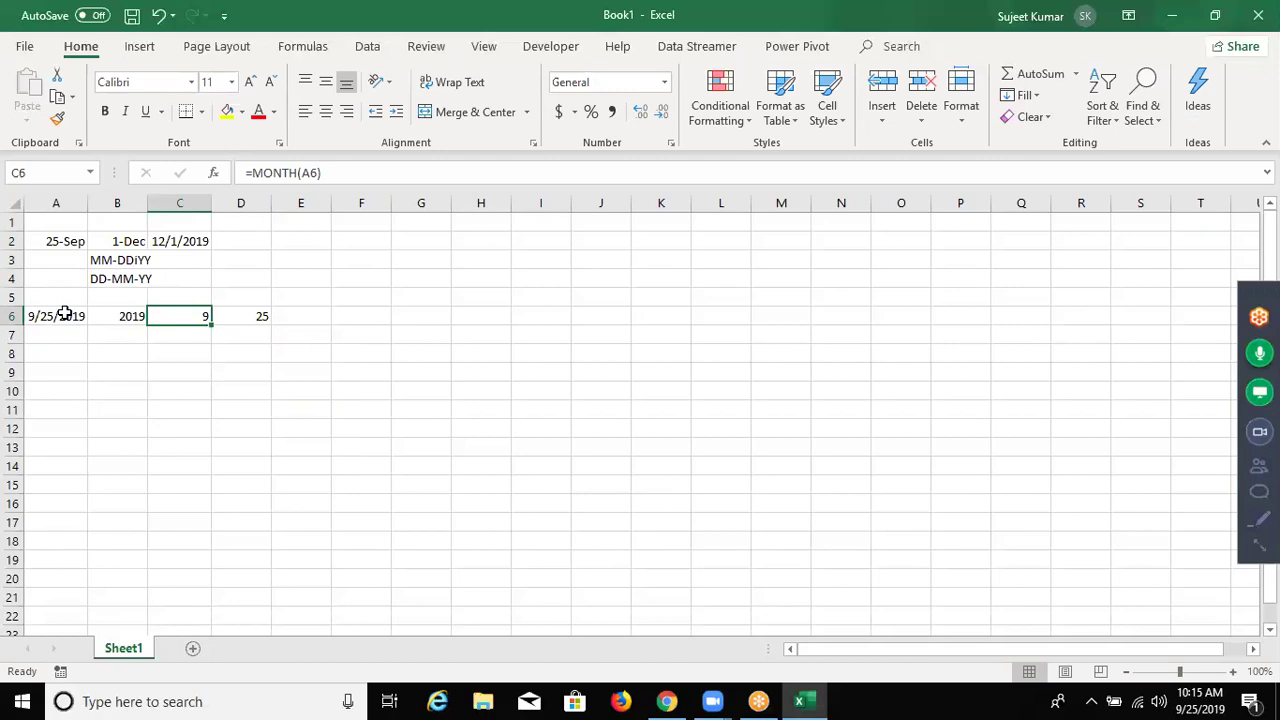
key("F2")
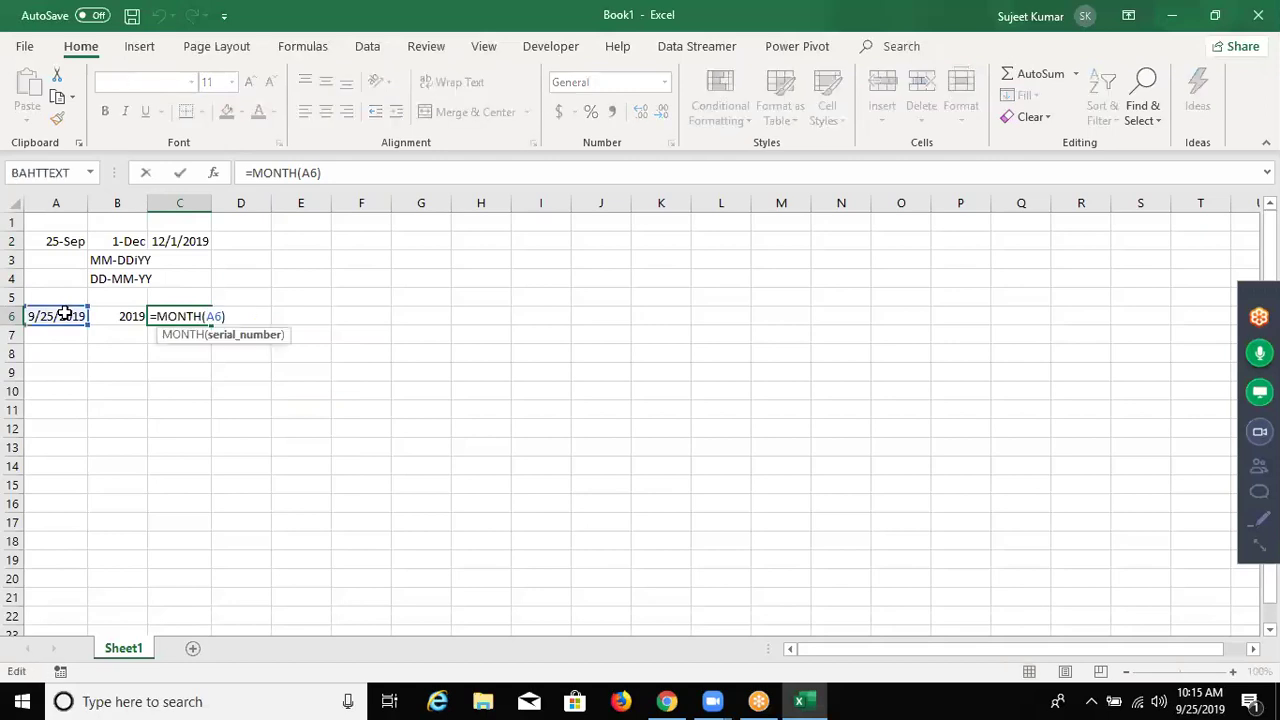
key("shift+Left")
key("shift+Left")
key("Return")
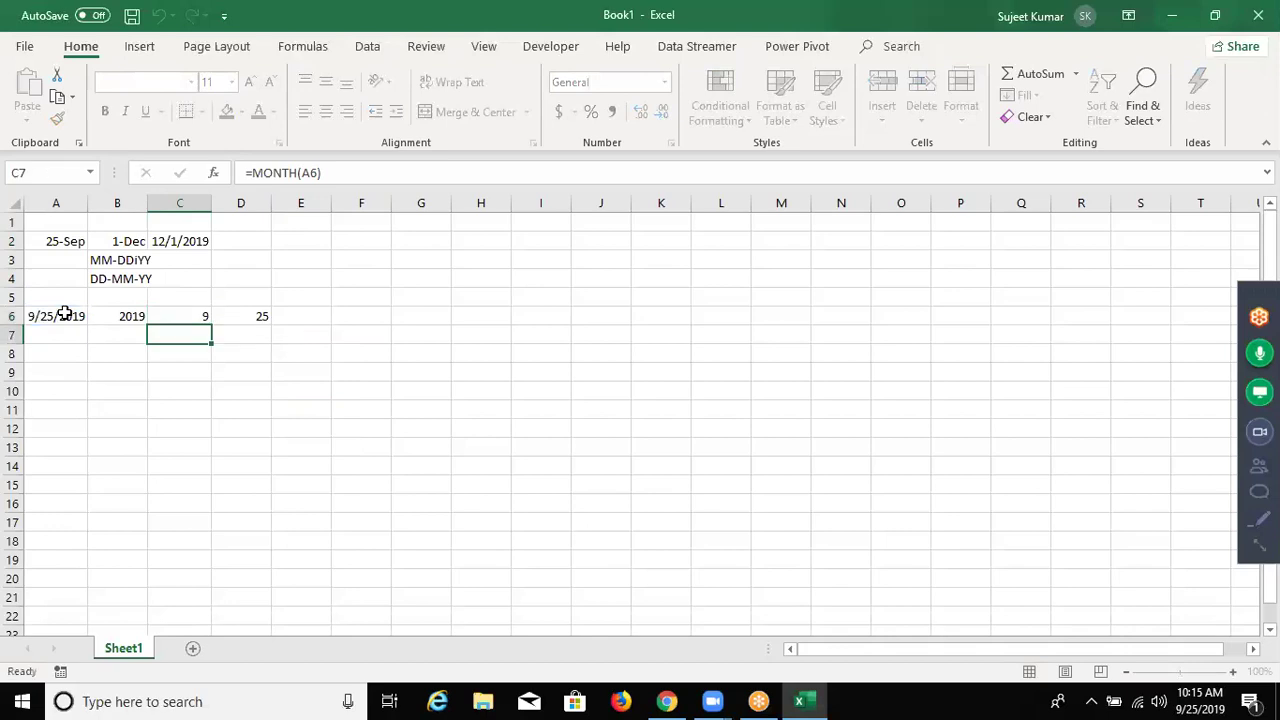
key("Up")
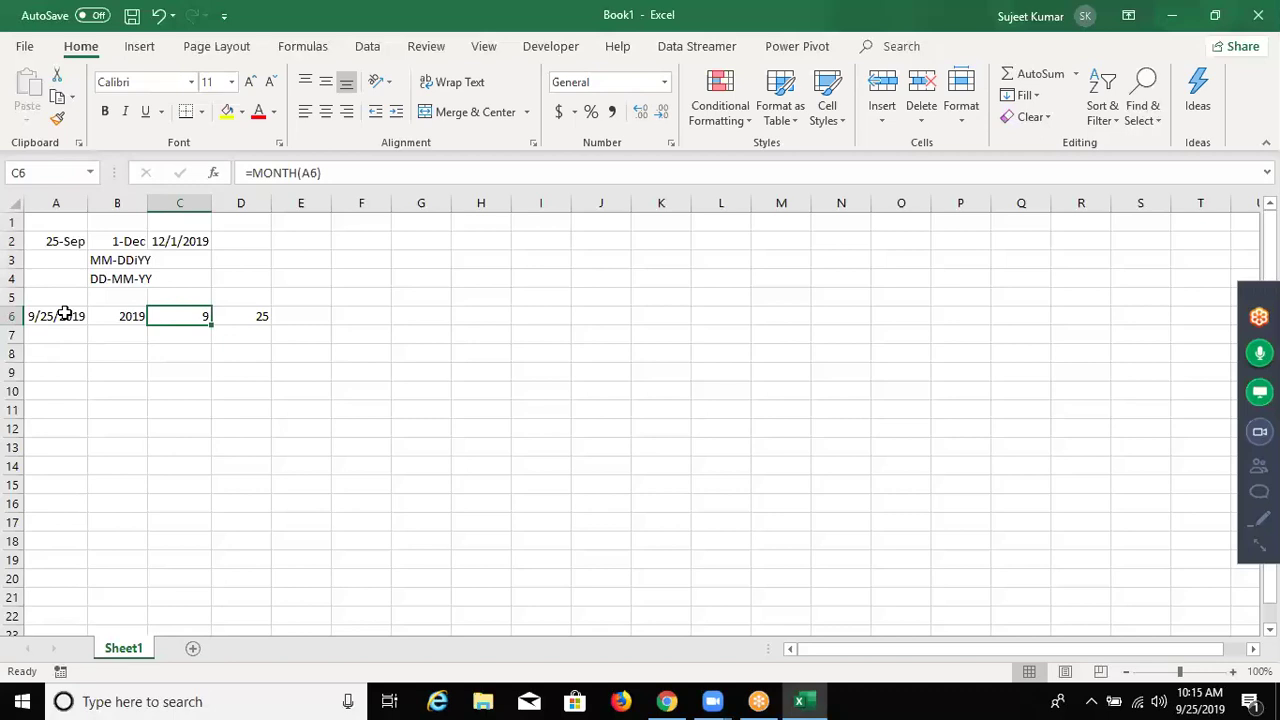
key("Left")
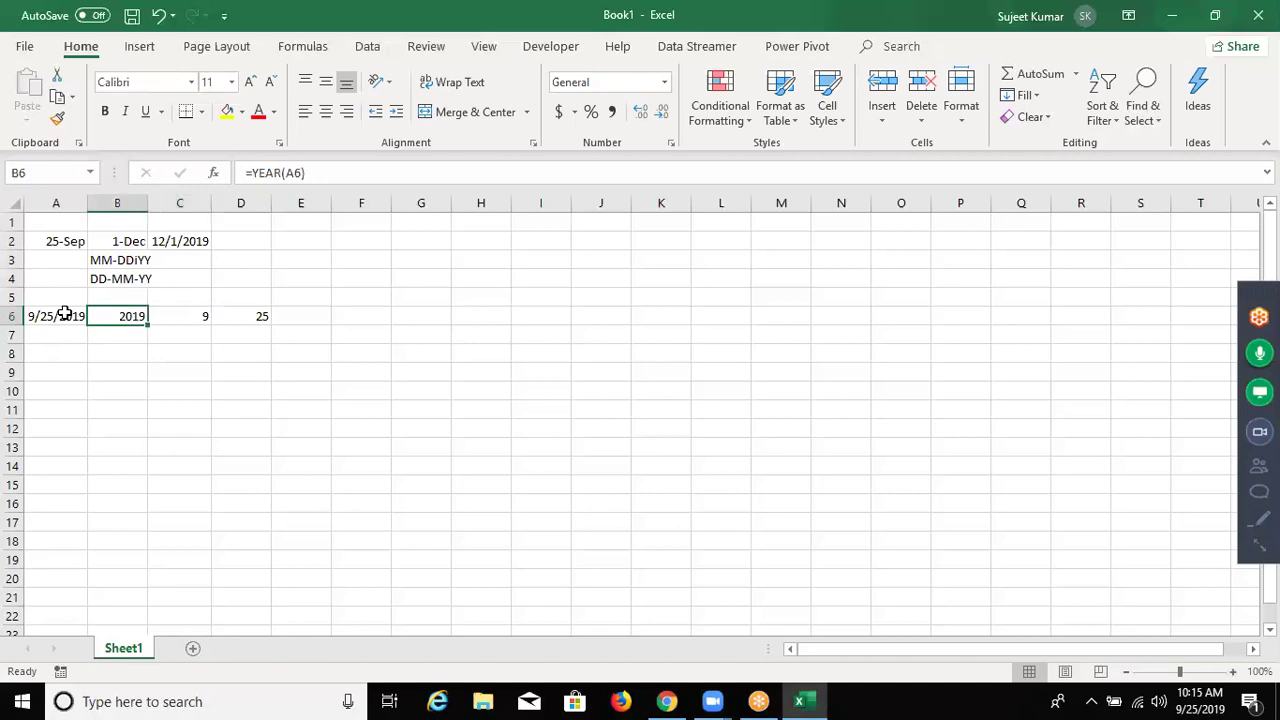
Inspect the YEAR, MONTH and DAY formulas in row 6, then start =DATE in E6
key("Left")
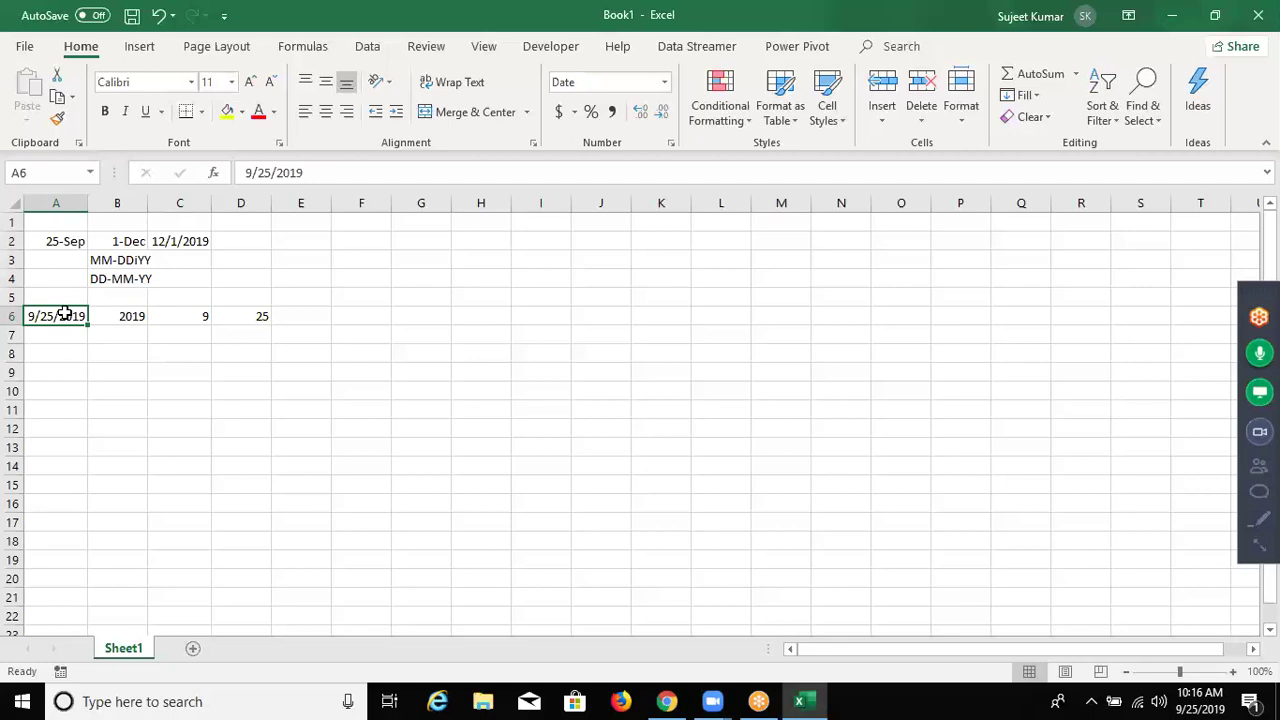
key("Right")
key("Right")
key("Left")
key("Right")
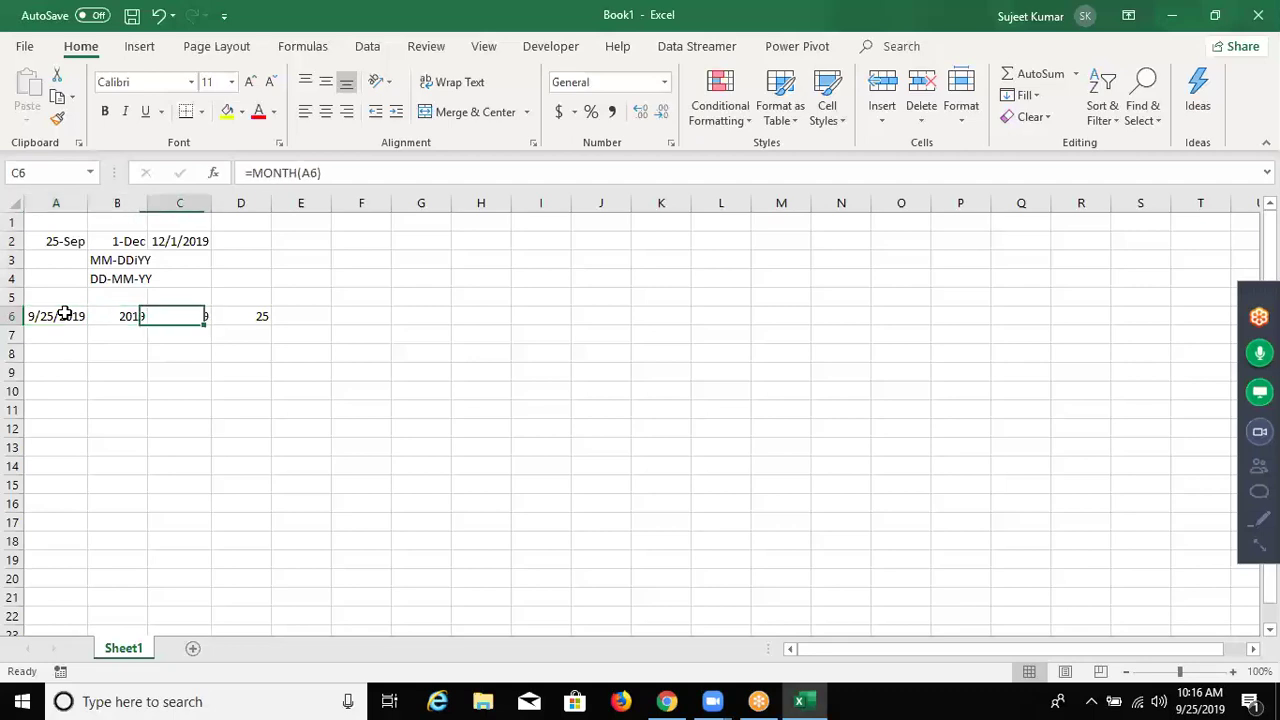
key("Right")
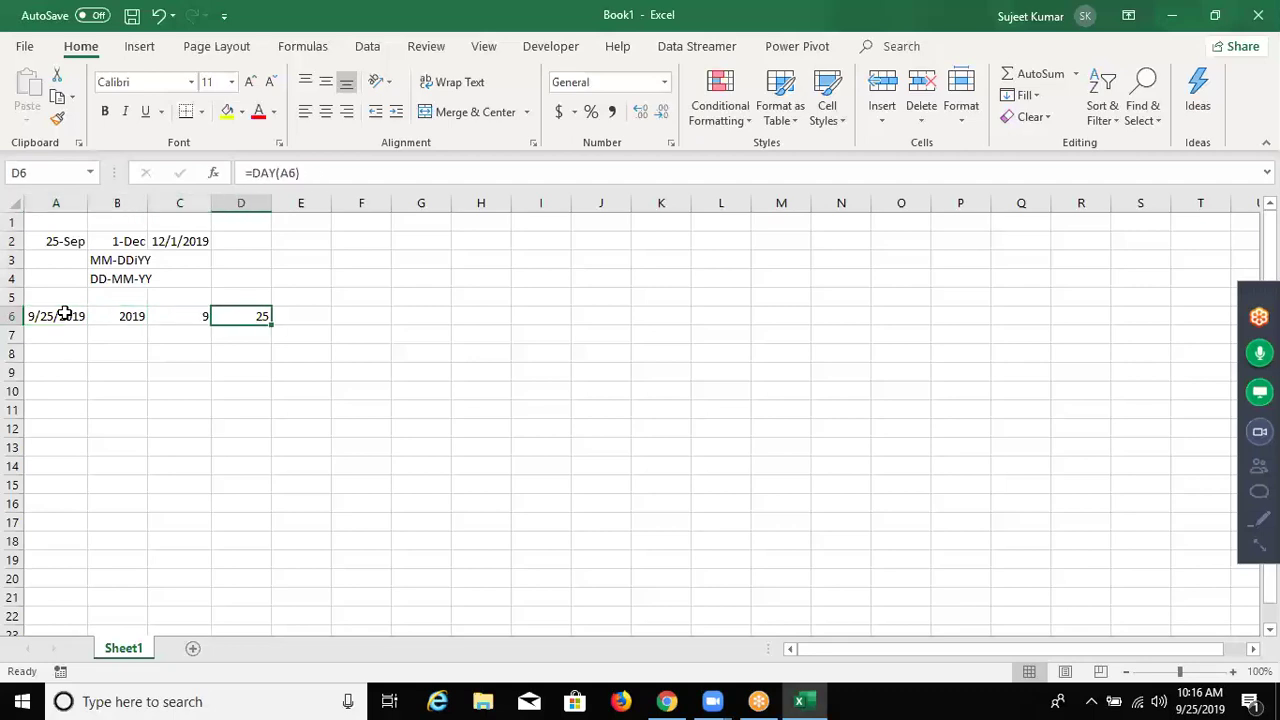
key("Left")
key("Left")
key("Left")
key("Right")
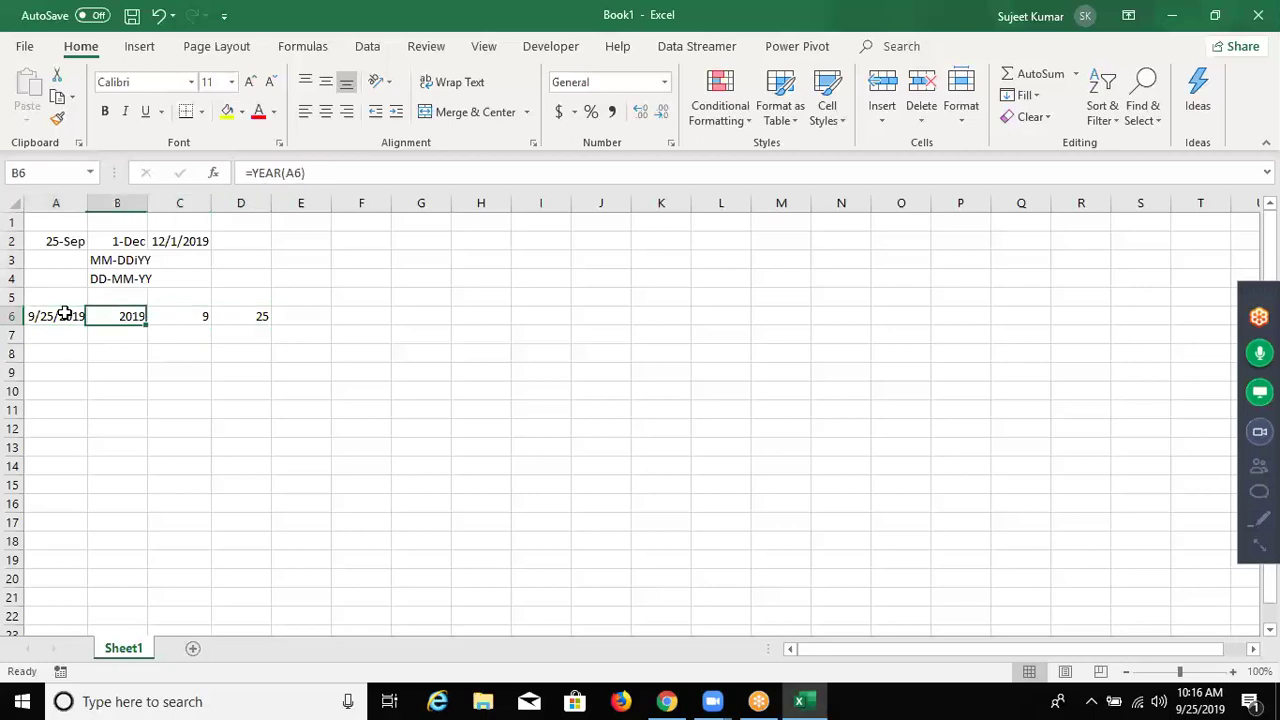
key("Right")
key("Right")
key("Right")
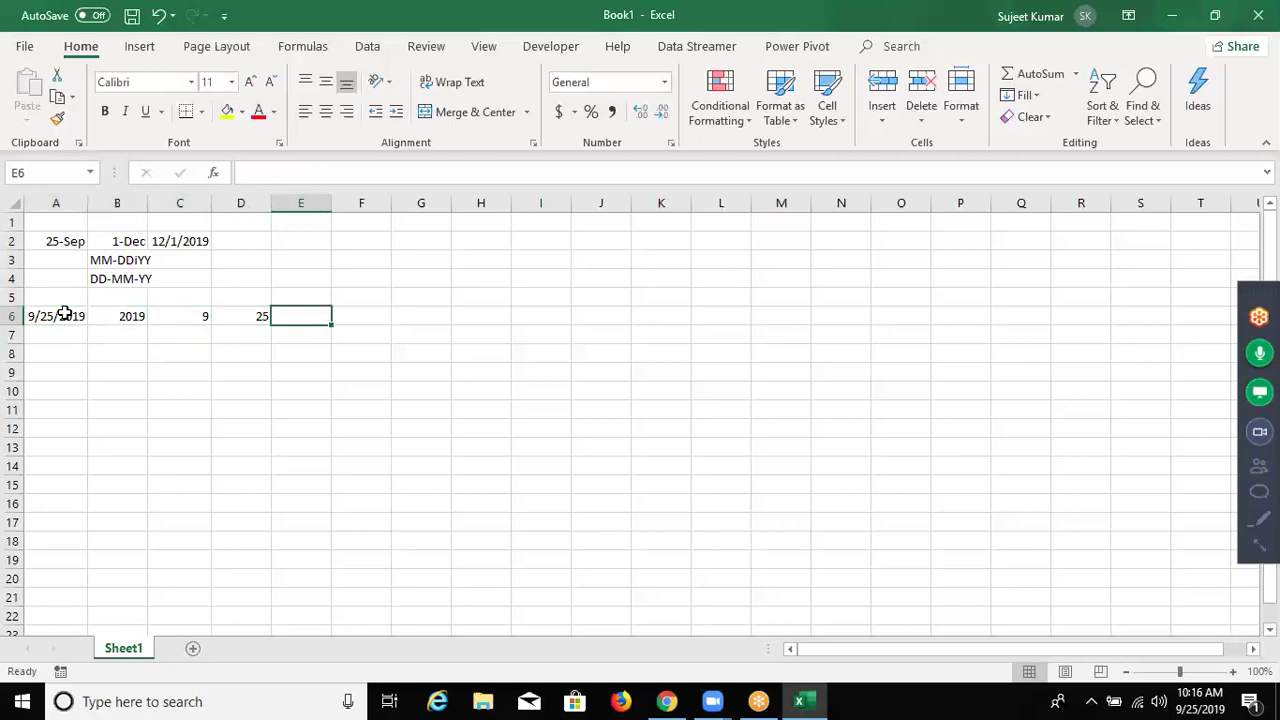
type("=")
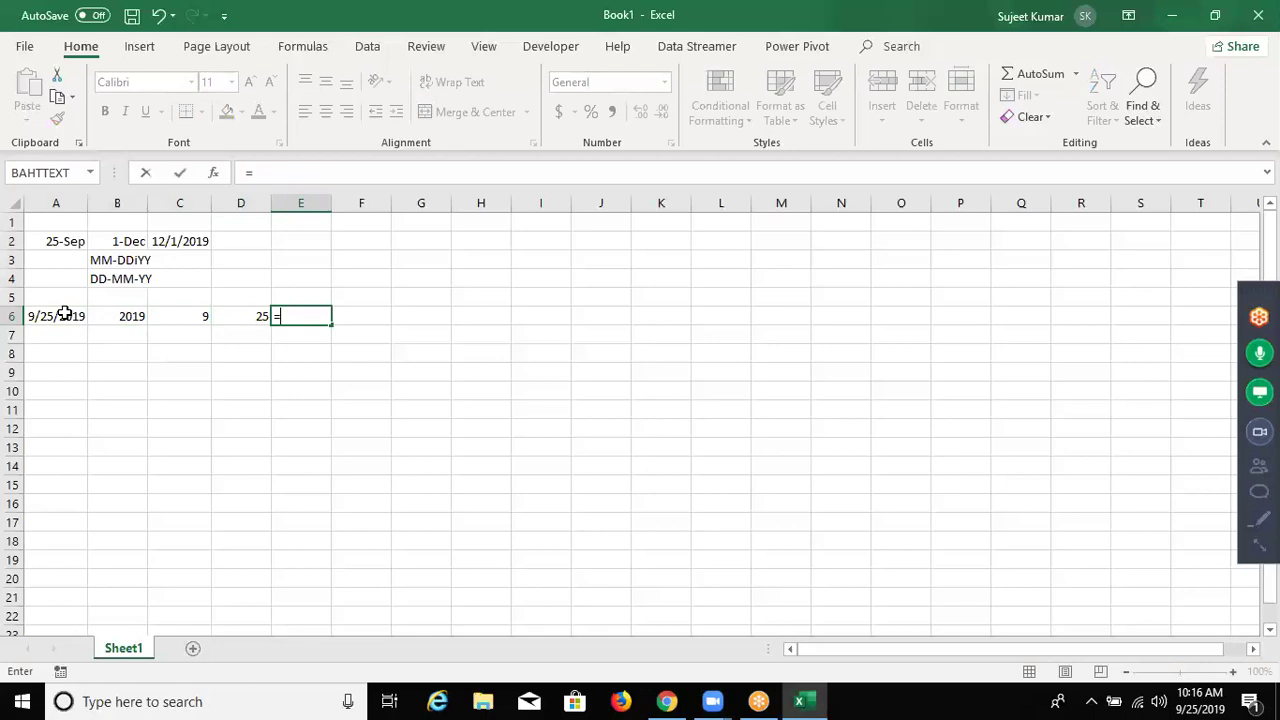
type("date")
Complete =DATE(B6,C6,D6) in E6 to rebuild 9/25/2019
key("Tab")
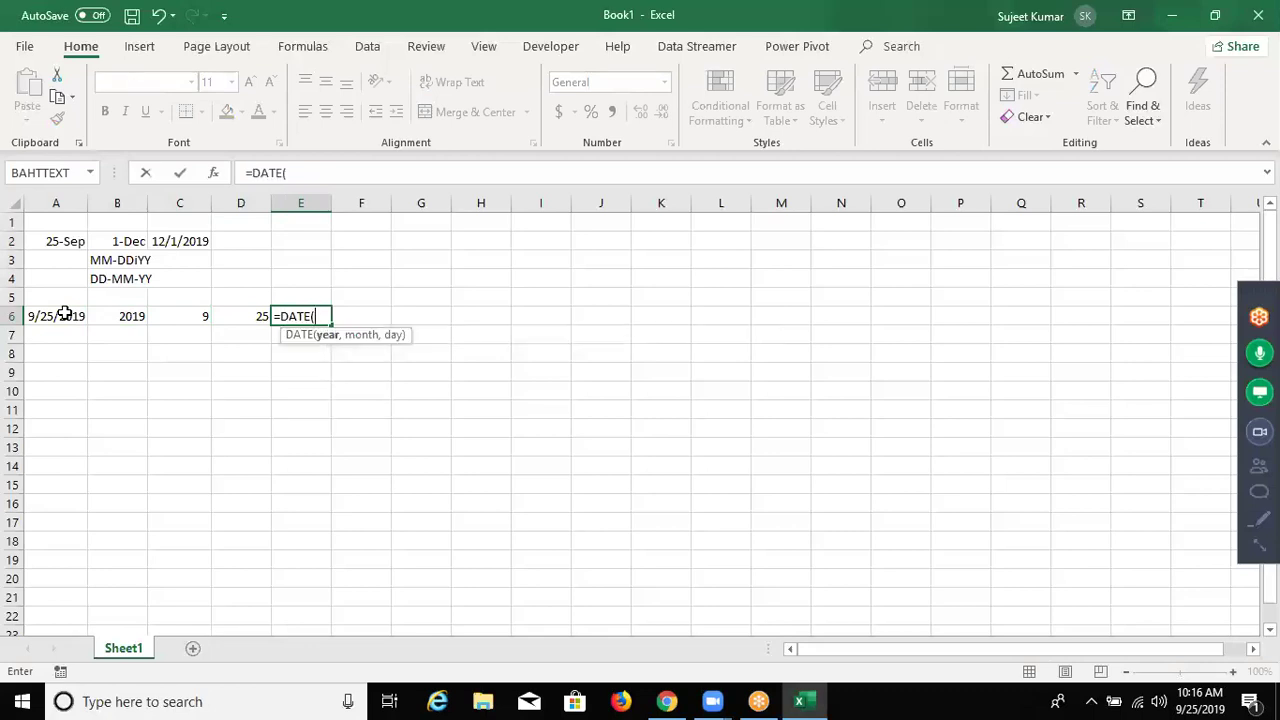
key("Return")
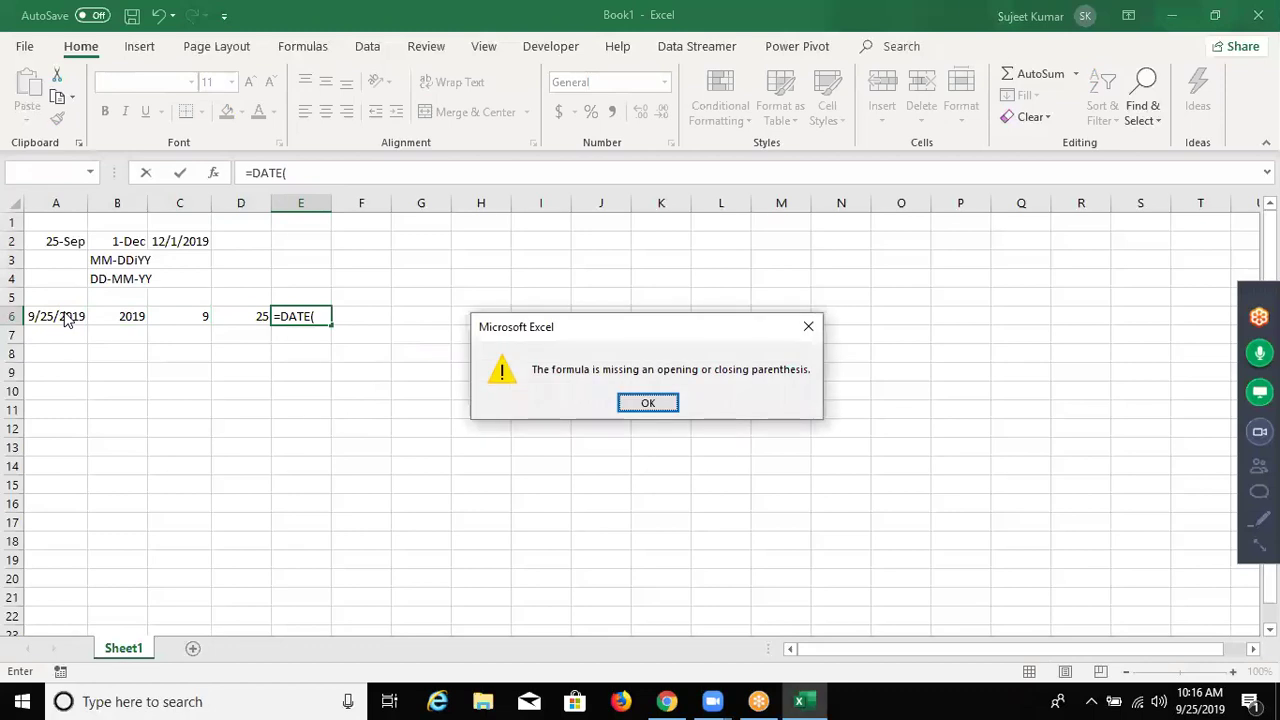
key("Return")
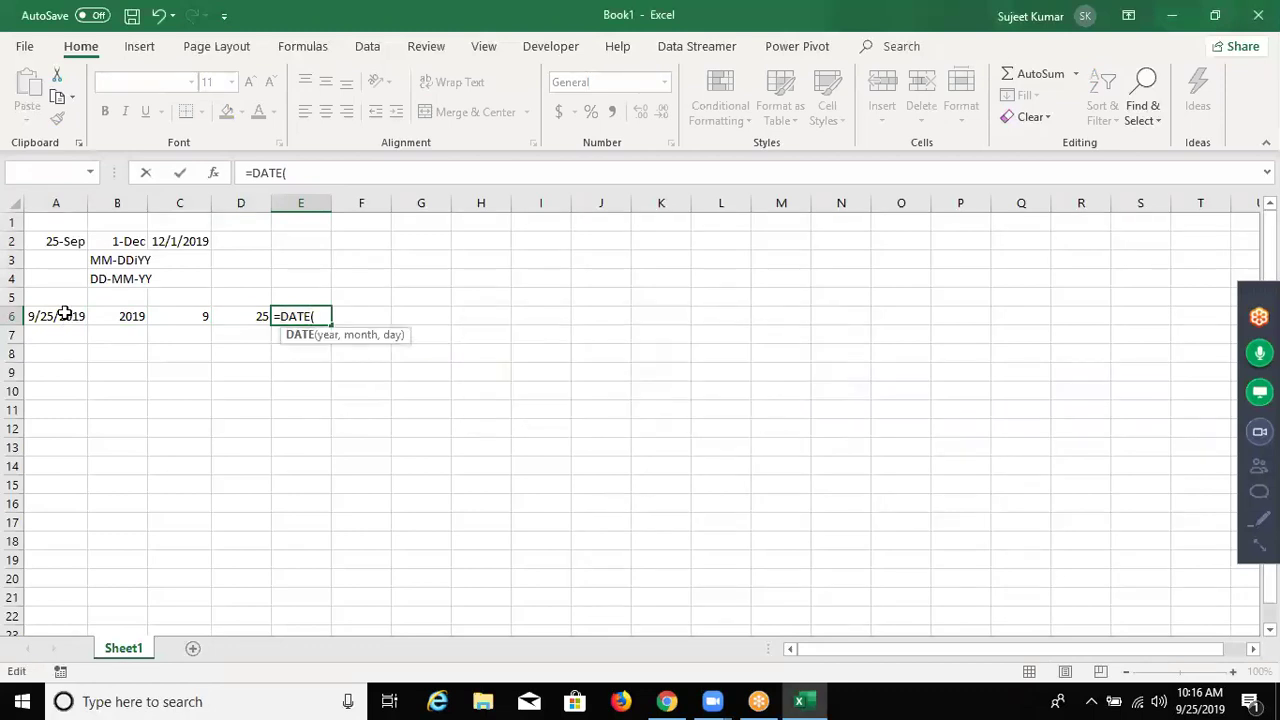
left_click(116, 315)
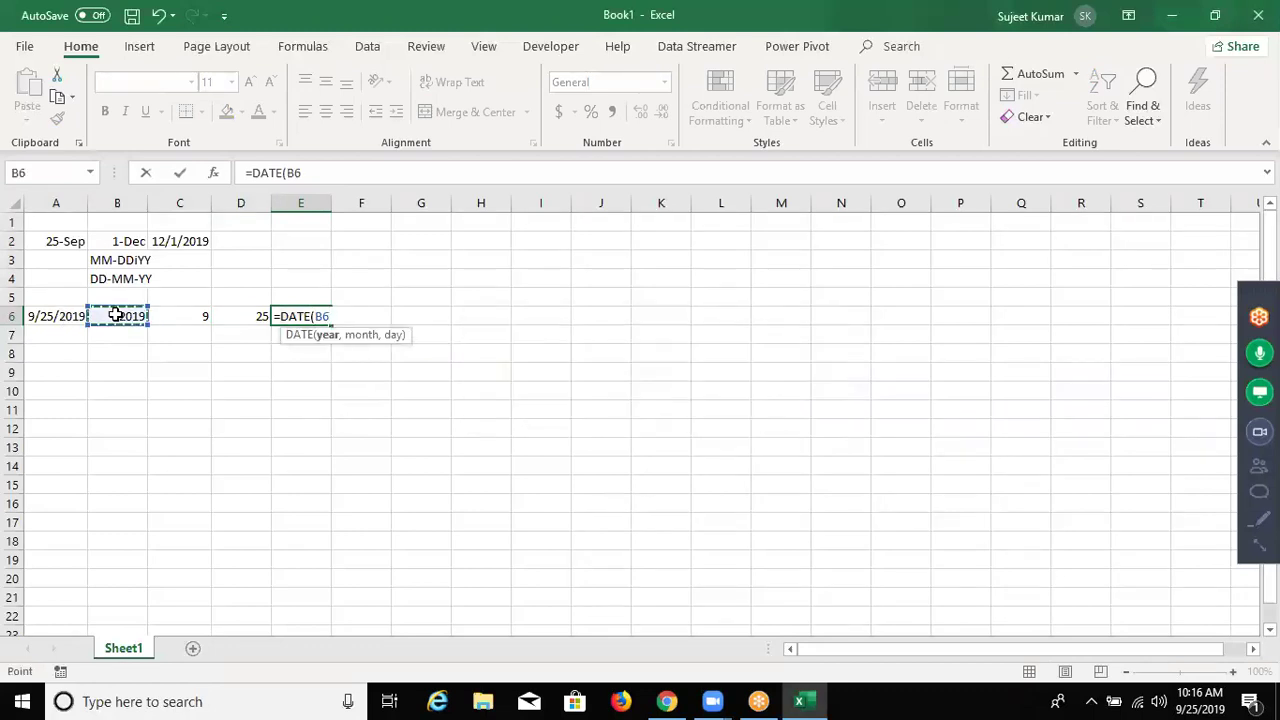
type(",")
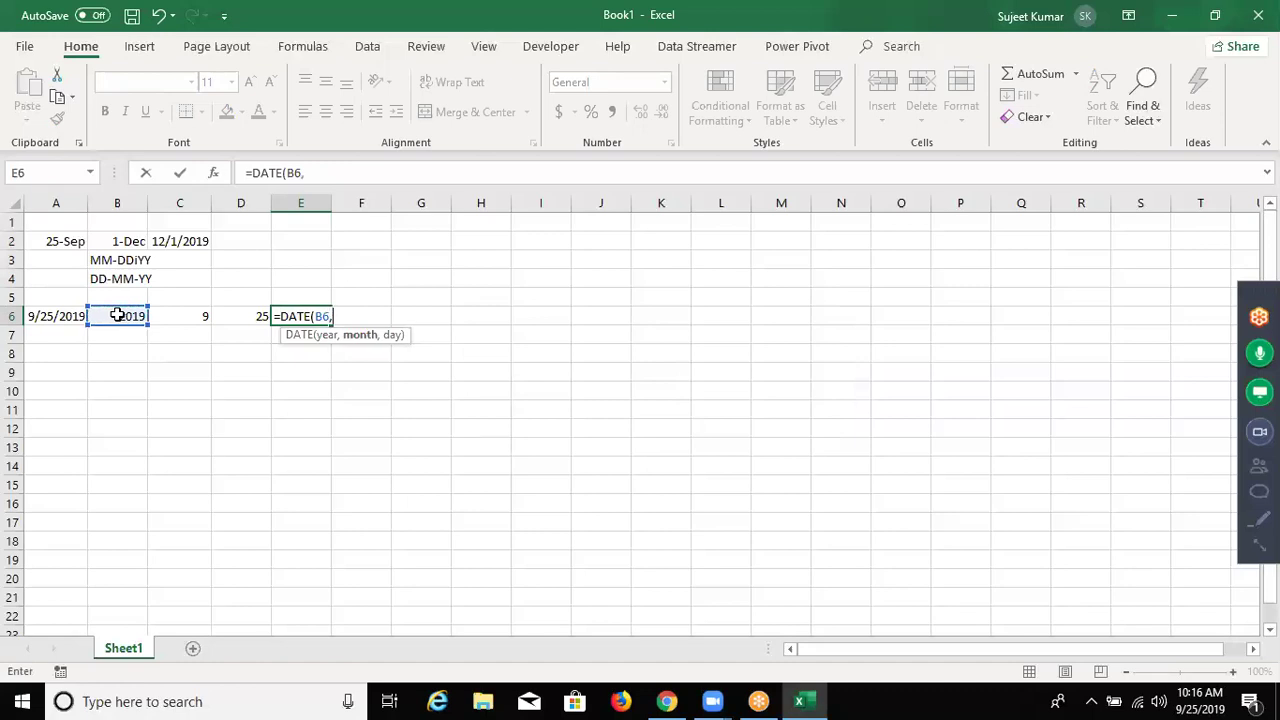
left_click(177, 315)
type(",")
left_click(244, 316)
key("Return")
key("Up")
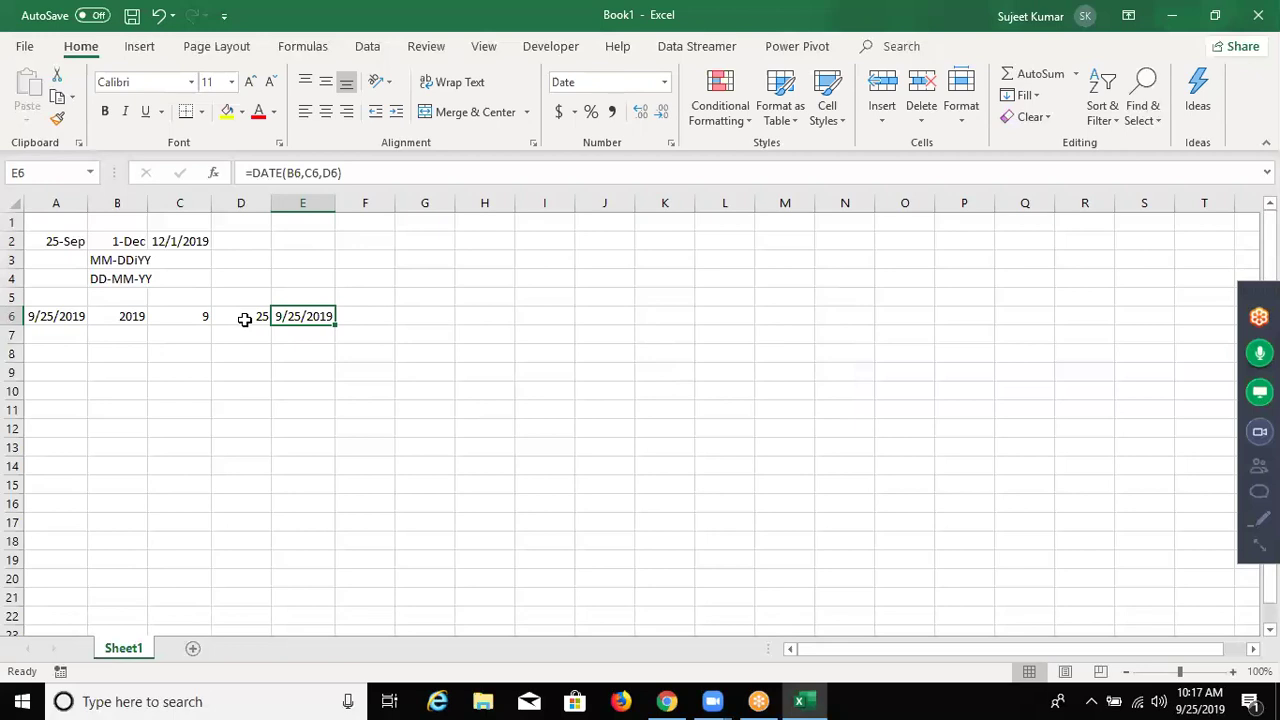
Review the row 6 results and select cell B8
key("Left")
key("Left")
key("Left")
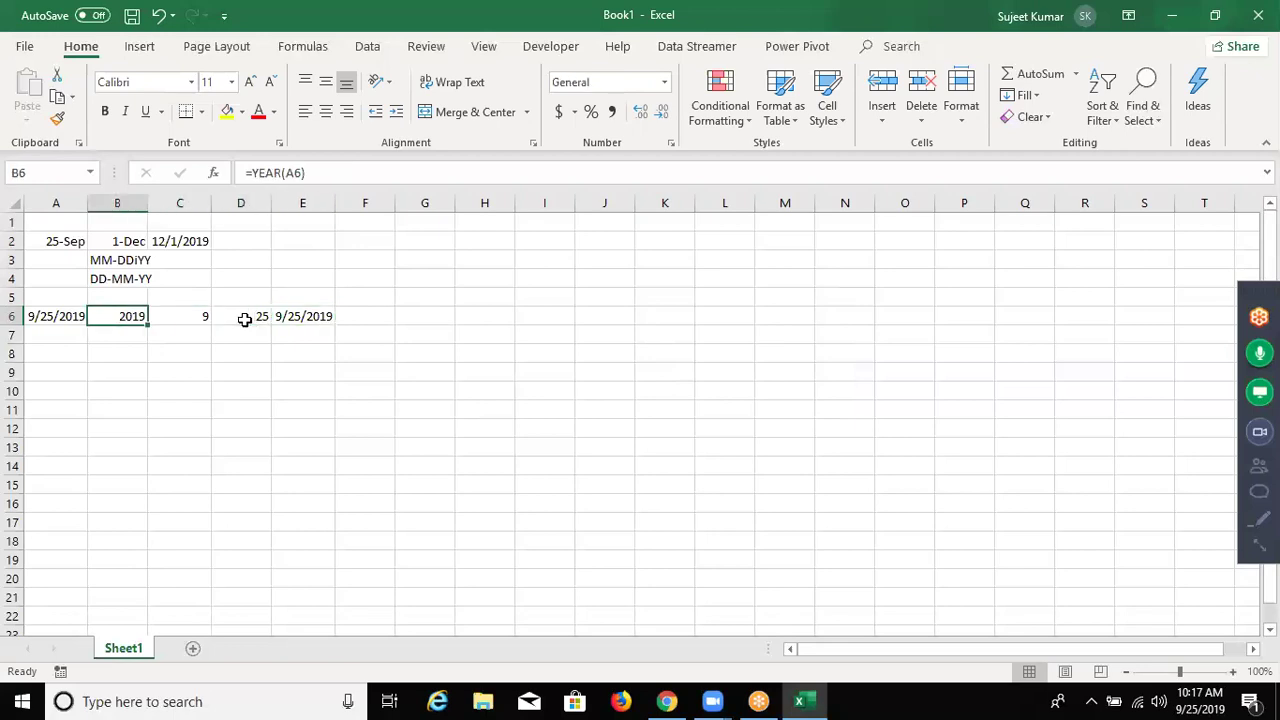
key("Right")
key("Right")
key("Right")
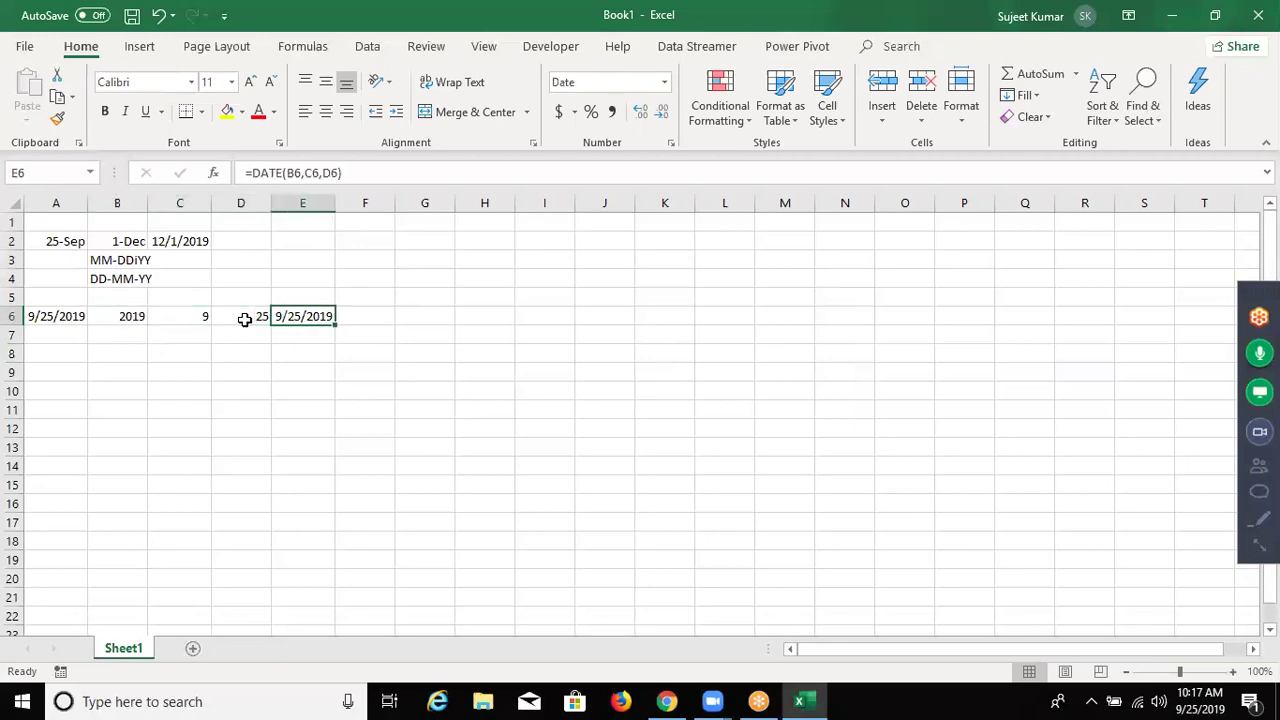
key("Down")
key("Down")
key("Left")
key("Left")
key("Left")
Enter =TODAY() in B8 so it shows today's date
type("=")
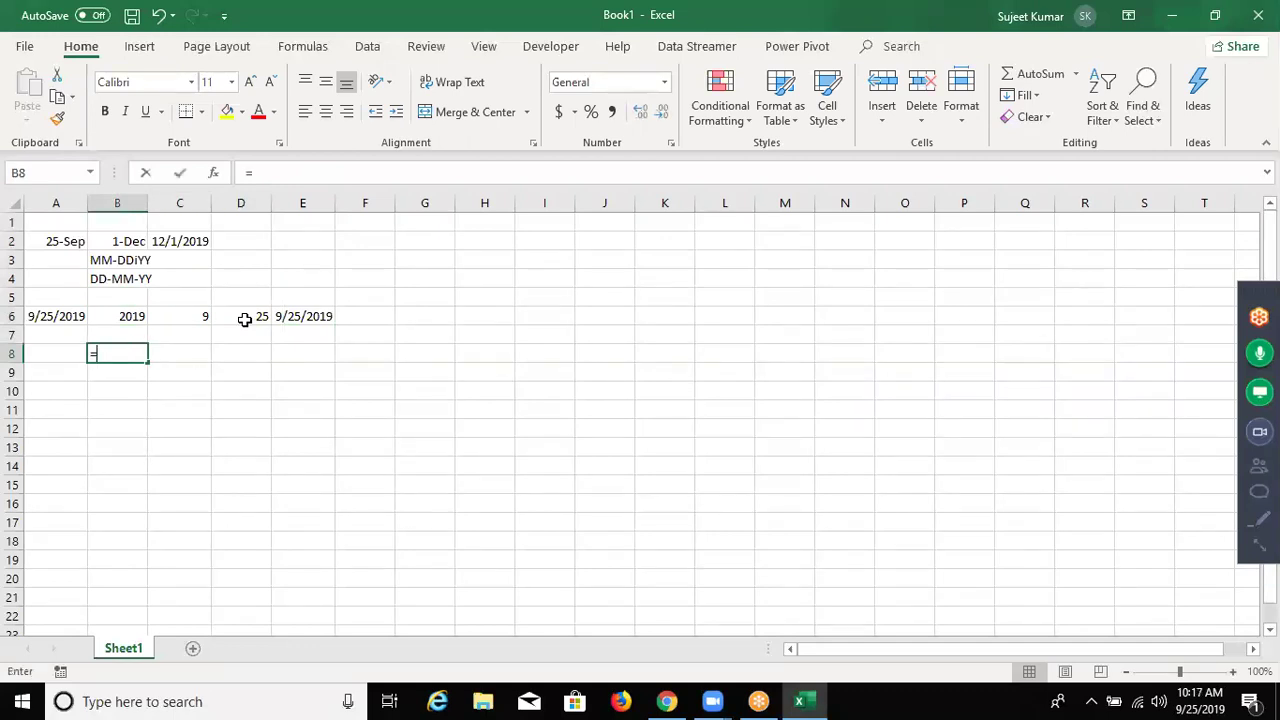
type("to")
key("Tab")
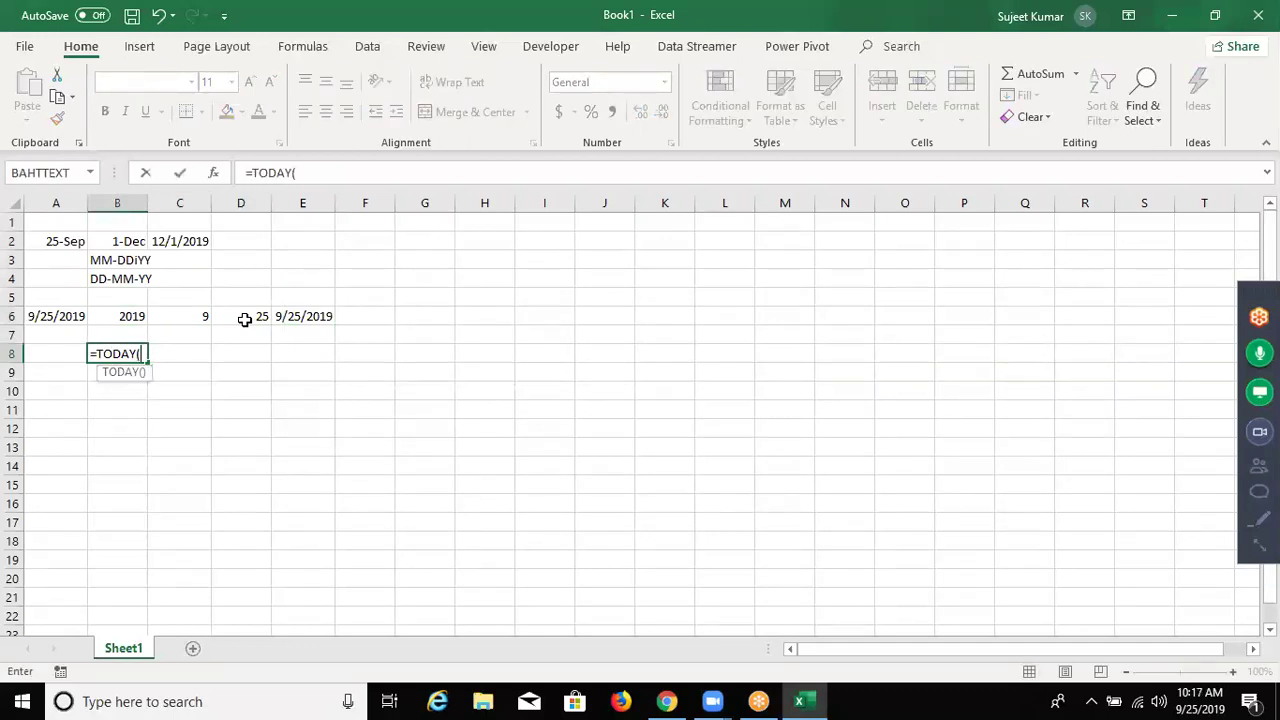
type(")")
key("Return")
key("Up")
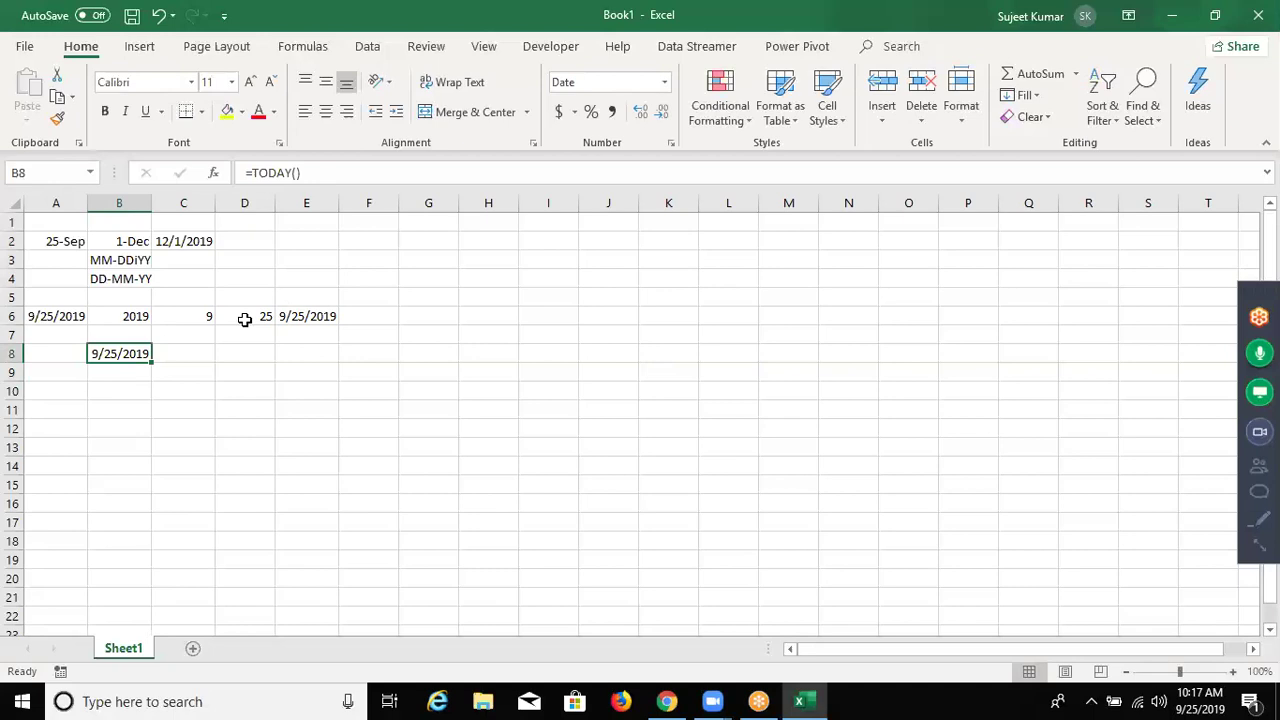
Put 20 in C8 and enter =B8+C8 in D8, giving 10/15/2019
key("Right")
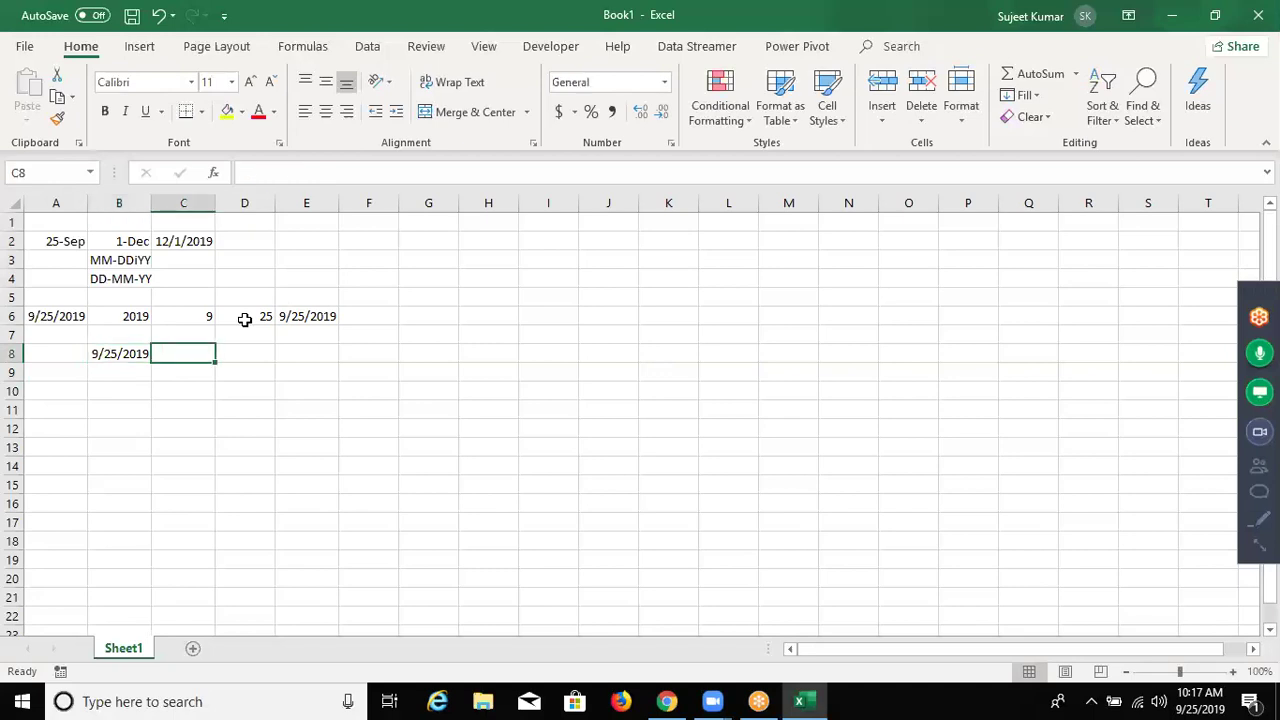
type("20")
key("Right")
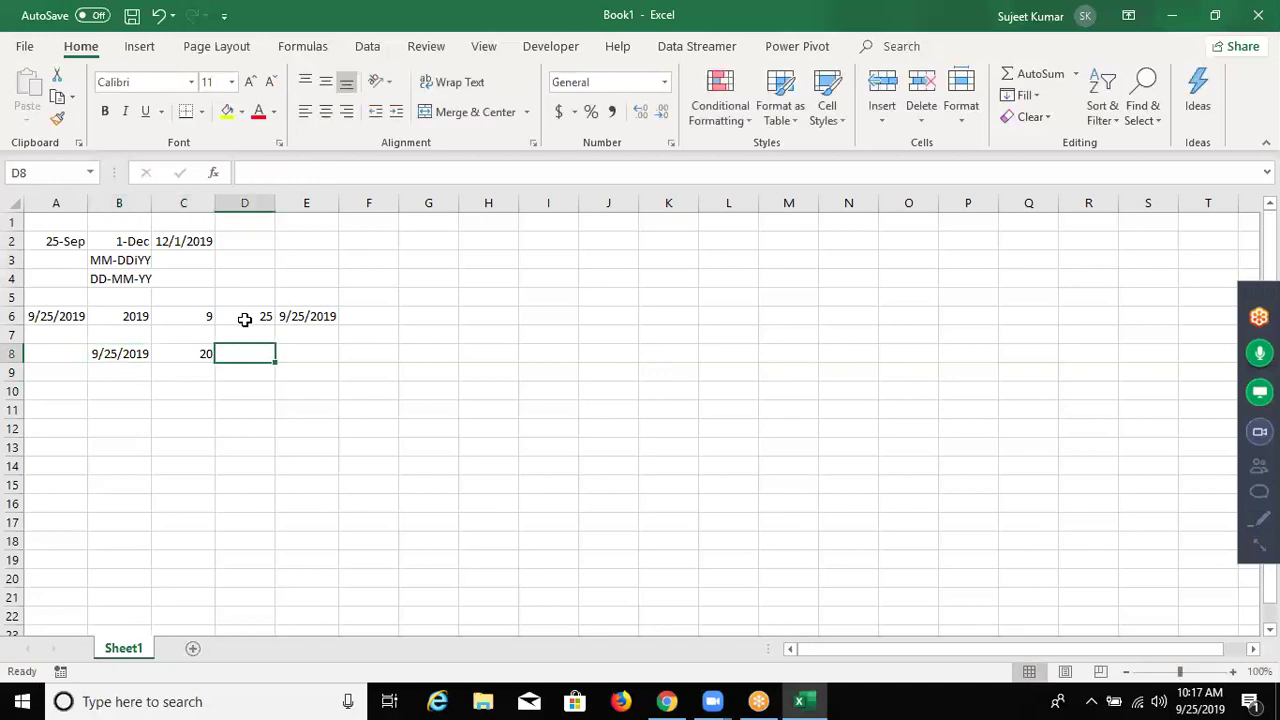
type("=")
key("Left")
key("Left")
type("+")
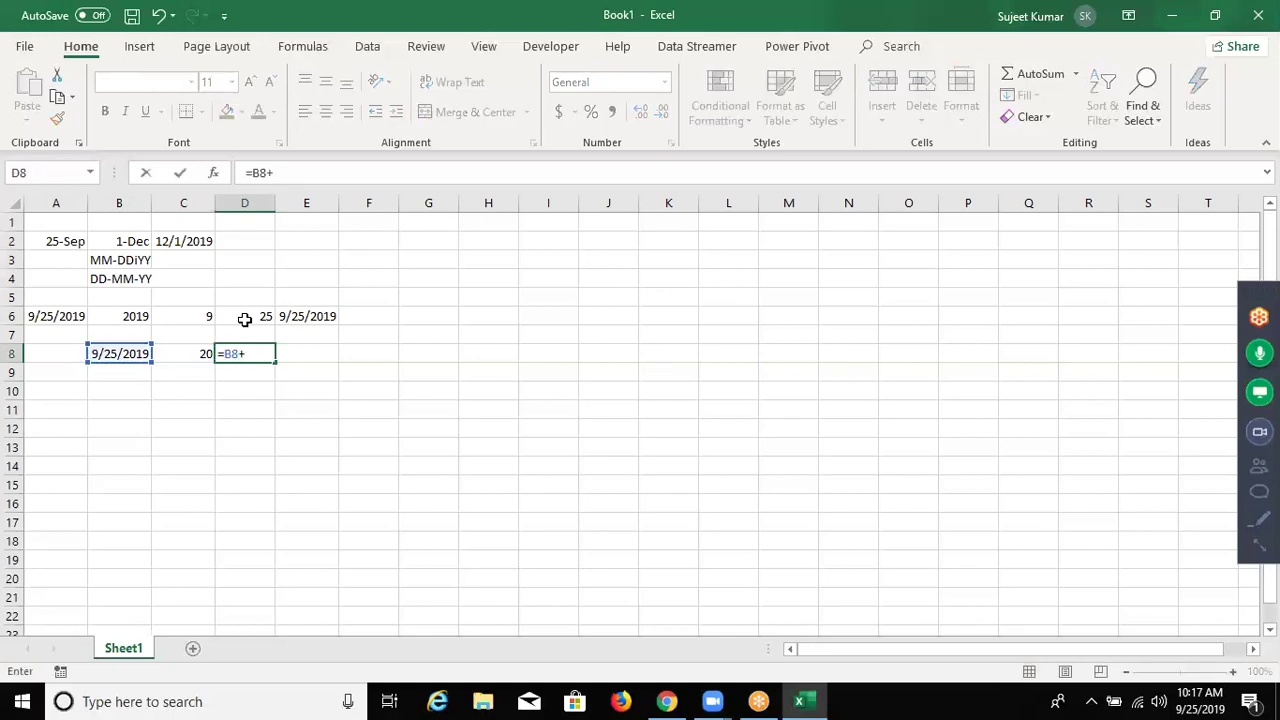
key("Left")
key("ctrl+Return")
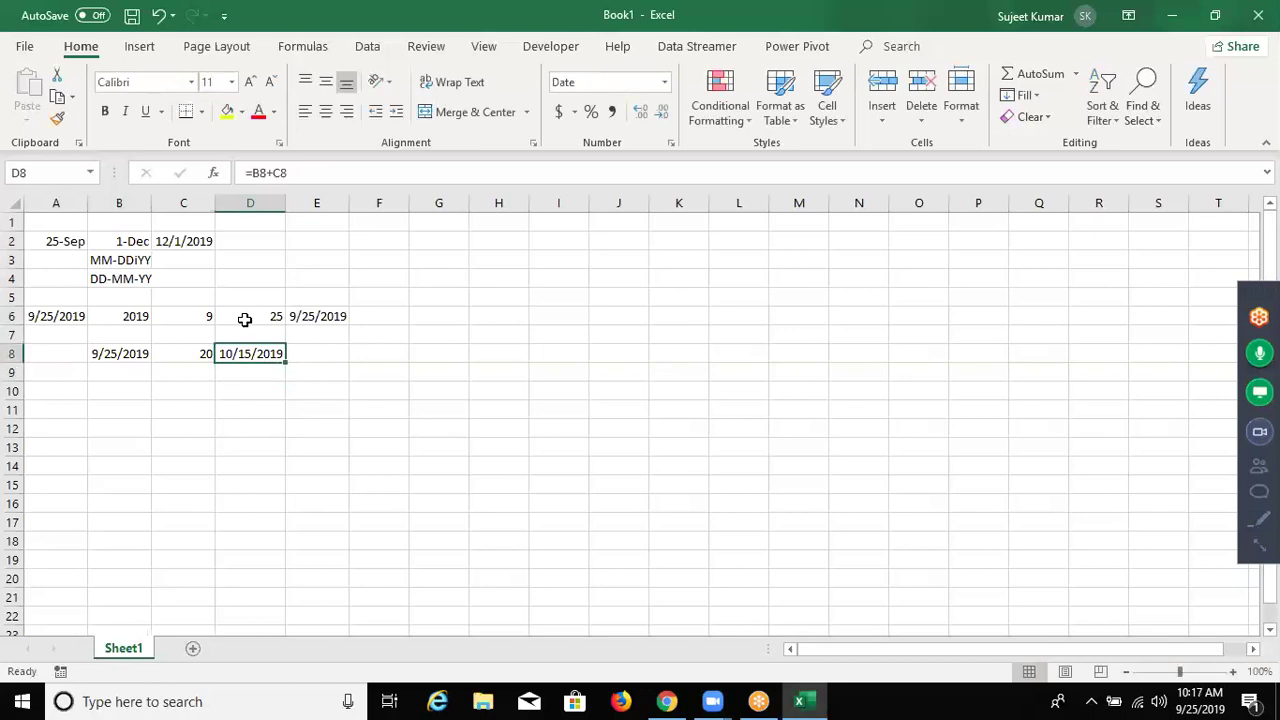
Copy B8's TODAY formula down into B9 and enter 3 months in C9
key("Left")
key("Left")
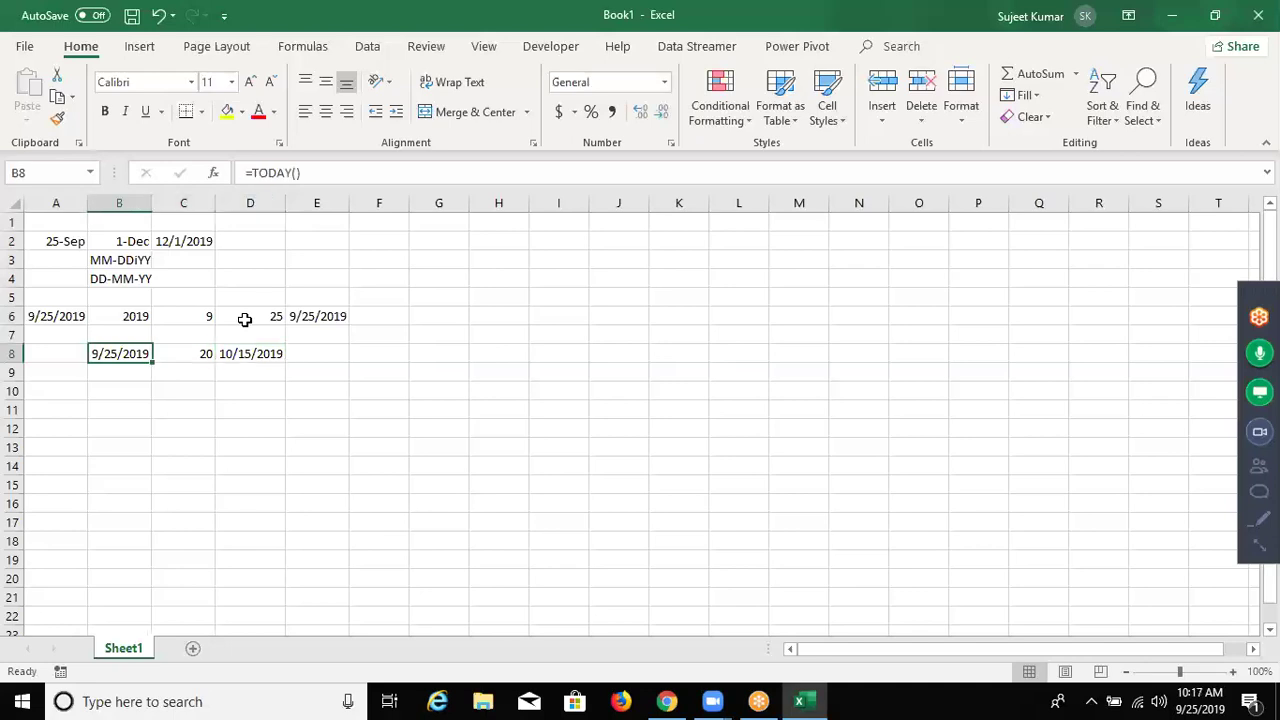
key("Down")
key("ctrl+d")
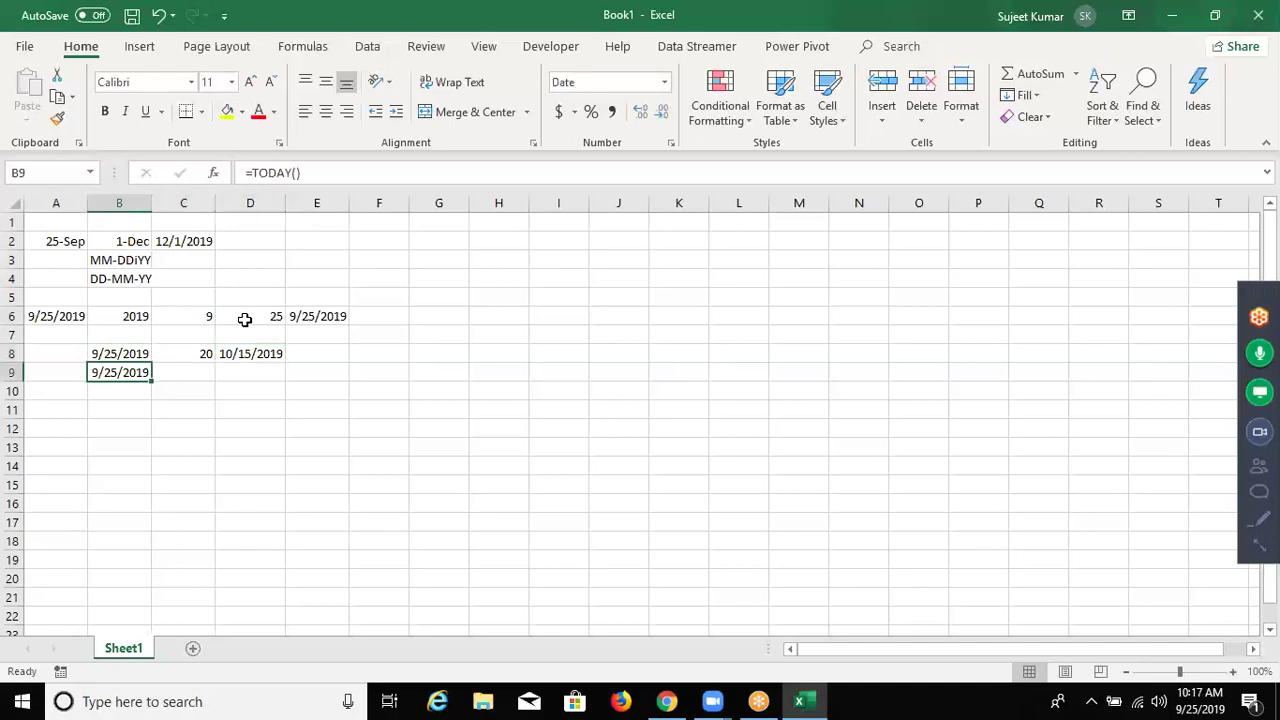
key("Right")
type("3")
key("ctrl+Return")
Enter =EDATE(B9,C9) in D9 and format the result as a date
key("Right")
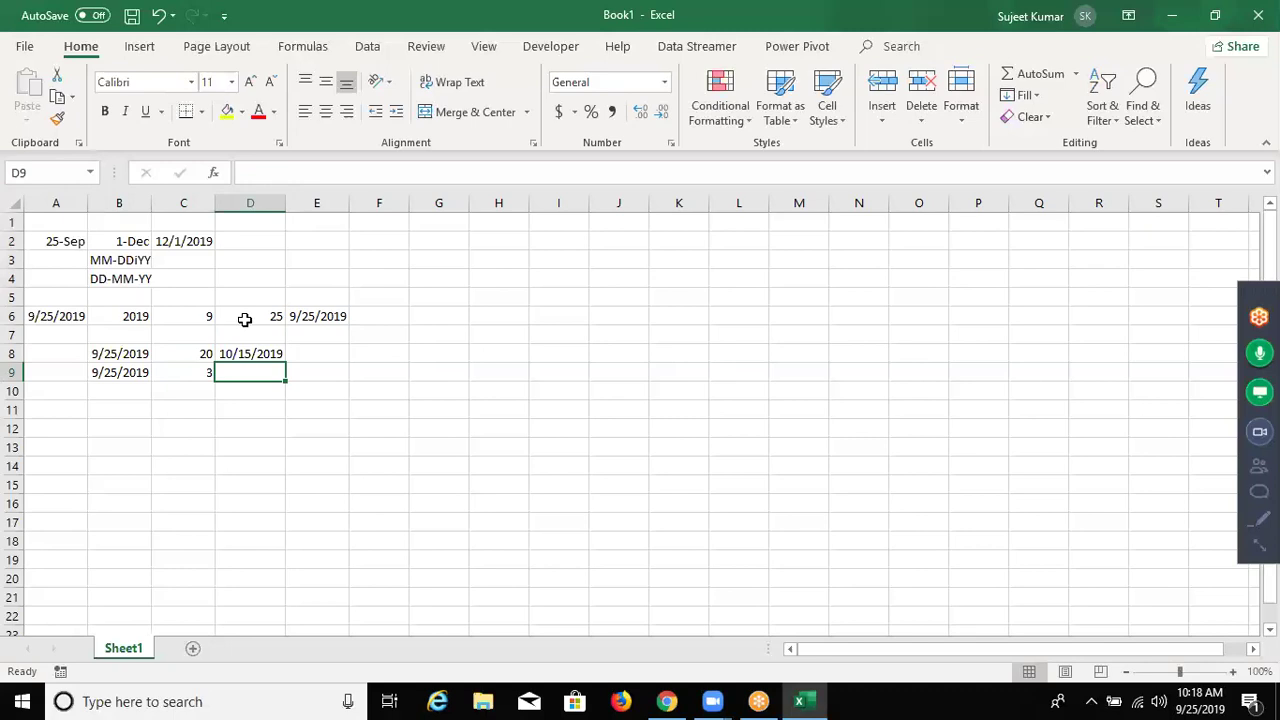
type("=eda")
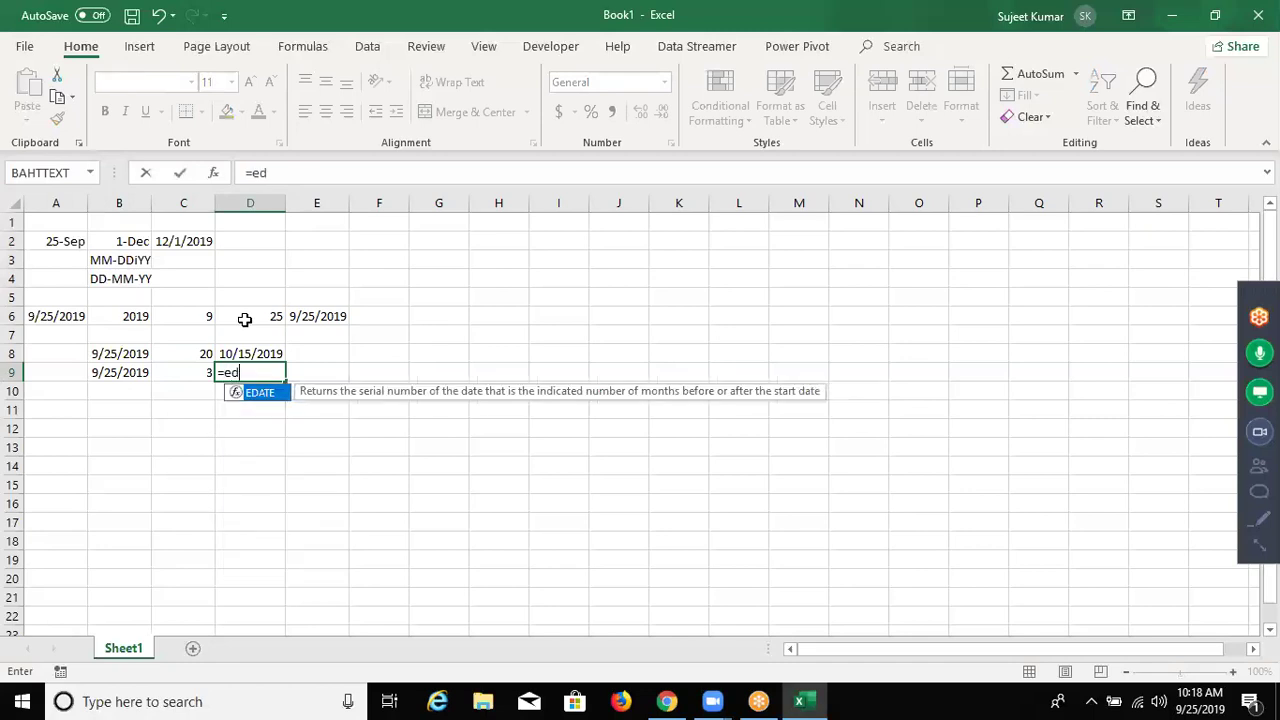
key("Tab")
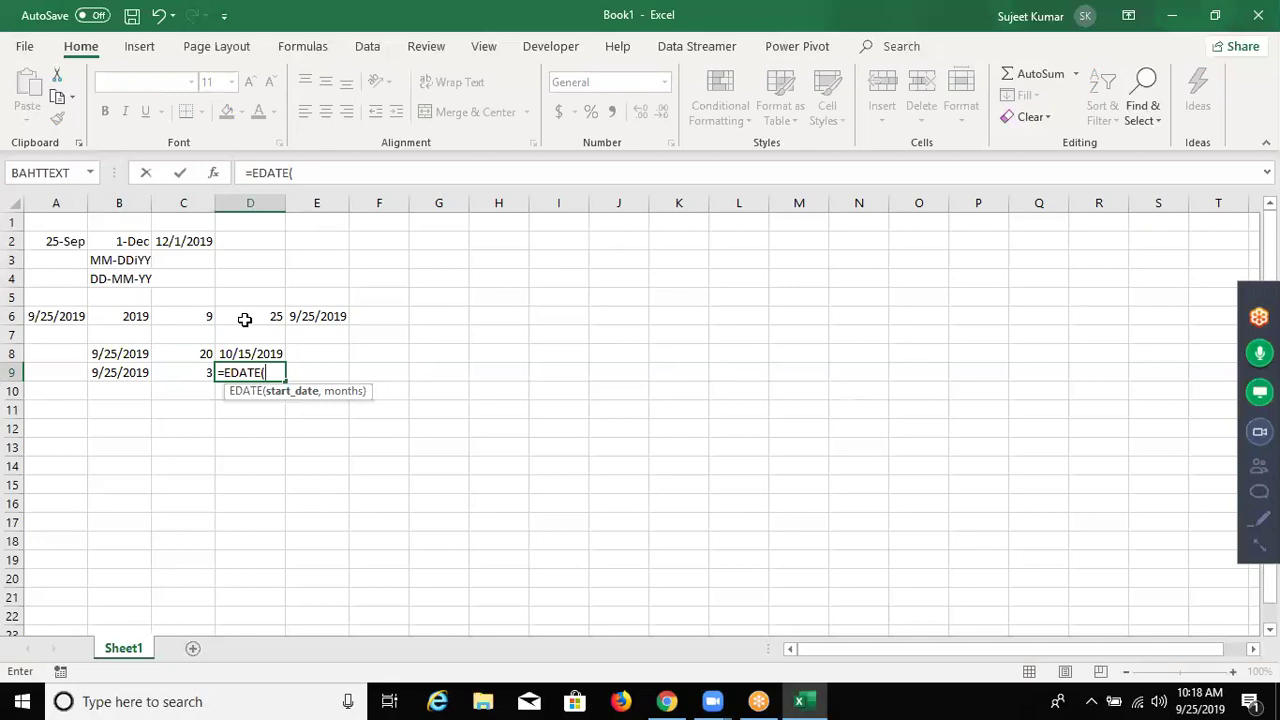
key("Left")
key("Left")
type(",")
key("Left")
key("ctrl+Return")
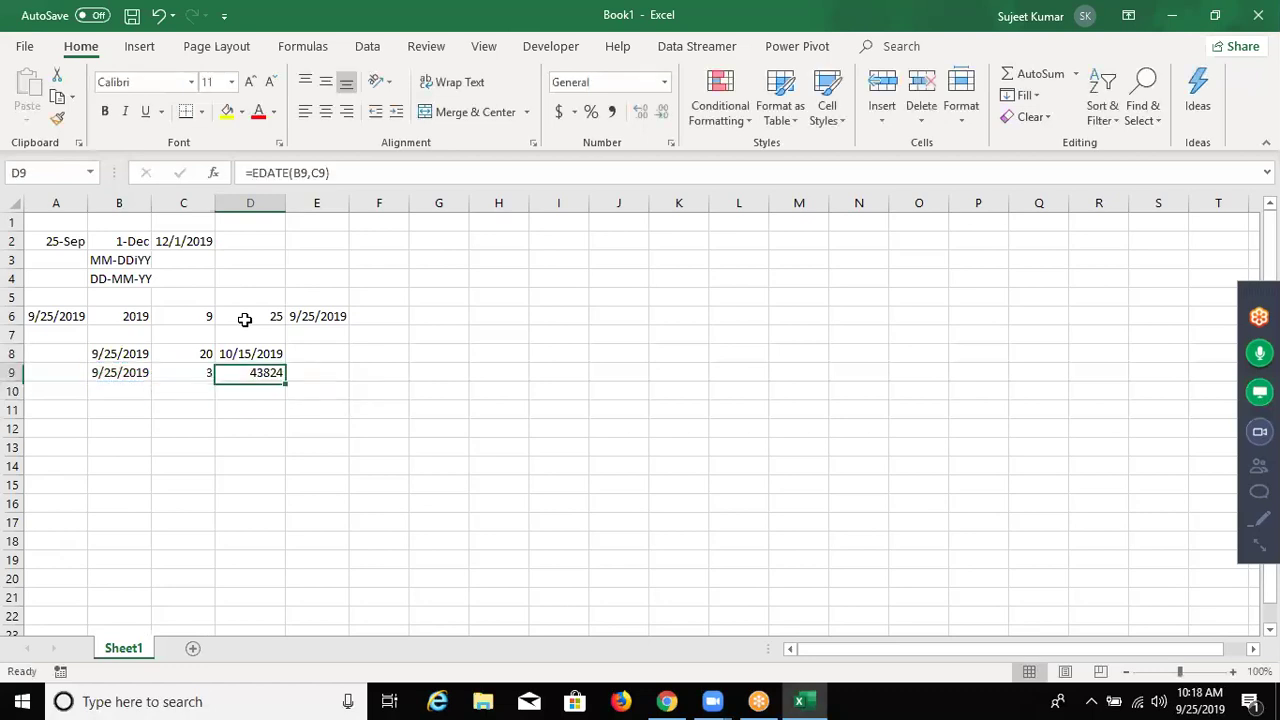
key("ctrl+shift+3")
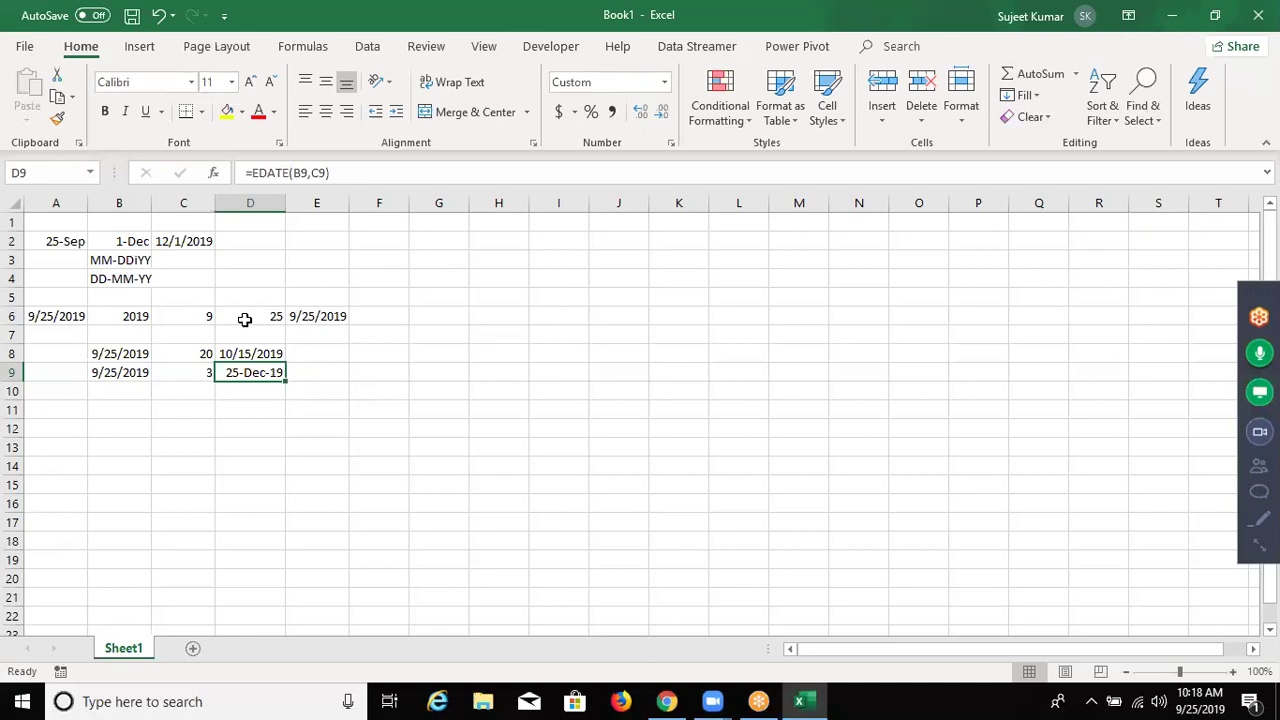
Change C9 to -3 so D9 shows 25-Jun-19, and copy today's date into B10
key("Left")
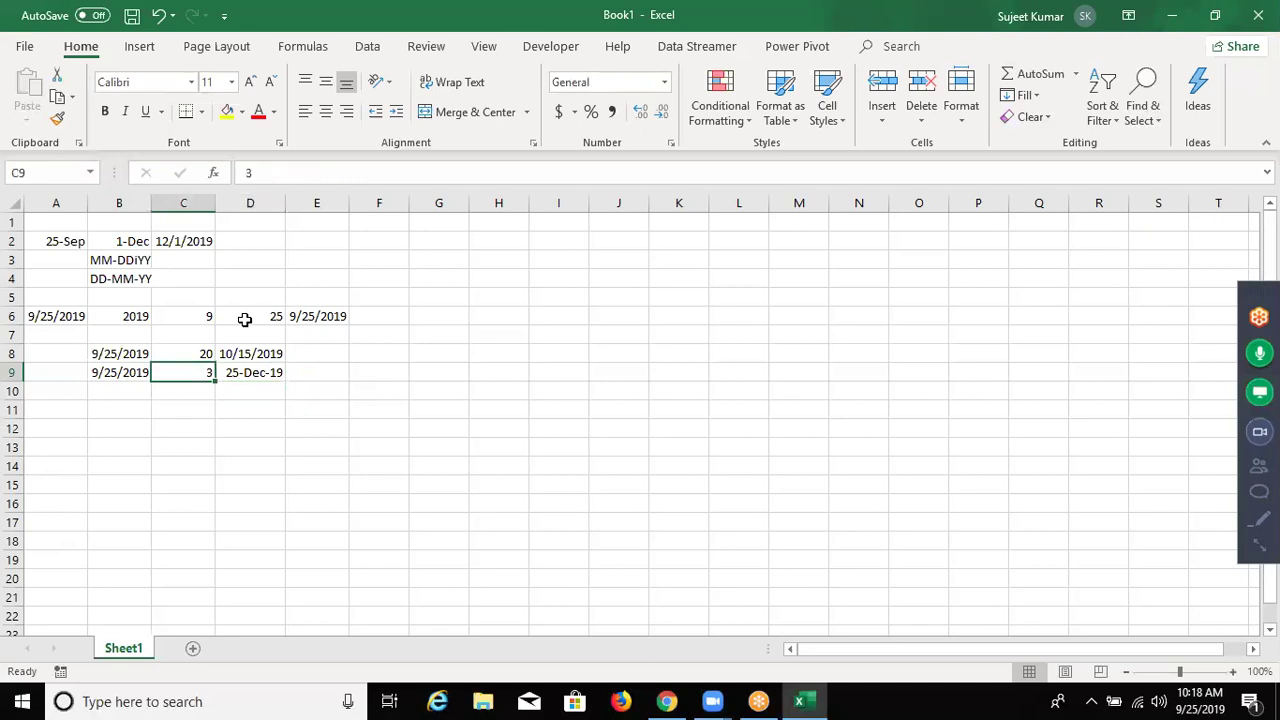
type("-3")
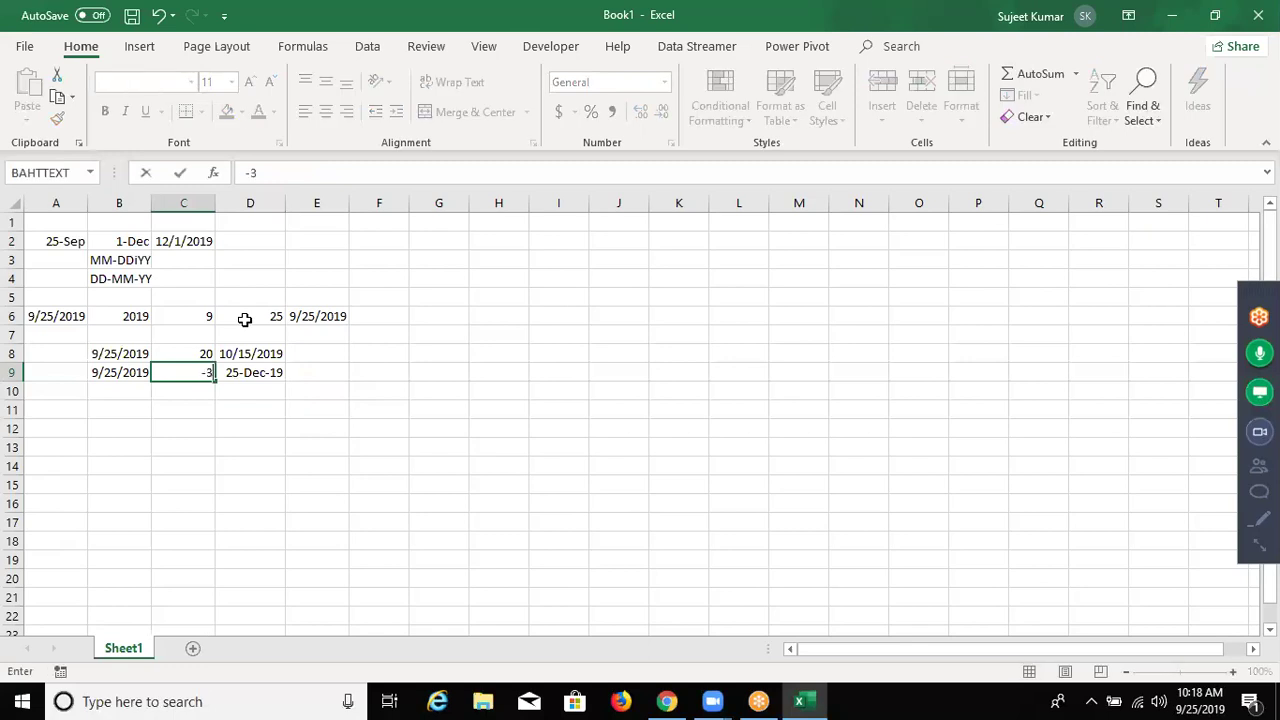
key("Return")
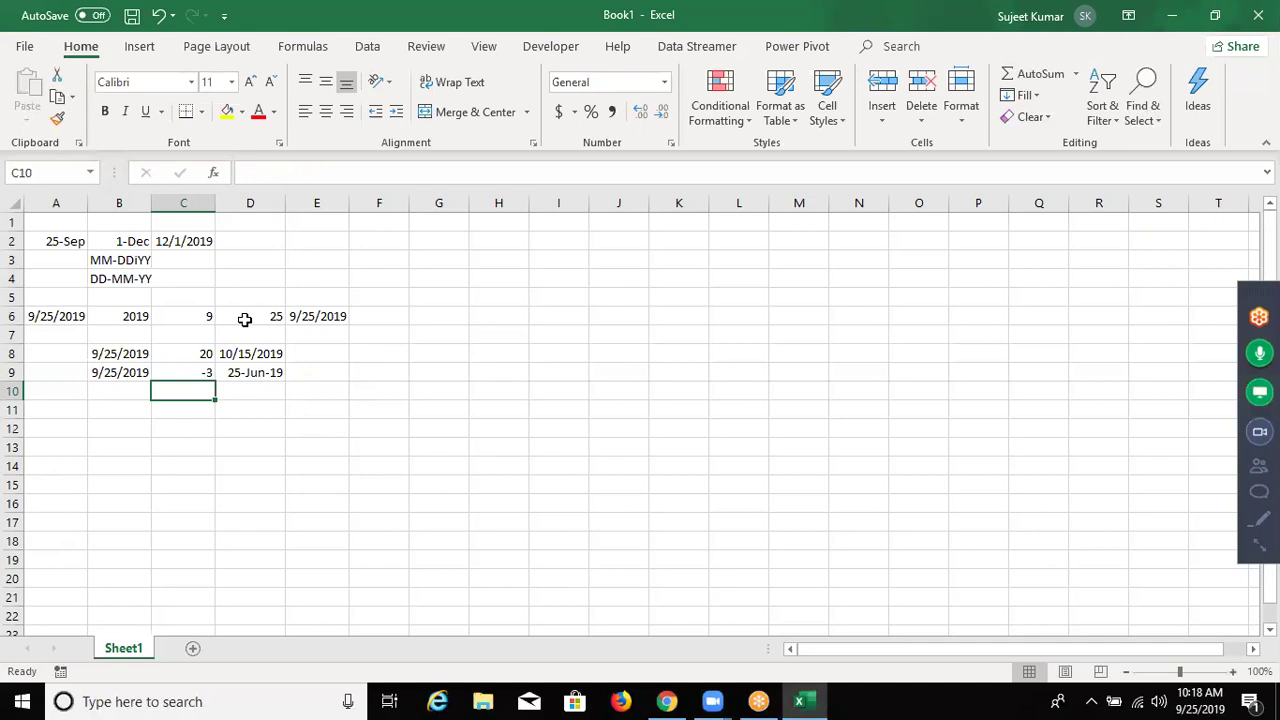
key("Left")
key("ctrl+d")
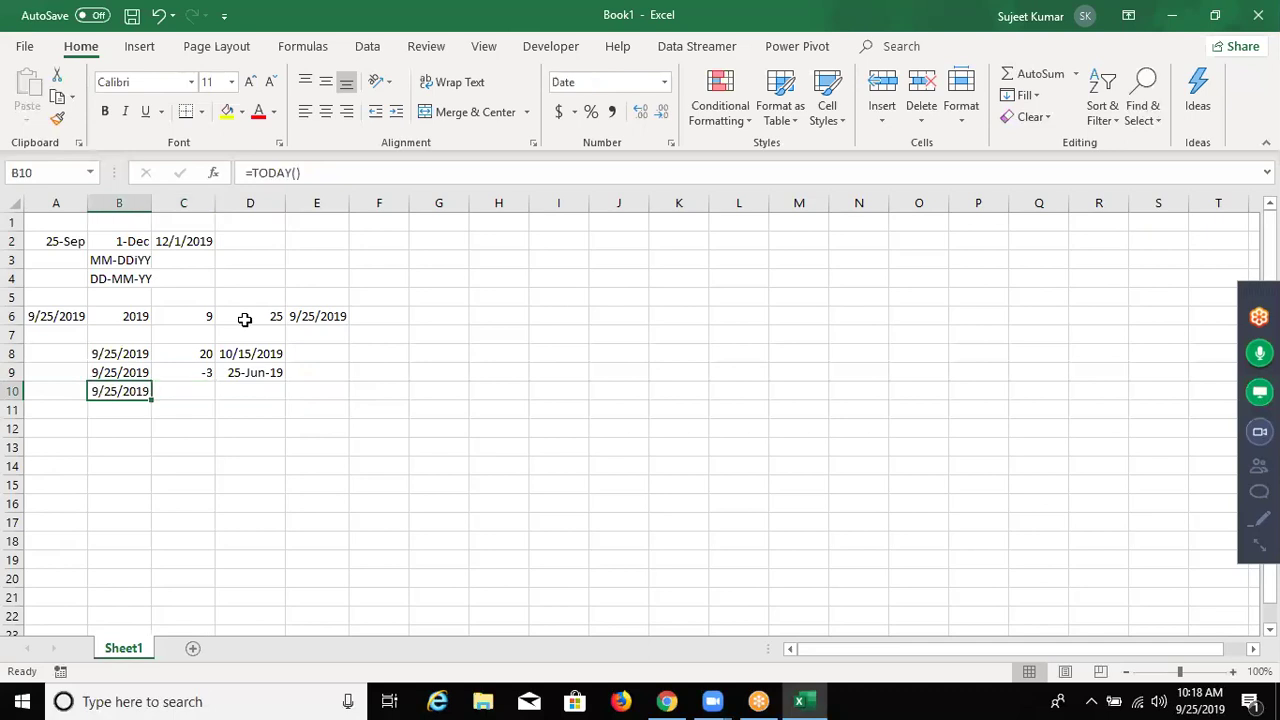
Fill C10, D10 and E10 with 2, 4 and 22, cancelling the stray formula in F10
key("Right")
type("2")
key("Right")
type("4")
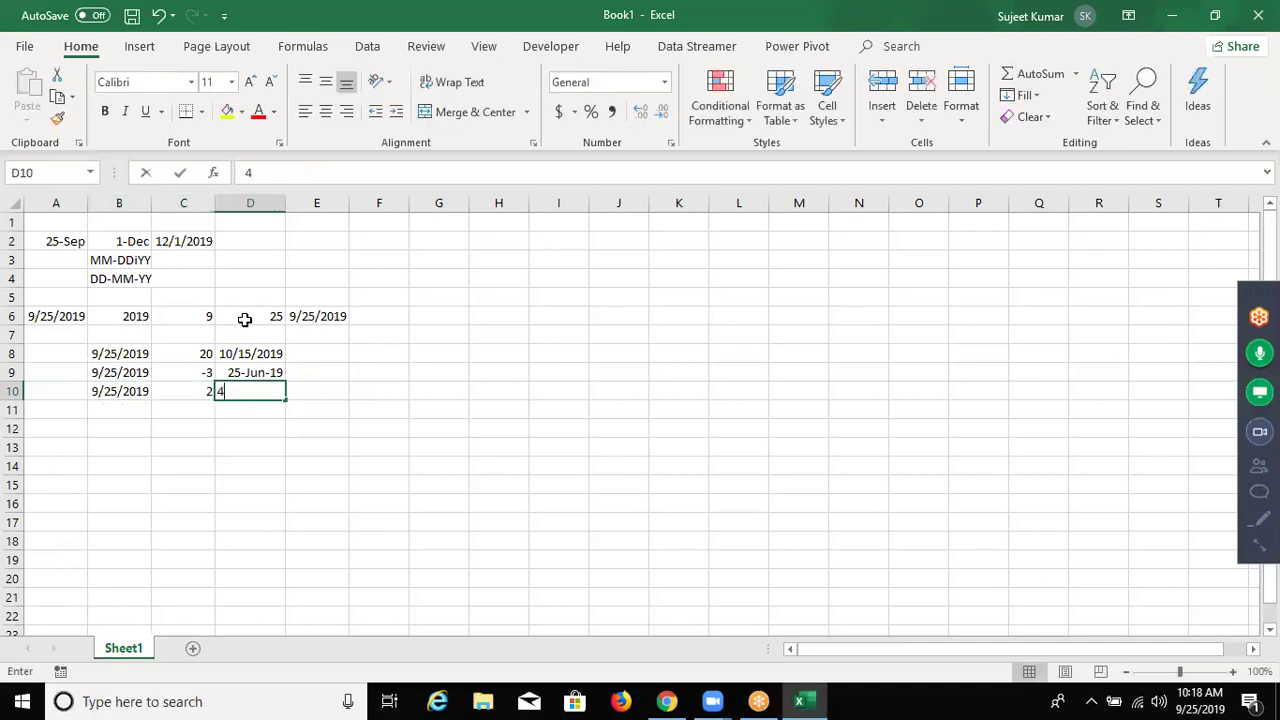
key("Right")
key("Tab")
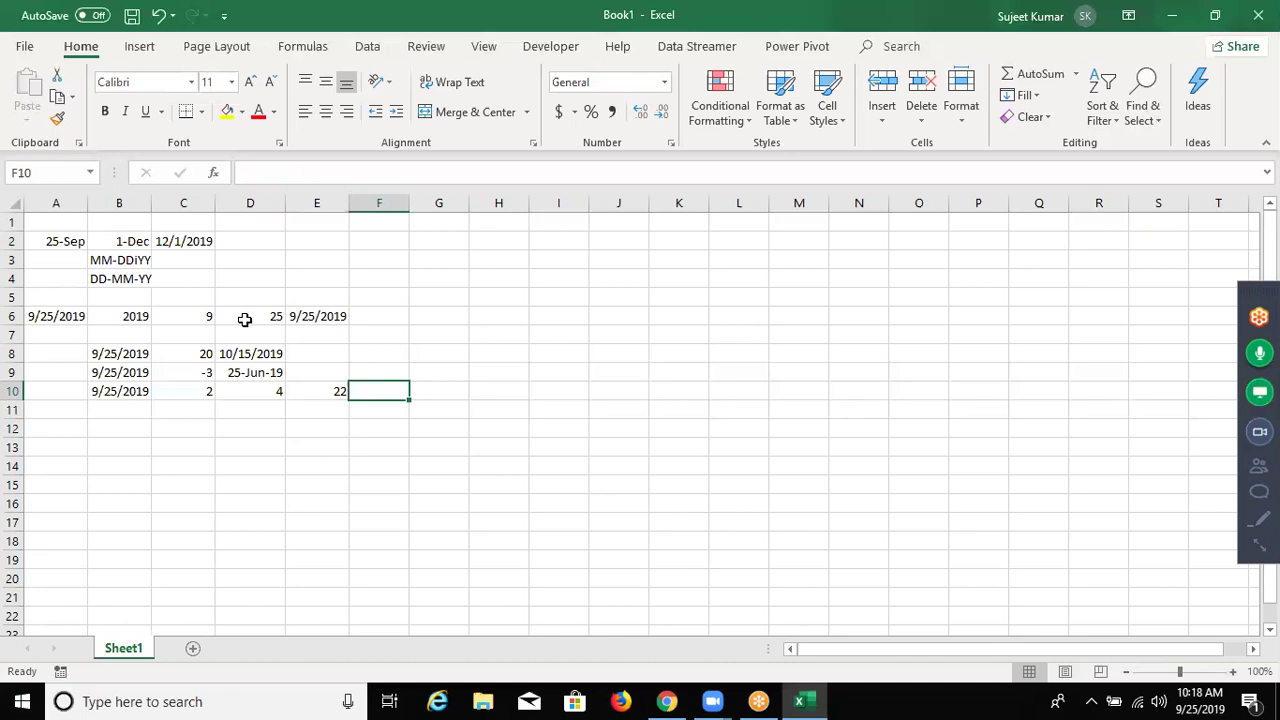
type("=")
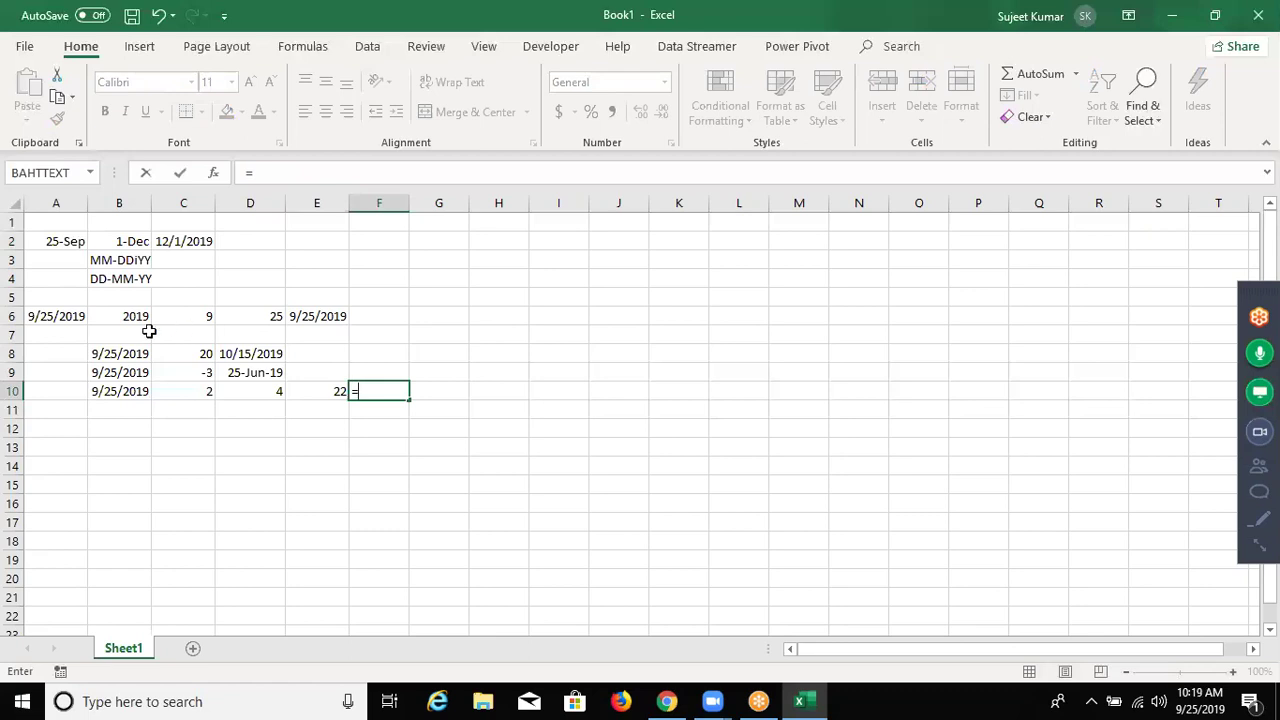
key("Escape")
left_click_drag(126, 317, 343, 316)
Start a DATE formula in F10 with YEAR(B10)+2 as the year
left_click(381, 388)
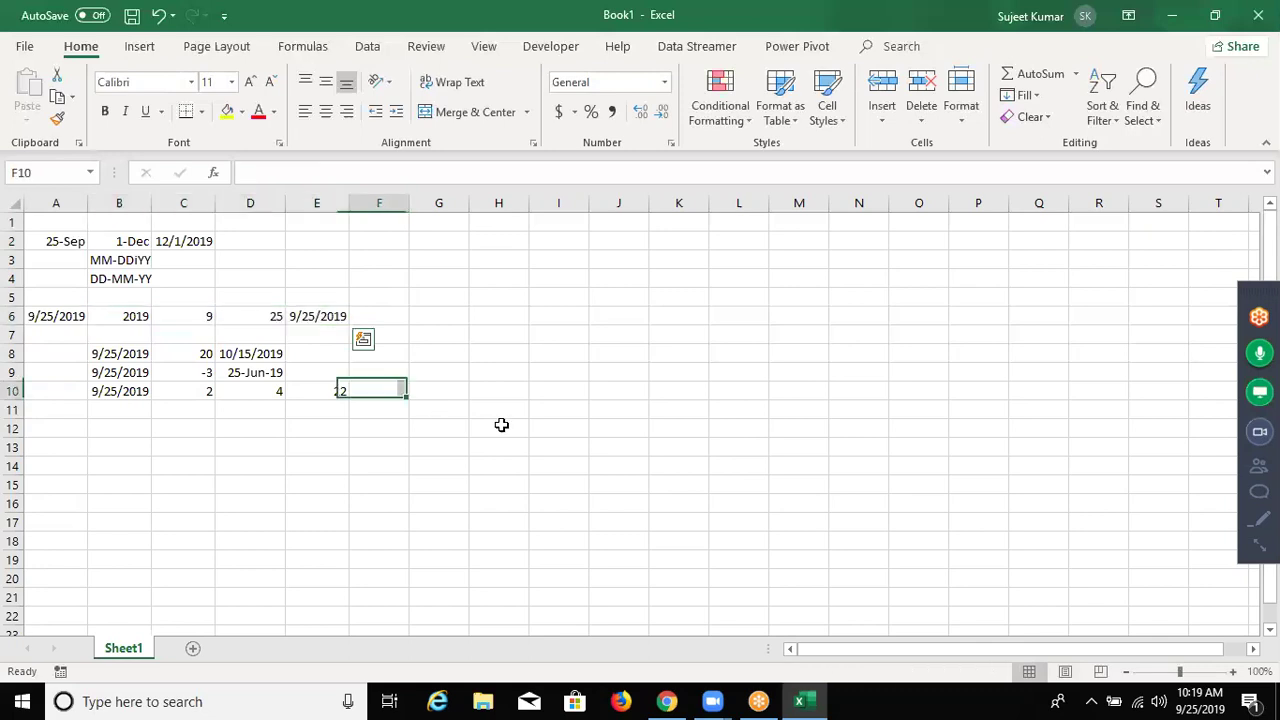
type("=date")
key("Tab")
type("yea")
key("Tab")
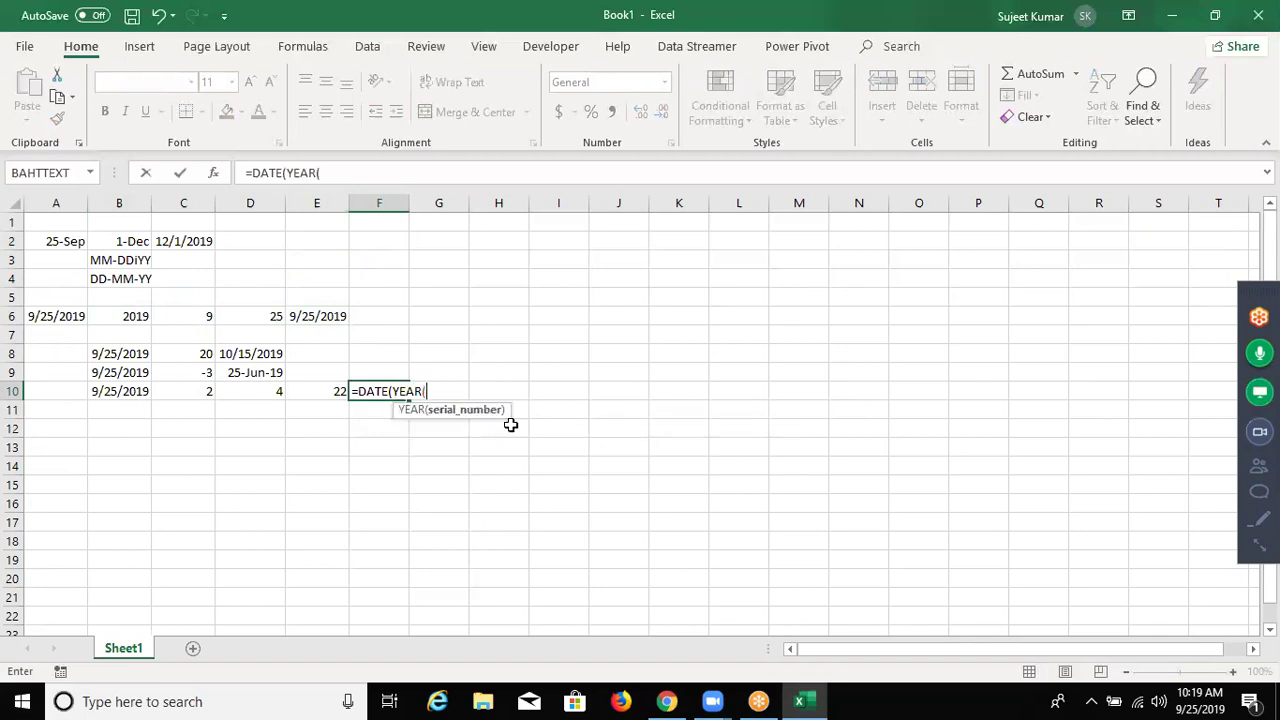
left_click(100, 392)
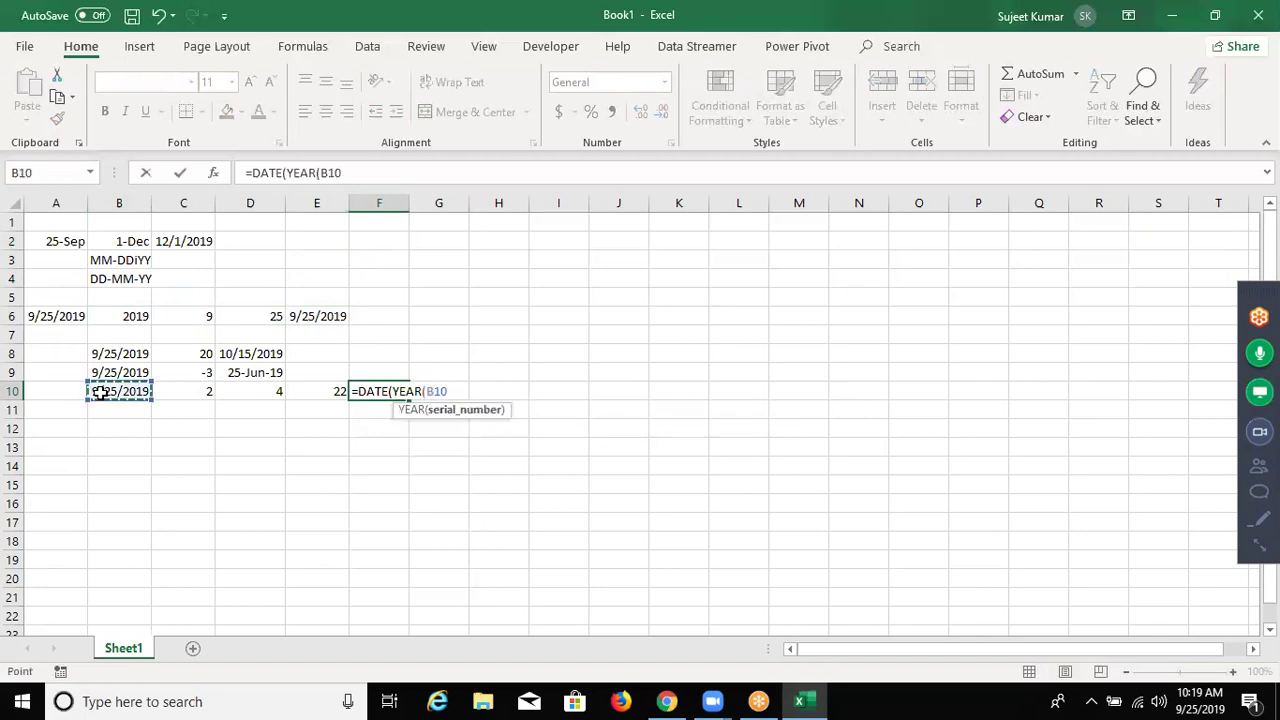
type("))")
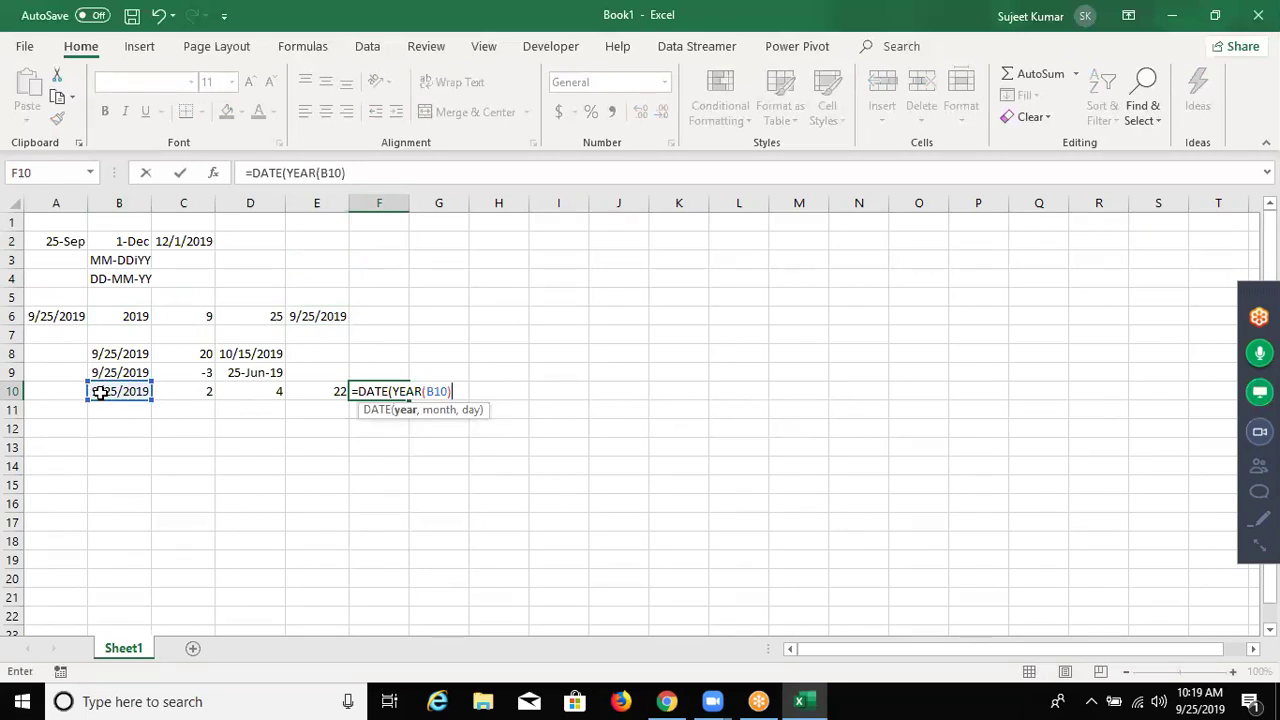
type("+2")
type(",mom")
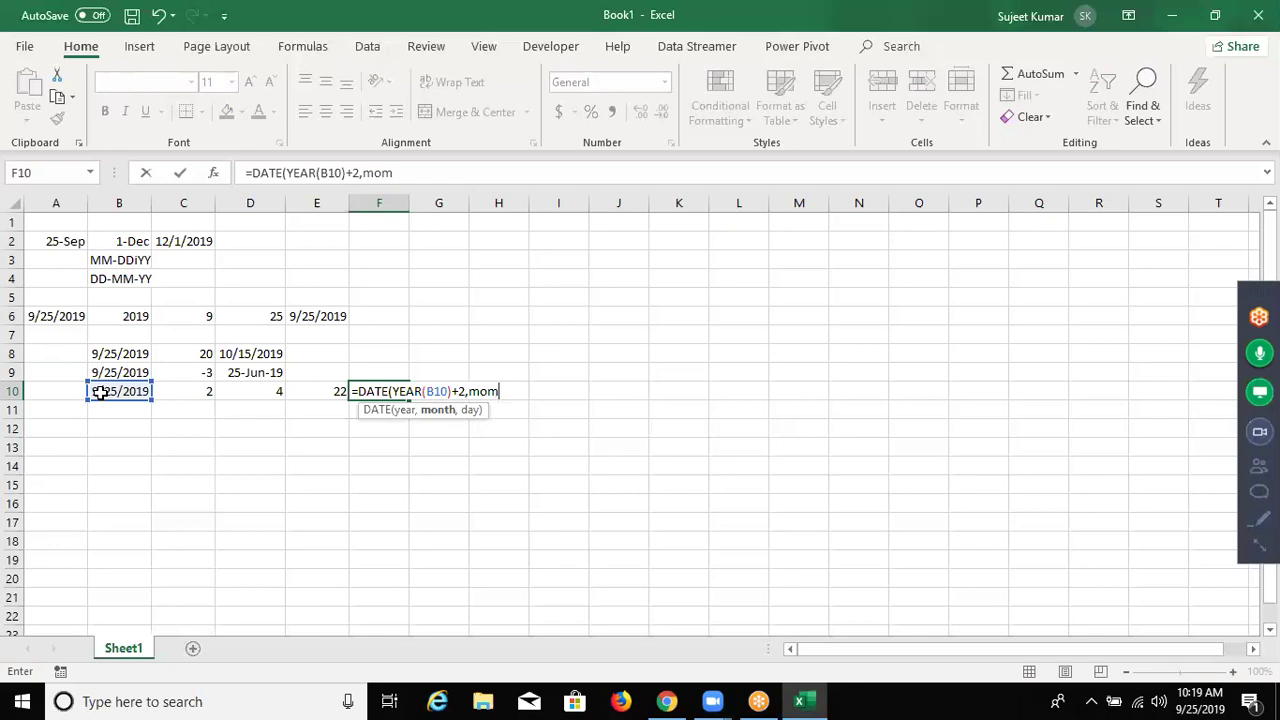
Add MONTH(B10)+4 and DAY(B10)+22 to F10's DATE formula and enter it
key("BackSpace")
type("n")
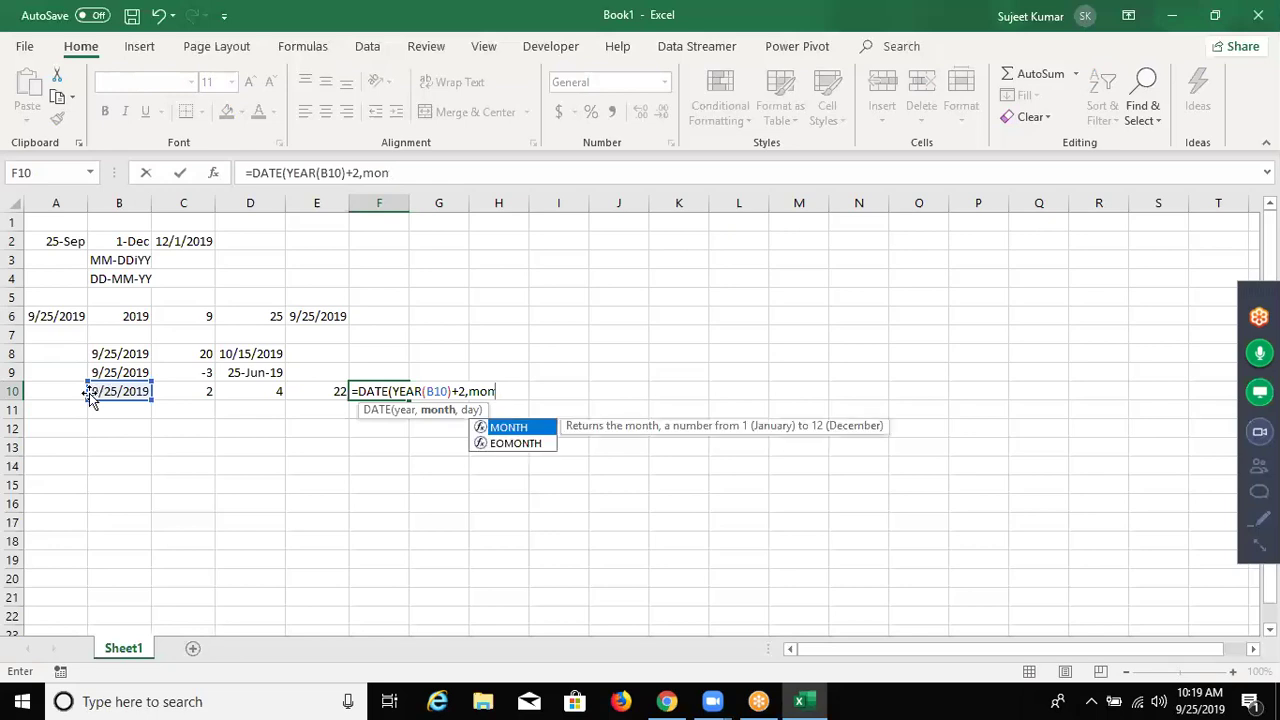
key("Tab")
left_click(116, 393)
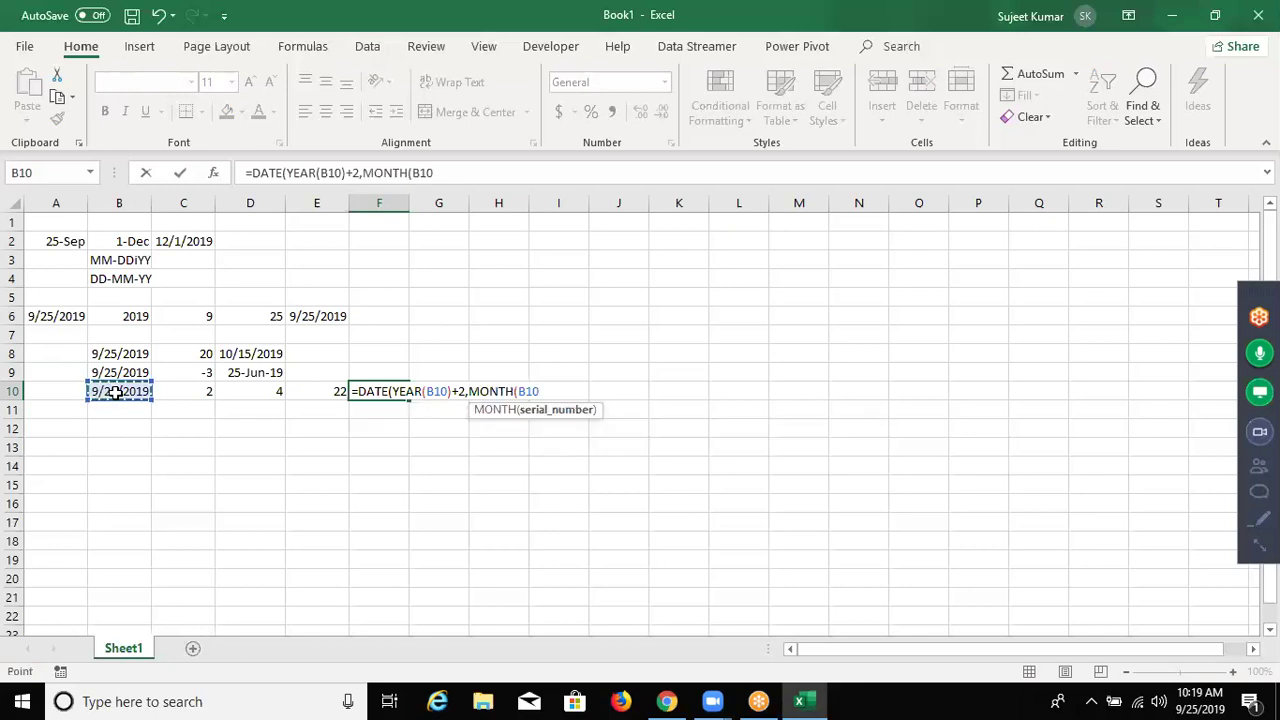
type(")")
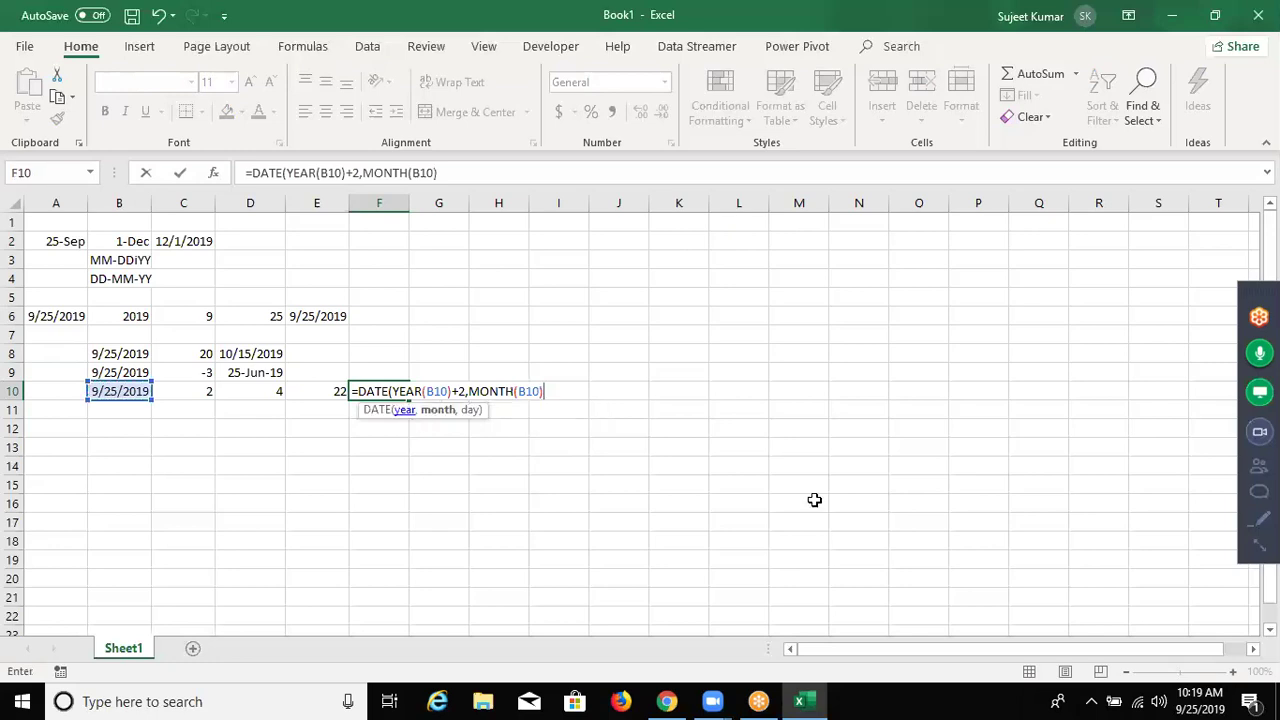
type("+")
type("4,")
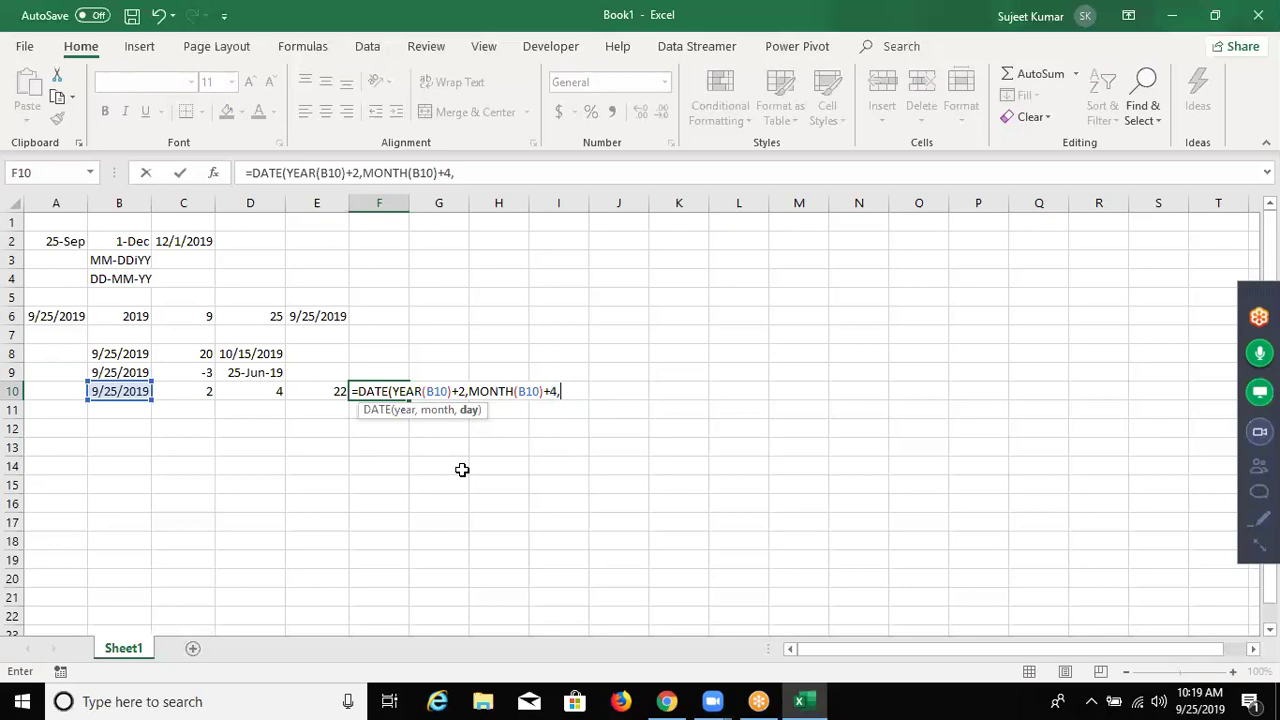
type("day")
key("Tab")
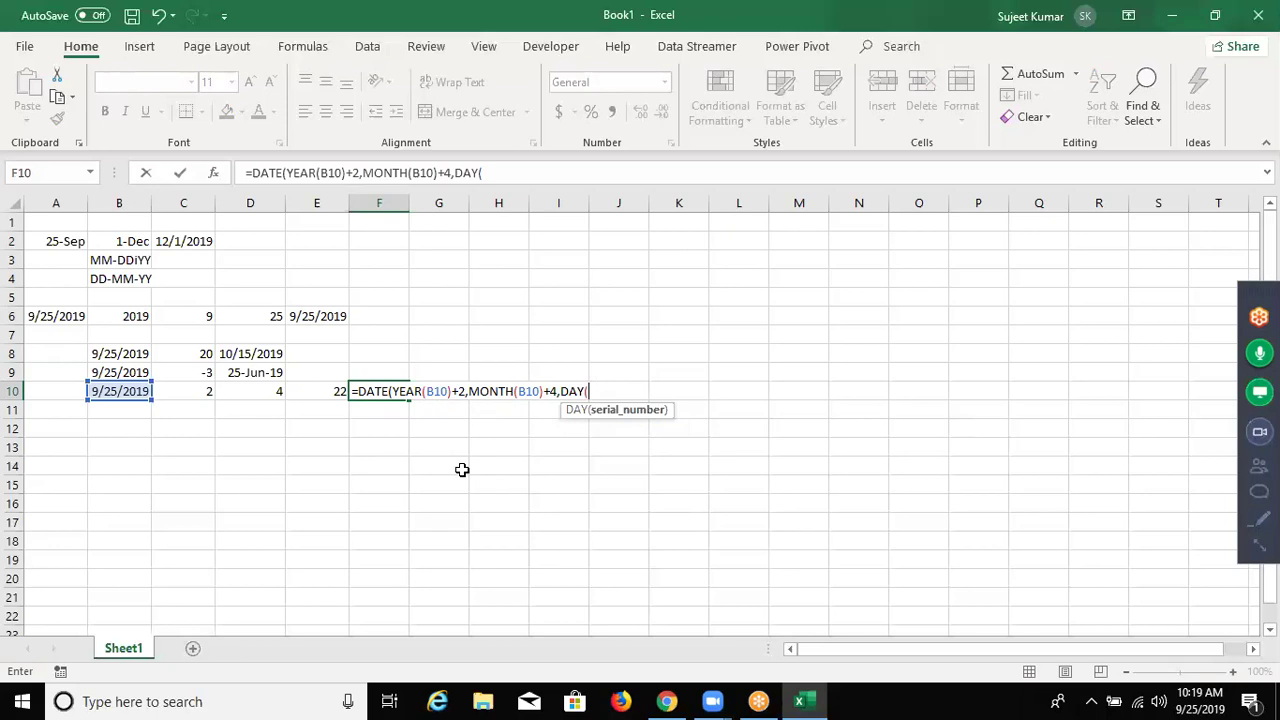
key("Left")
key("Left")
key("Left")
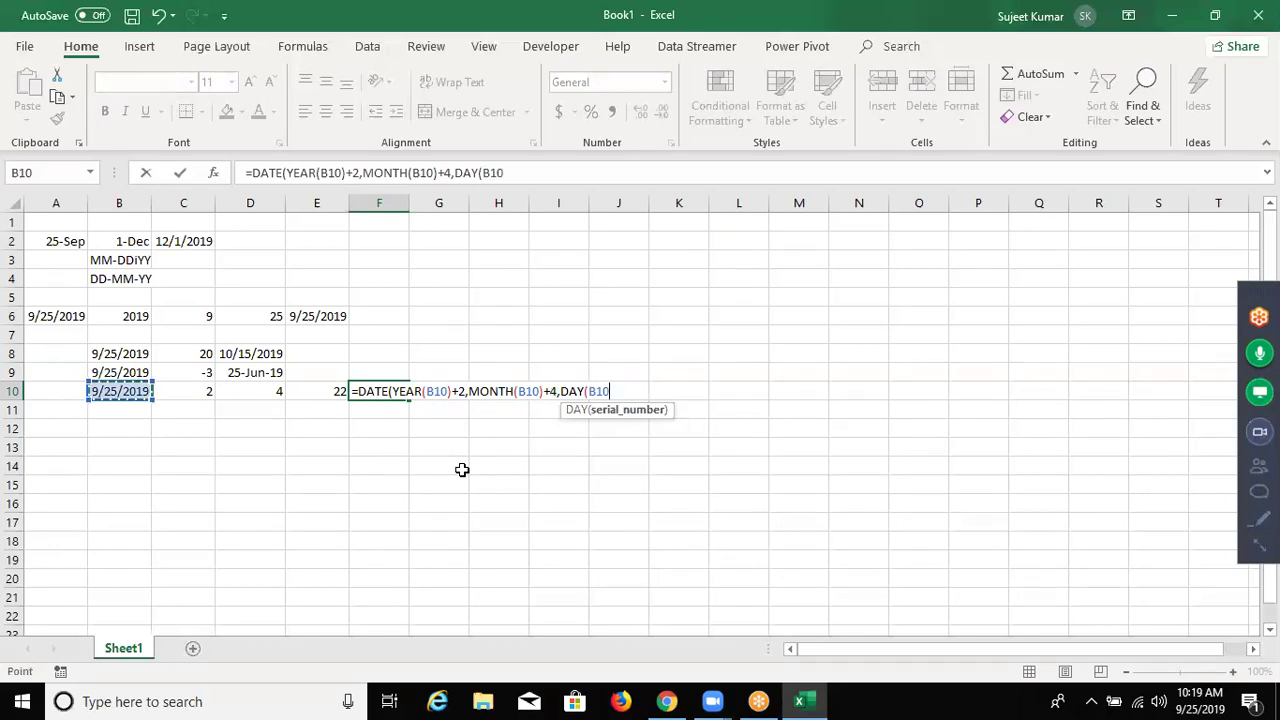
type(")+")
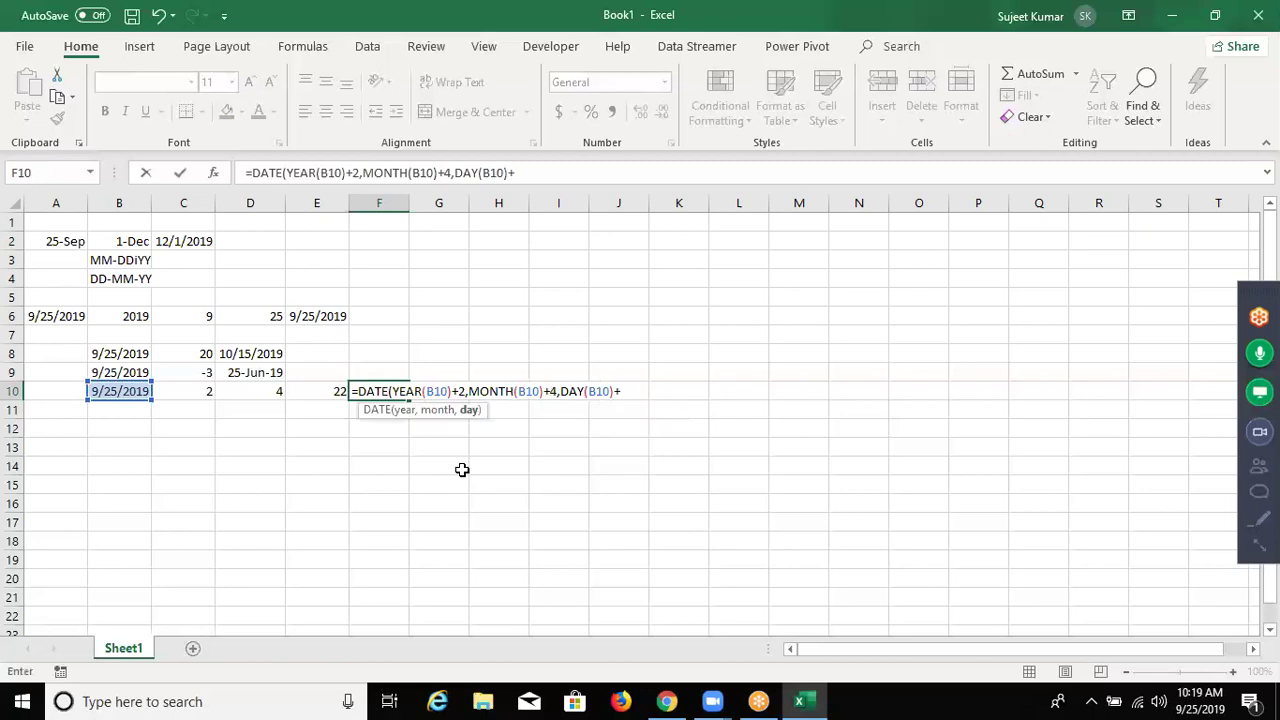
type("22")
key("Return")
Accept Excel's formula correction and format F10 as a date
left_click(601, 420)
key("Up")
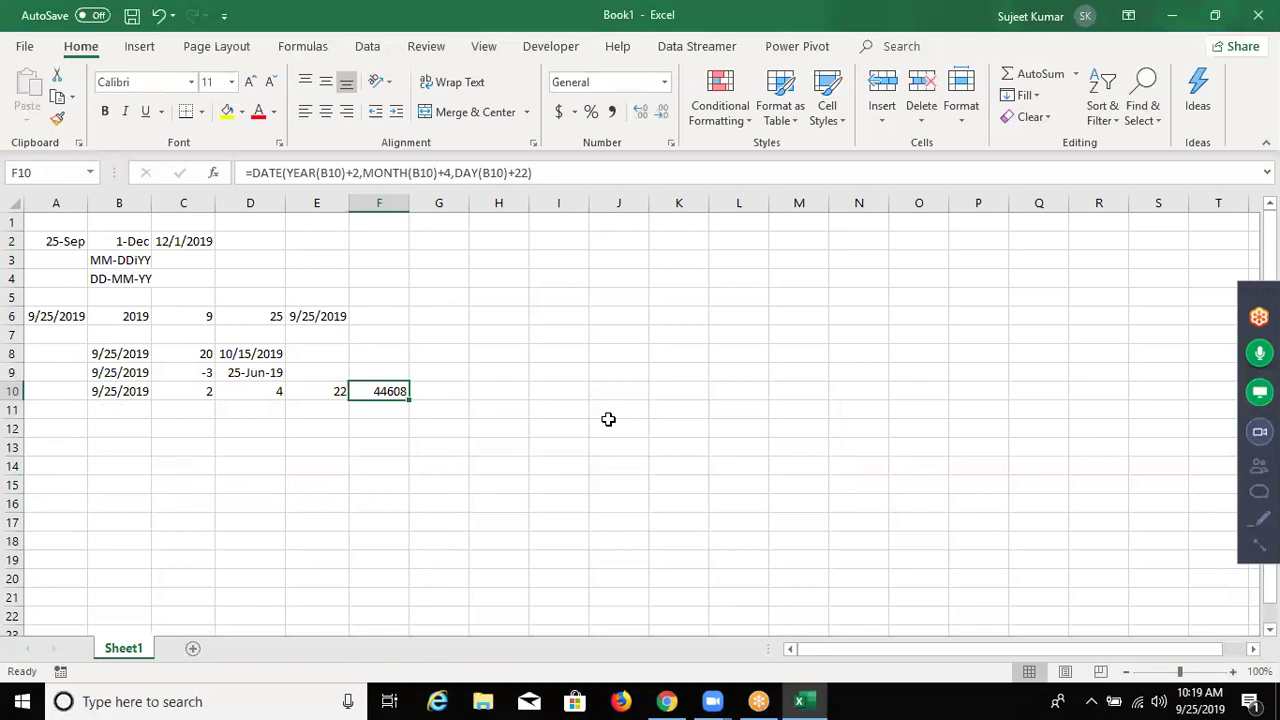
key("ctrl+shift+1")
key("ctrl+shift+3")
Put F10's formula into edit mode and switch on the screen annotation pen
key("F2")
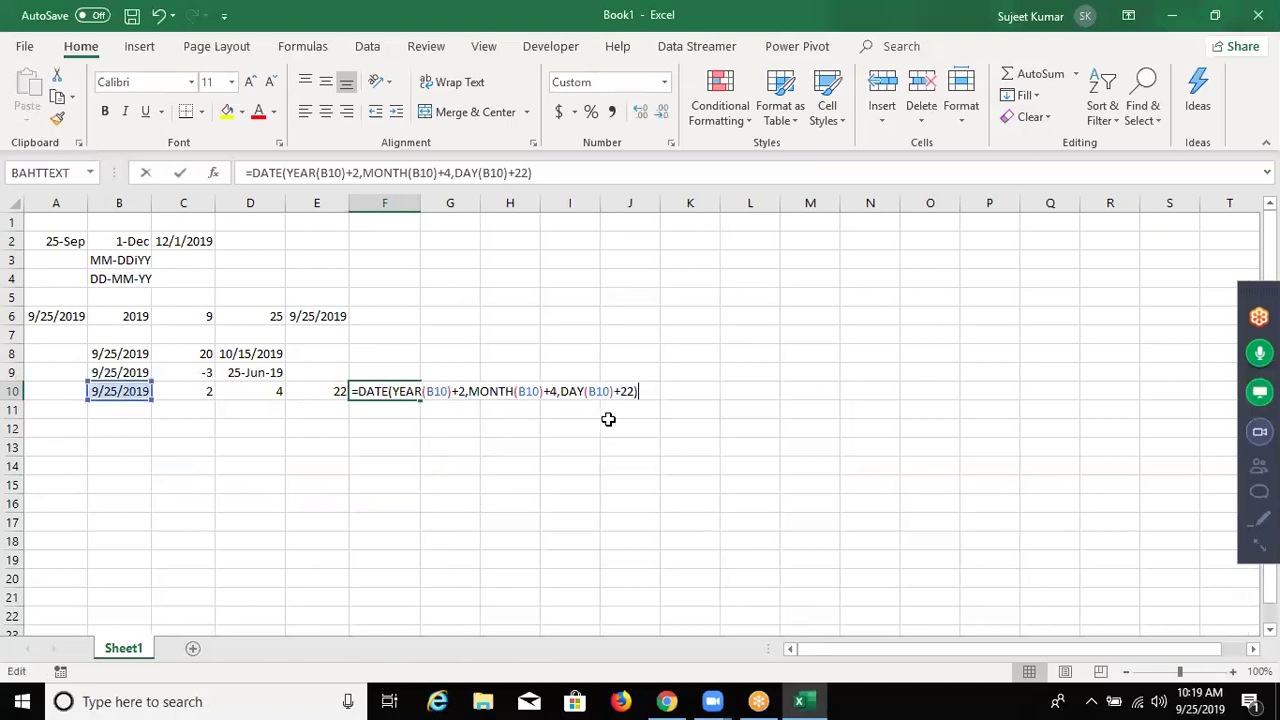
key("Left")
key("Left")
key("Left")
key("Left")
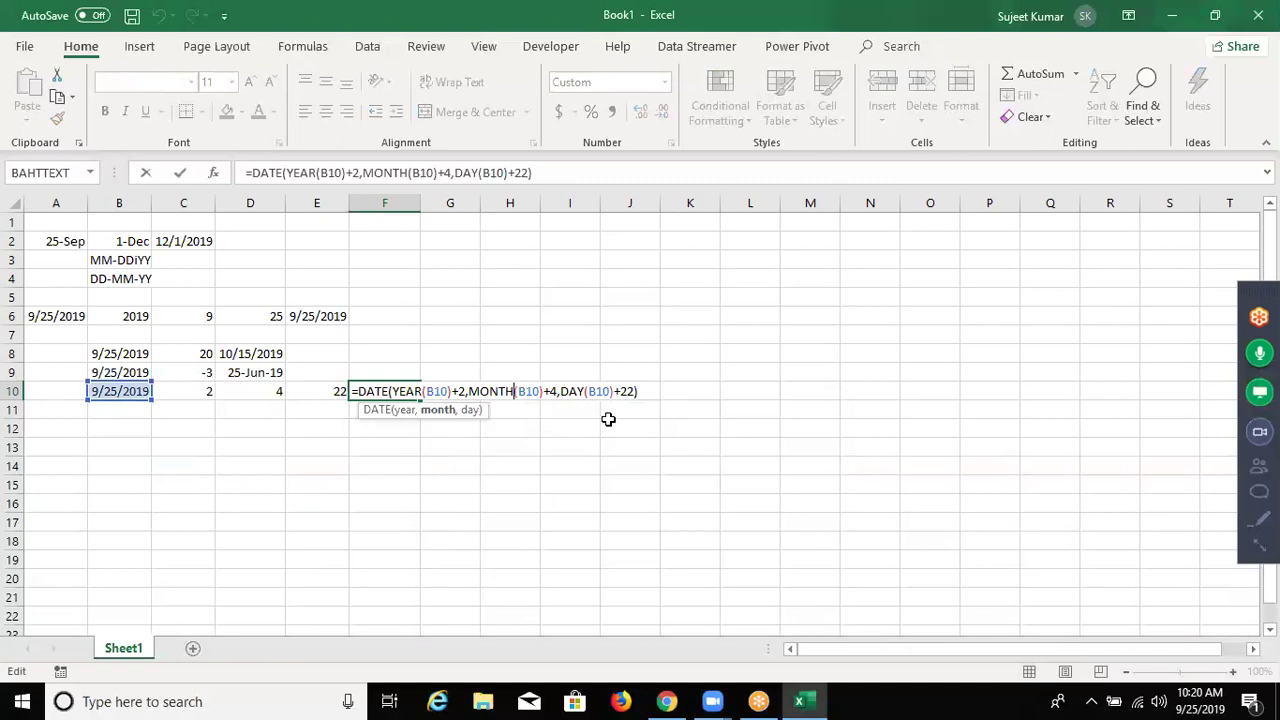
left_click(1260, 518)
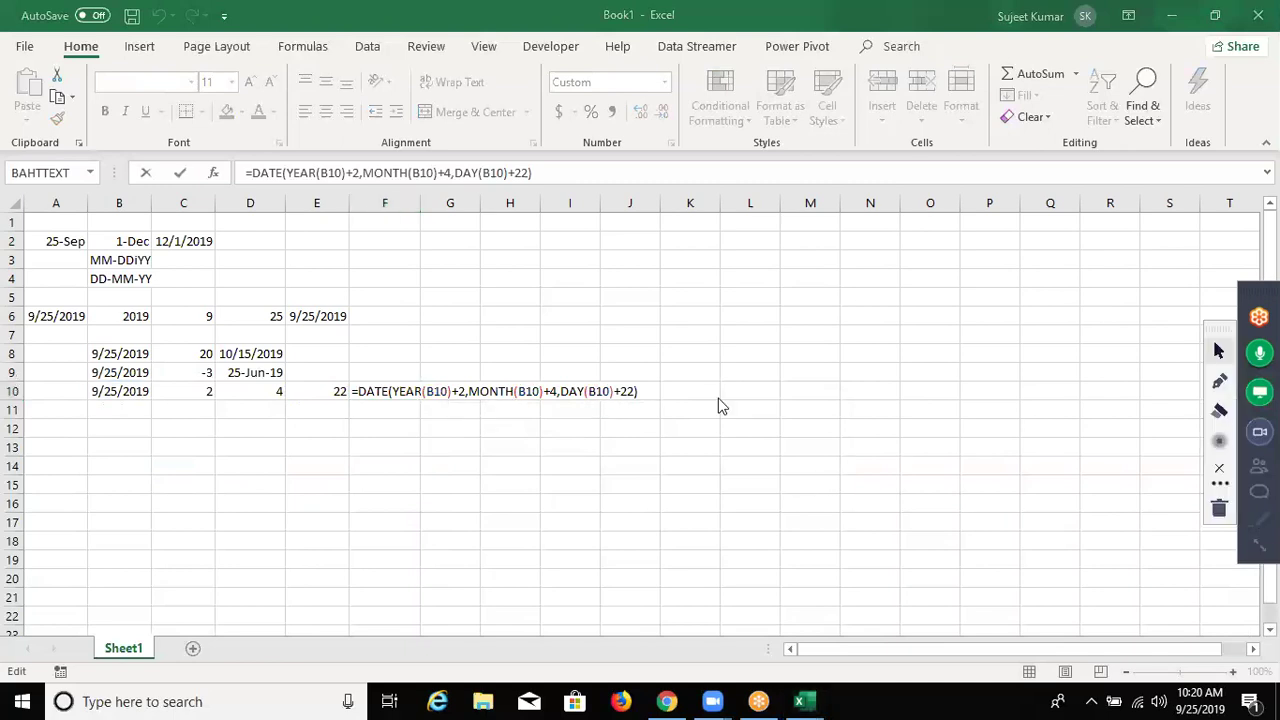
left_click(1219, 381)
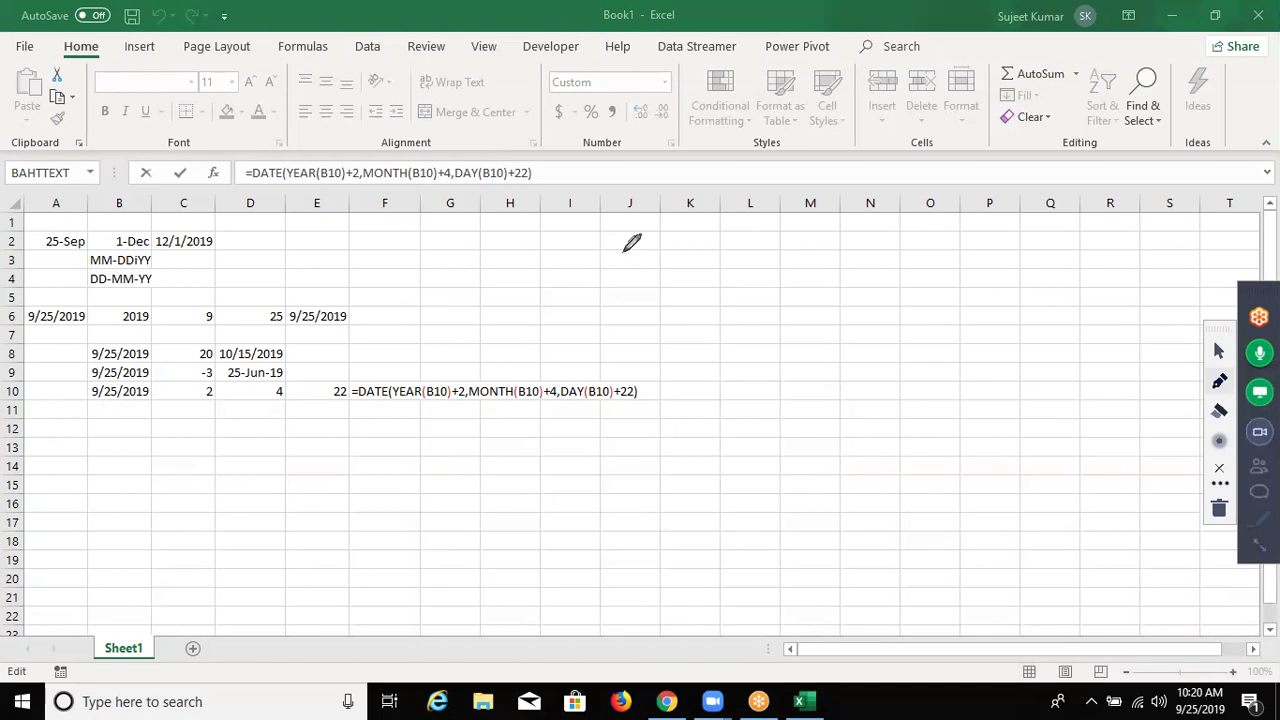
Hand-write 20-7-2019 with the increments 24, 8 and 2 beneath it
left_click_drag(619, 242, 683, 259)
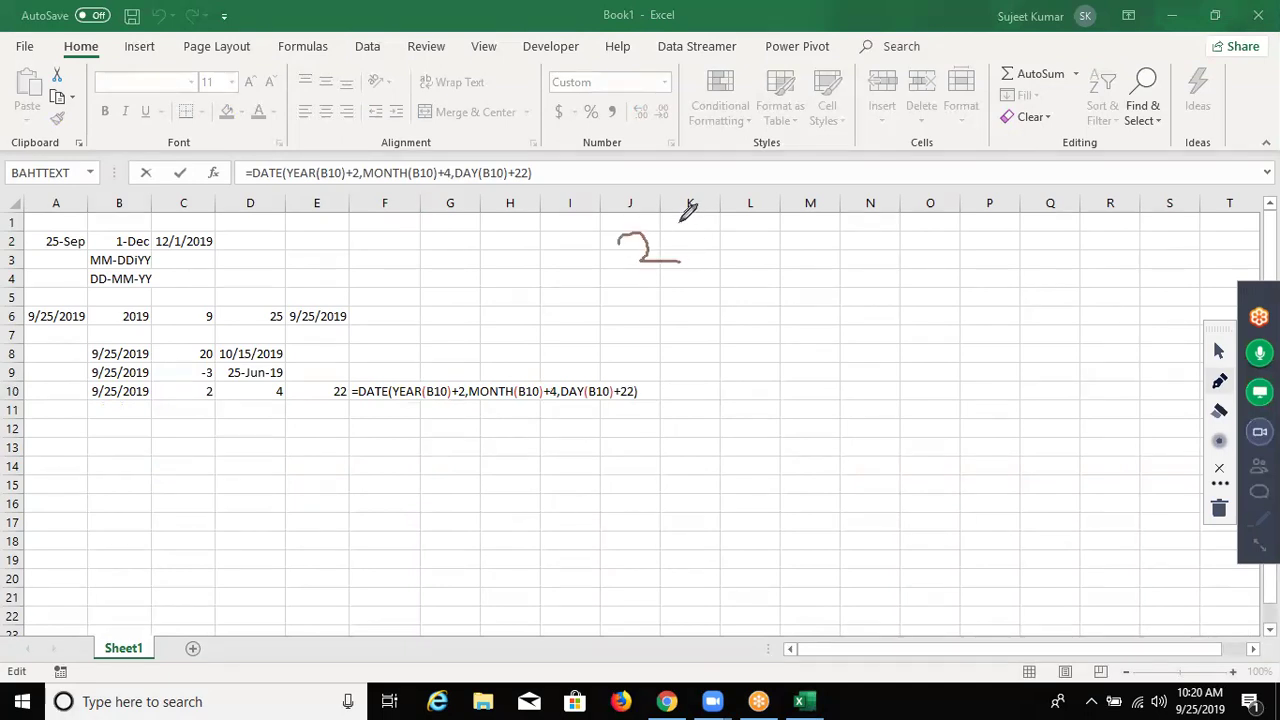
mouse_move(688, 228)
left_mouse_down()
mouse_move(702, 240)
mouse_move(754, 229)
mouse_move(795, 260)
left_mouse_up()
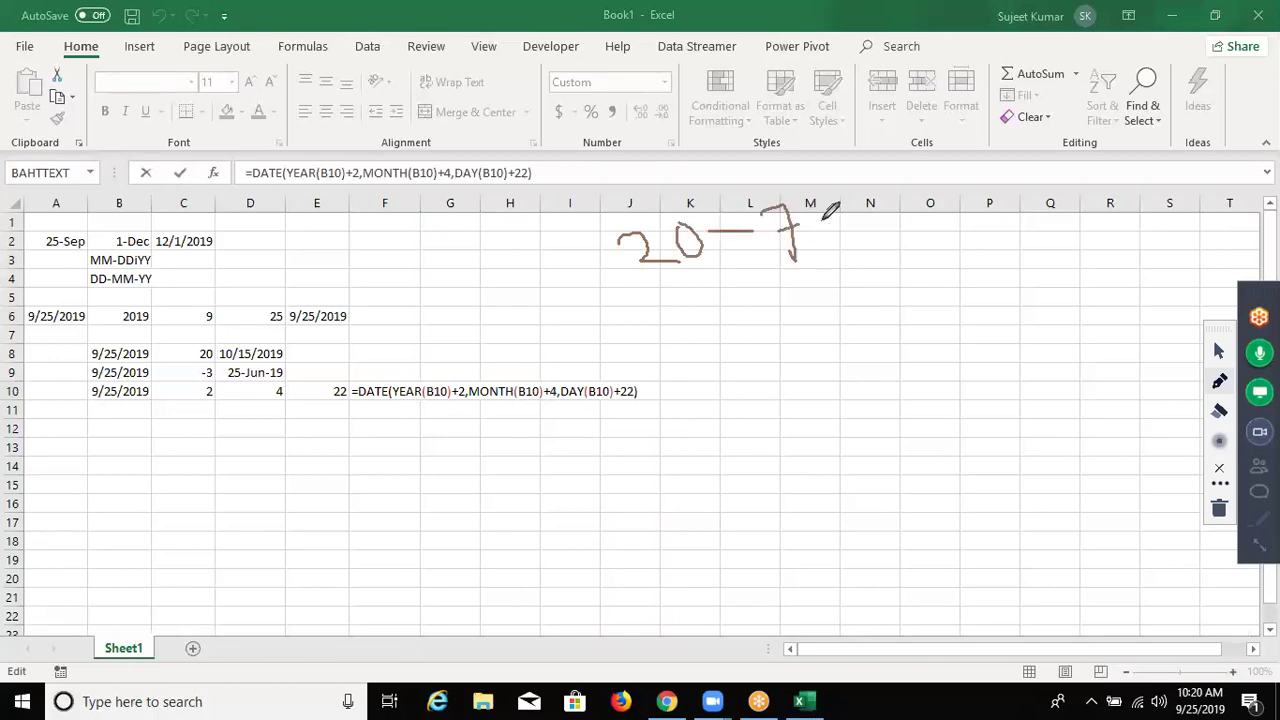
mouse_move(822, 218)
left_mouse_down()
mouse_move(930, 233)
mouse_move(946, 214)
mouse_move(993, 228)
left_mouse_up()
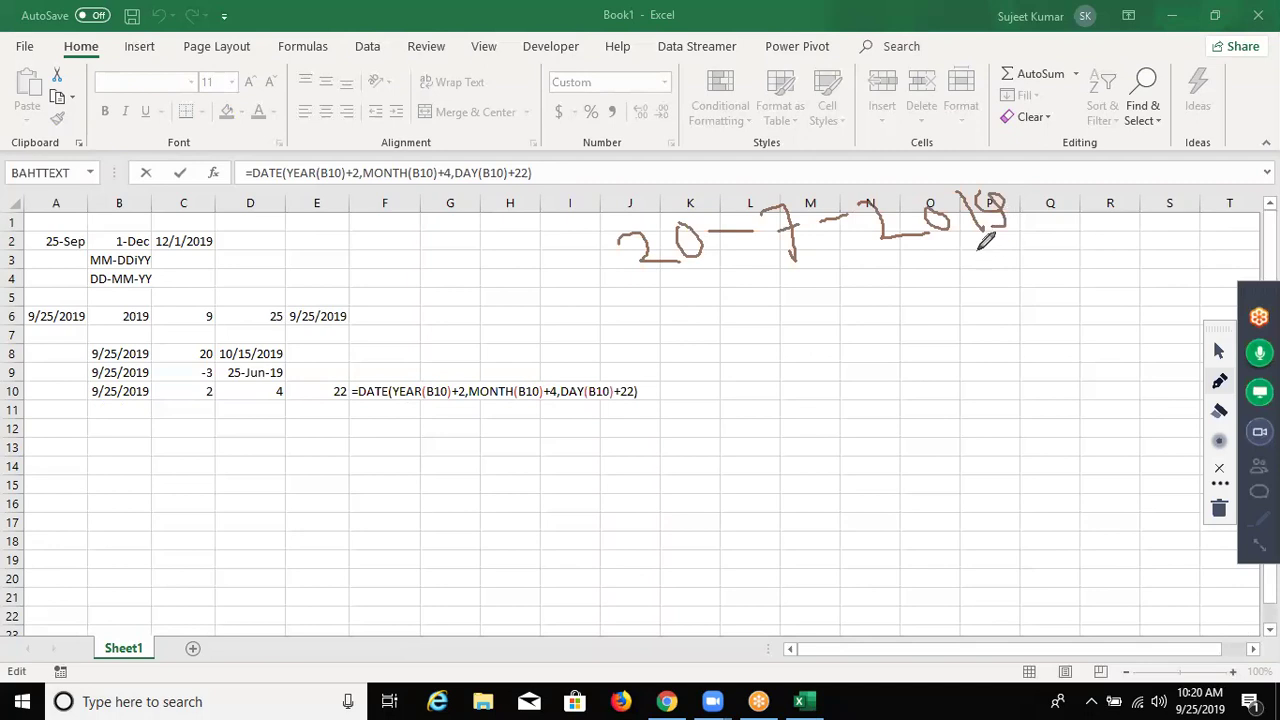
left_click_drag(970, 246, 1018, 272)
mouse_move(804, 287)
left_mouse_down()
mouse_move(811, 318)
mouse_move(822, 320)
mouse_move(831, 273)
mouse_move(833, 300)
left_mouse_up()
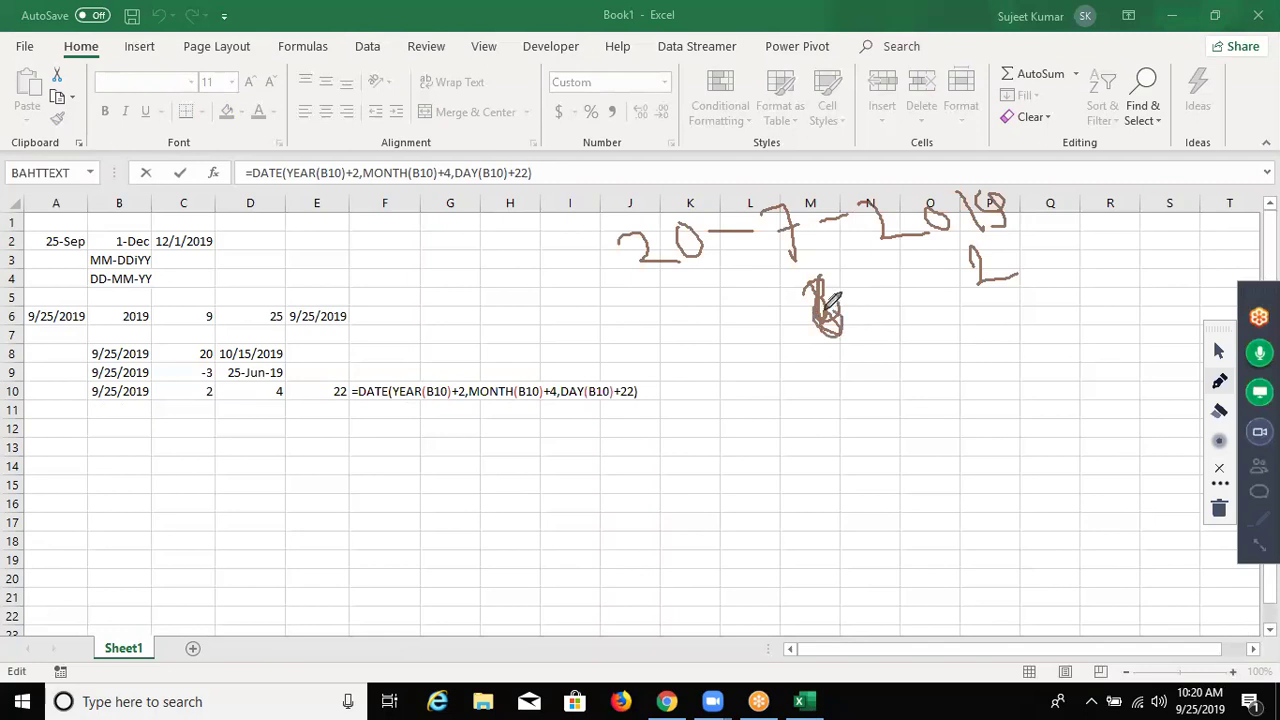
left_click_drag(664, 320, 716, 356)
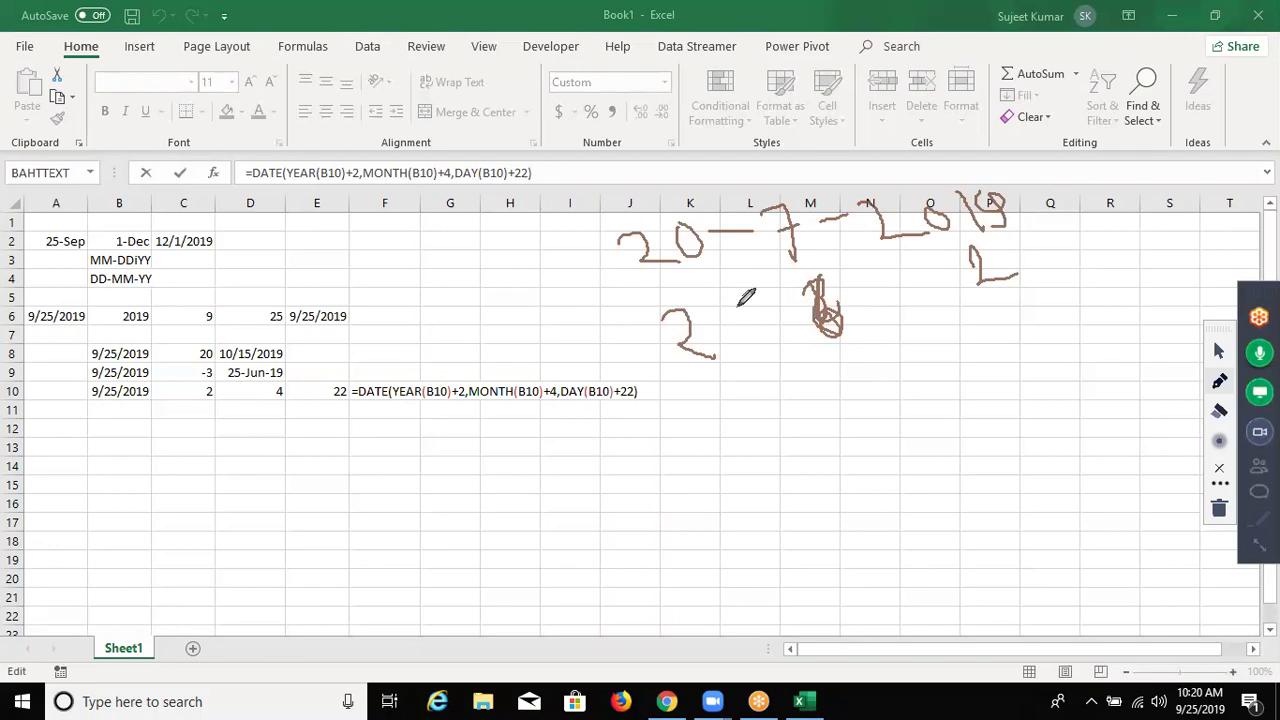
left_click_drag(706, 294, 748, 342)
Underline the handwritten increments and add a sign before the increments row
left_click(694, 400)
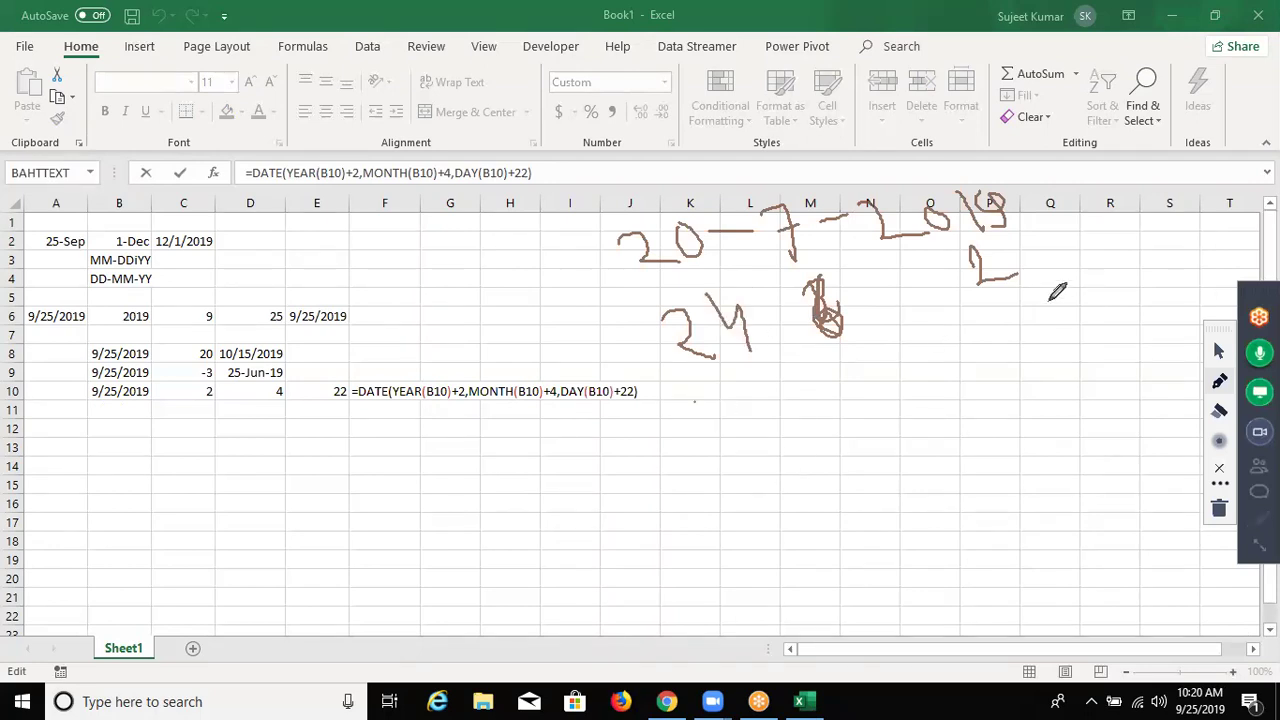
left_click_drag(692, 400, 1050, 302)
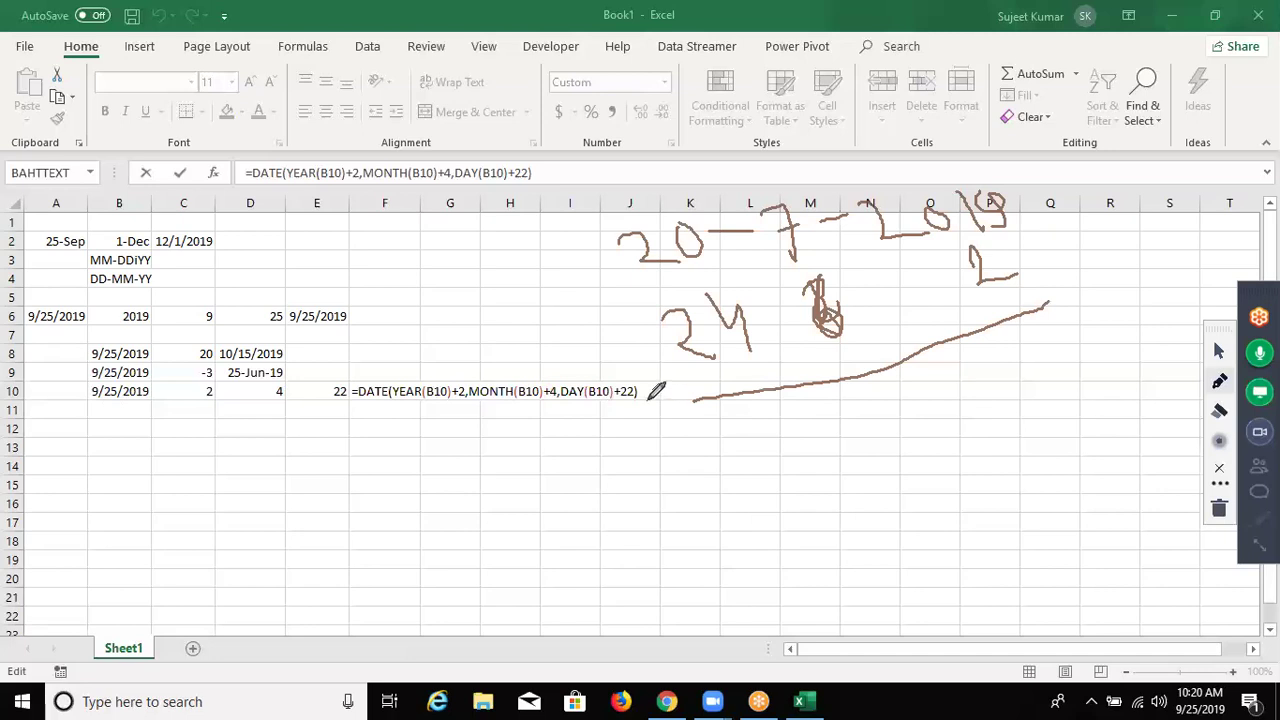
left_click(572, 318)
left_click_drag(606, 303, 572, 319)
Hand-write the result 13-2-2022, link 20 to 24, and tick F10's DATE formula
left_click_drag(731, 410, 740, 462)
mouse_move(757, 411)
left_mouse_down()
mouse_move(778, 460)
mouse_move(832, 420)
left_mouse_up()
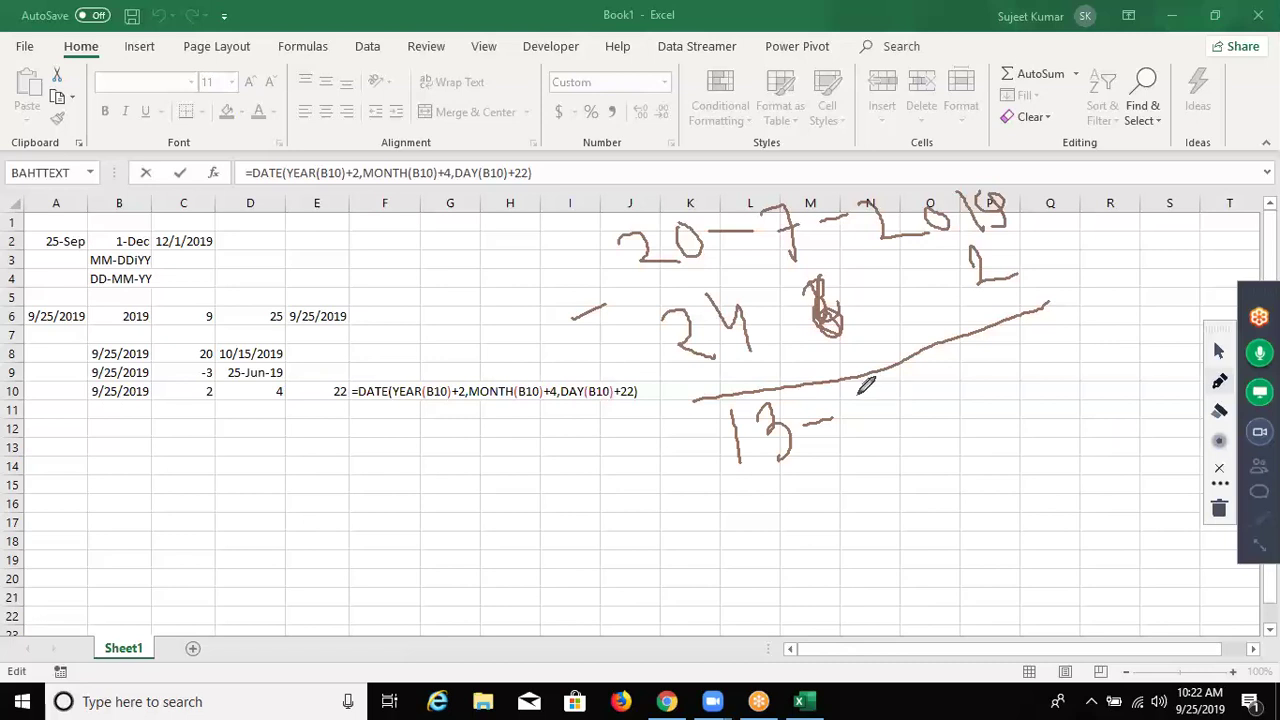
mouse_move(860, 380)
left_mouse_down()
mouse_move(935, 423)
mouse_move(946, 373)
left_mouse_up()
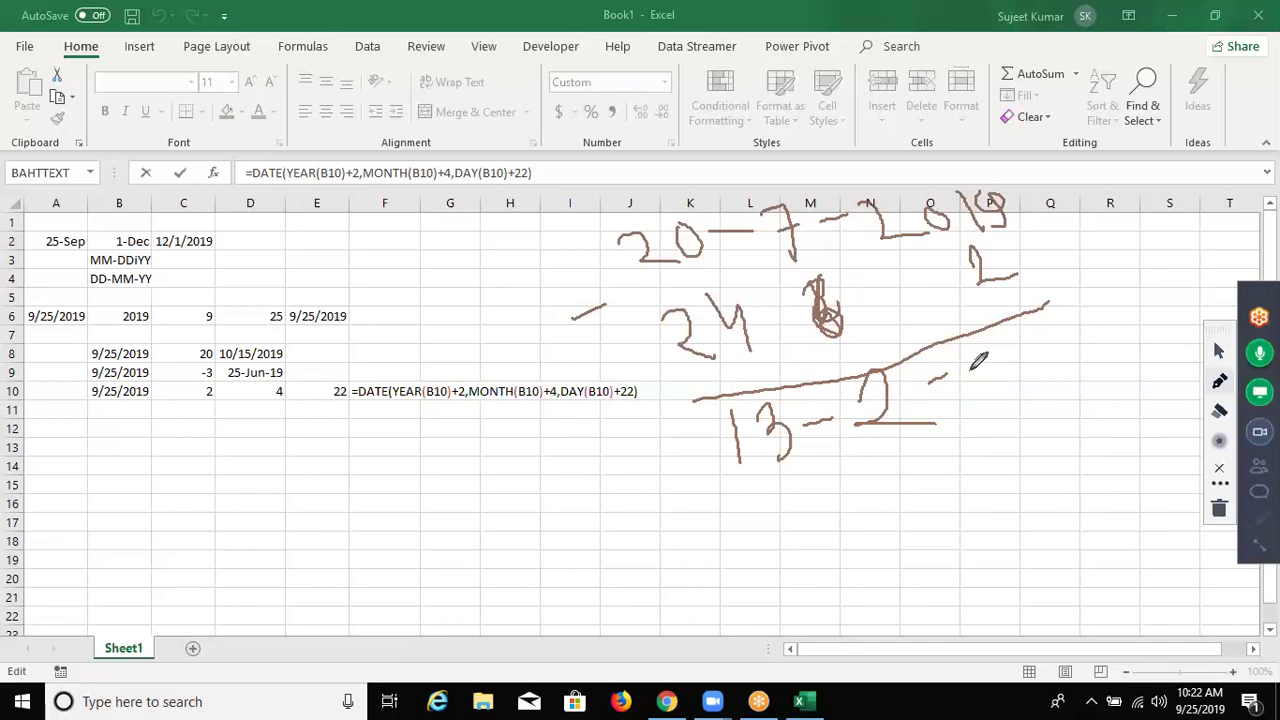
mouse_move(968, 352)
left_mouse_down()
mouse_move(996, 399)
mouse_move(1040, 387)
left_mouse_up()
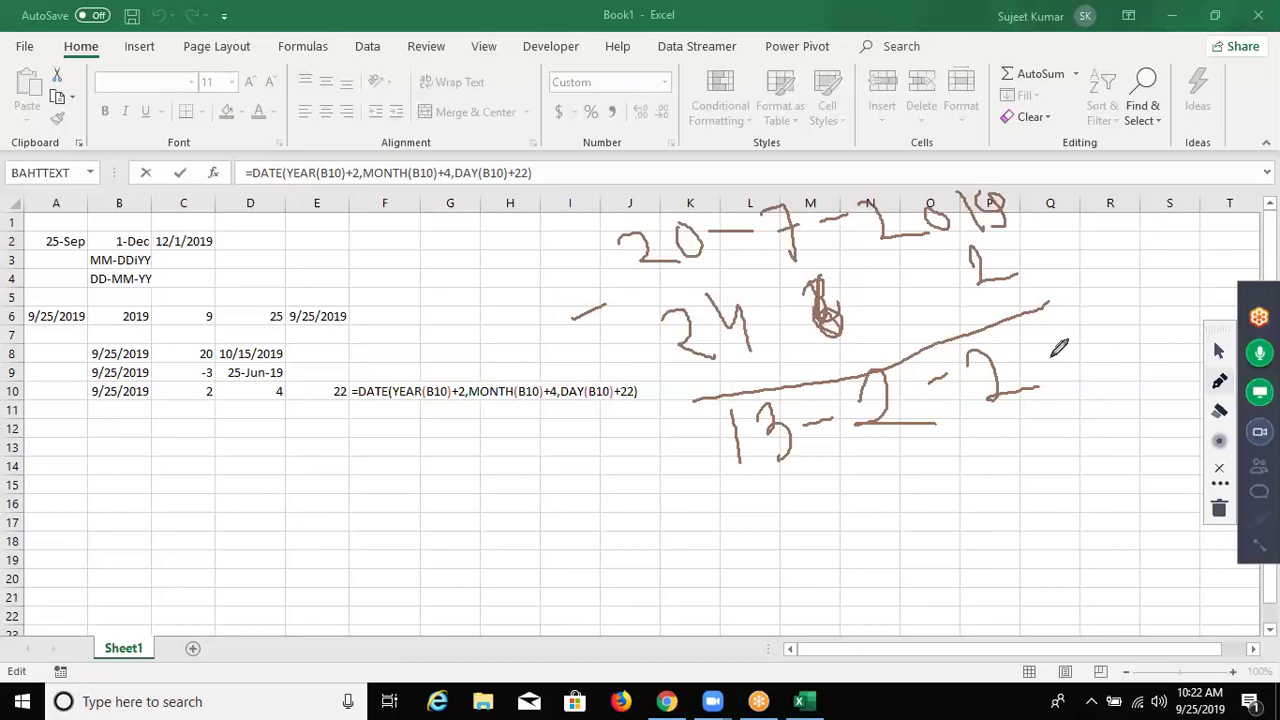
left_click_drag(1022, 344, 1040, 370)
mouse_move(1050, 326)
left_mouse_down()
mouse_move(1064, 357)
mouse_move(1090, 350)
left_mouse_up()
left_click_drag(1092, 302, 1122, 330)
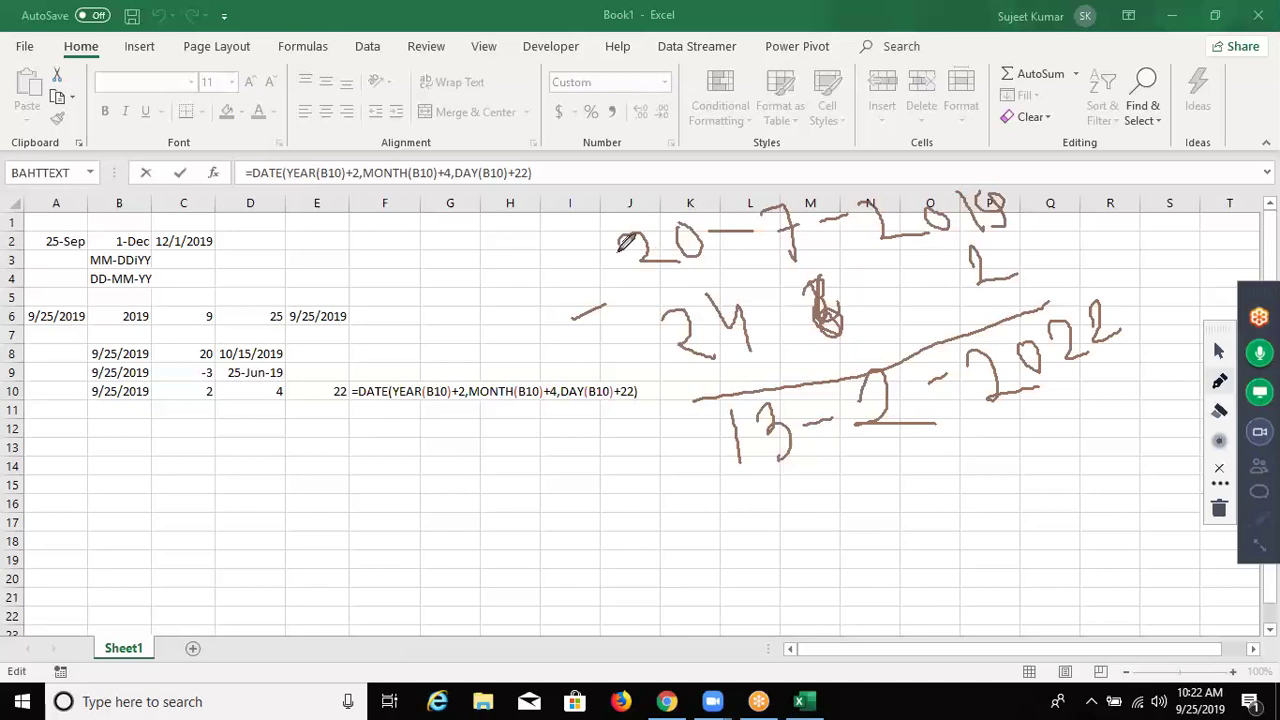
left_click_drag(618, 243, 704, 362)
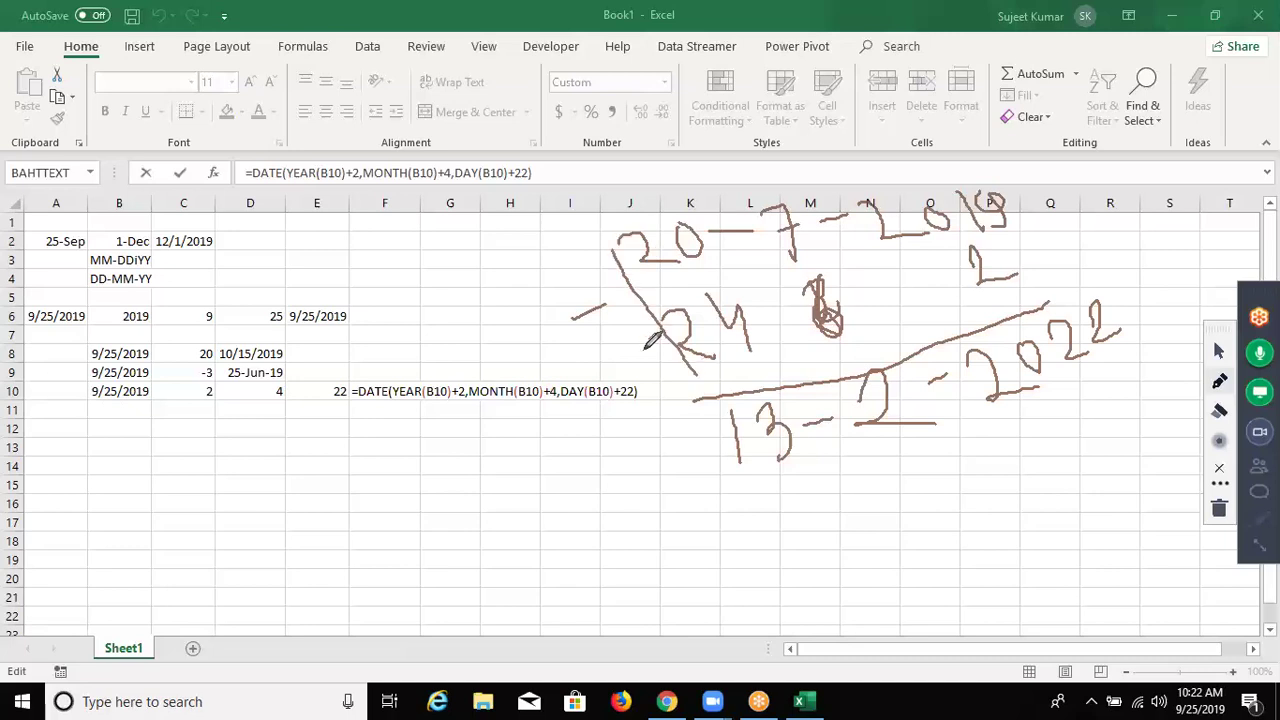
mouse_move(480, 411)
left_mouse_down()
mouse_move(527, 397)
mouse_move(515, 420)
left_mouse_up()
Draw an arc over the handwritten 20-7-2019 linking its day and month
mouse_move(624, 236)
left_mouse_down()
mouse_move(762, 198)
mouse_move(888, 186)
left_mouse_up()
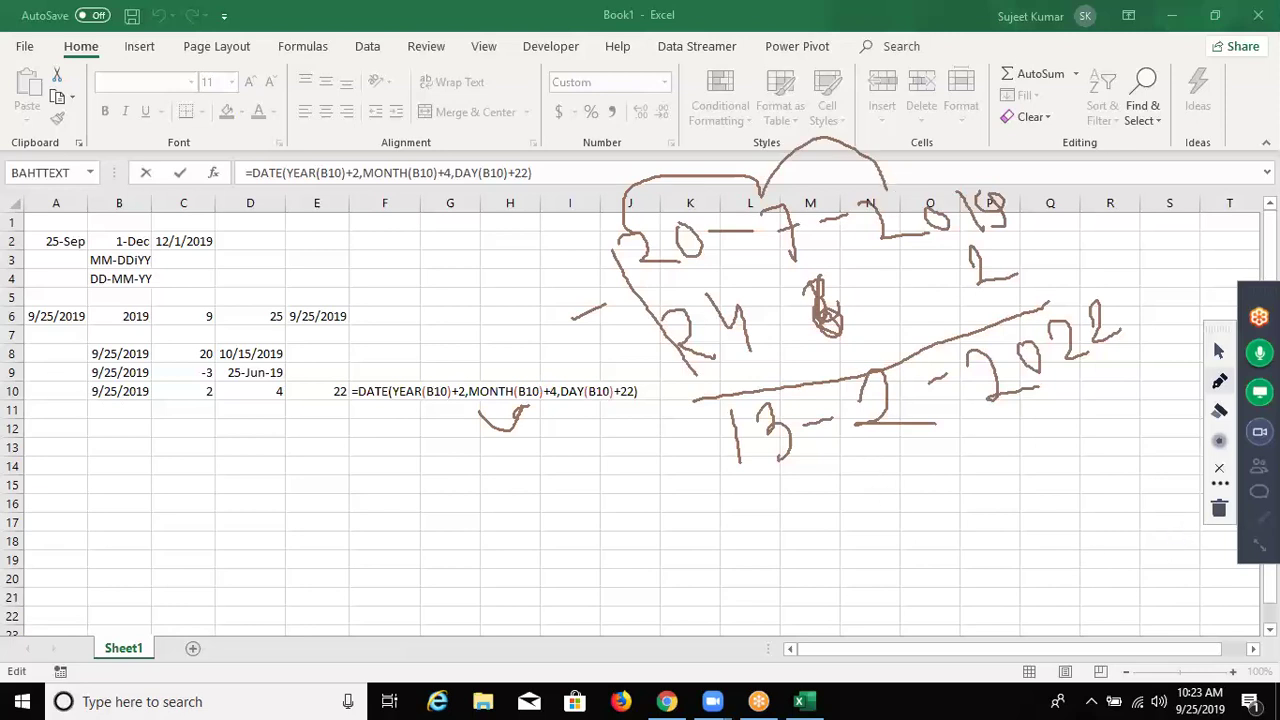
Erase all annotations and commit F10's DATE formula so it shows 16-Feb-22
left_click(1220, 509)
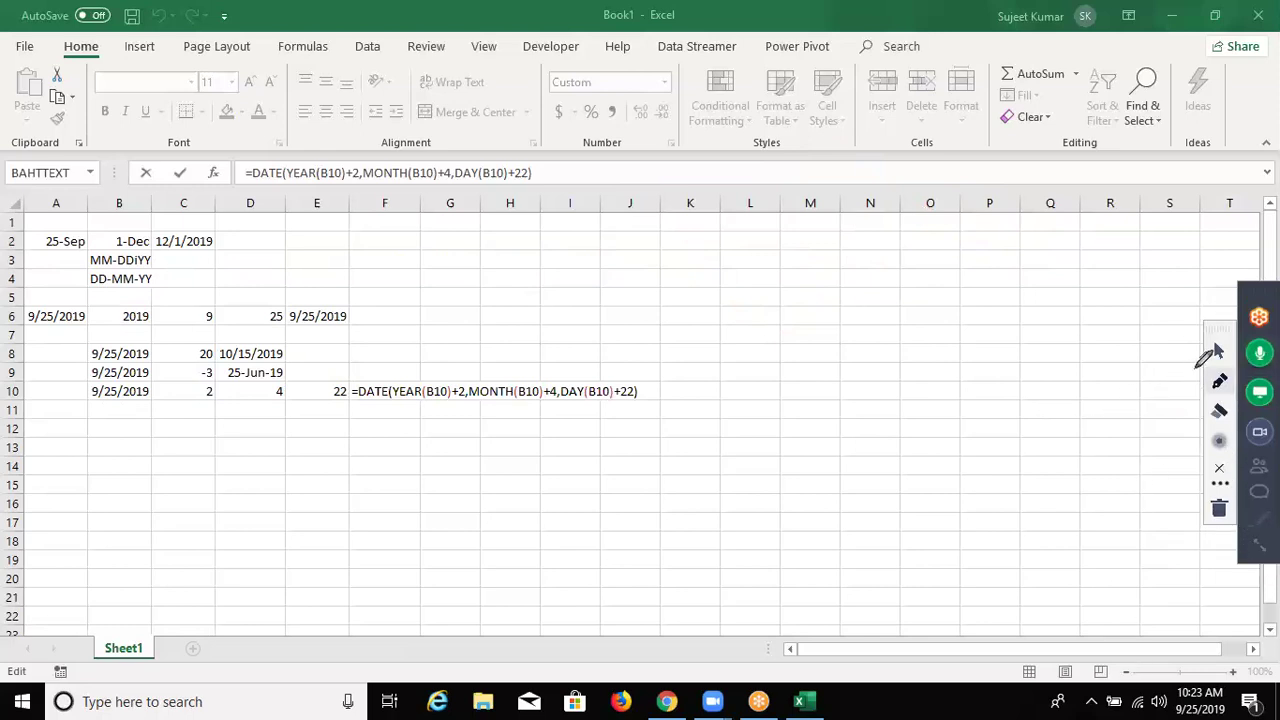
left_click(1219, 352)
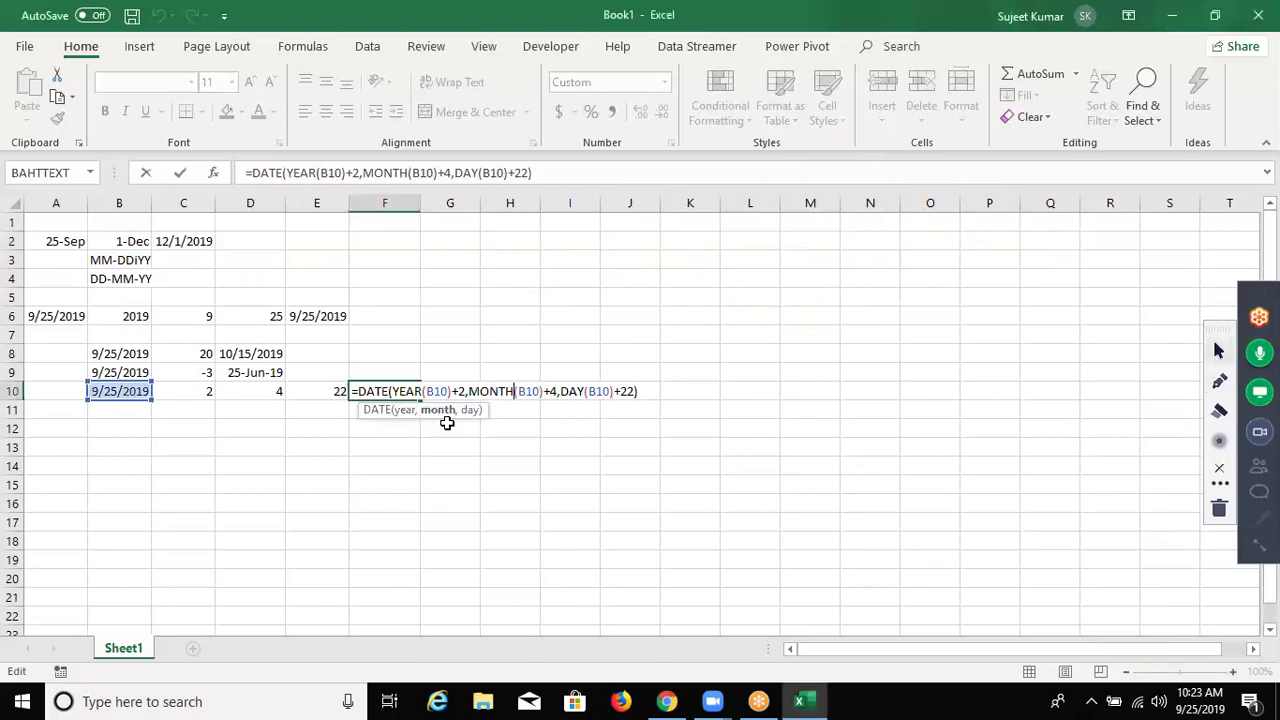
key("Return")
key("Up")
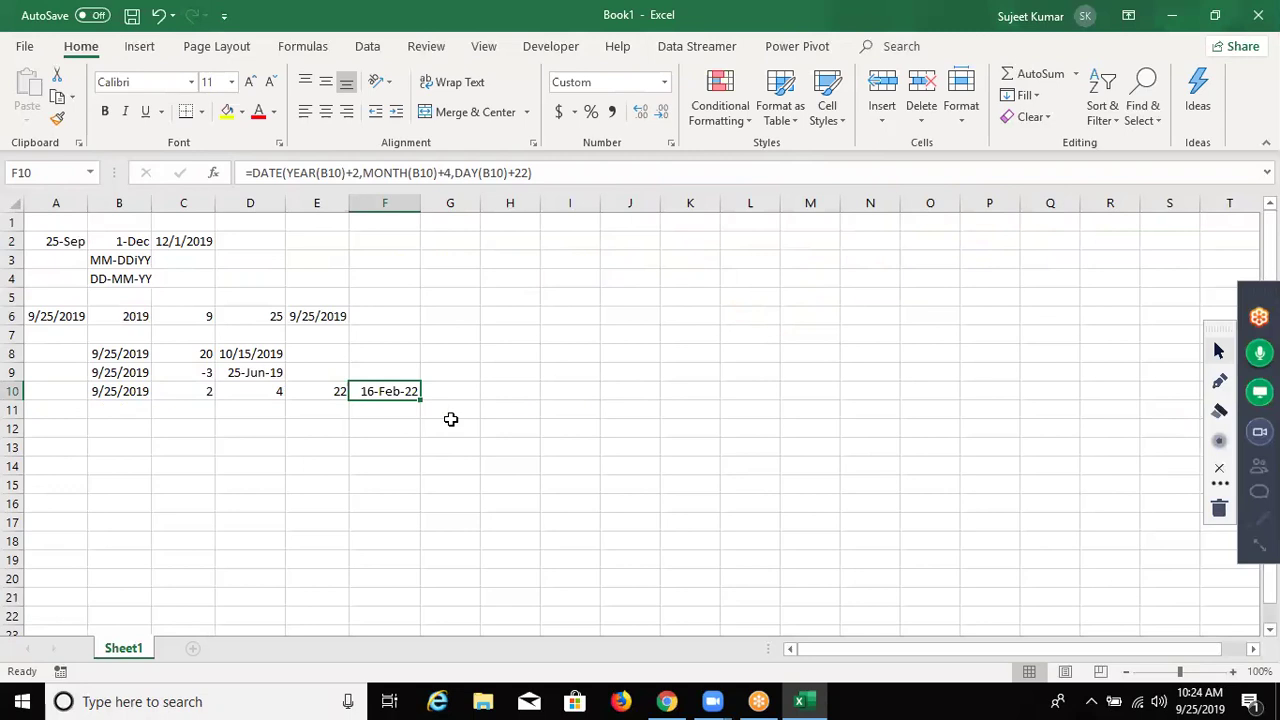
Insert today's date into B15 with Ctrl+;
key("Down")
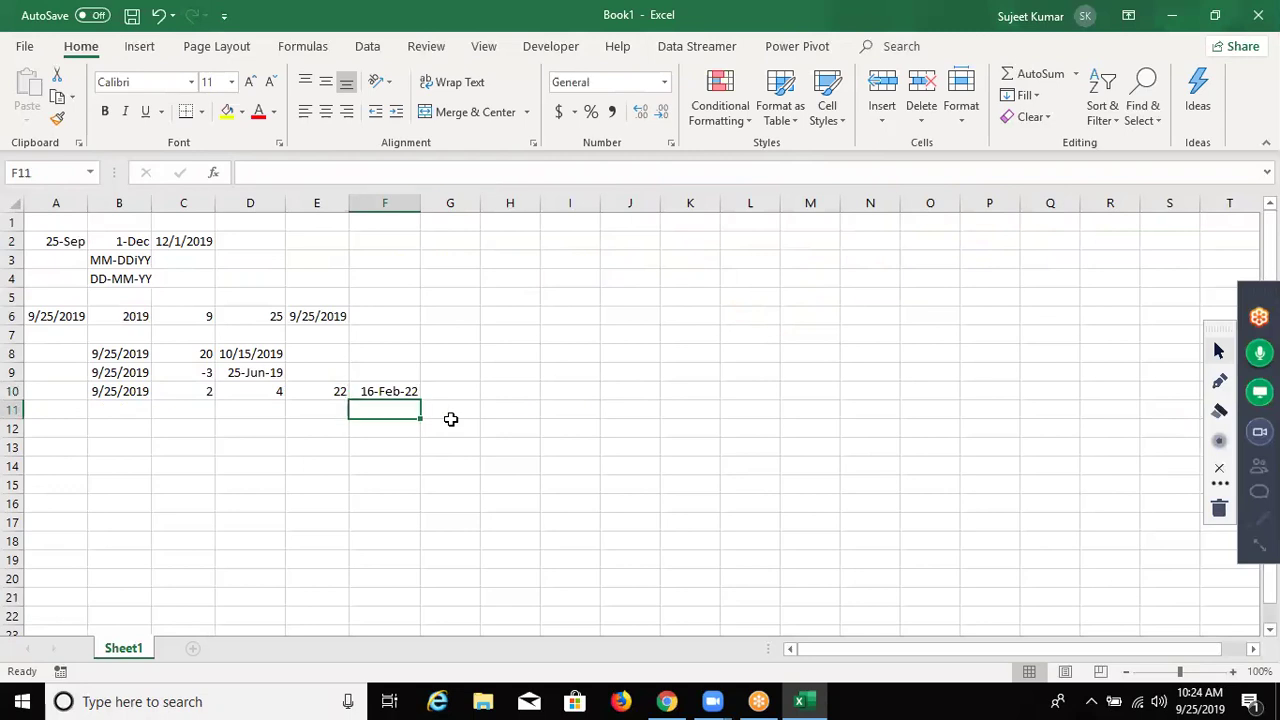
key("Down")
key("Down")
key("Down")
key("Down")
key("Down")
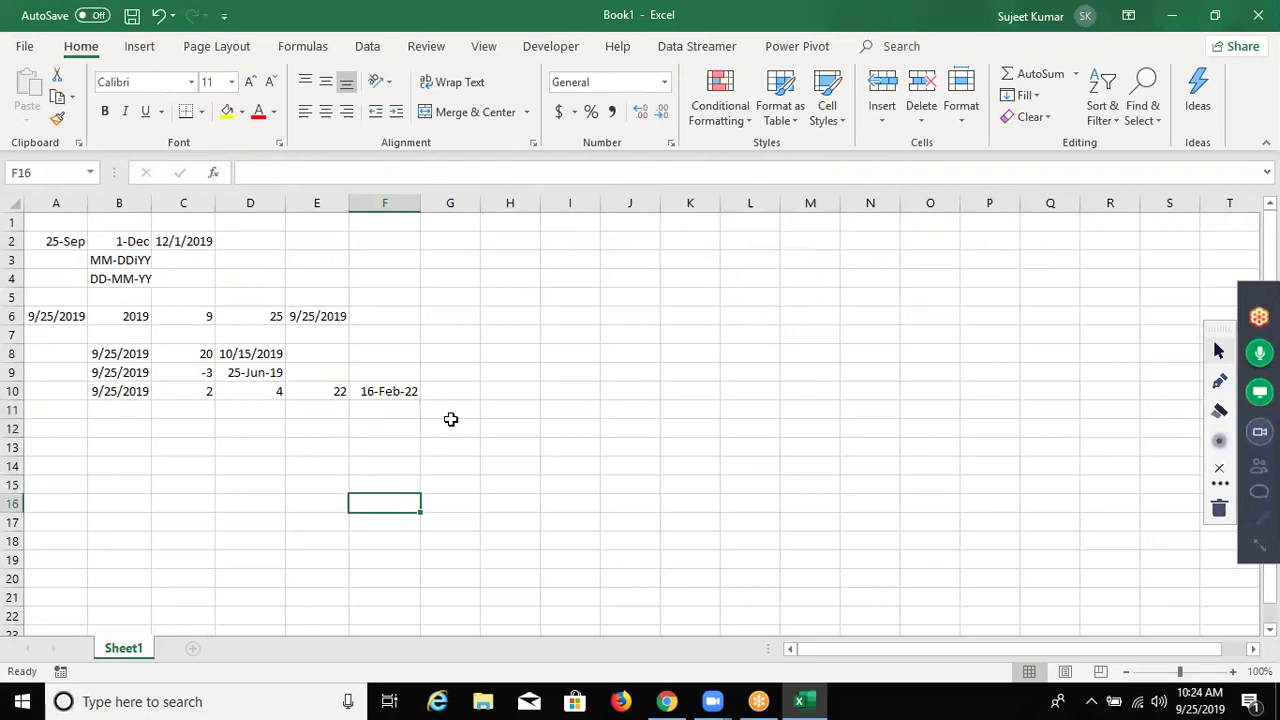
key("Left")
key("Left")
key("Left")
key("Left")
key("Up")
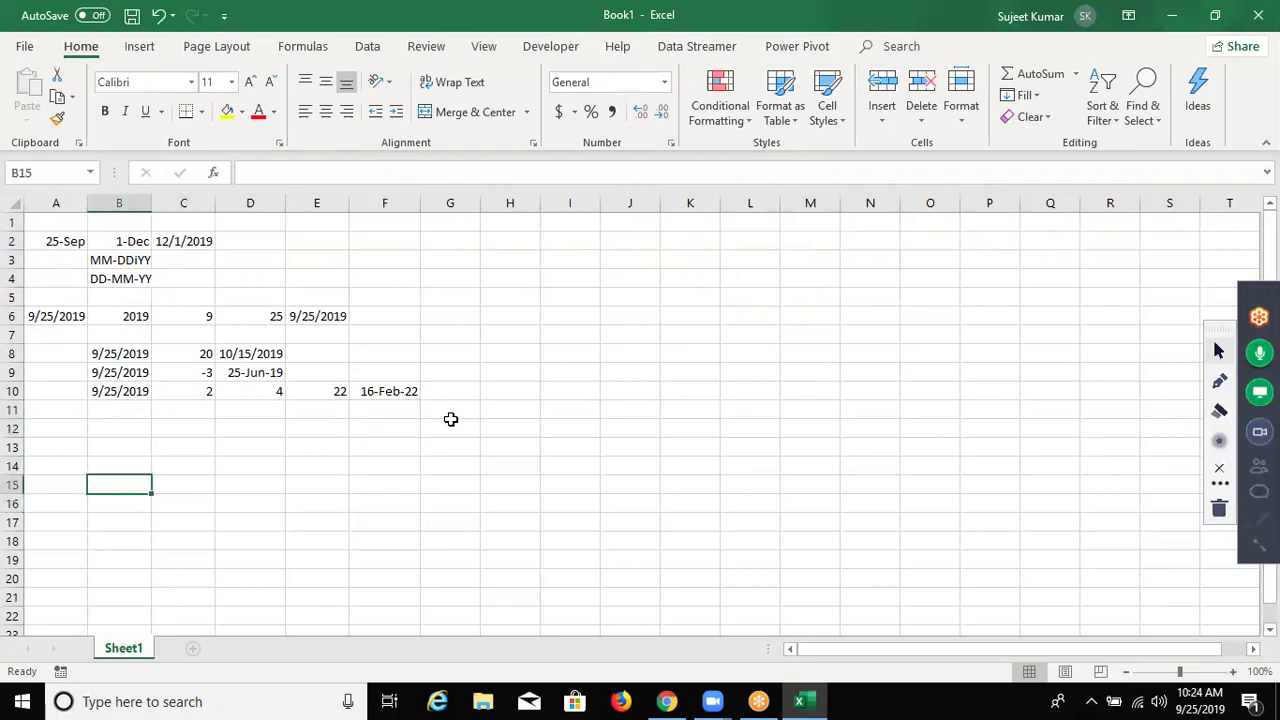
key("ctrl+semicolon")
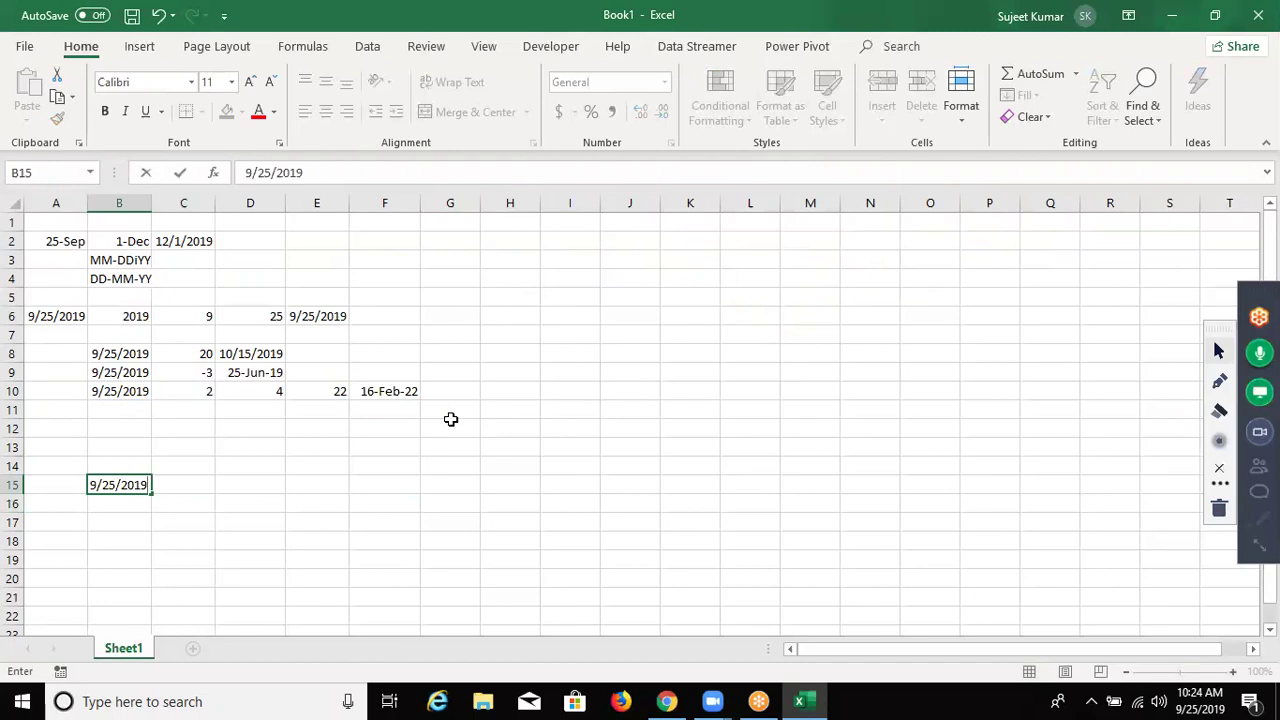
key("Tab")
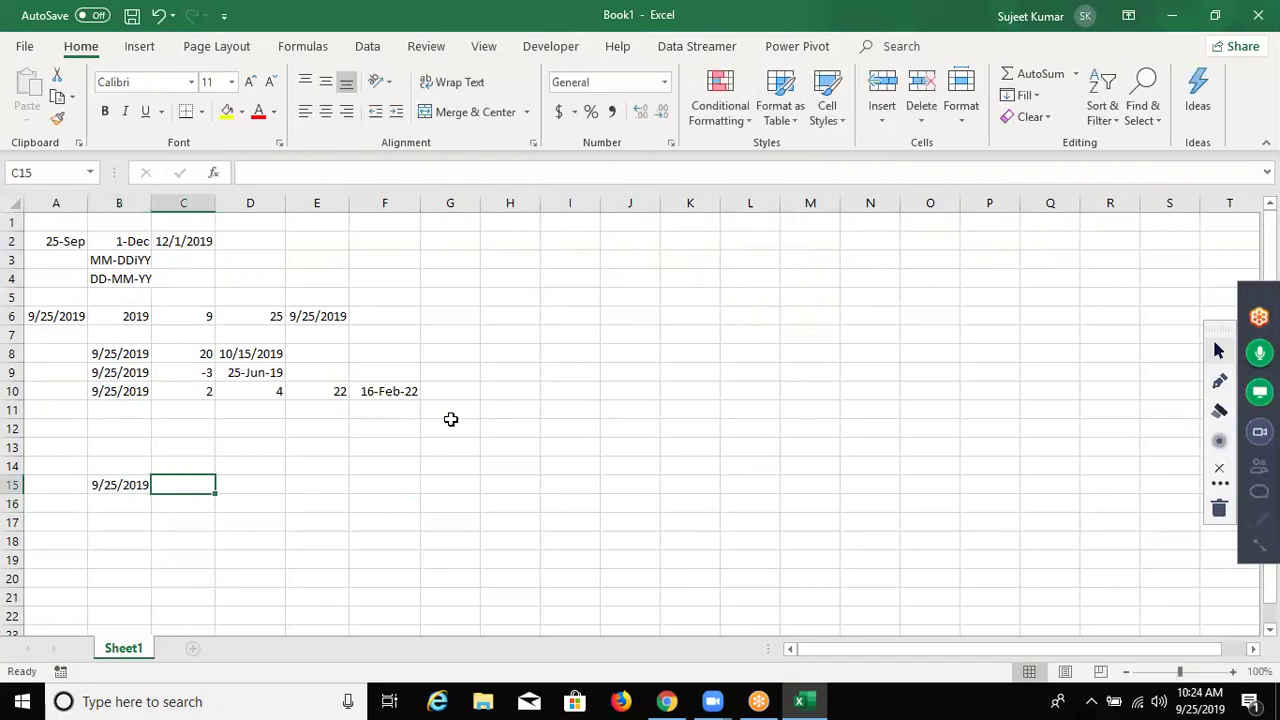
Enter 1/1/2019 in B15 and today's date 9/25/2019 in C15
key("Left")
type("1/1")
key("Tab")
key("ctrl+semicolon")
key("Return")
key("Right")
key("Up")
left_click(1259, 545)
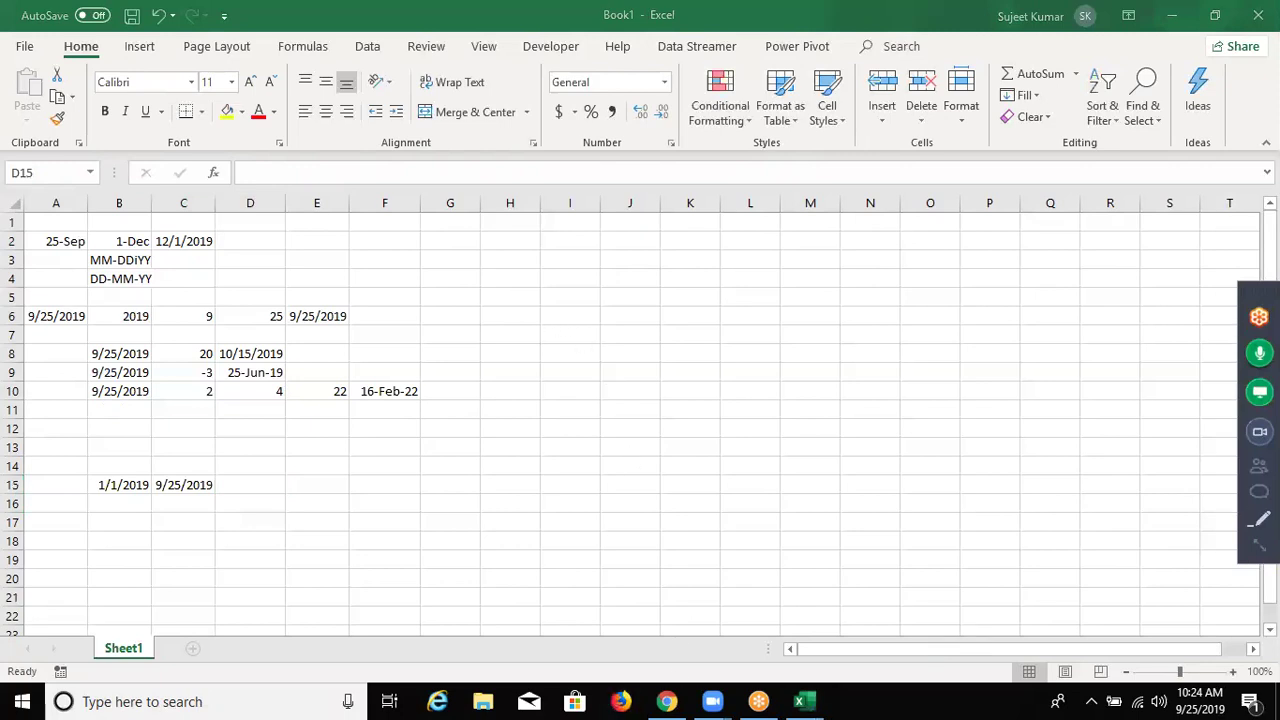
With the annotation pen, hand-write 1-1-2019 and 25-9-2019 over the sheet
left_click(1259, 518)
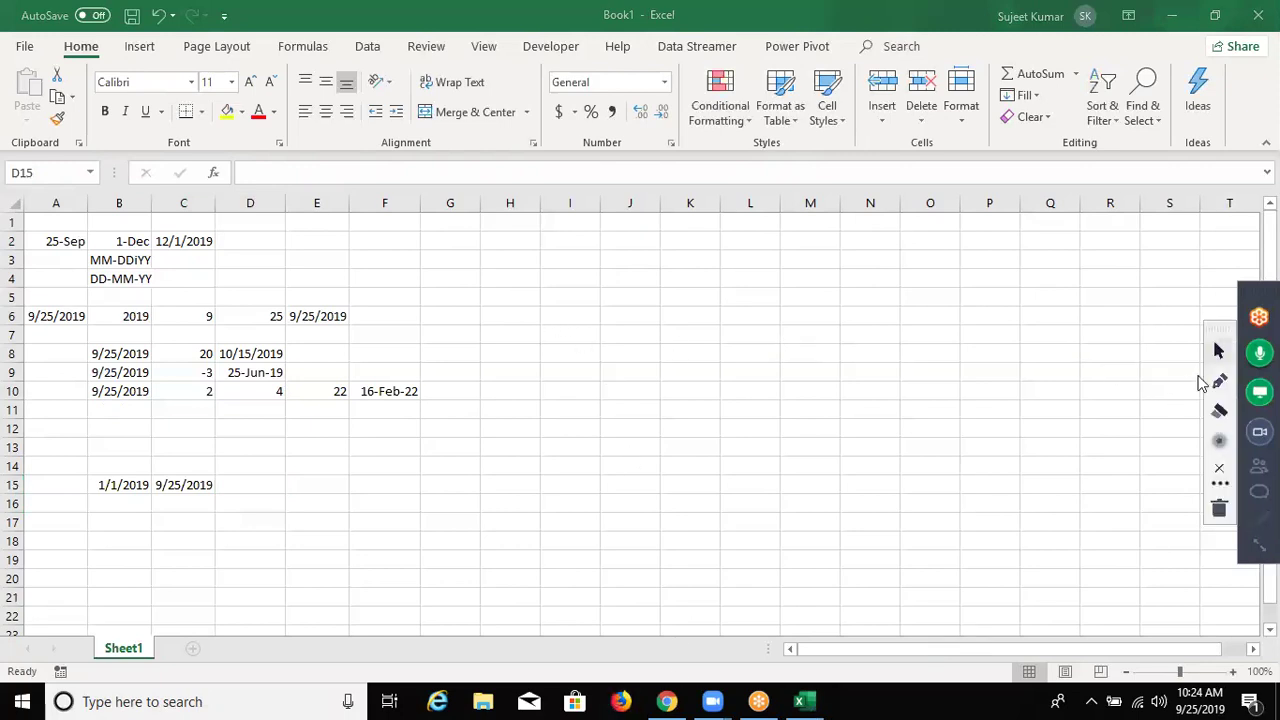
left_click(1219, 381)
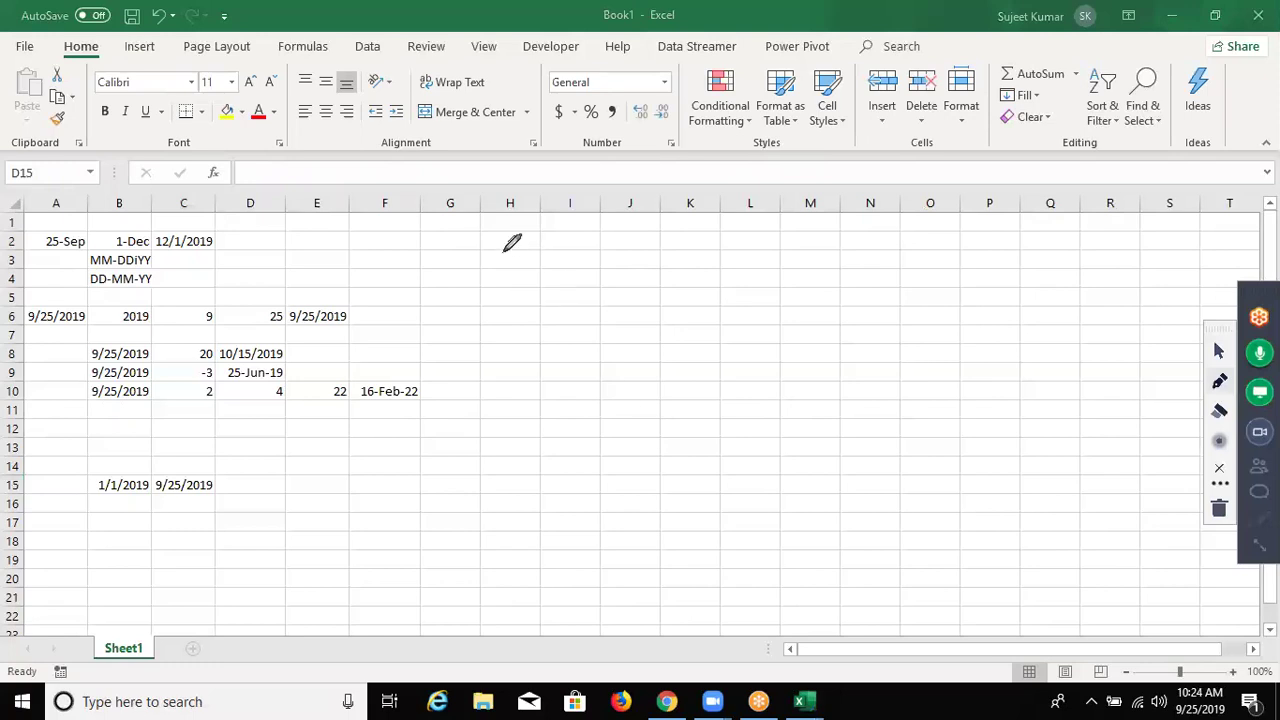
mouse_move(503, 252)
left_mouse_down()
mouse_move(512, 316)
mouse_move(578, 281)
mouse_move(628, 310)
mouse_move(704, 266)
mouse_move(820, 288)
mouse_move(836, 267)
mouse_move(828, 243)
mouse_move(894, 280)
left_mouse_up()
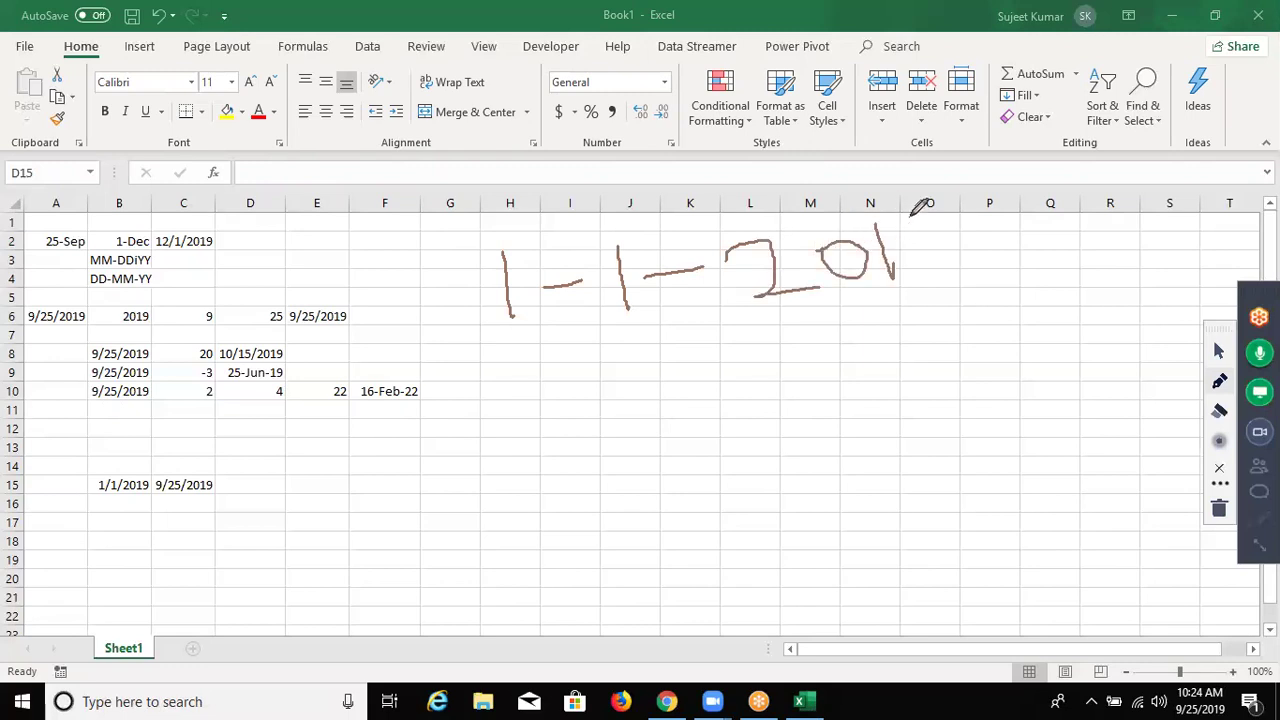
left_click_drag(918, 220, 916, 270)
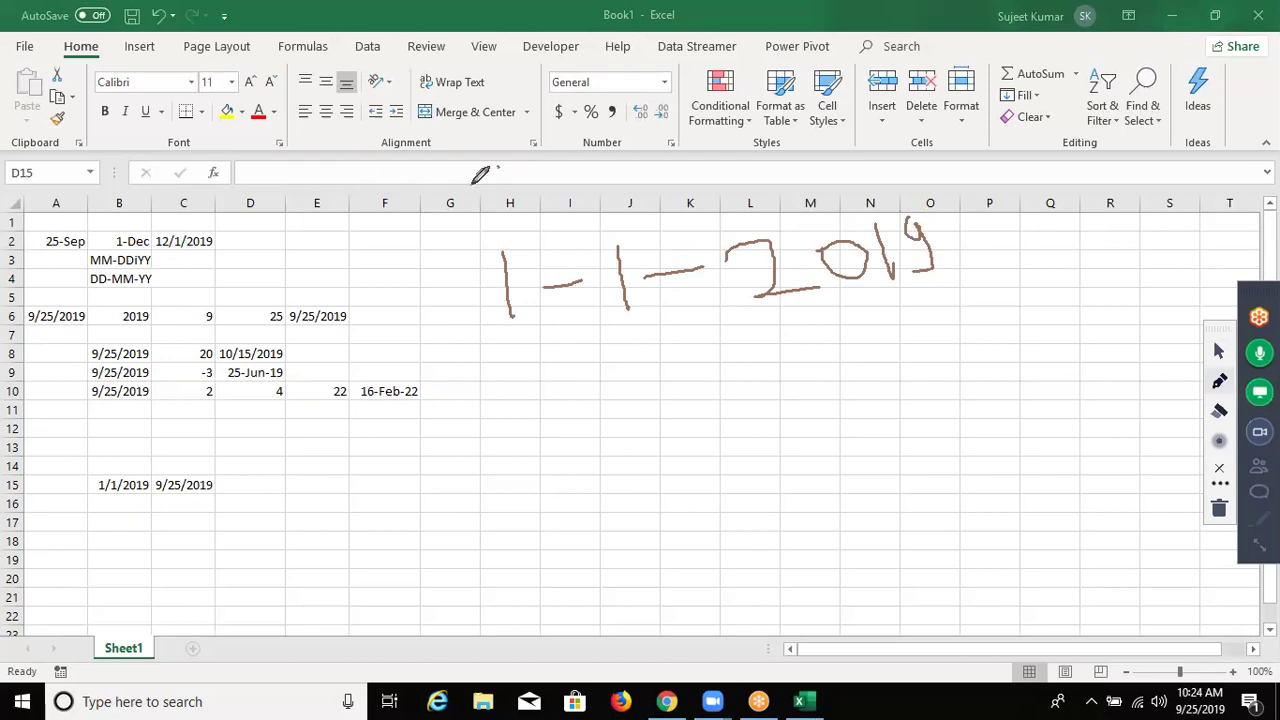
left_click_drag(510, 178, 511, 235)
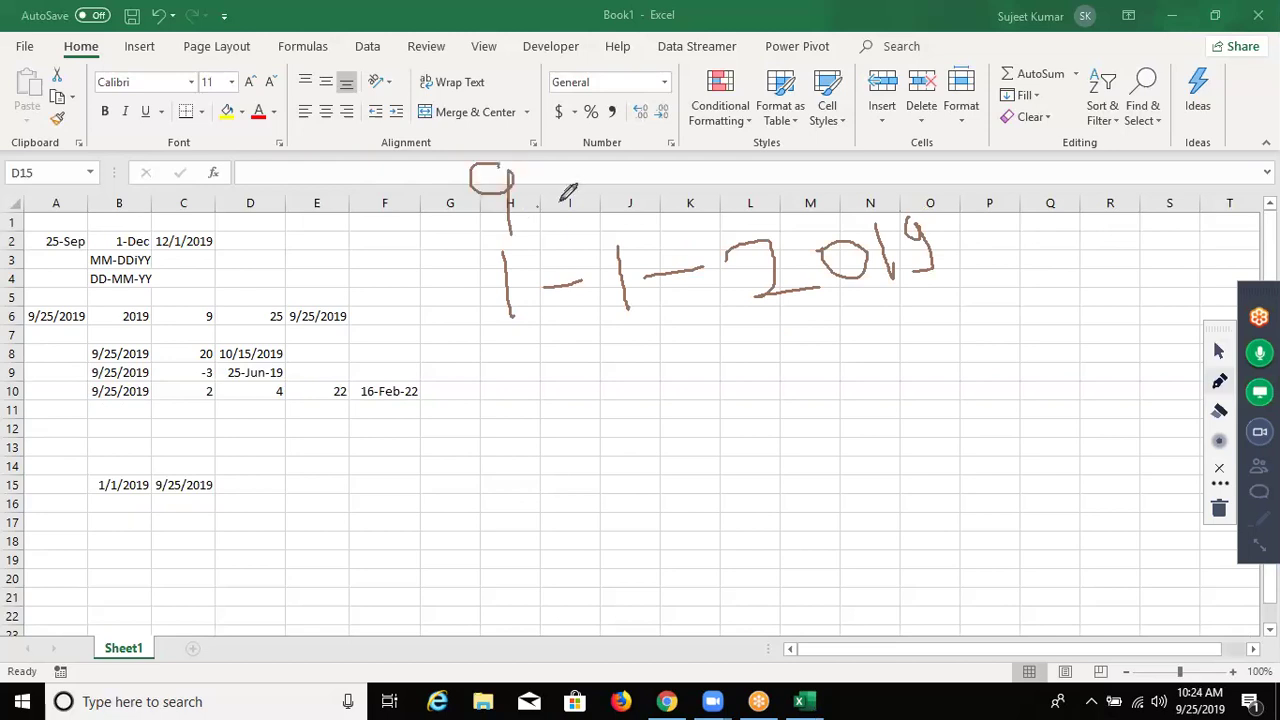
left_click_drag(590, 178, 622, 203)
mouse_move(570, 201)
left_mouse_down()
mouse_move(537, 207)
mouse_move(498, 255)
left_mouse_up()
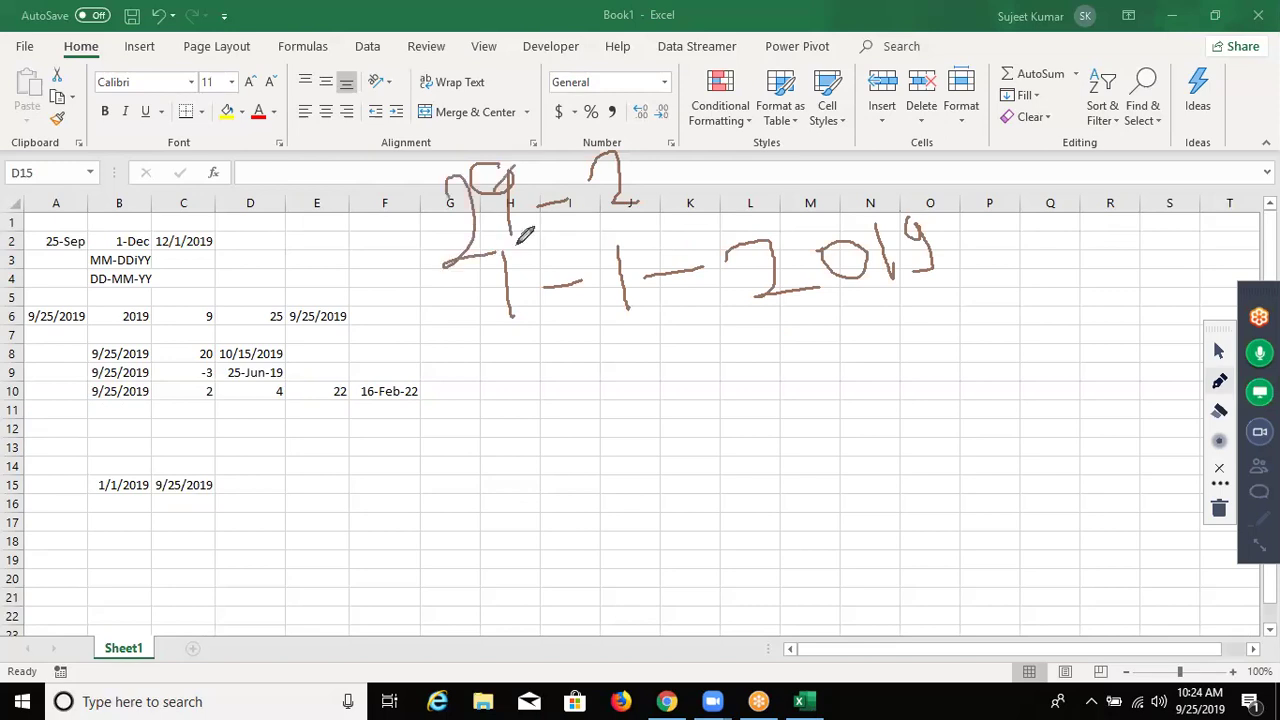
left_click_drag(506, 180, 505, 243)
mouse_move(500, 187)
left_mouse_down()
mouse_move(548, 152)
mouse_move(615, 178)
mouse_move(606, 222)
left_mouse_up()
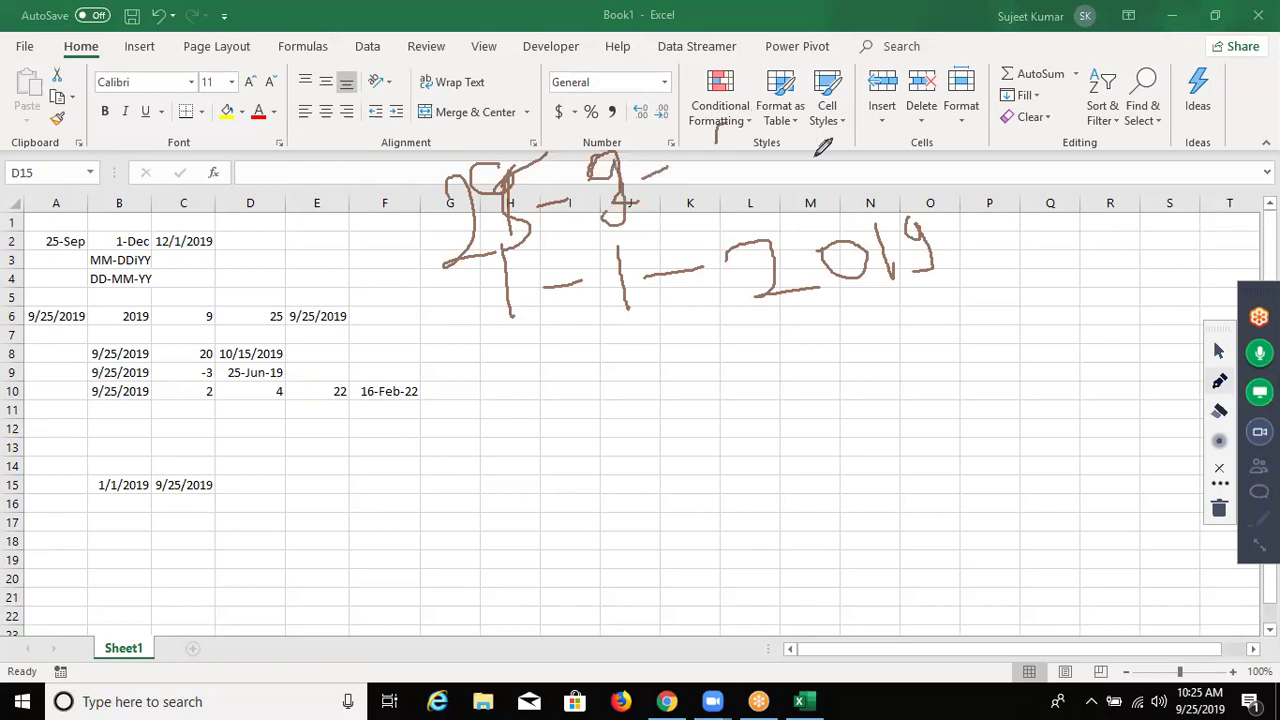
mouse_move(724, 125)
left_mouse_down()
mouse_move(816, 158)
mouse_move(836, 115)
mouse_move(865, 138)
left_mouse_up()
left_click_drag(885, 102, 892, 140)
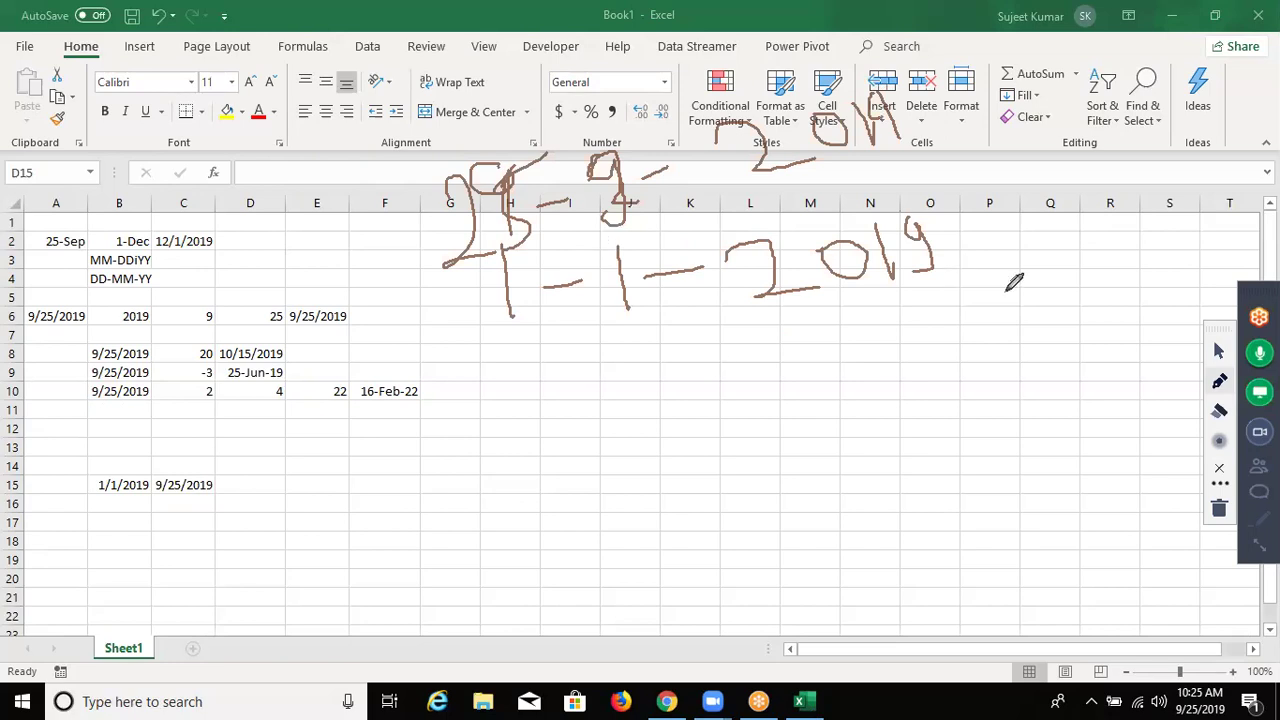
Draw a dividing line and hand-write 24-8 beneath it, underlined
left_click_drag(506, 394, 1028, 275)
left_click_drag(960, 348, 962, 352)
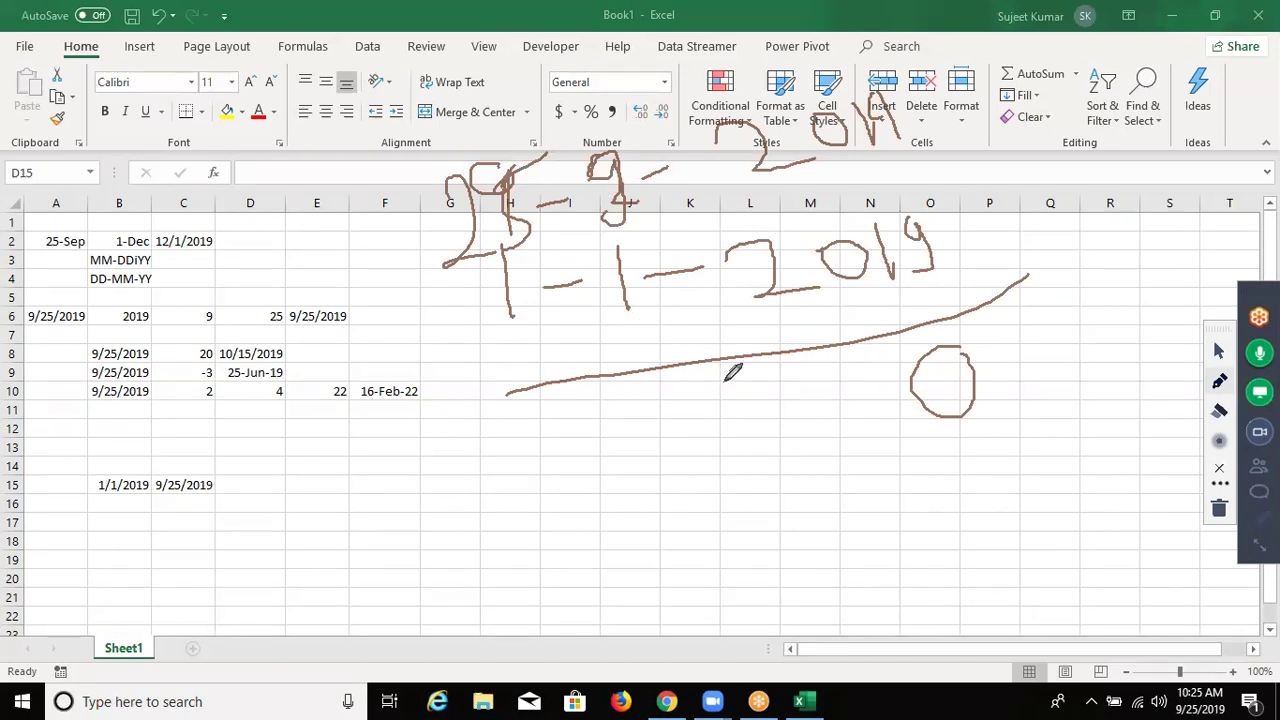
left_click_drag(728, 378, 724, 382)
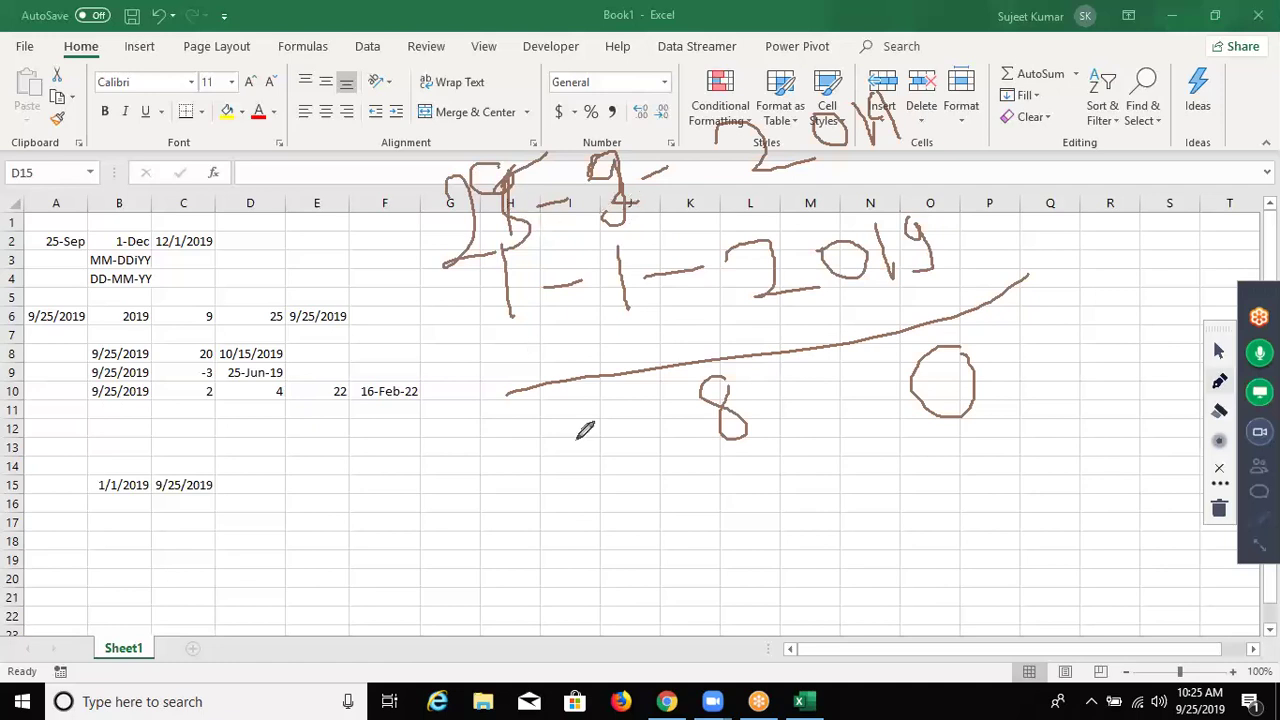
left_click_drag(563, 410, 619, 465)
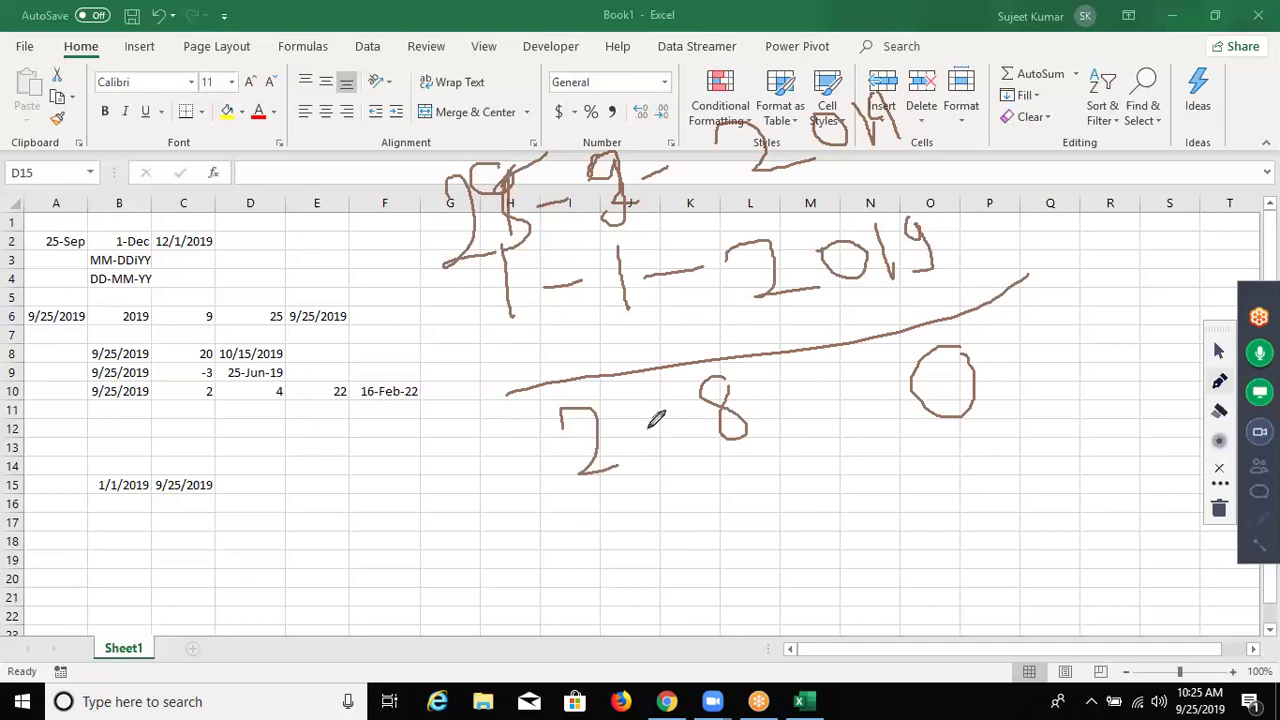
mouse_move(610, 414)
left_mouse_down()
mouse_move(664, 464)
mouse_move(691, 435)
left_mouse_up()
left_click(763, 410)
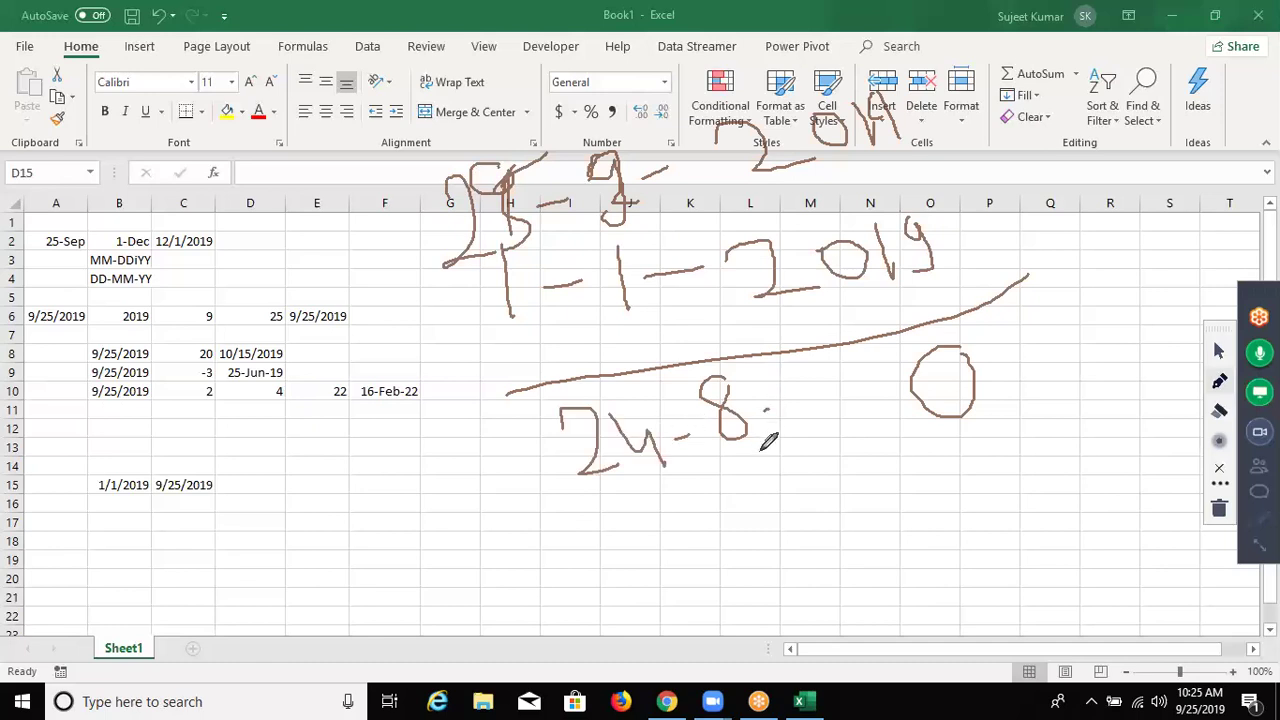
left_click_drag(780, 447, 606, 480)
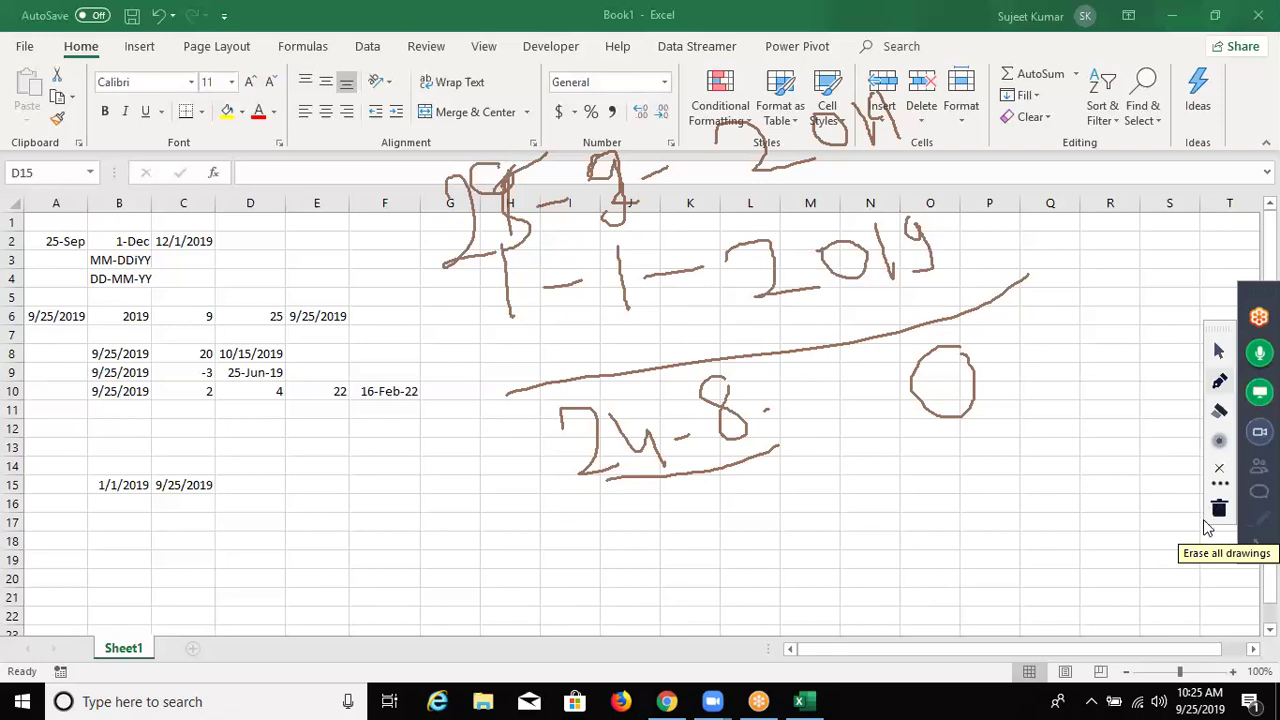
Erase the ink notes and enter =C15-B15 in D15, giving 267 days
left_click(1218, 350)
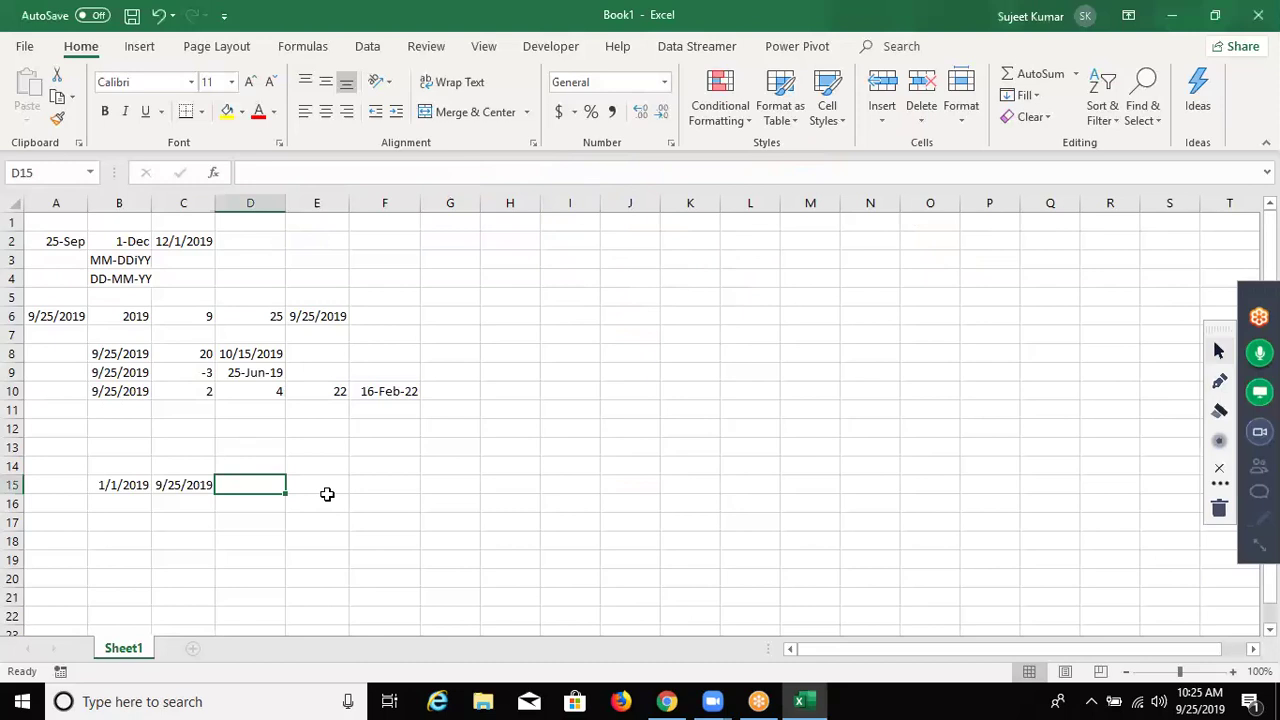
type("=")
key("Left")
type("-")
key("Left")
key("Left")
key("ctrl+Return")
Briefly show B15 and C15 as serial numbers 43466 and 43733, then undo
key("Left")
key("Left")
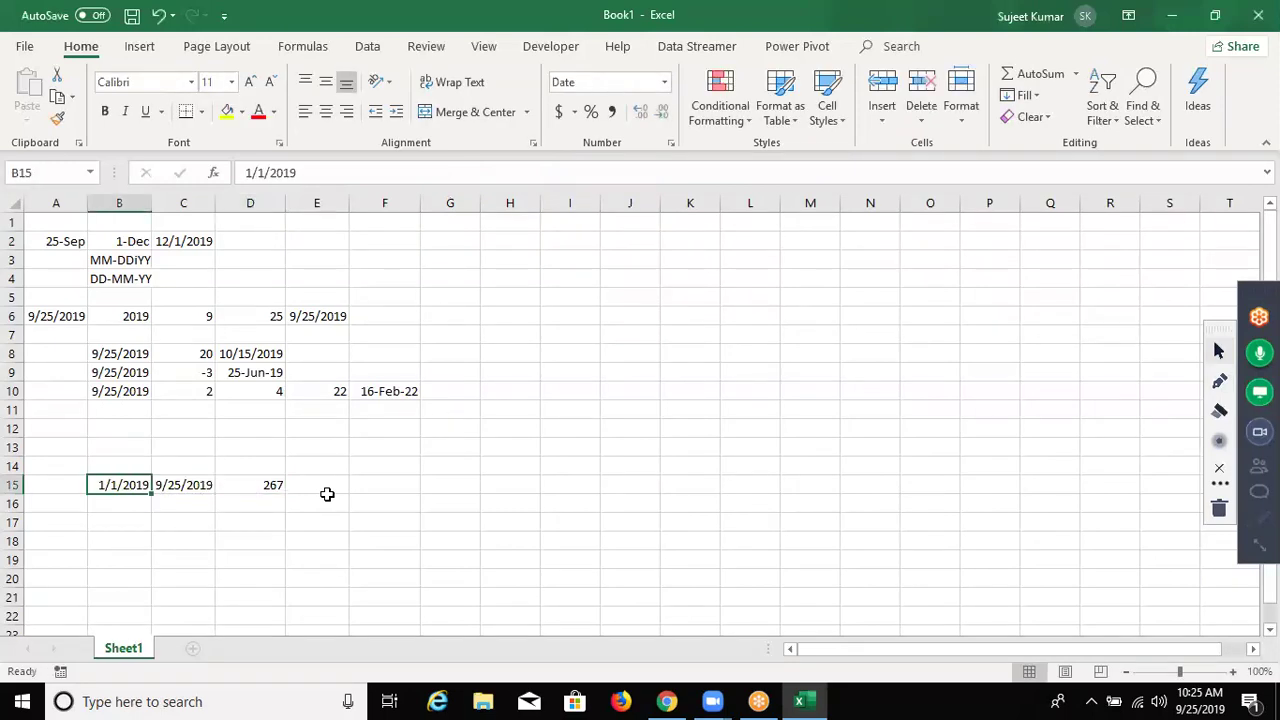
key("ctrl+shift+asciitilde")
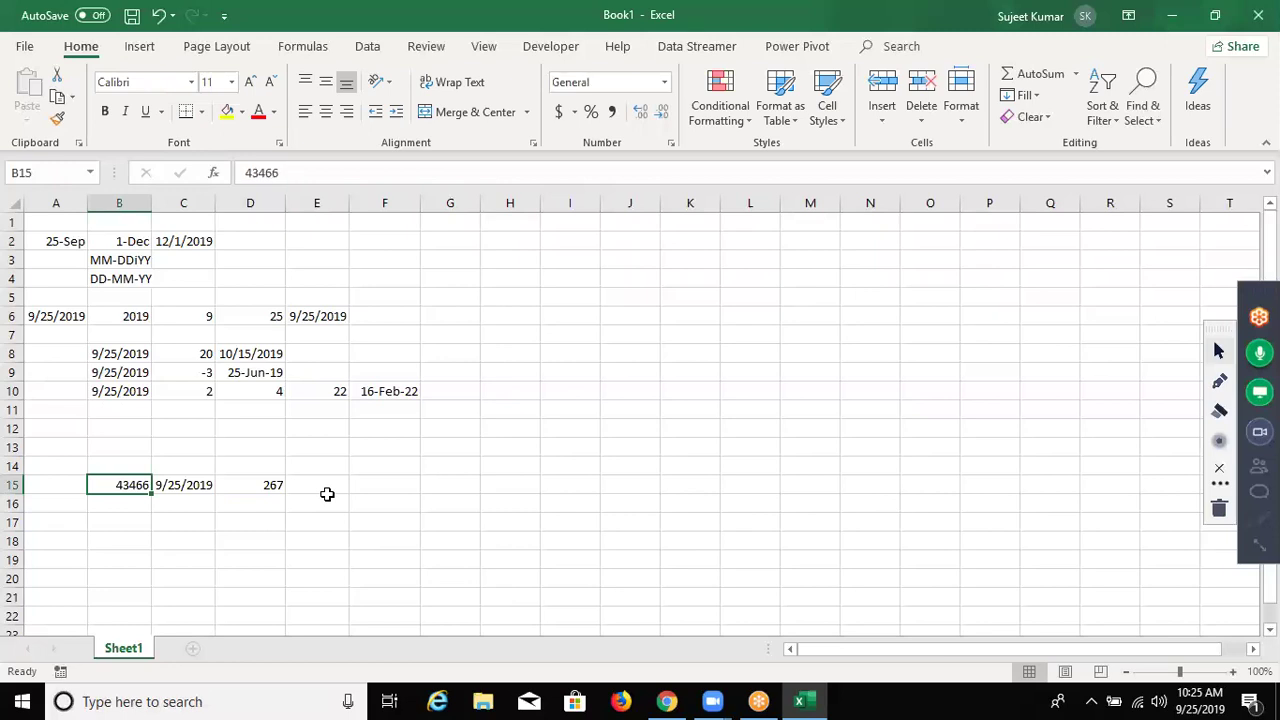
key("Right")
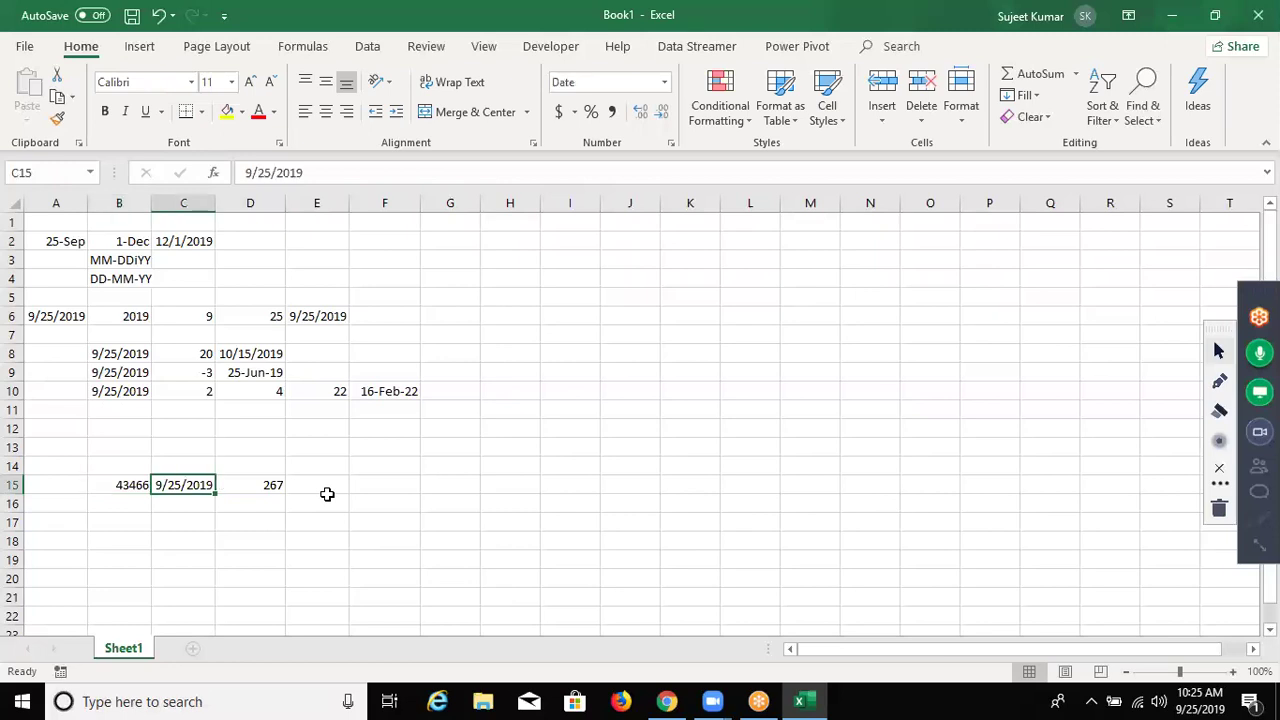
key("ctrl+shift+asciitilde")
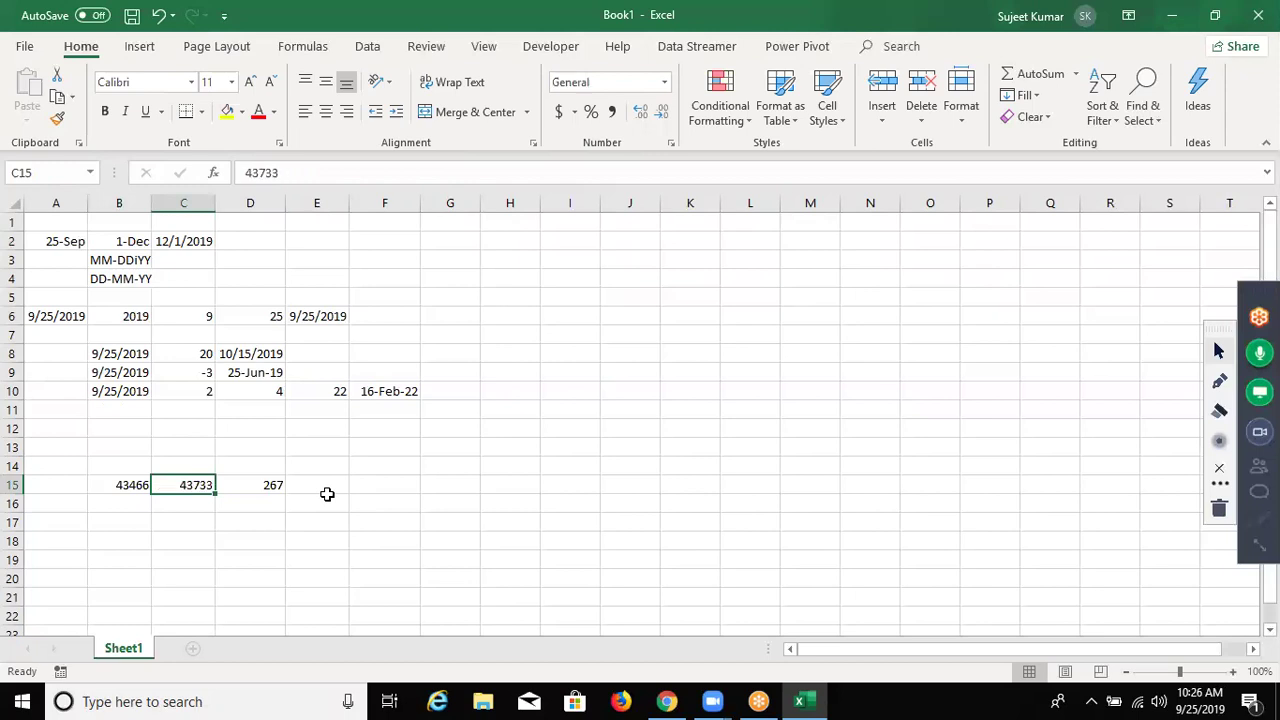
key("ctrl+z")
key("ctrl+z")
key("Right")
key("Right")
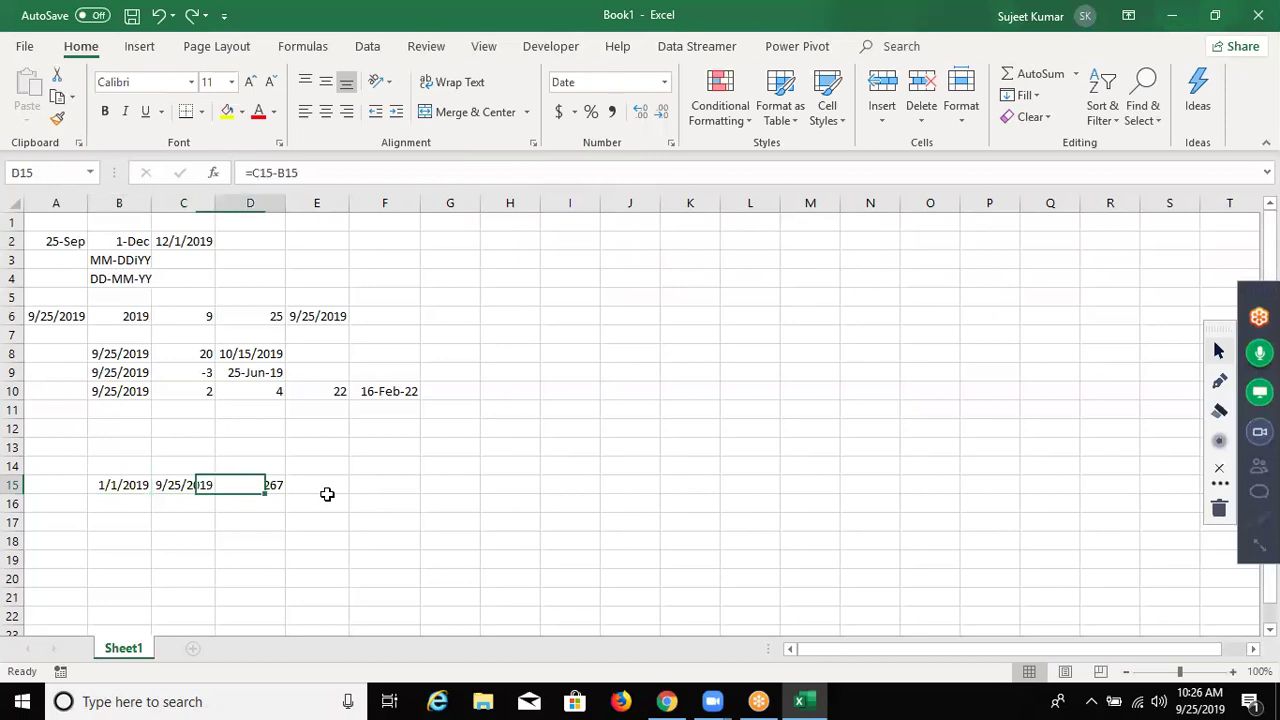
key("Right")
Enter =DAYS(C15,B15) in E15, returning 267
type("=")
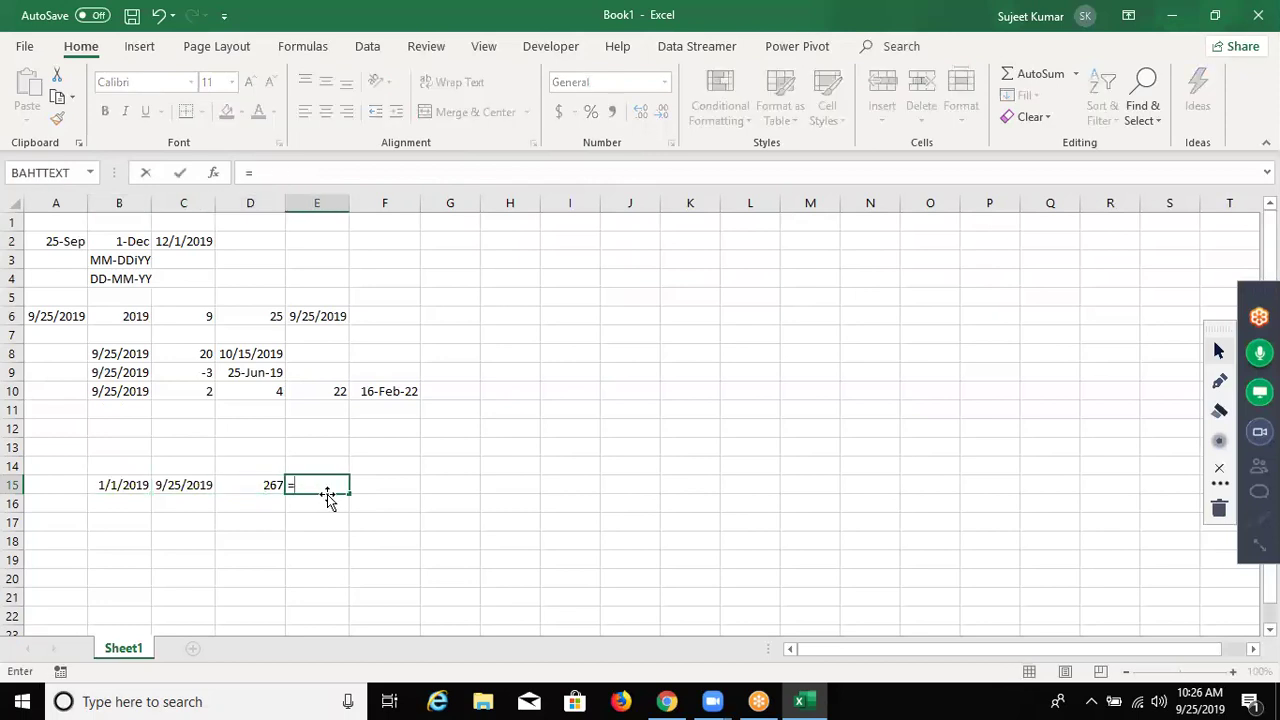
type("d")
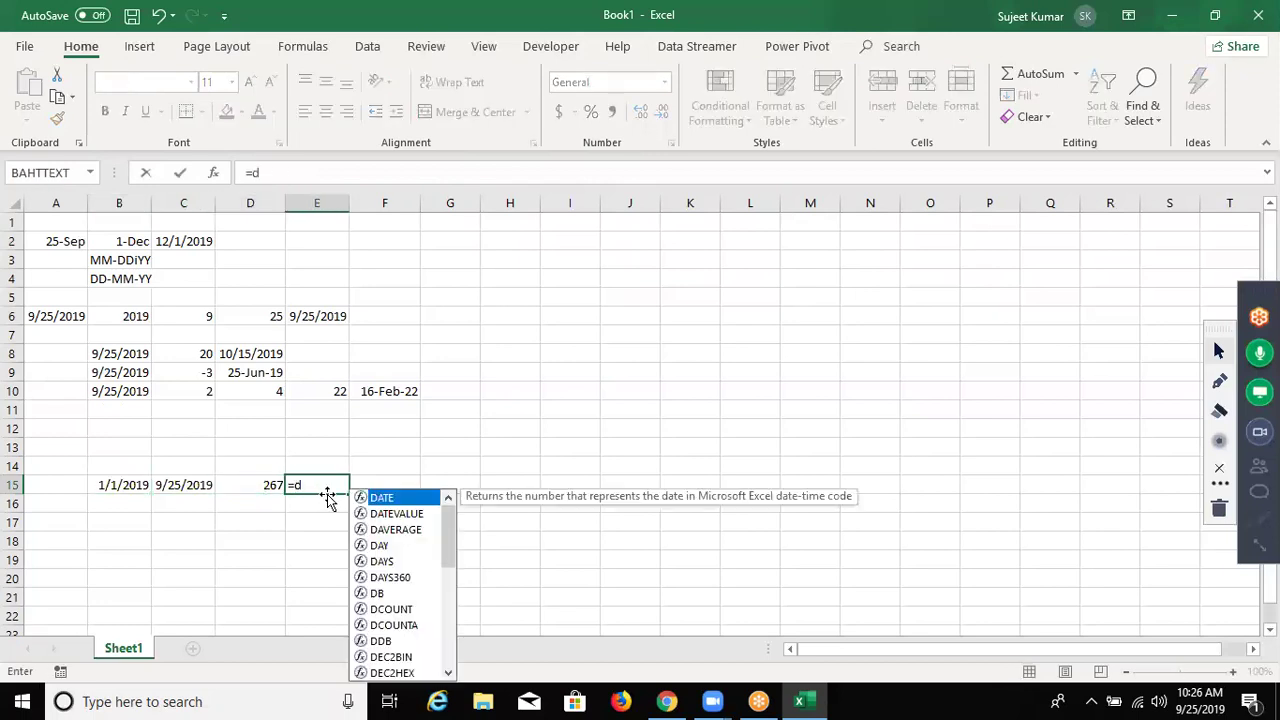
type("ay")
key("Down")
key("Tab")
key("Left")
key("Left")
type(",")
key("Left")
key("Left")
key("Left")
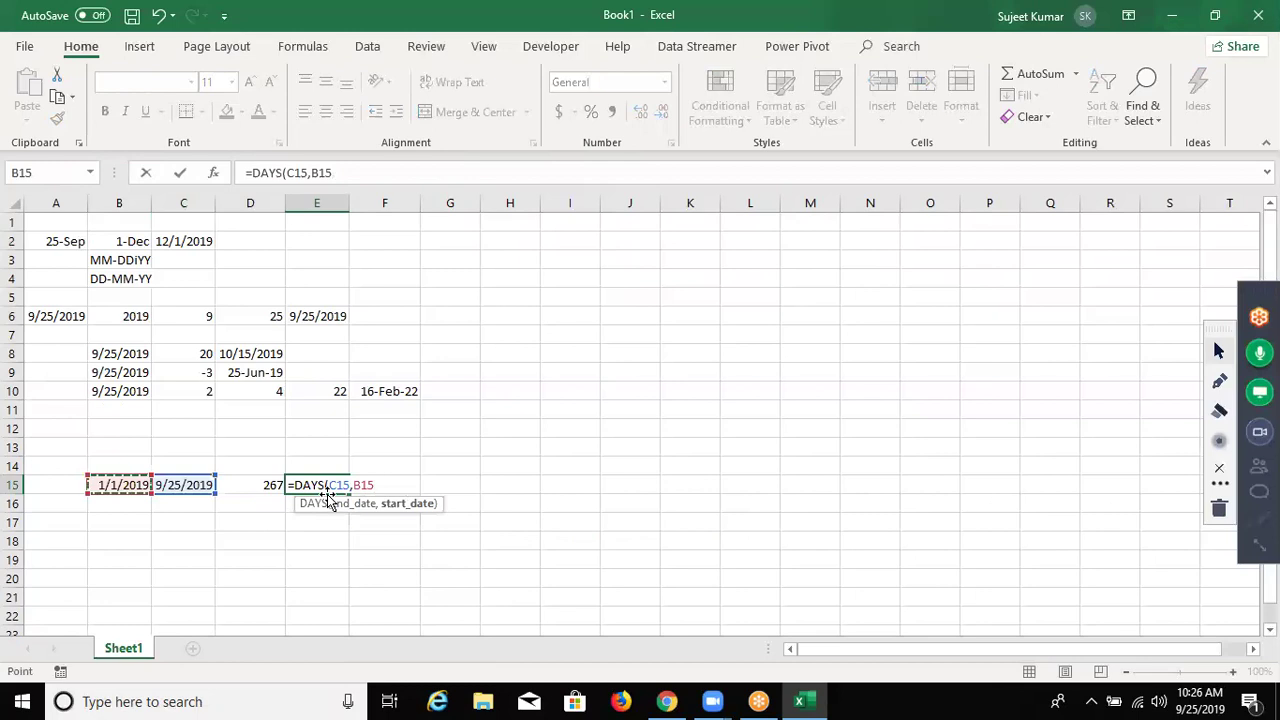
key("Return")
left_click(327, 492)
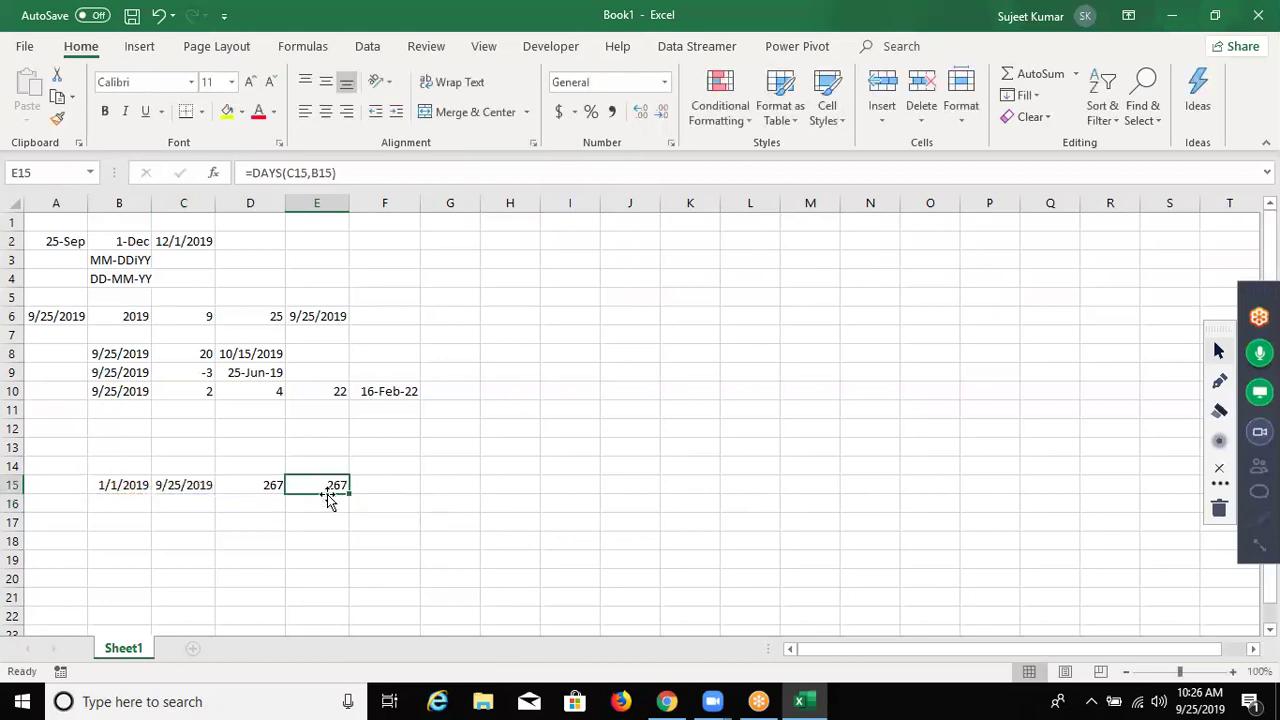
Copy the 1/1/2019 and 9/25/2019 dates from row 15 down into B16:C16
key("Down")
key("Left")
key("Left")
key("Left")
key("shift+Right")
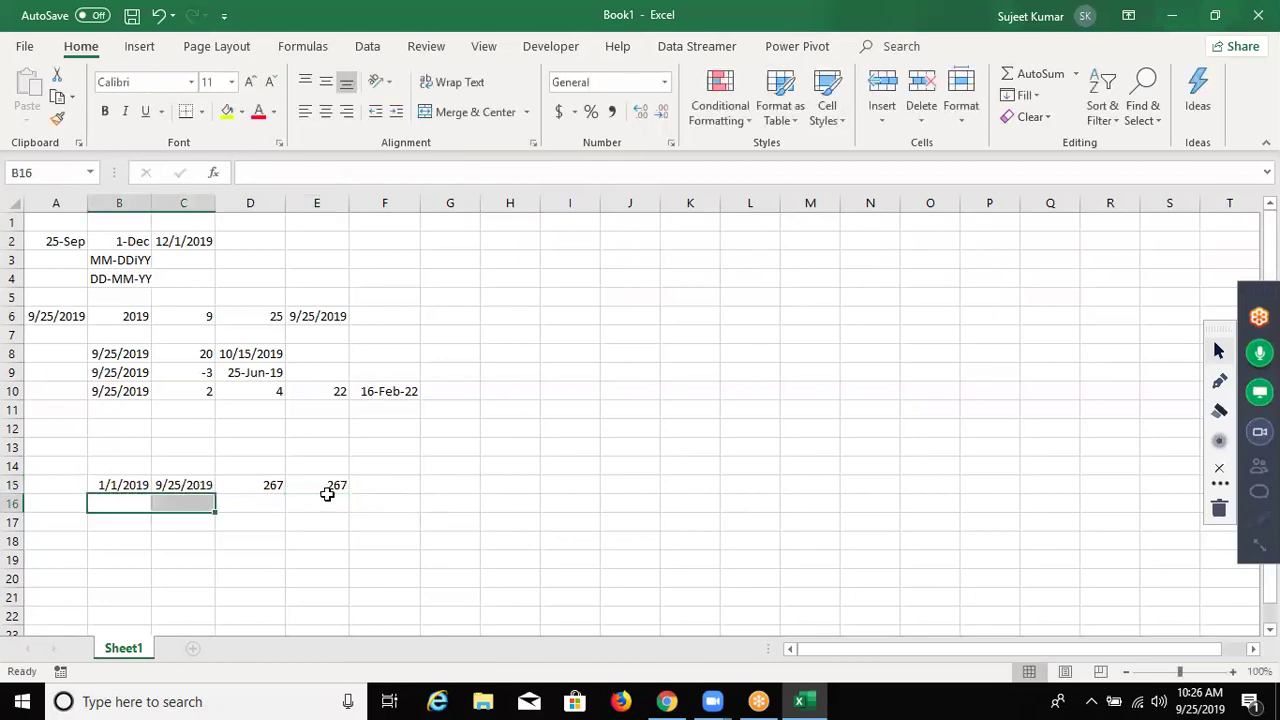
key("ctrl+d")
key("Right")
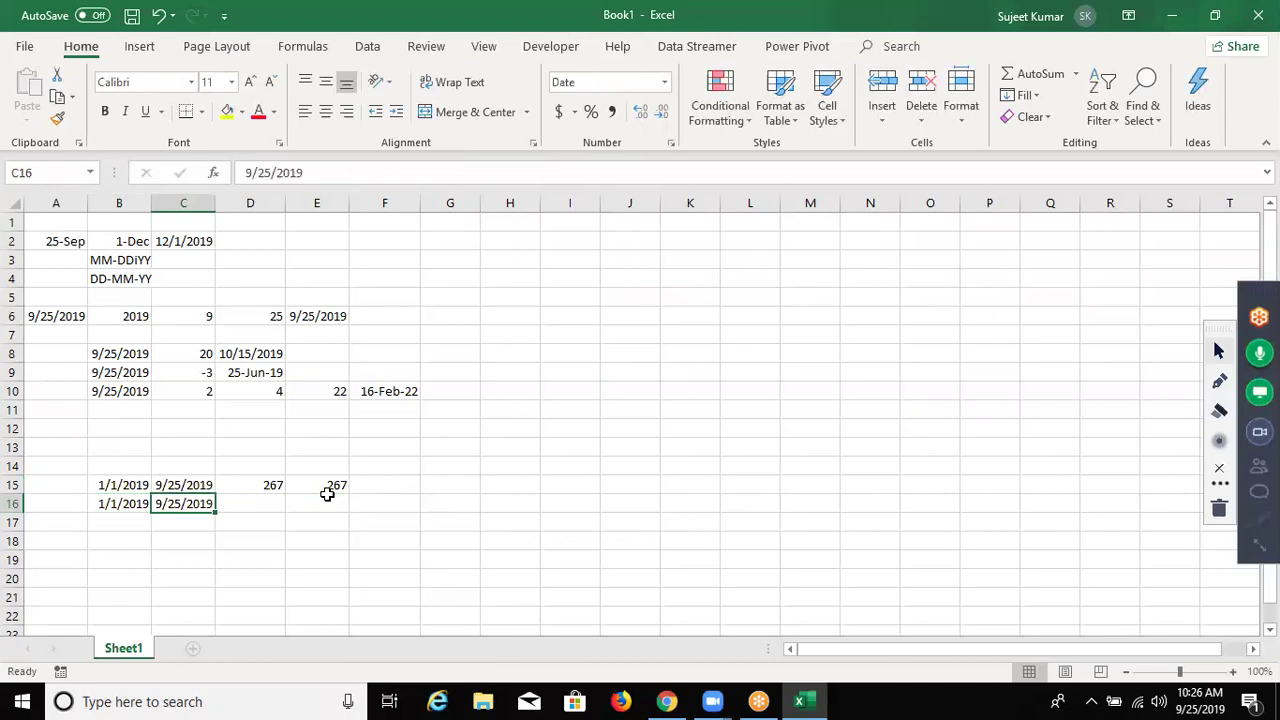
key("Right")
Enter =DAYS360(B16,C16) in D16, returning 264 versus 267 above
type("=day")
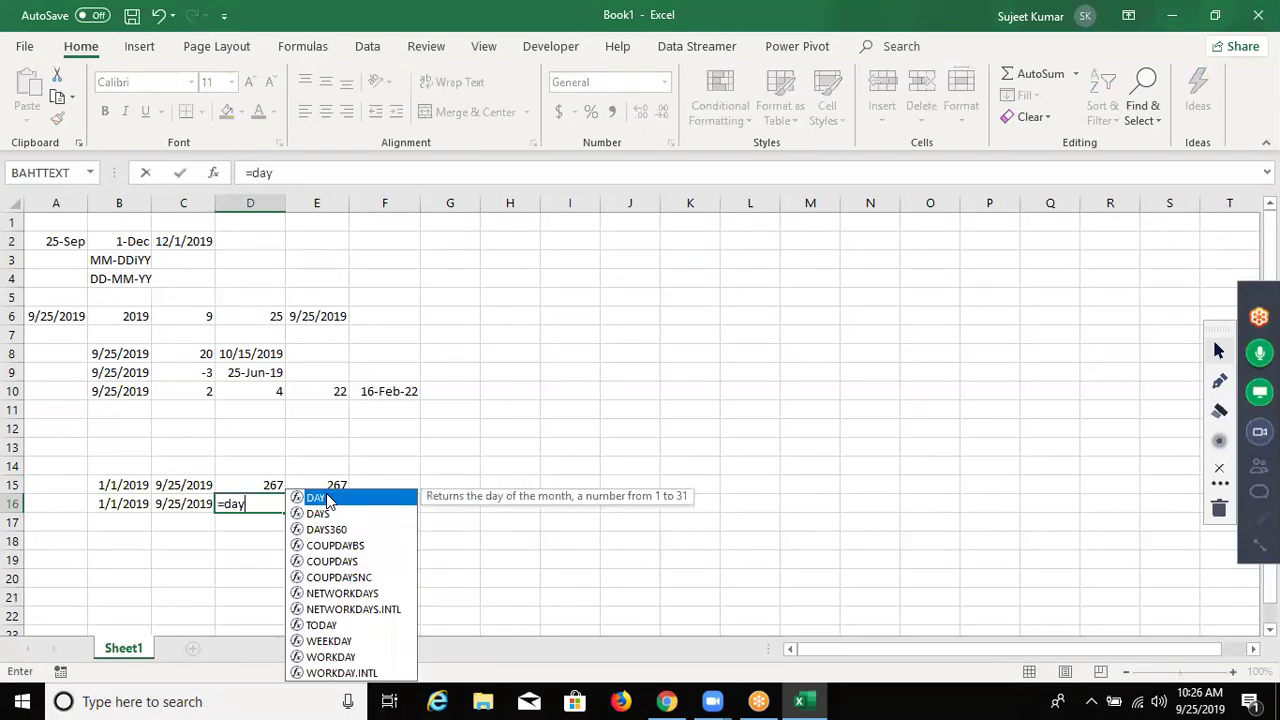
key("Down")
key("Down")
key("Tab")
key("Left")
key("Left")
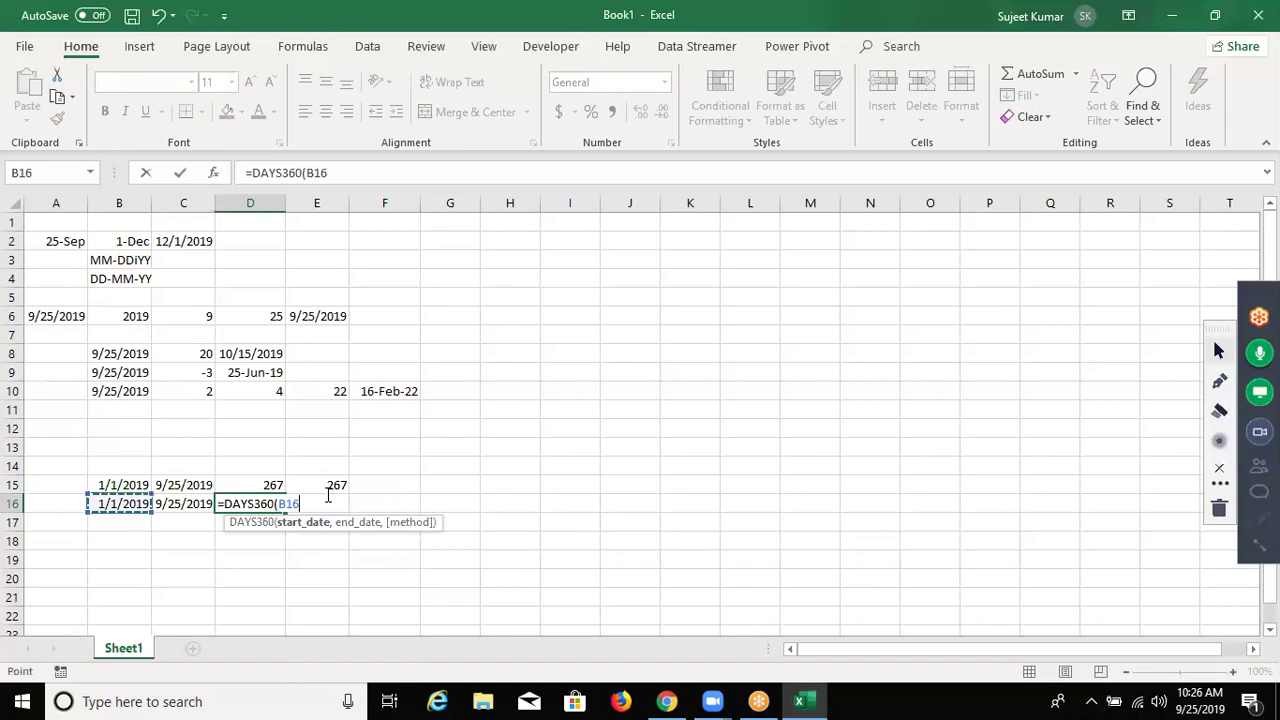
type(",")
key("Left")
key("ctrl+Return")
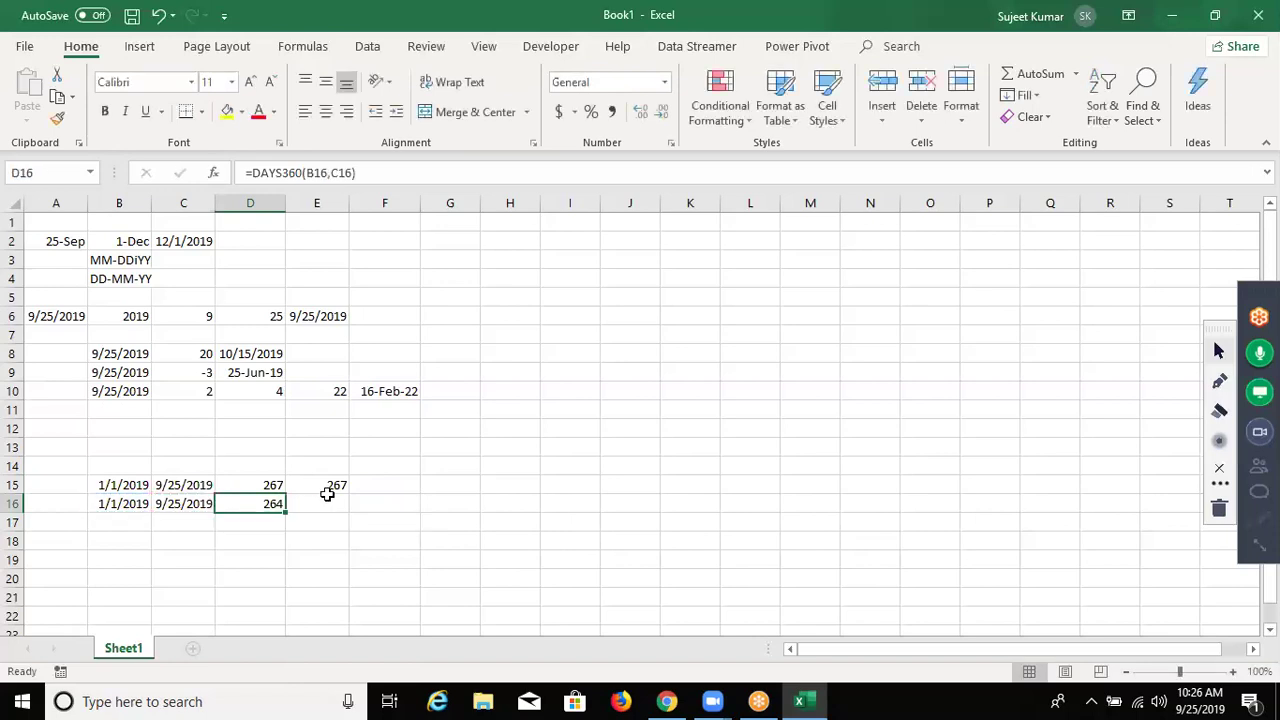
key("Up")
key("Left")
key("Left")
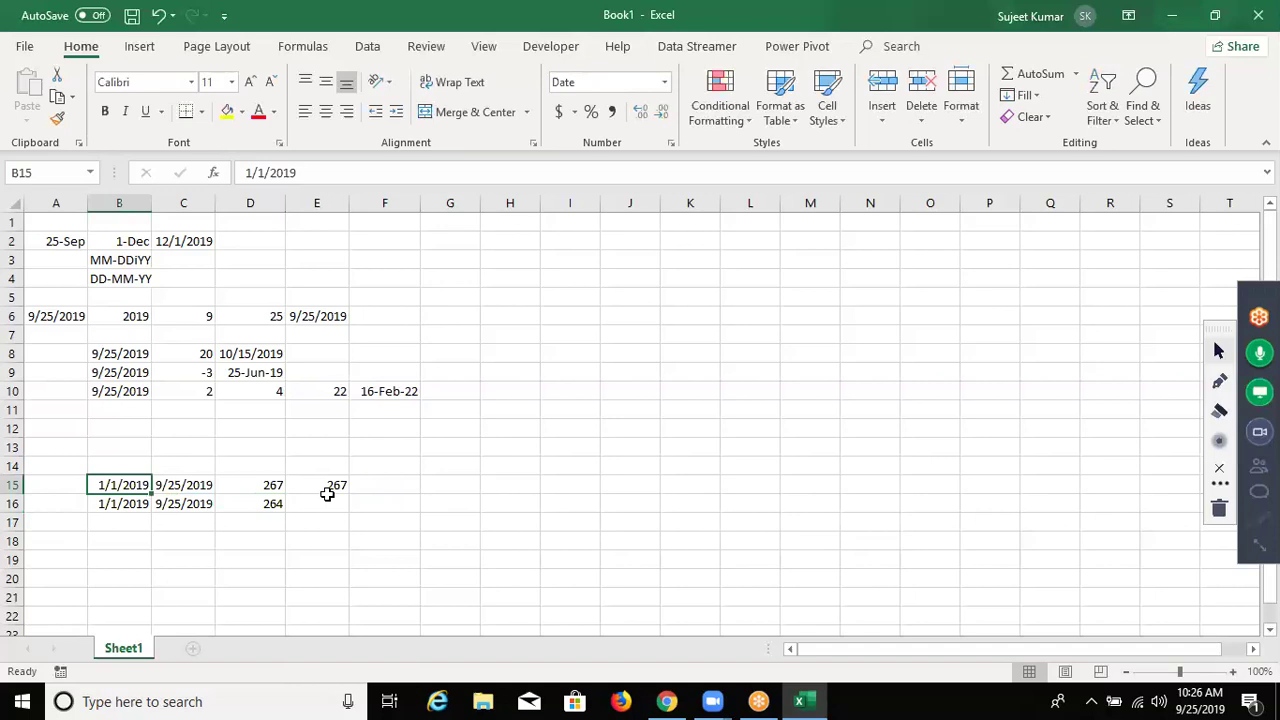
key("Down")
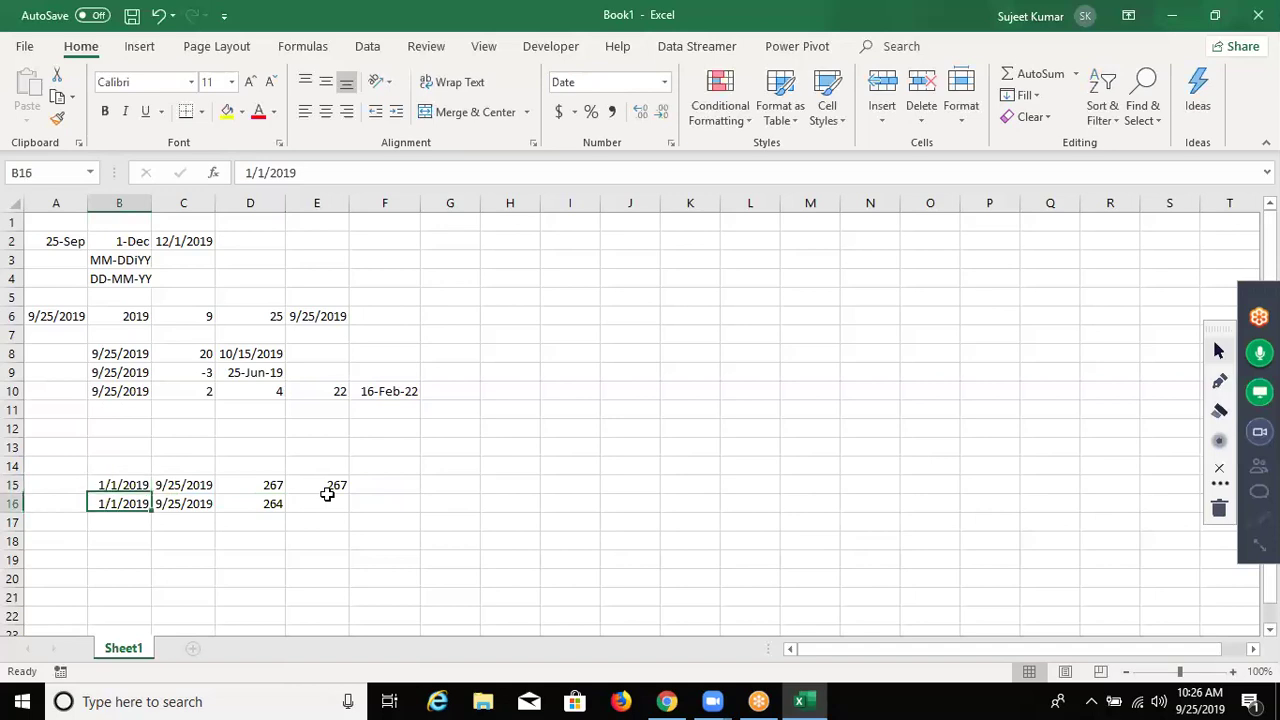
key("Right")
key("Right")
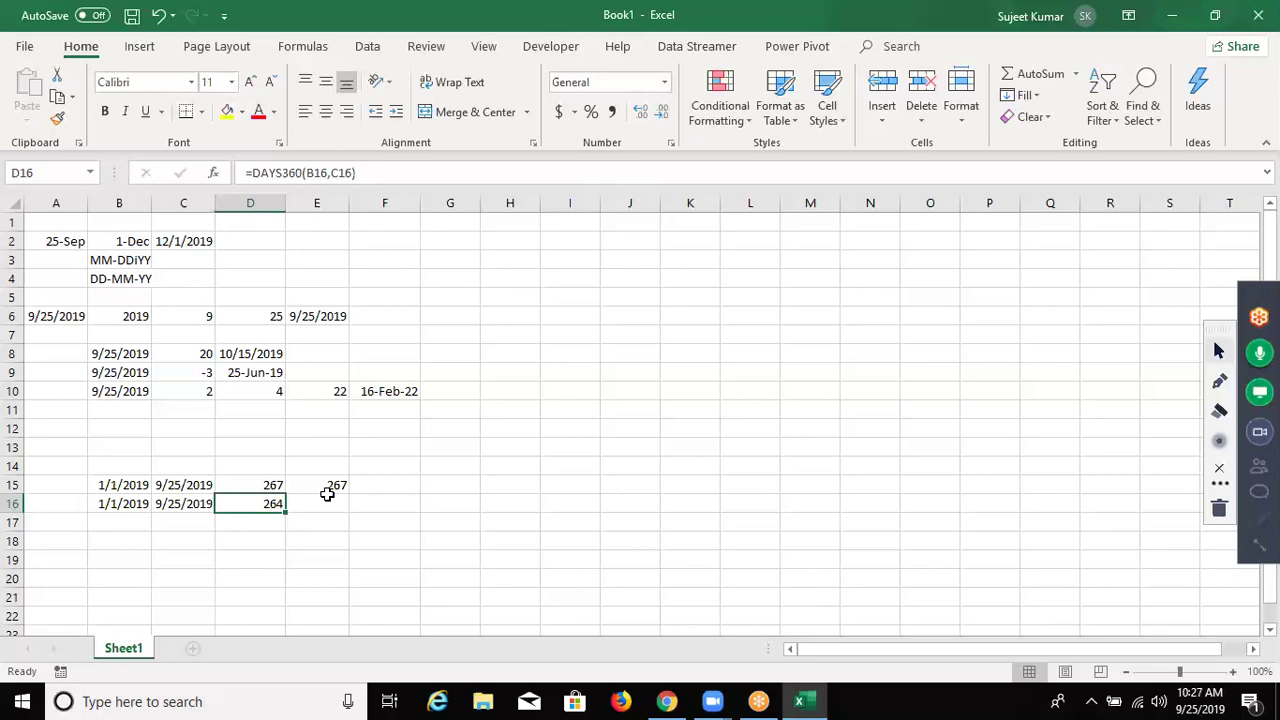
Copy the row 16 date pair down into B17:C17
key("Left")
key("Left")
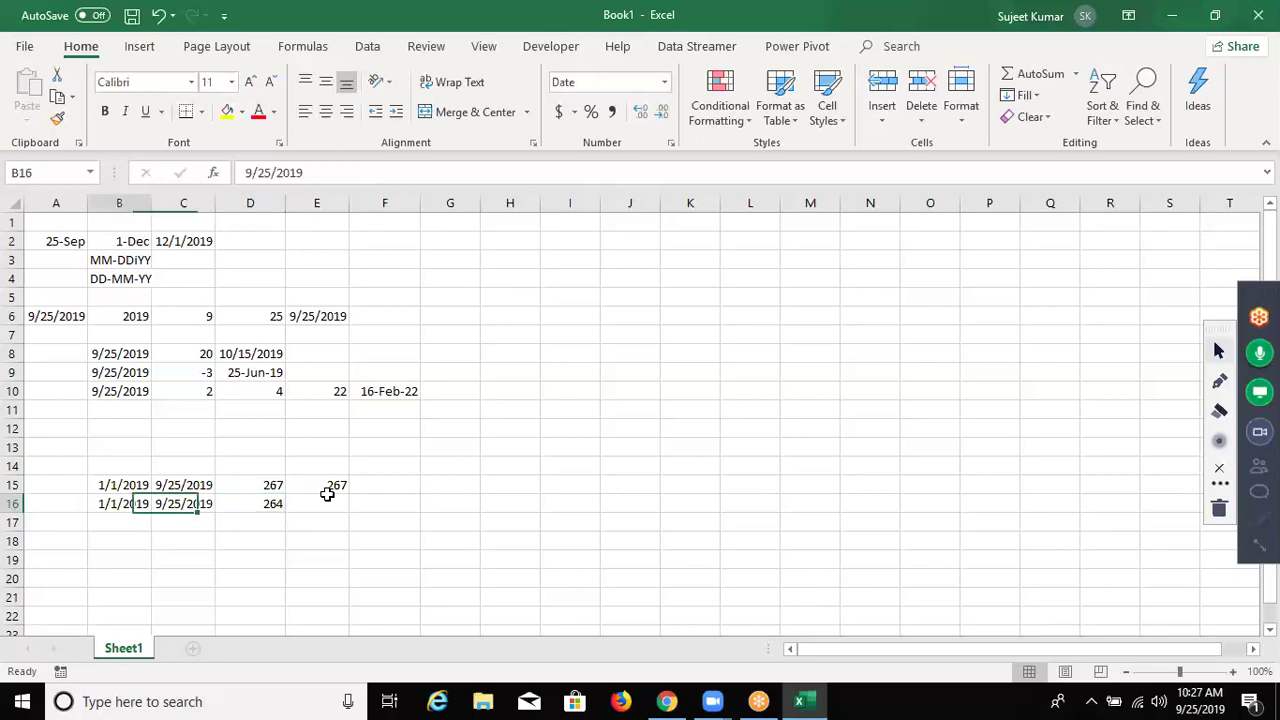
key("shift+Right")
key("shift+Down")
key("ctrl+d")
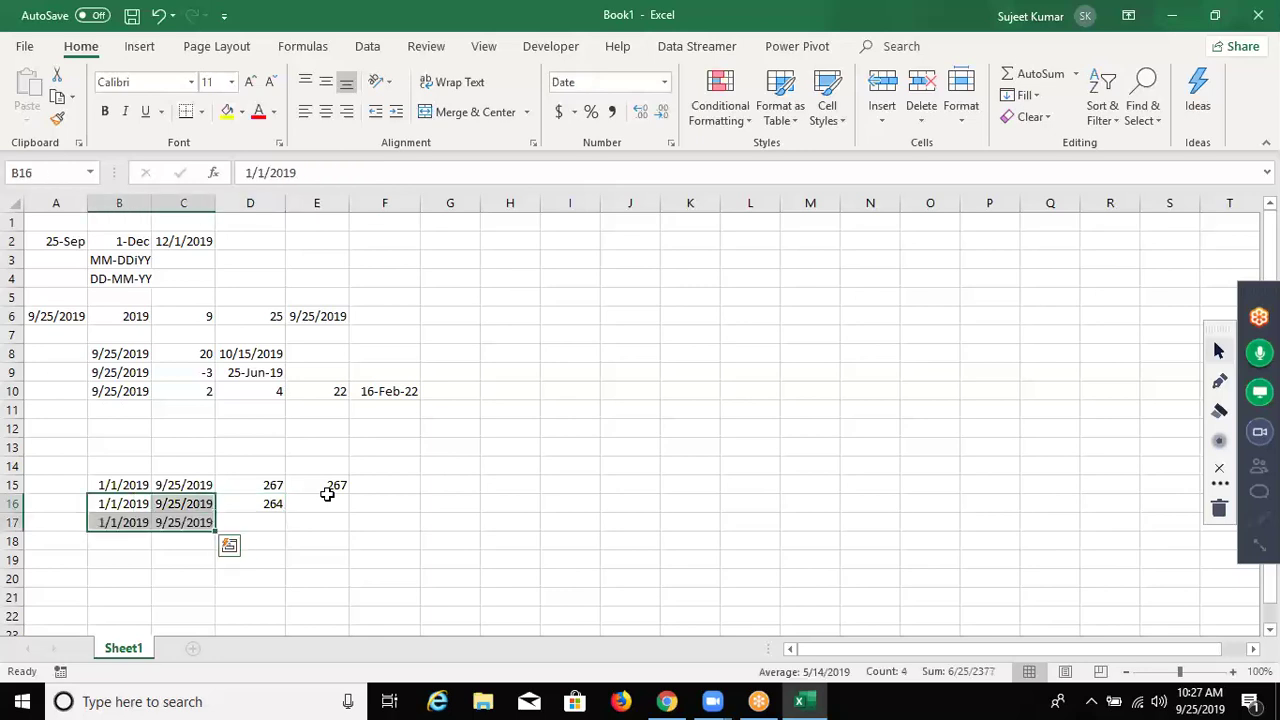
key("Down")
key("Right")
key("Right")
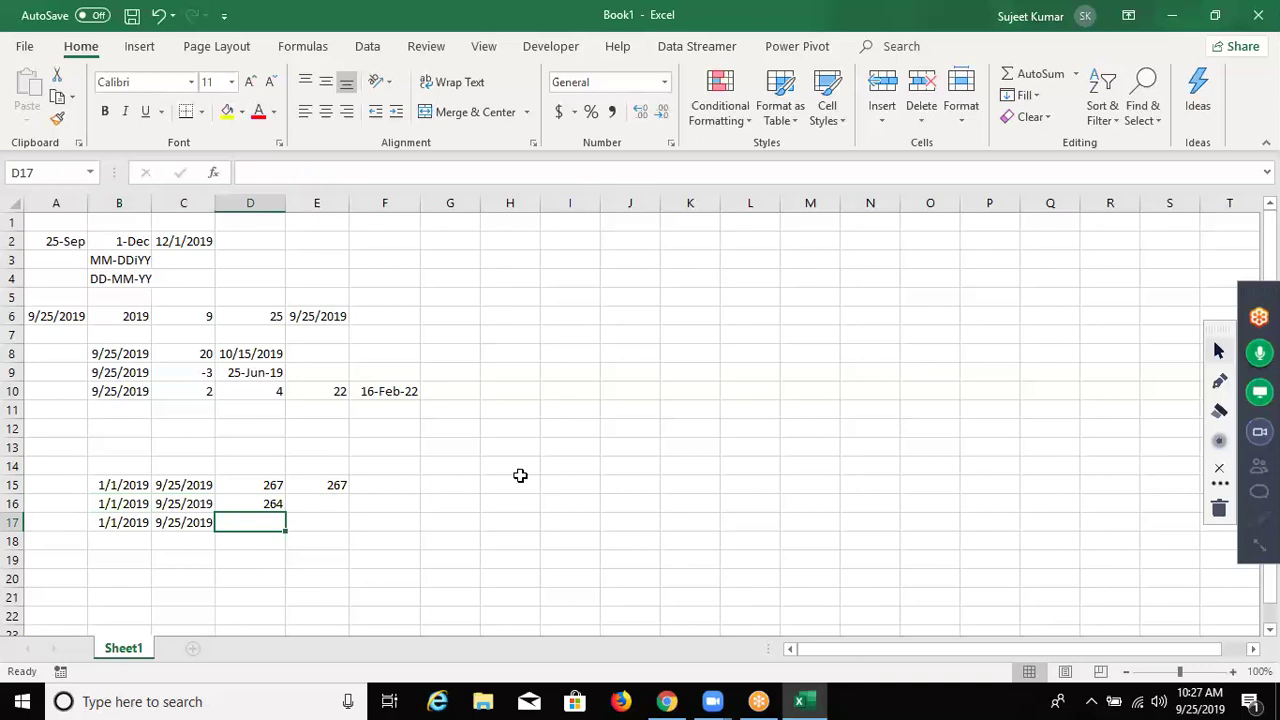
Type holidays 1/26, 8/15 and 3/17 into H3:H5
left_click_drag(531, 566, 520, 254)
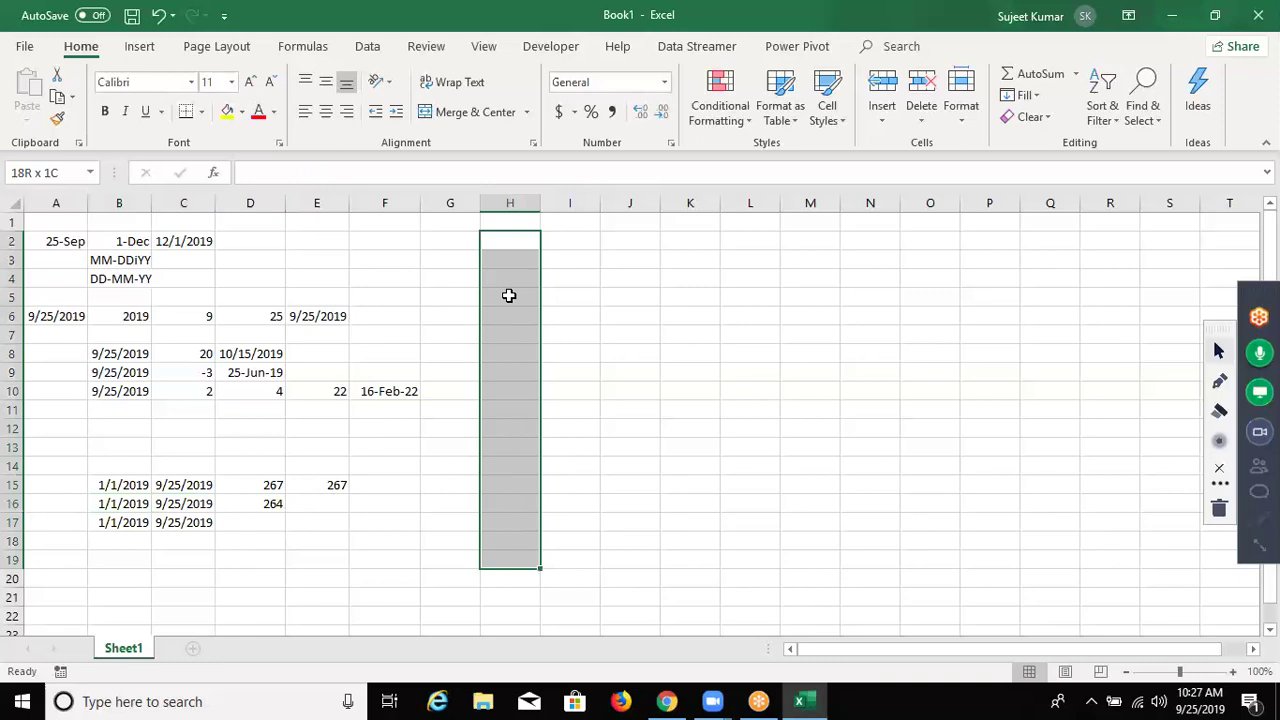
left_click(520, 255)
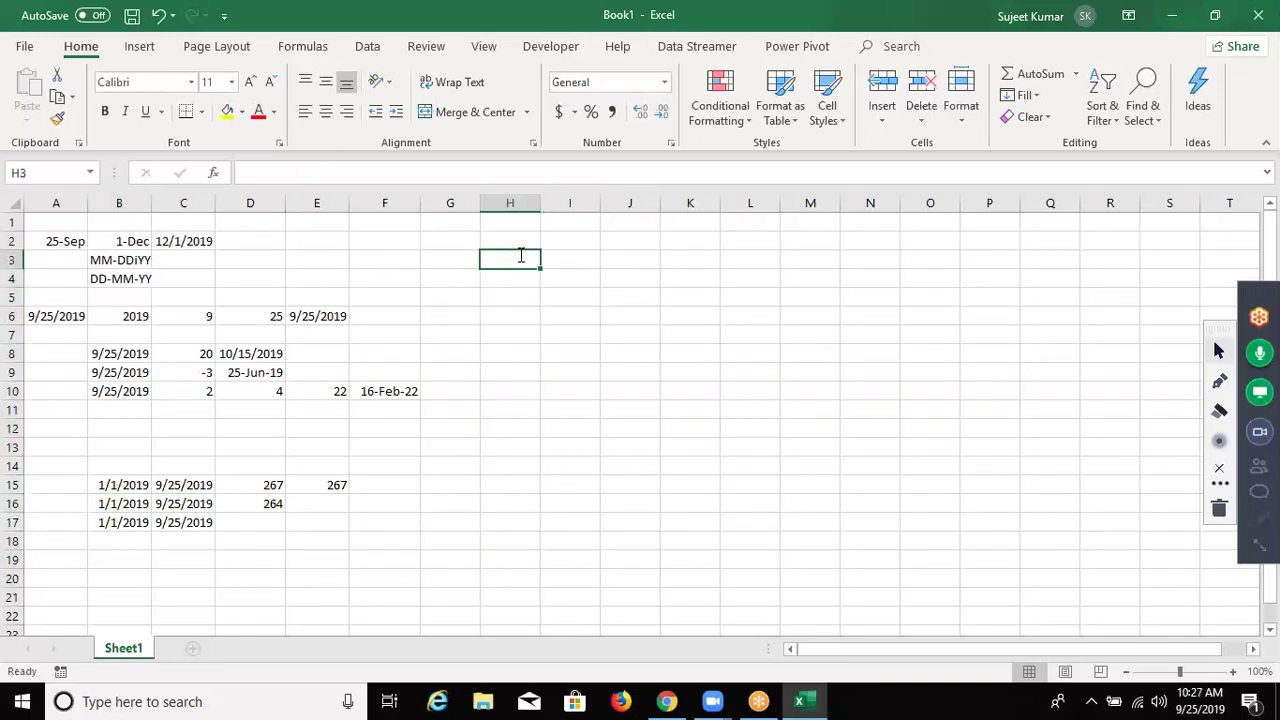
type("1/26")
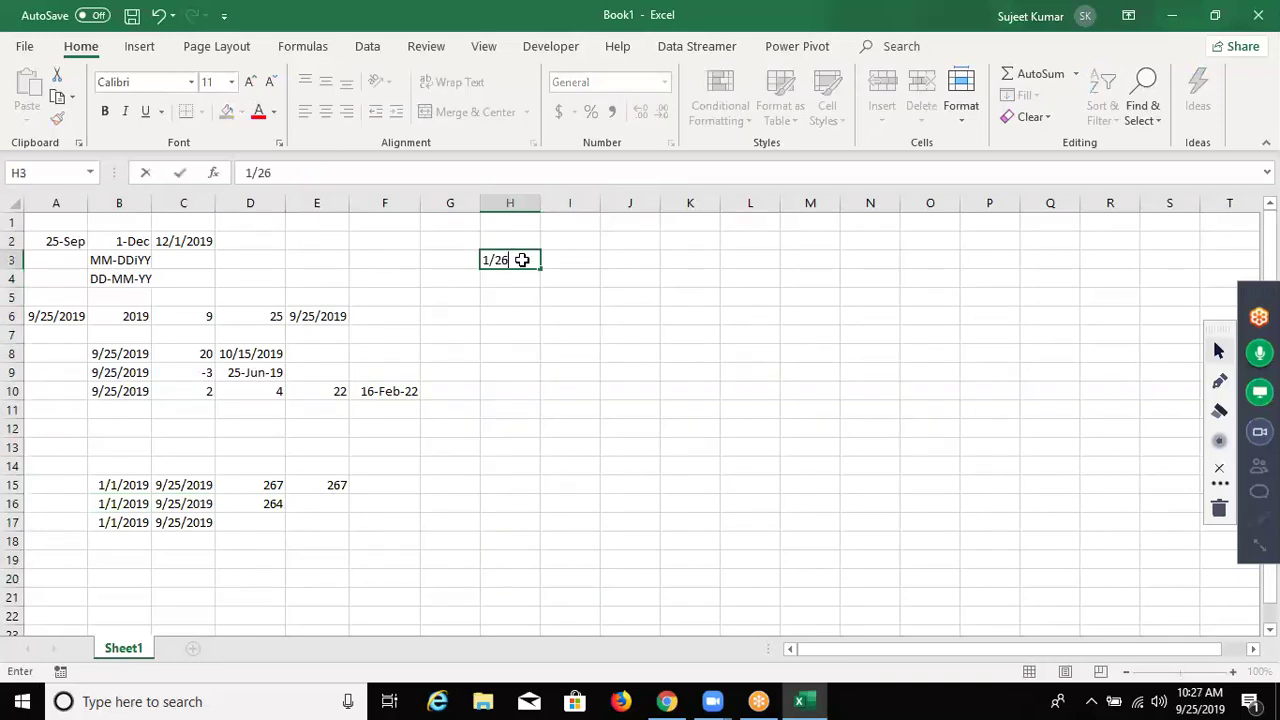
key("Return")
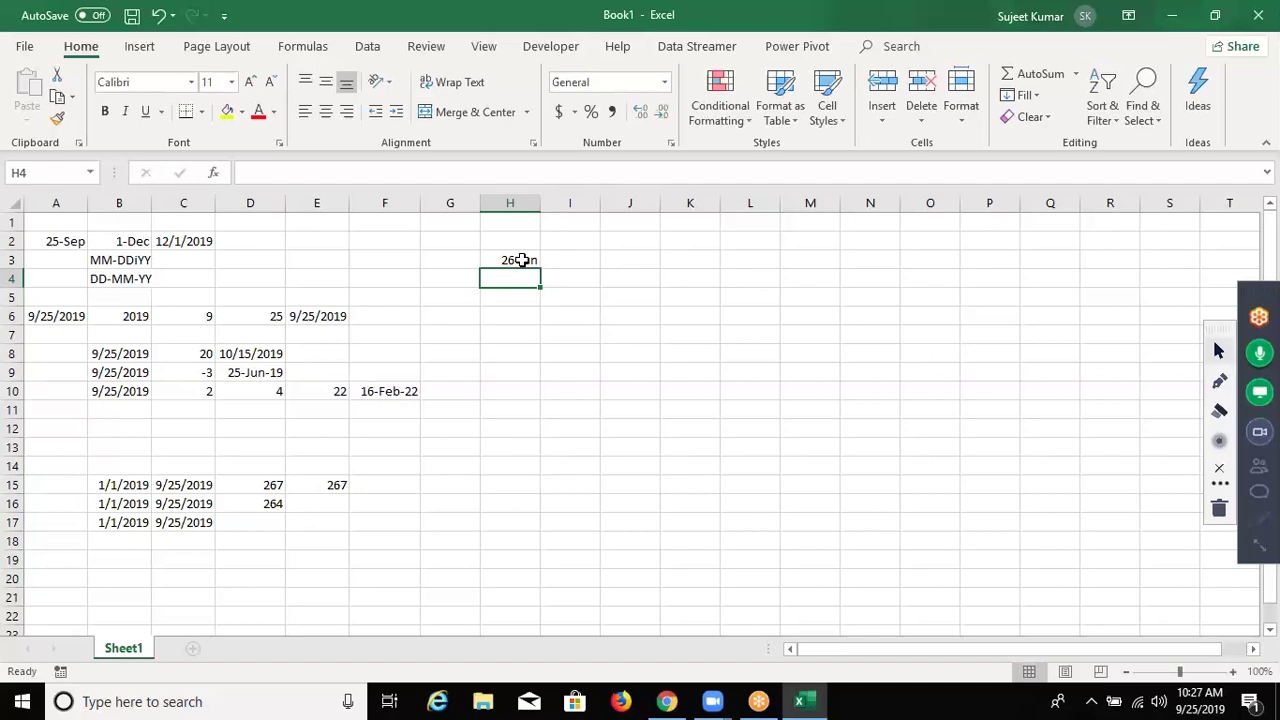
type("8/15")
key("Return")
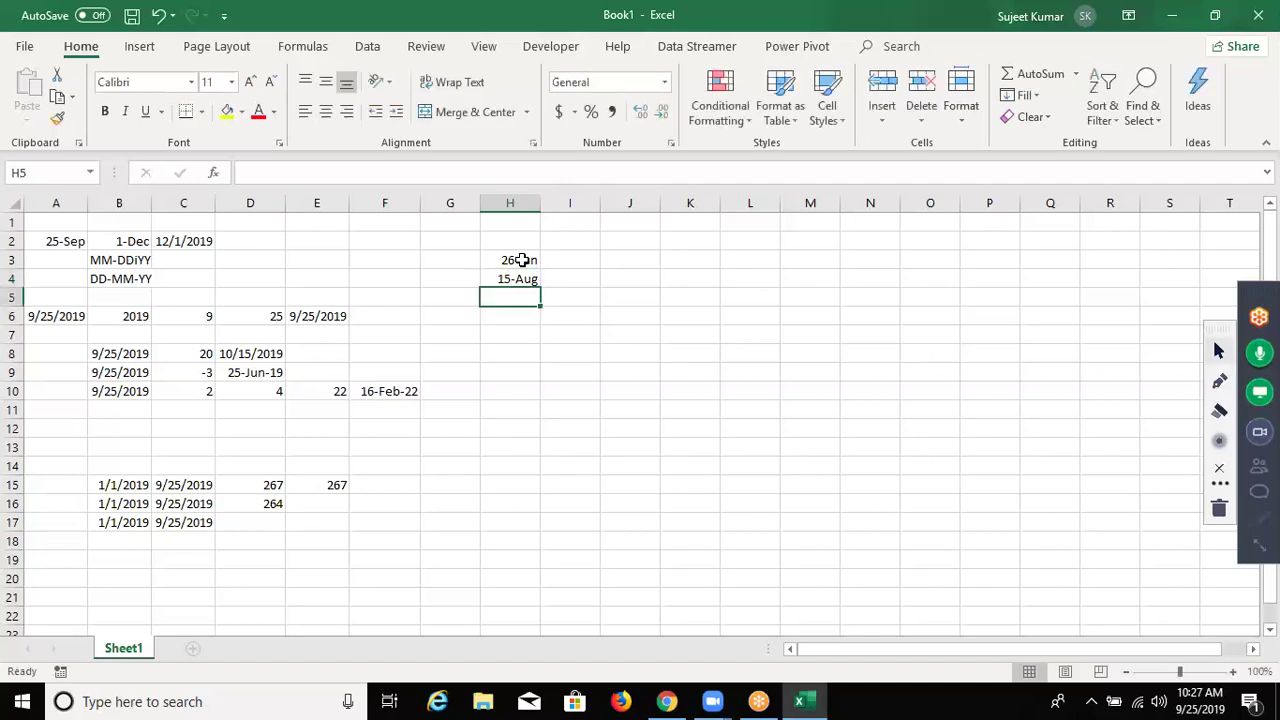
type("3/17")
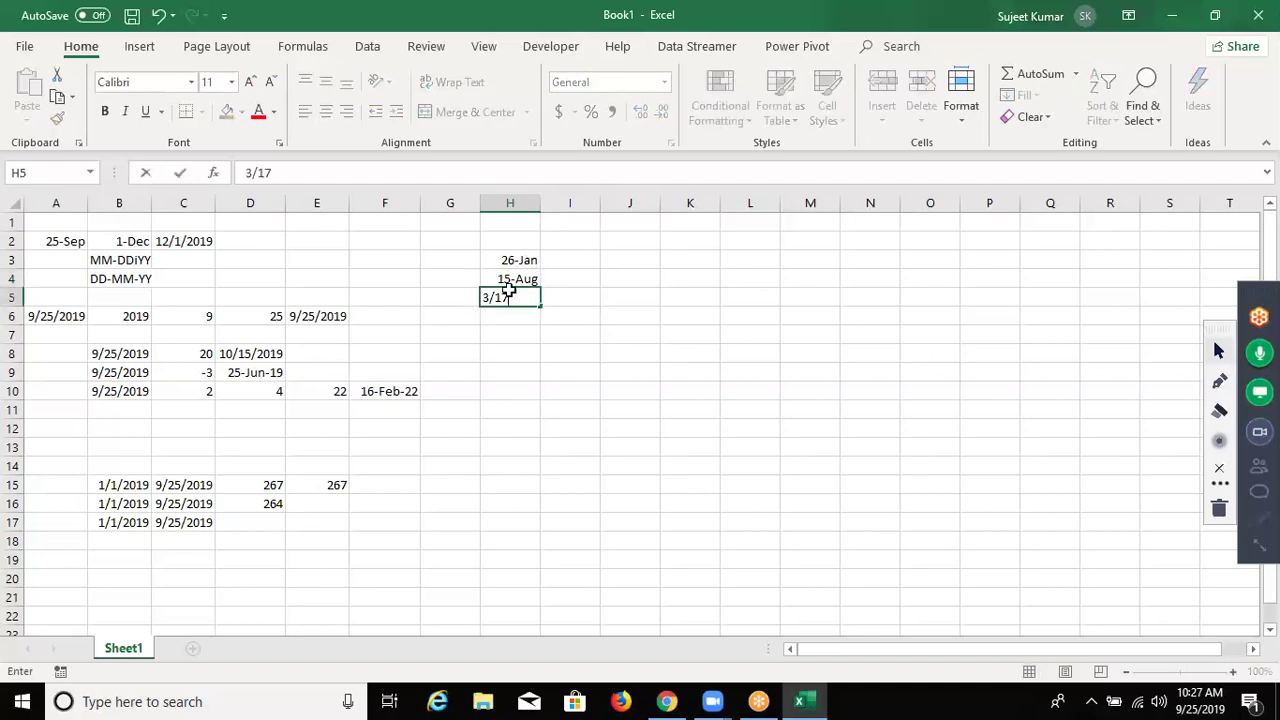
key("Return")
left_click_drag(510, 241, 510, 541)
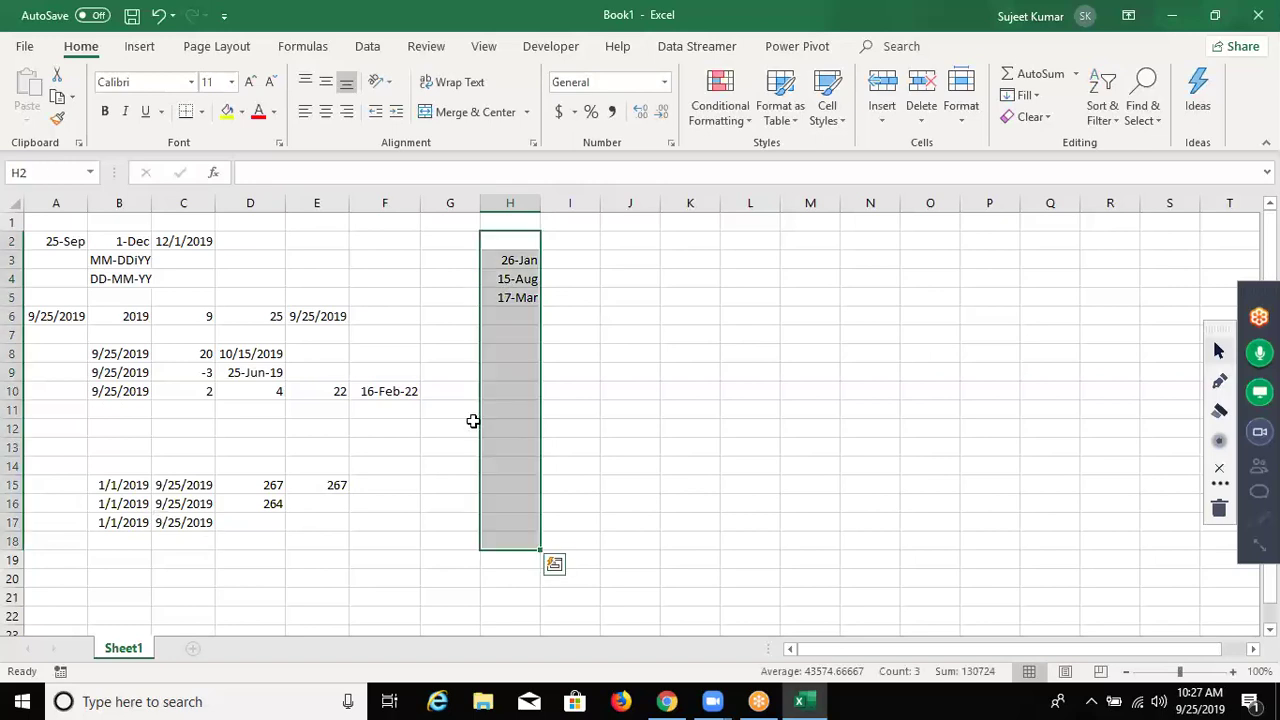
Enter =NETWORKDAYS(B17,C17,H2:H17) in D17, returning 191 working days
left_click(274, 519)
type("=")
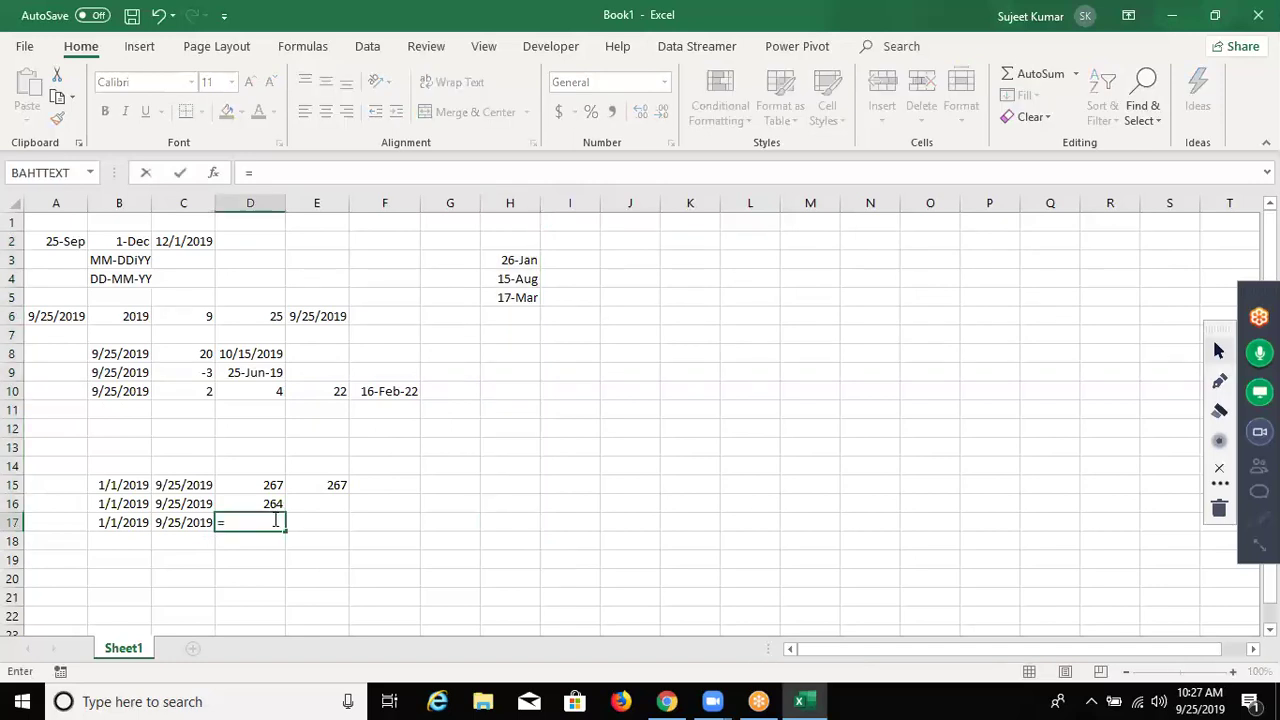
type("net")
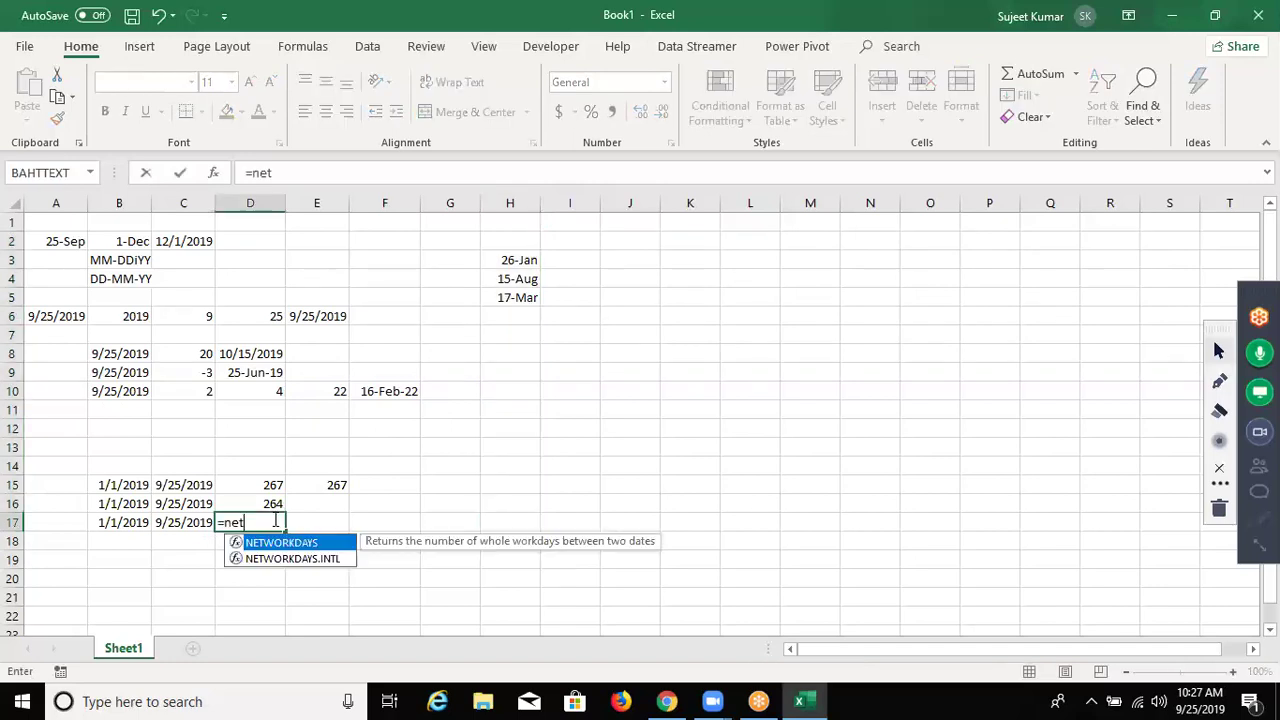
key("Tab")
key("Left")
key("Left")
type(",")
key("Left")
type(",")
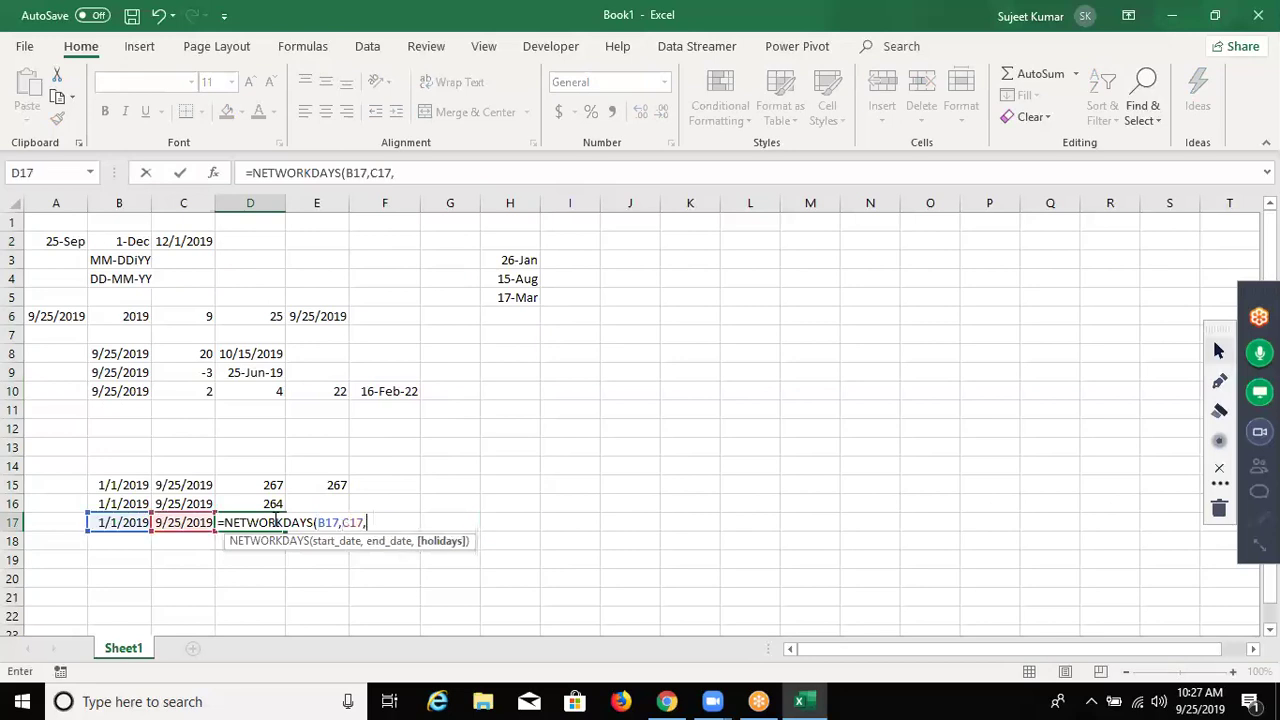
key("Right")
key("Right")
key("Right")
key("shift+Up")
key("shift+Up")
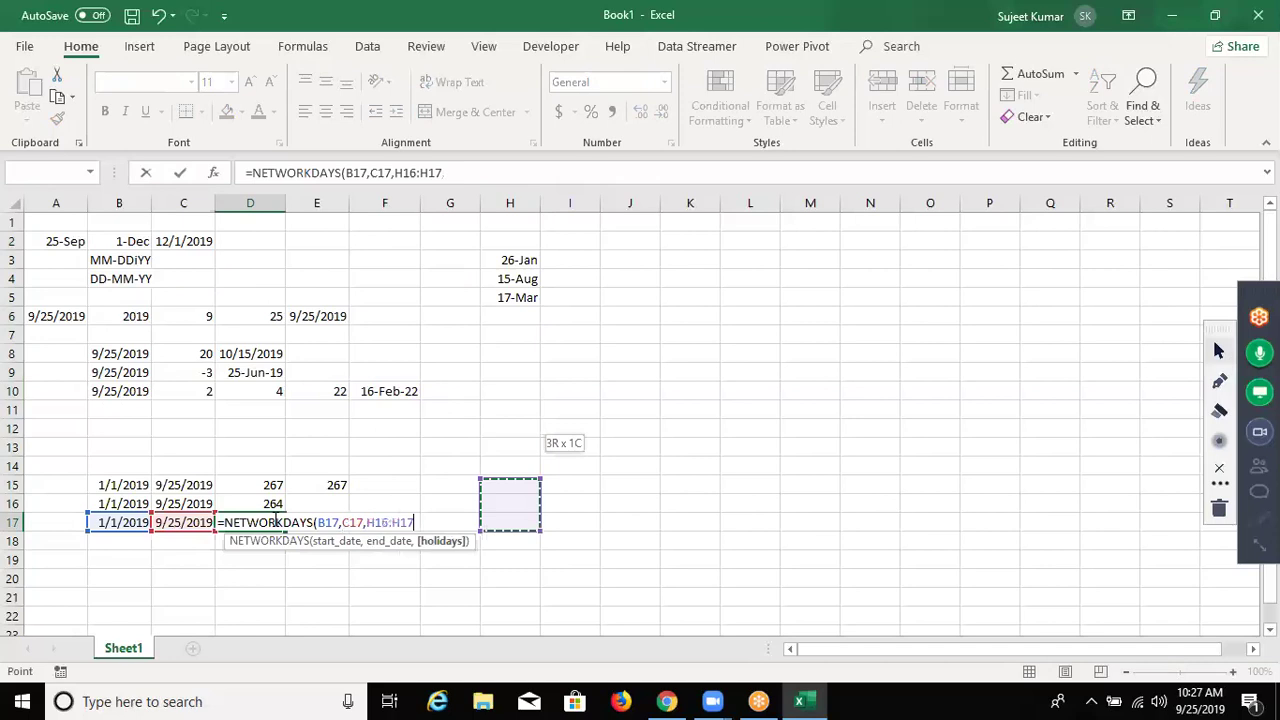
key("shift+Up")
key("shift+Up")
key("shift+Up")
key("ctrl+Return")
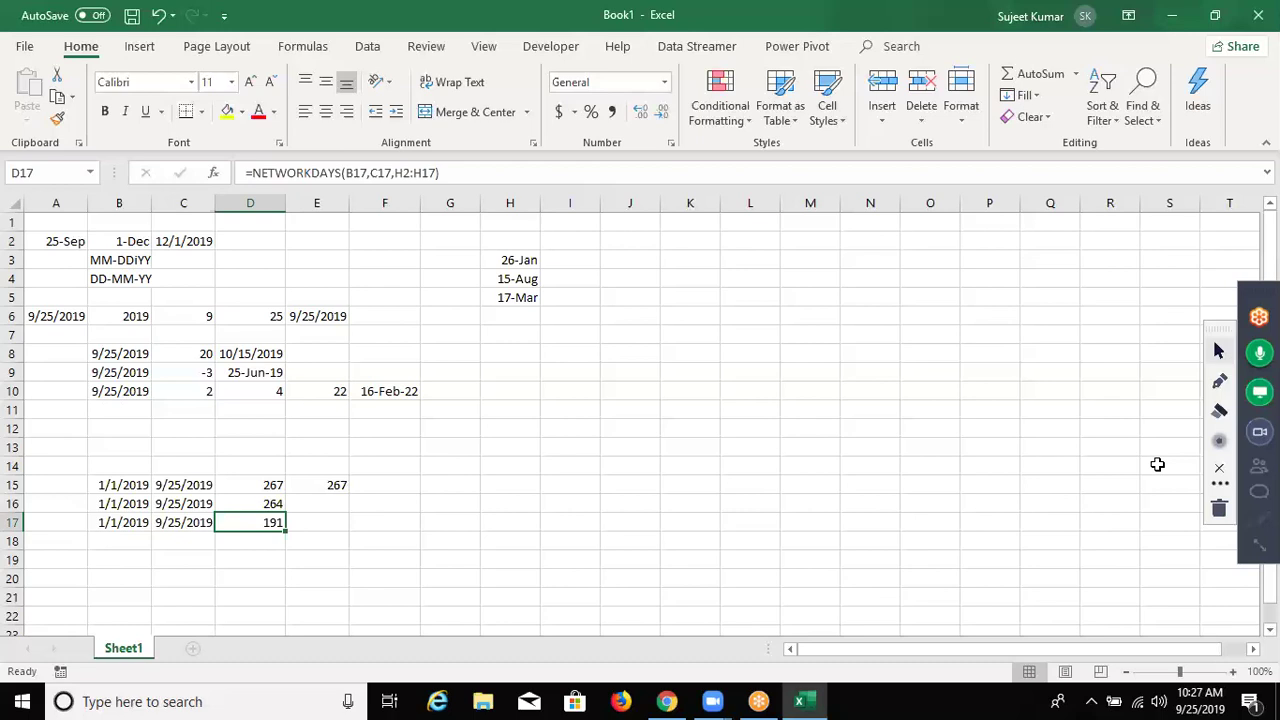
key("Left")
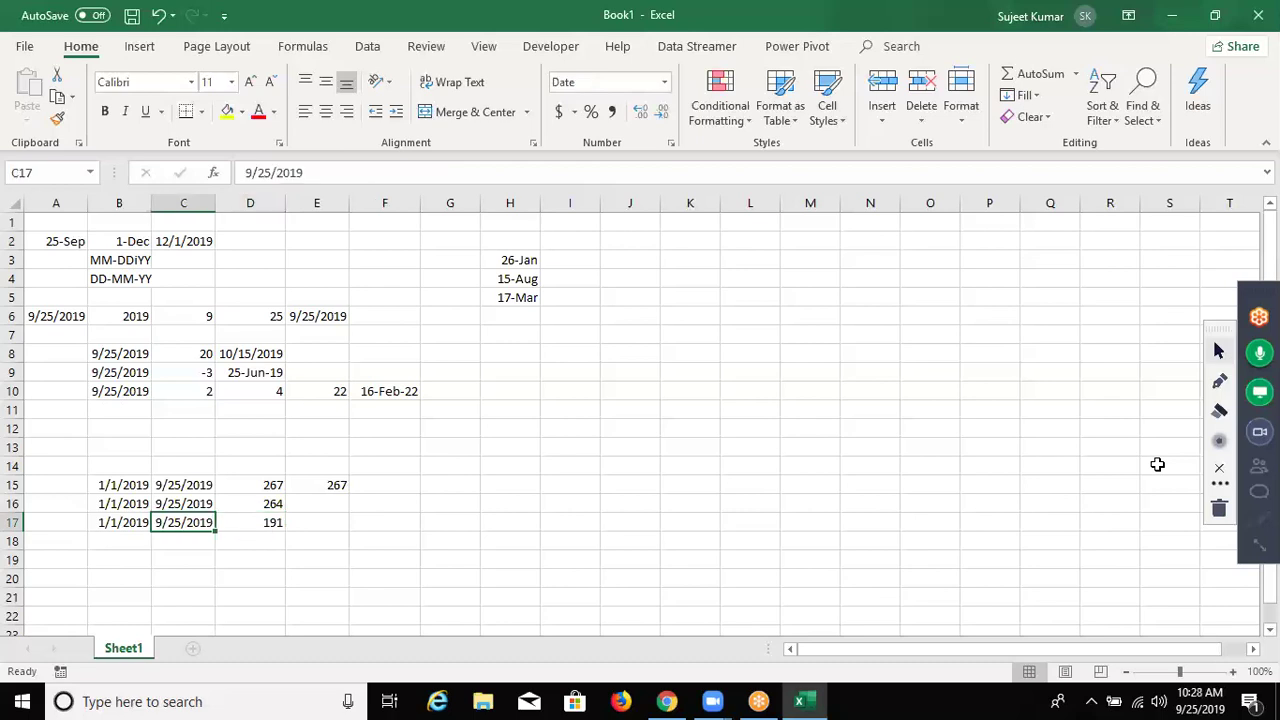
Copy the row 17 date pair down into B18:C18
key("Left")
key("shift+Right")
key("shift+Down")
key("ctrl+d")
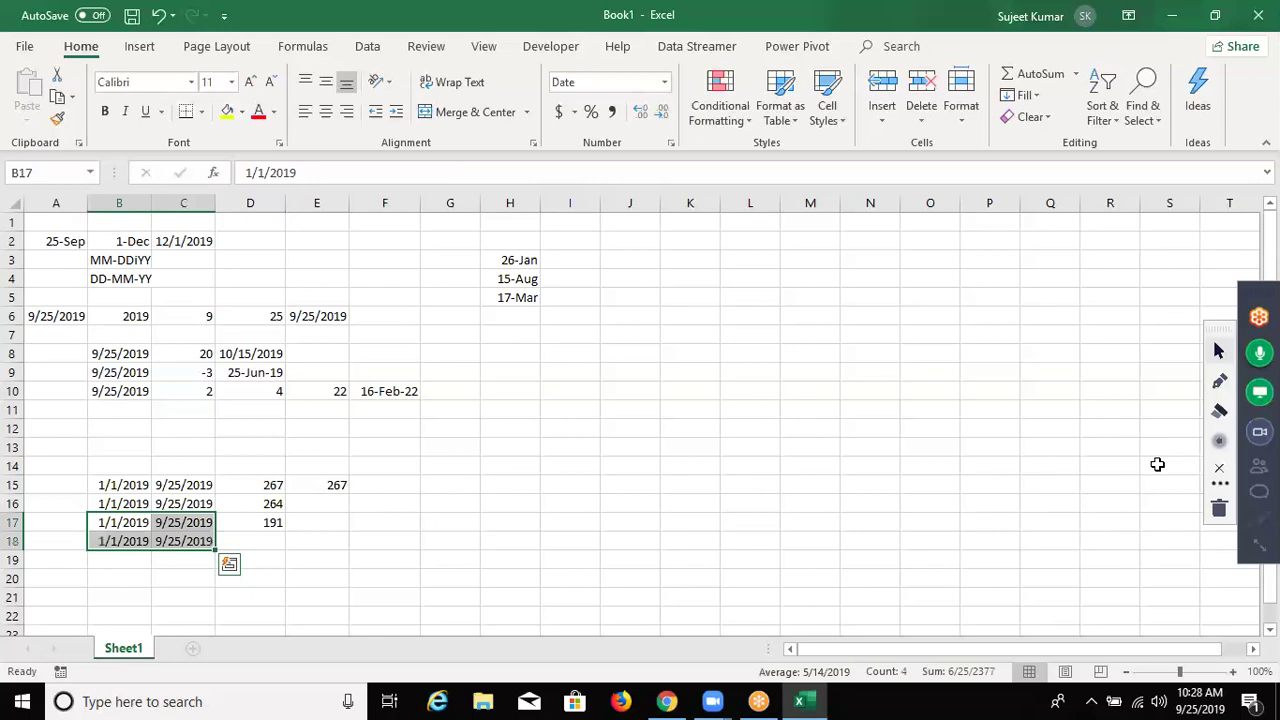
key("Down")
key("Right")
key("Right")
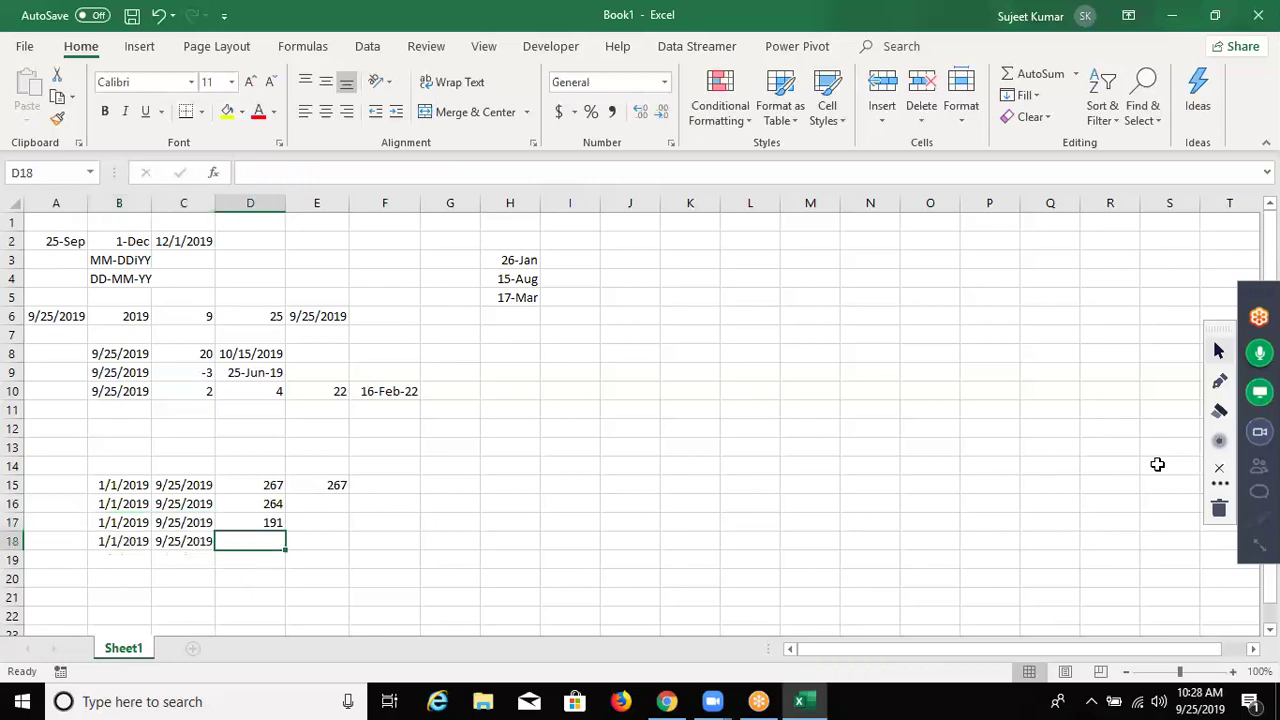
Start a NETWORKDAYS.INTL formula in D18 using B18 and C18 as the dates
type("=")
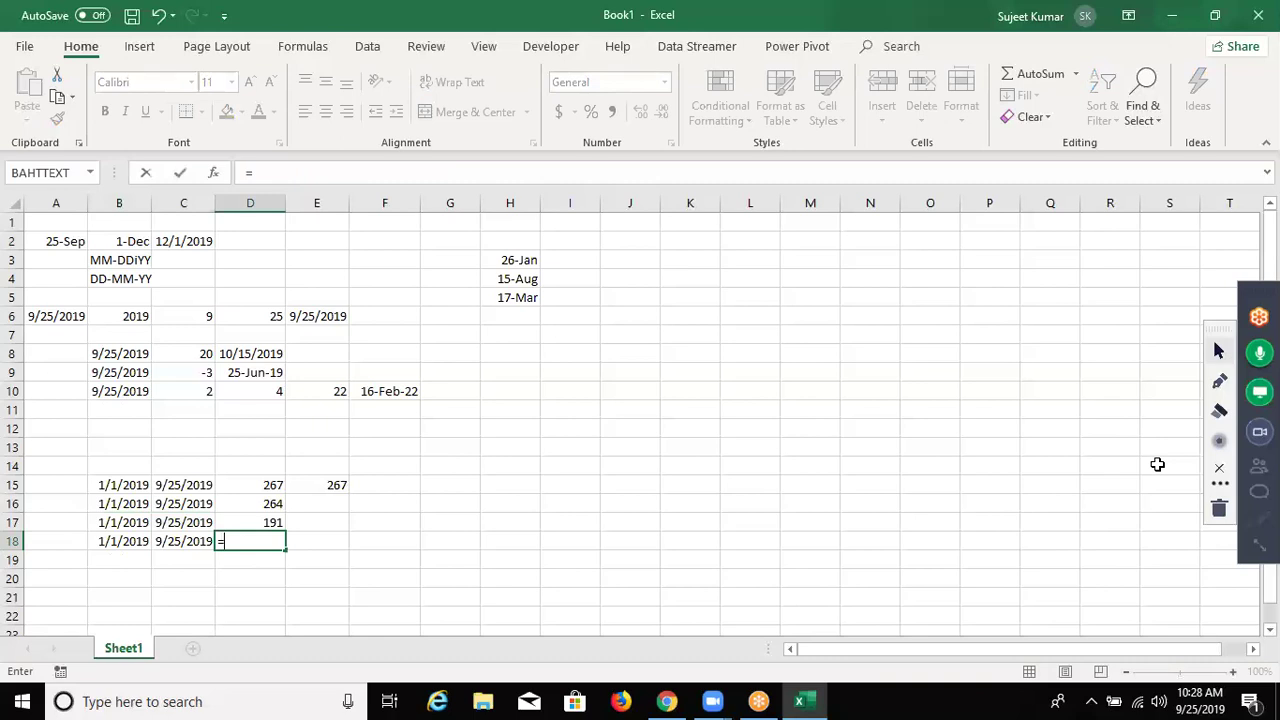
type("NE")
key("Down")
key("Down")
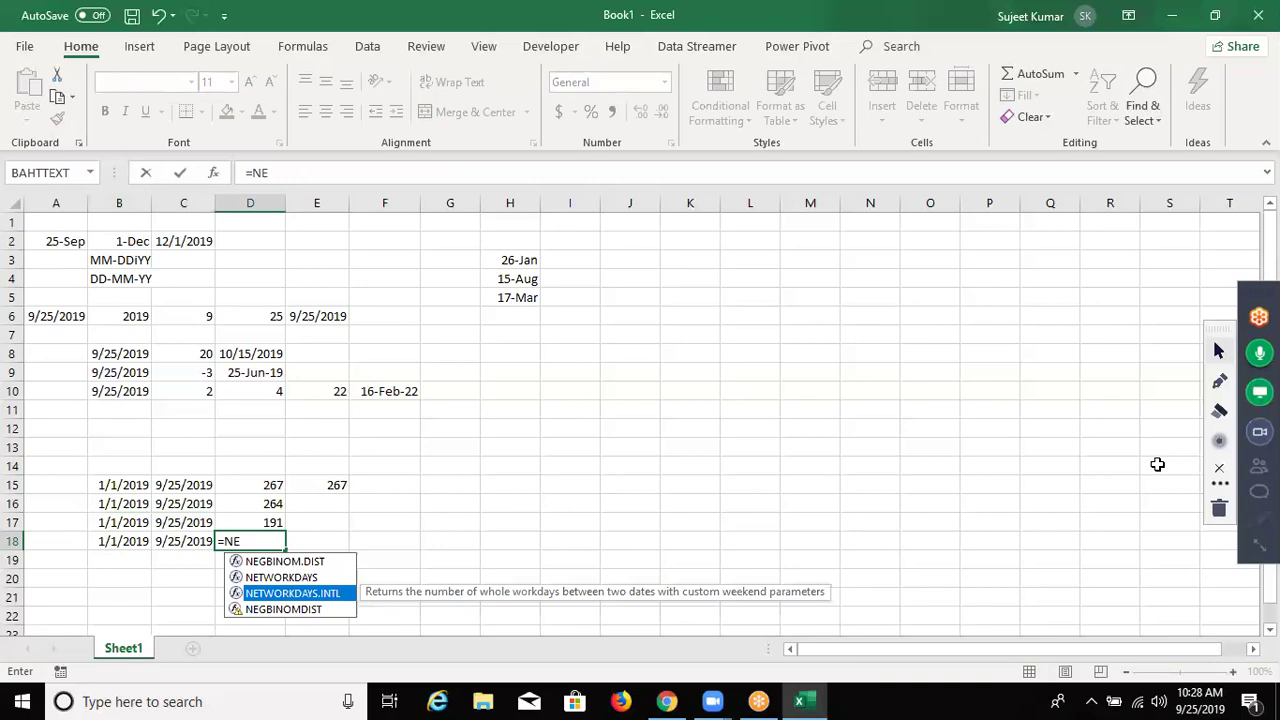
key("Tab")
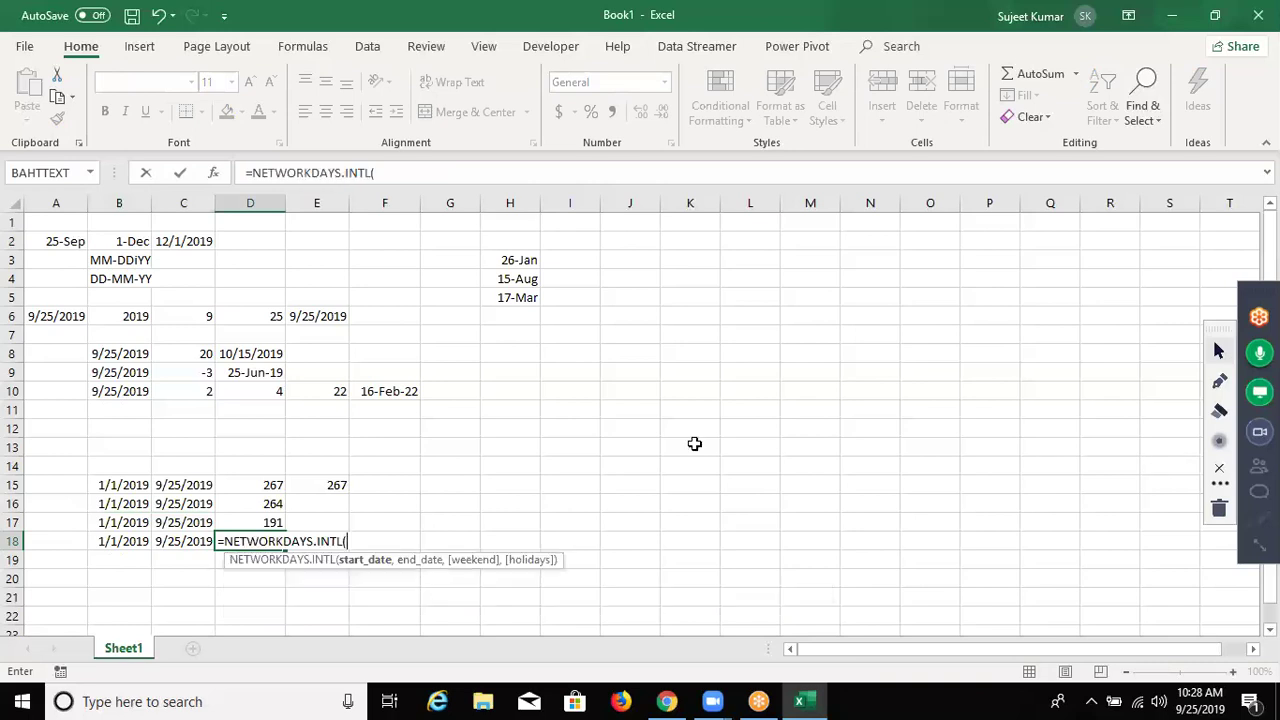
left_click(130, 540)
type(",")
left_click(184, 542)
type(",")
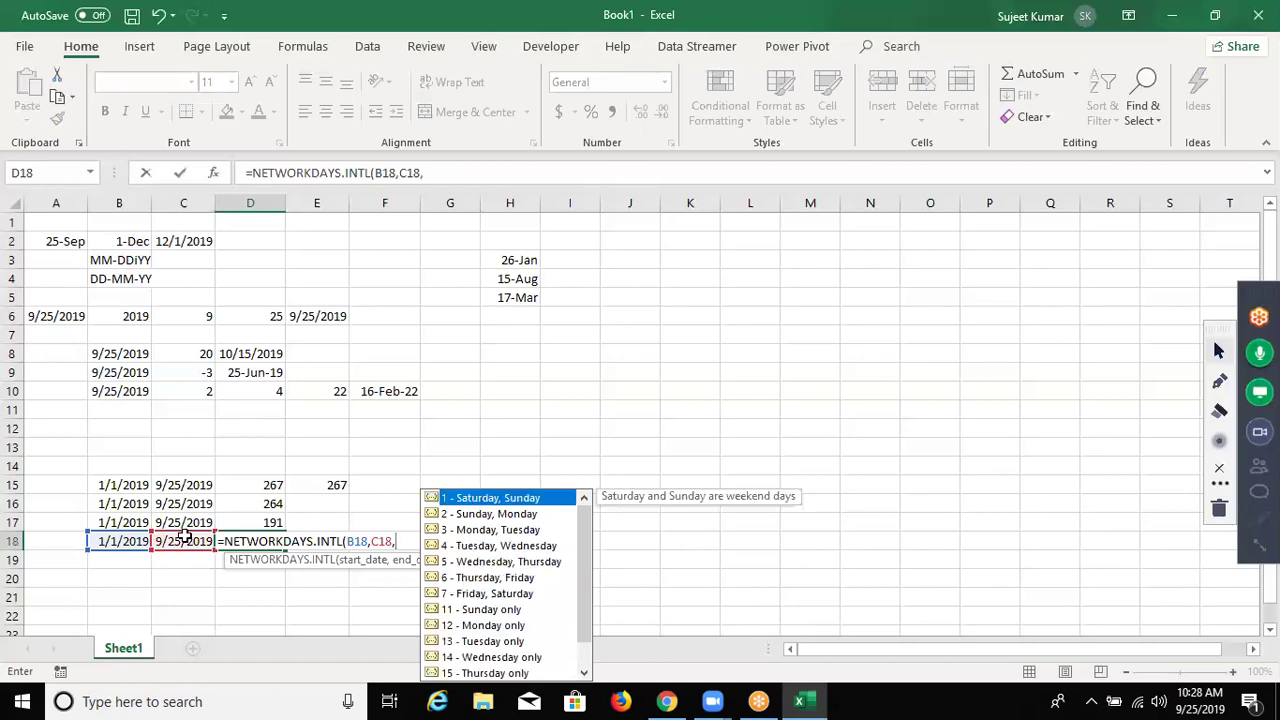
Choose weekend option 11 (Sunday only) and holidays H1:H12, giving 228 workdays
key("Down")
key("Down")
key("Down")
key("Down")
key("Down")
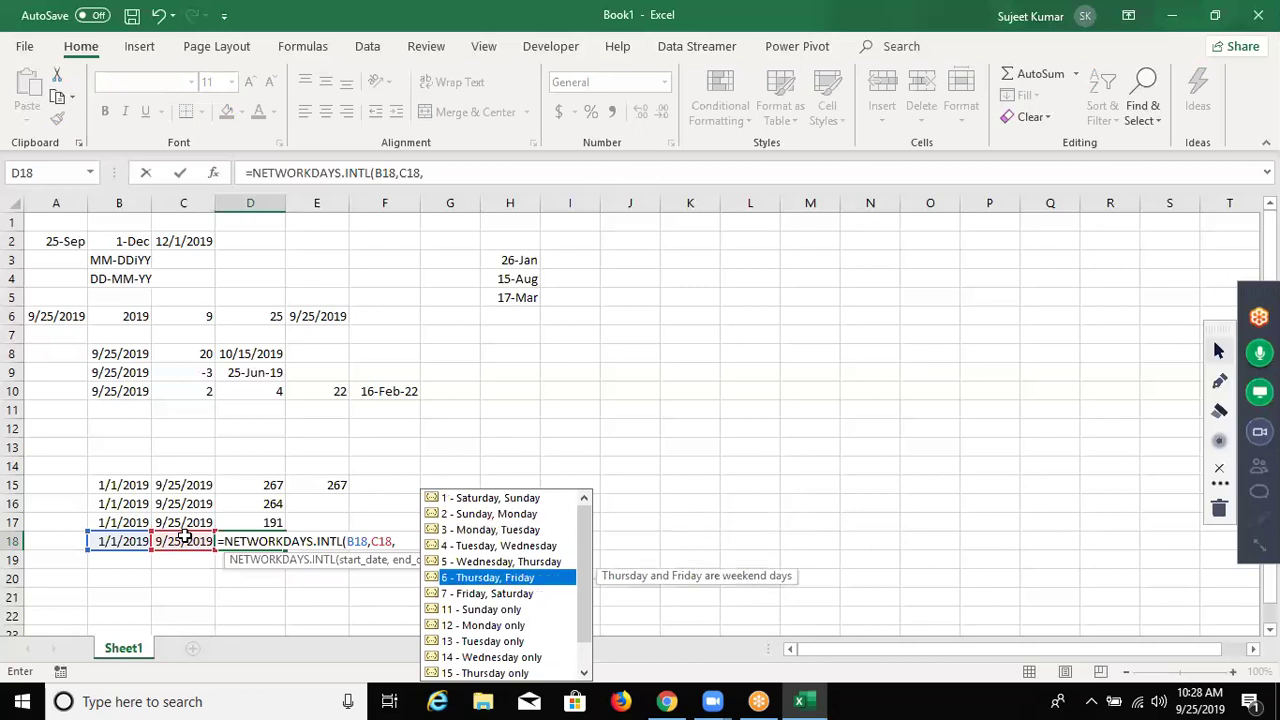
key("Down")
key("Down")
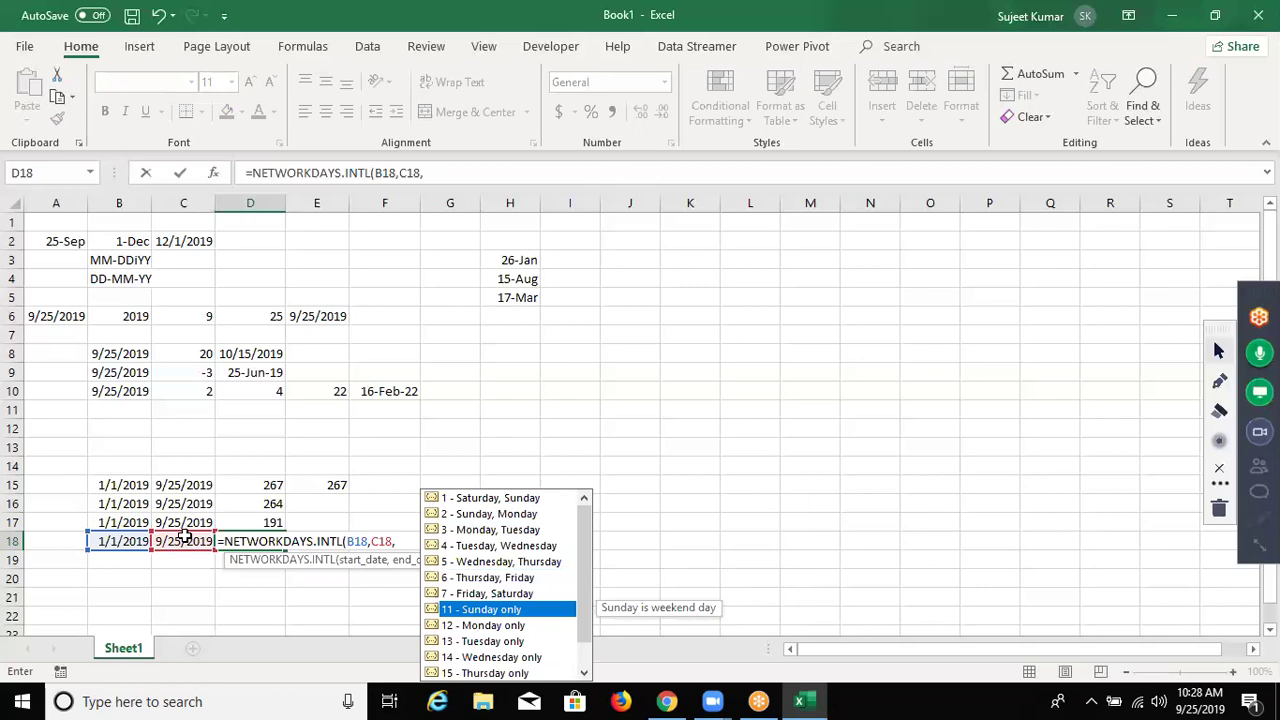
key("Tab")
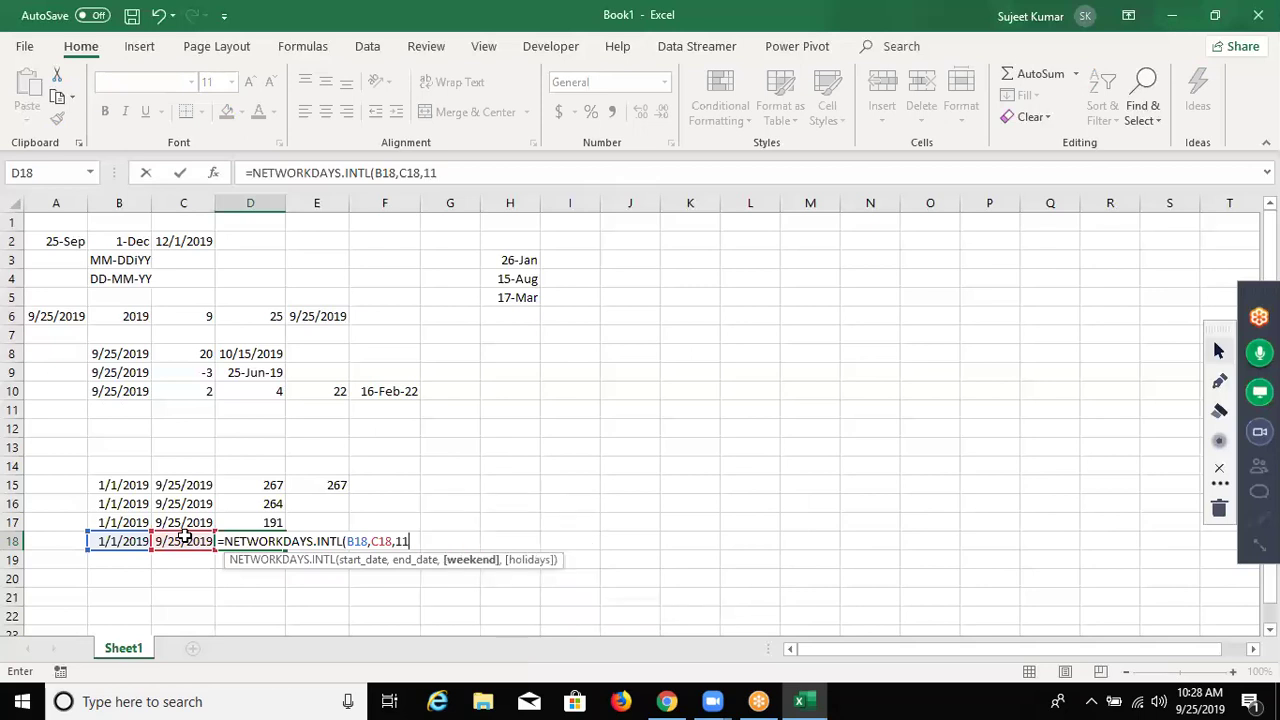
type(",")
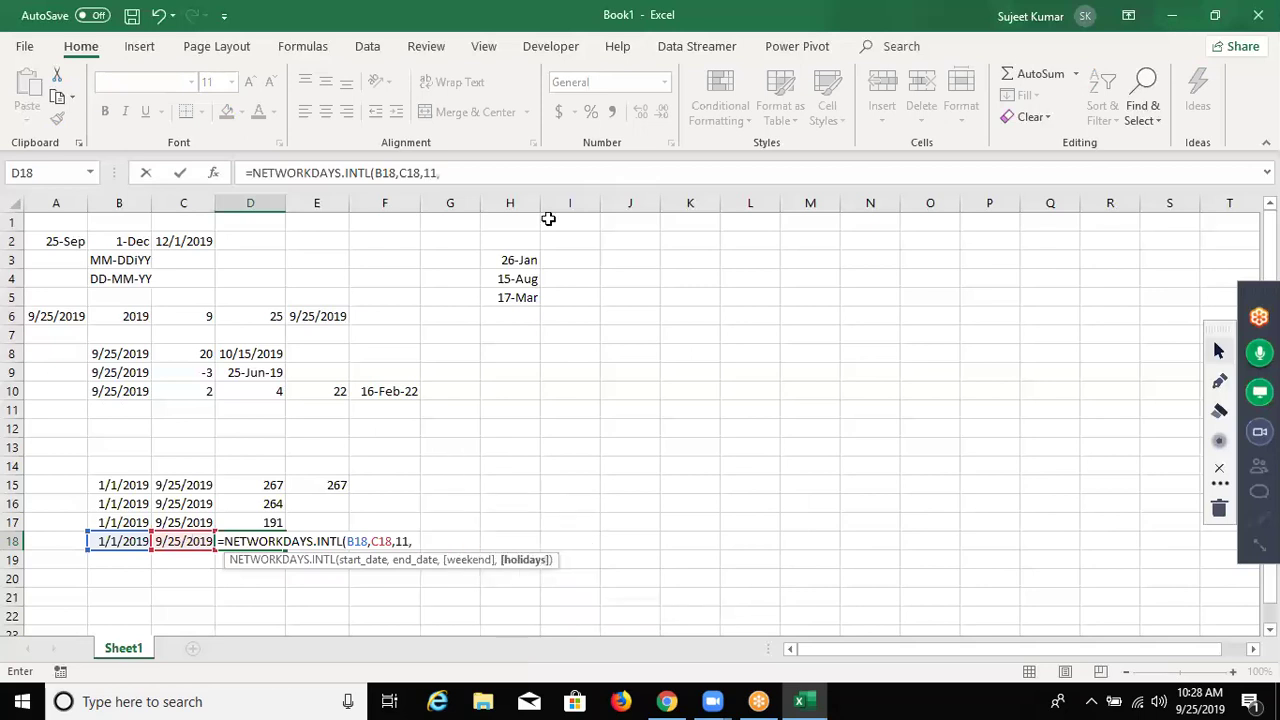
left_click_drag(510, 230, 610, 384)
key("ctrl+Return")
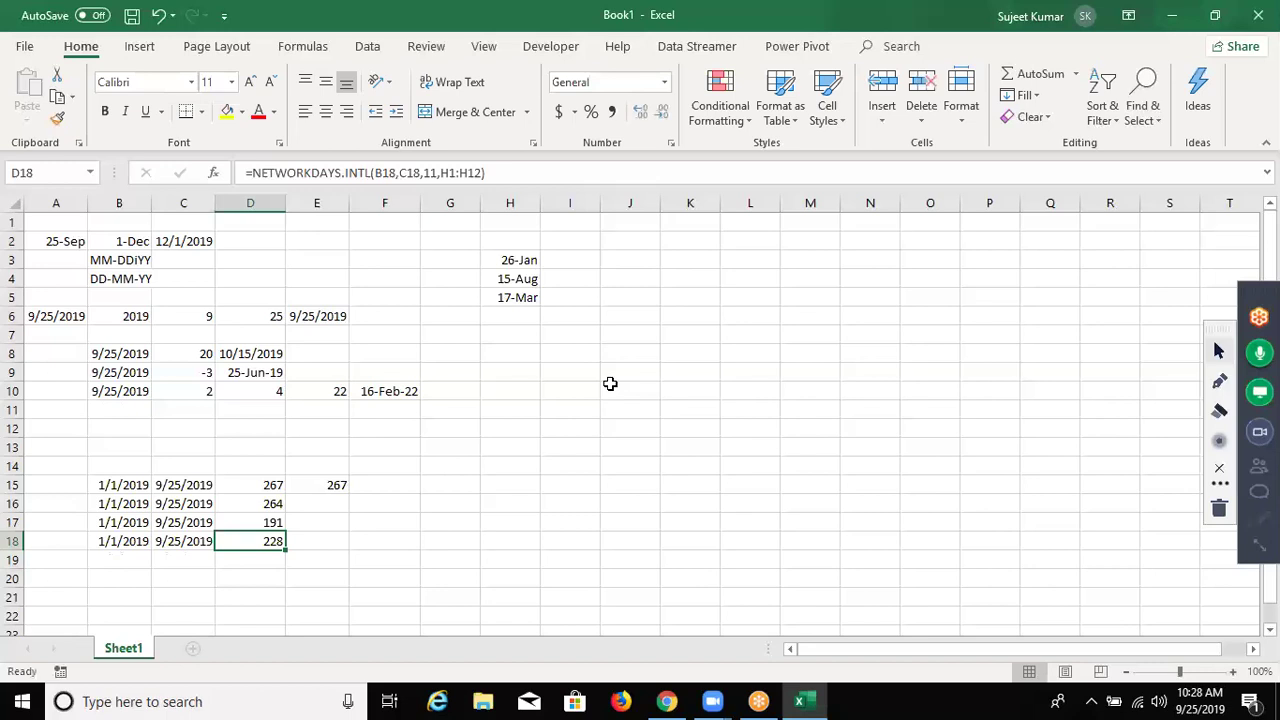
key("Down")
key("Down")
key("Left")
key("Left")
key("Up")
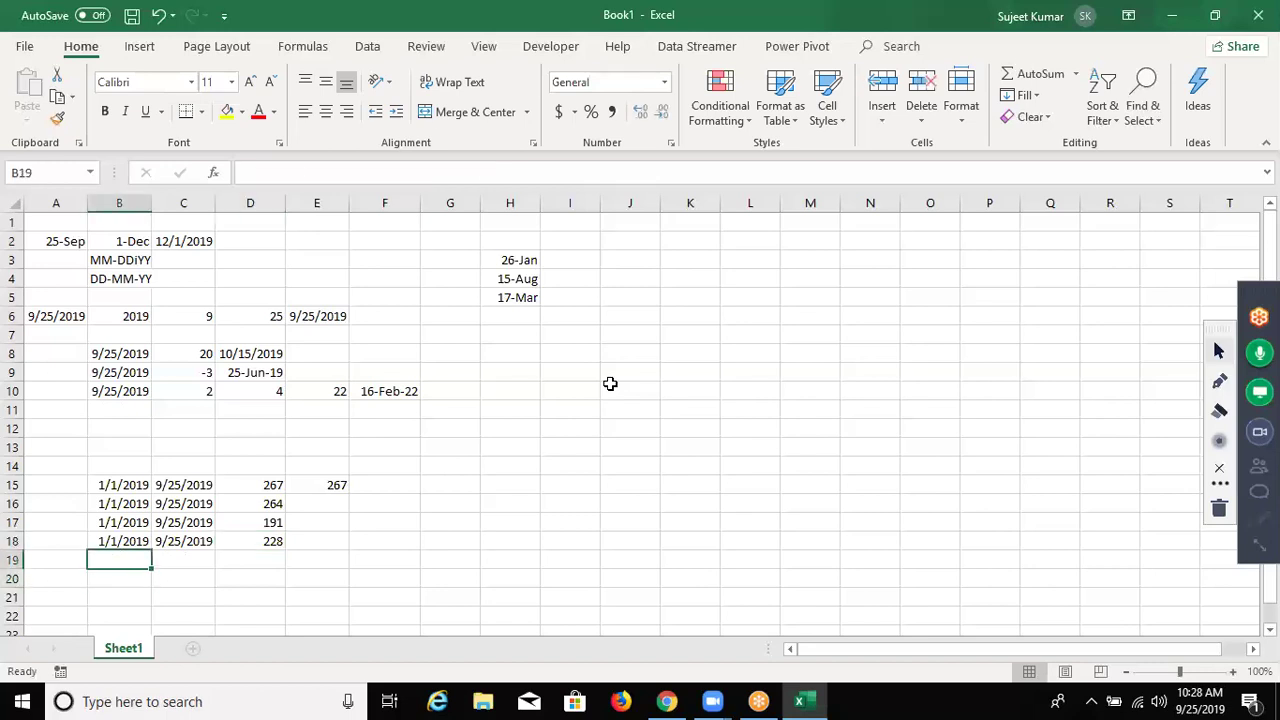
Put today's date (9/25/2019) in B19 and the number 15 in C19
key("ctrl+semicolon")
key("Tab")
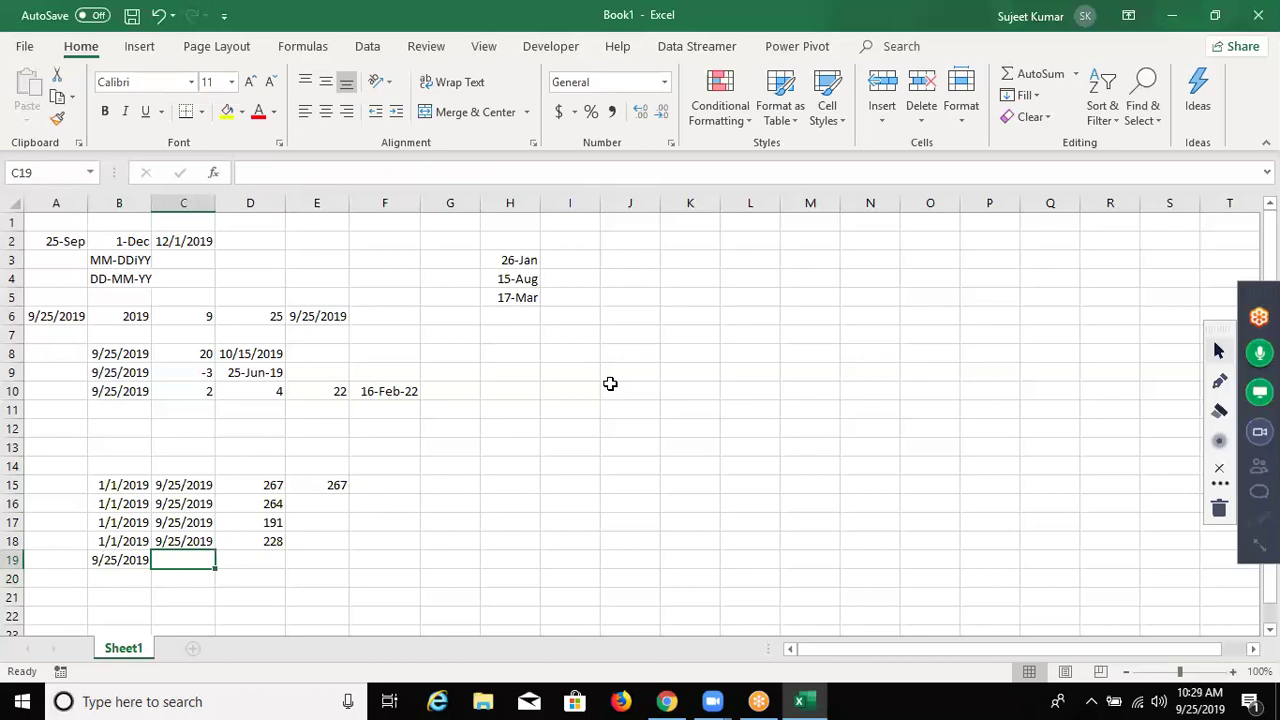
type("15")
key("Tab")
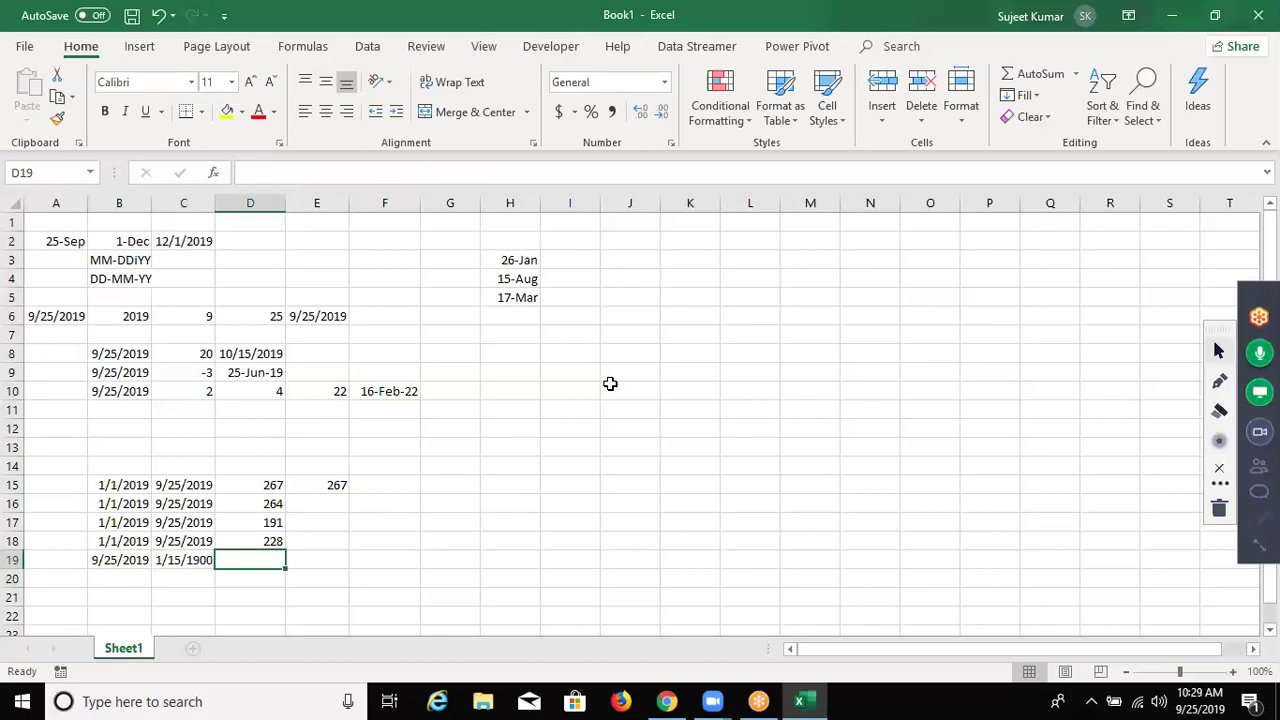
key("Left")
key("ctrl+shift+grave")
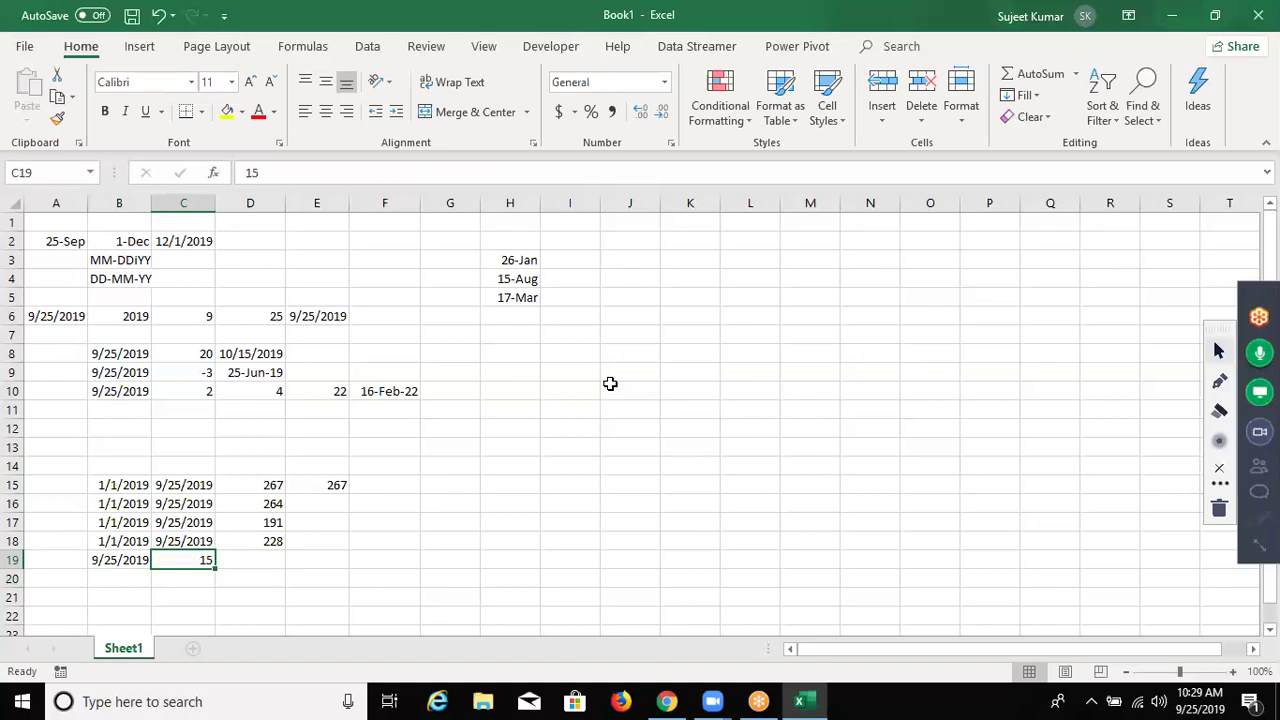
key("Right")
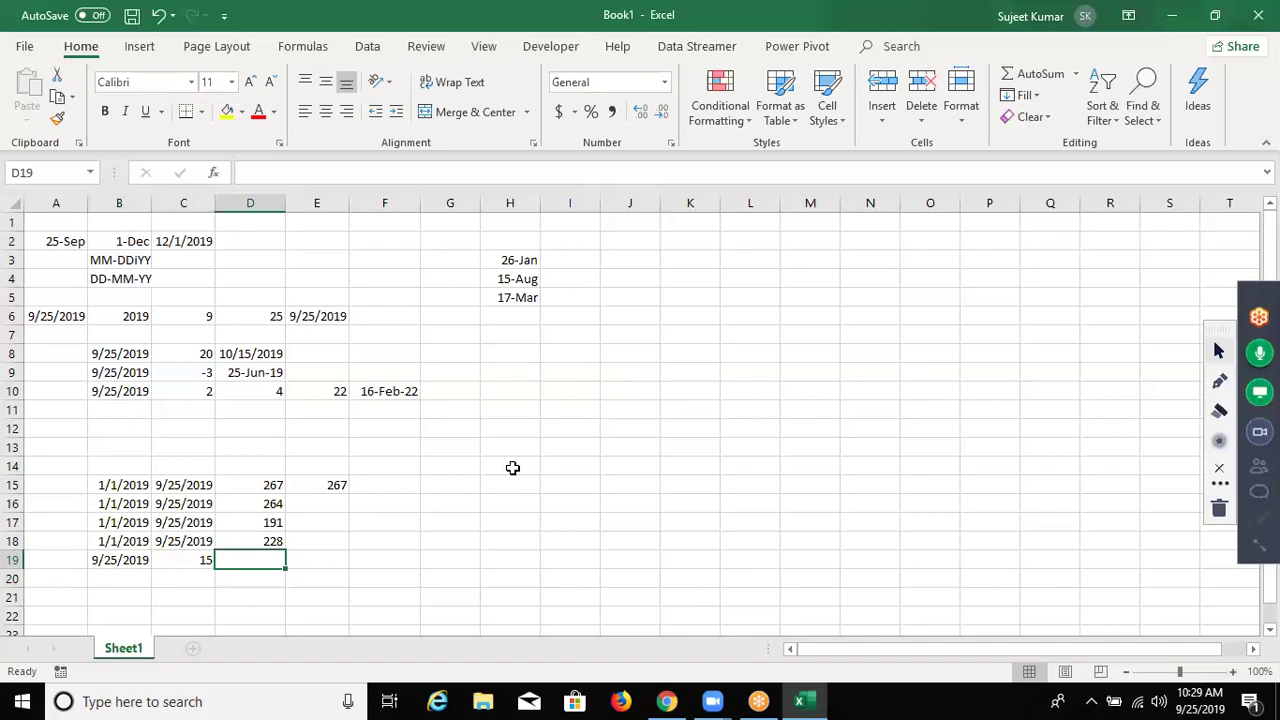
Enter =WORKDAY(B19,C19,H1:H19) in D19 and format it as a date, 16-Oct-19
left_click_drag(510, 222, 514, 468)
left_click(252, 568)
type("=WO")
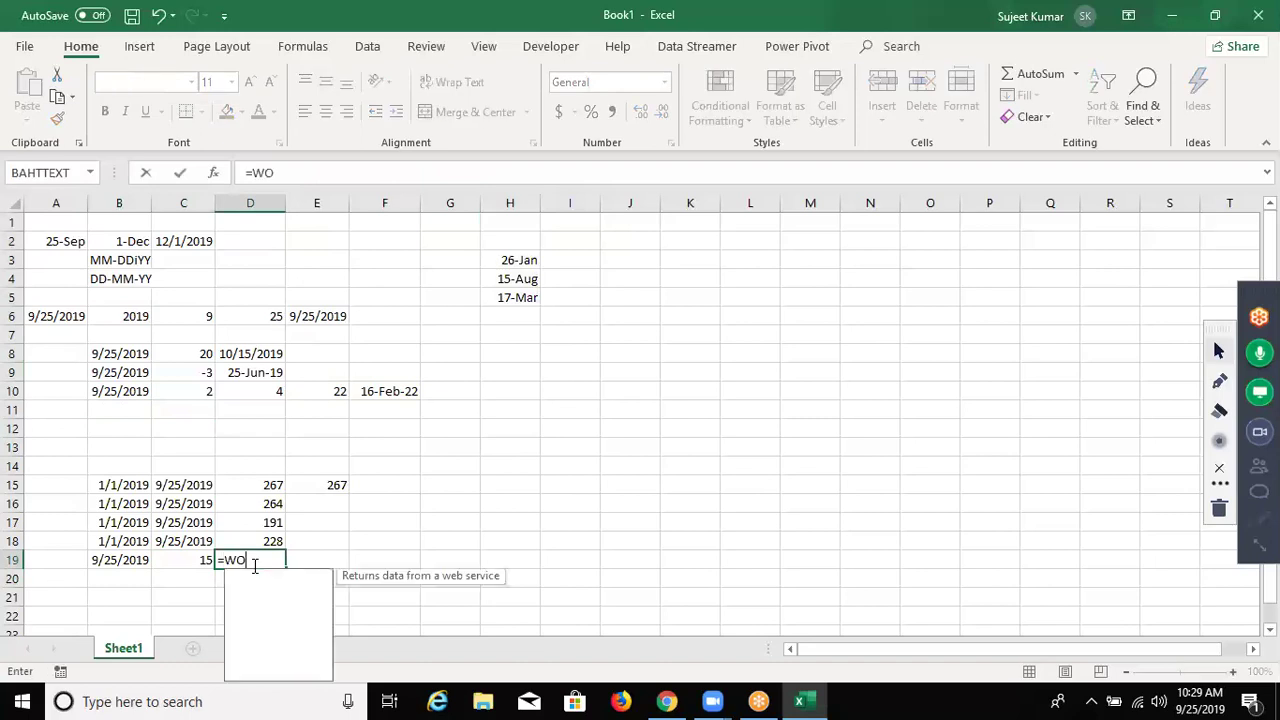
type("R")
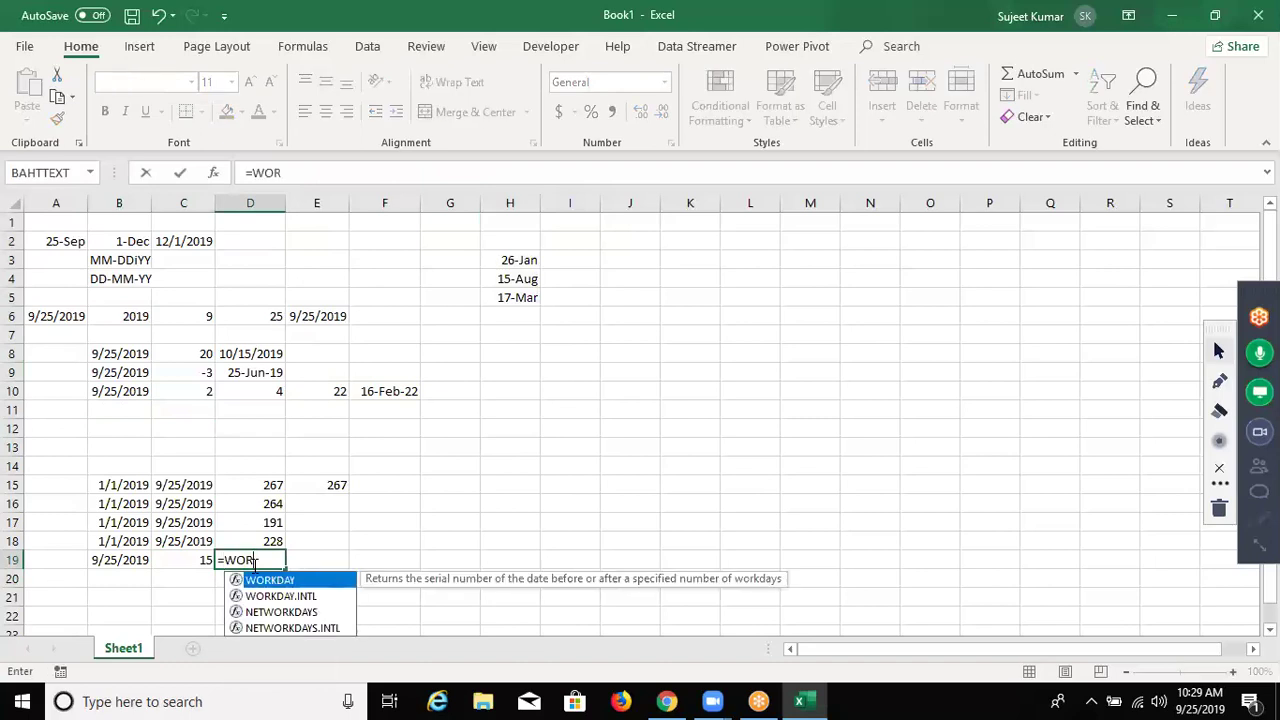
key("Tab")
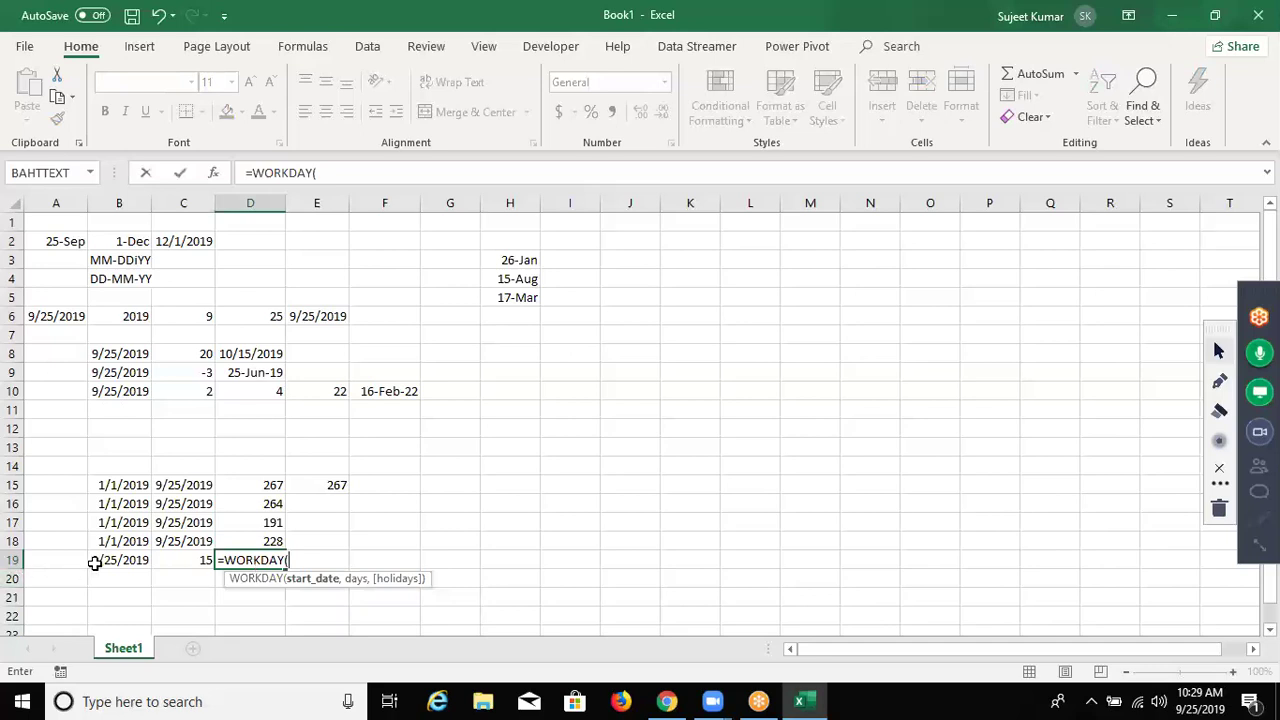
left_click(94, 562)
type(",")
left_click(185, 556)
type(",")
left_click_drag(515, 228, 535, 568)
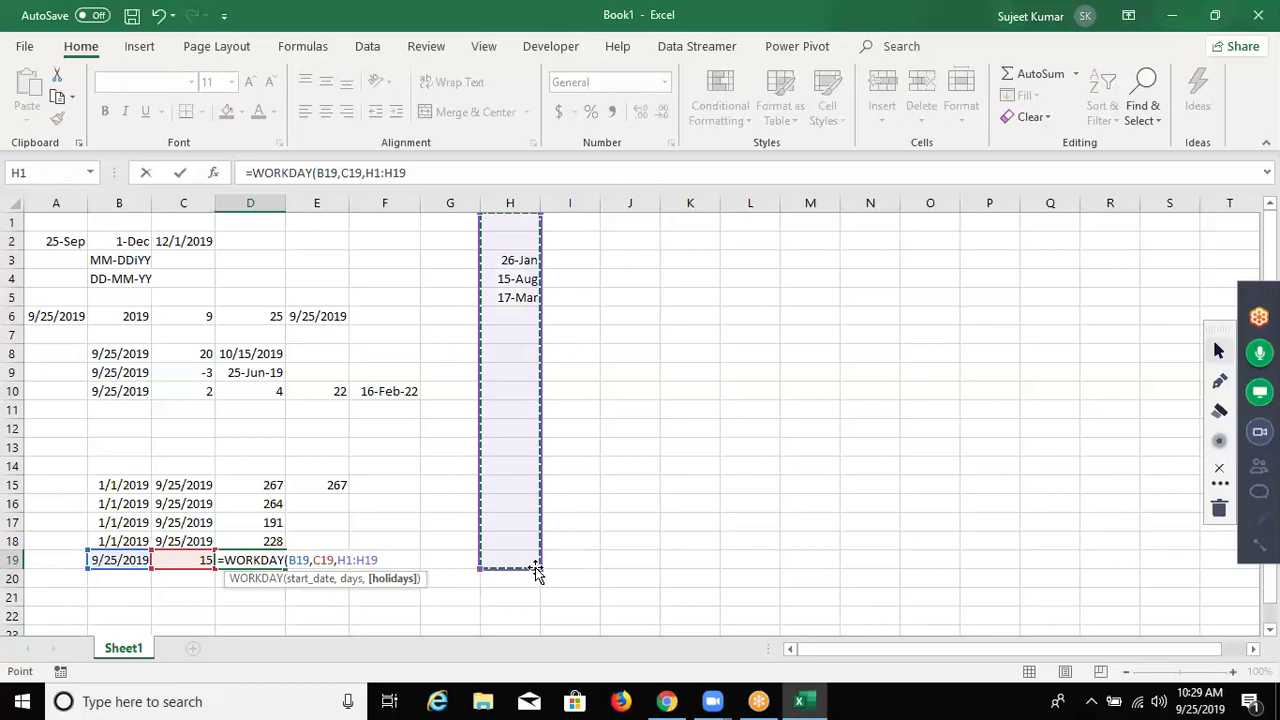
key("Return")
key("Up")
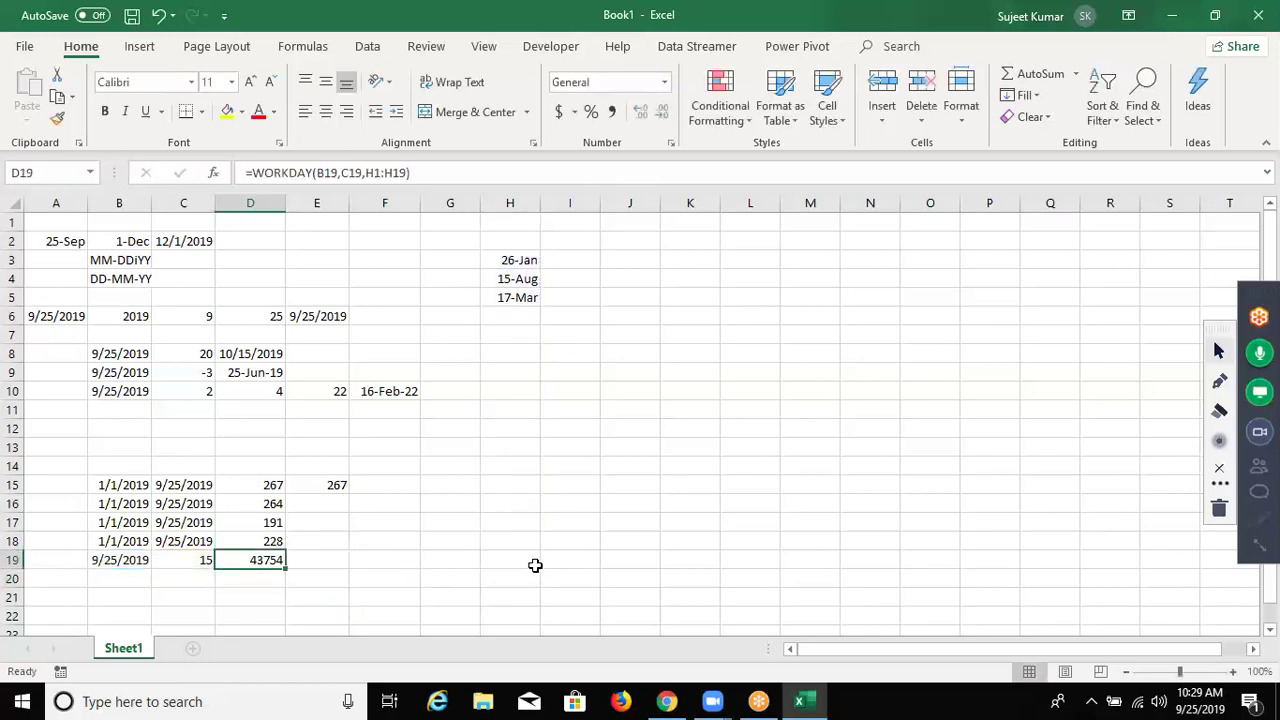
key("ctrl+shift+3")
scroll(535, 563, "down", 3)
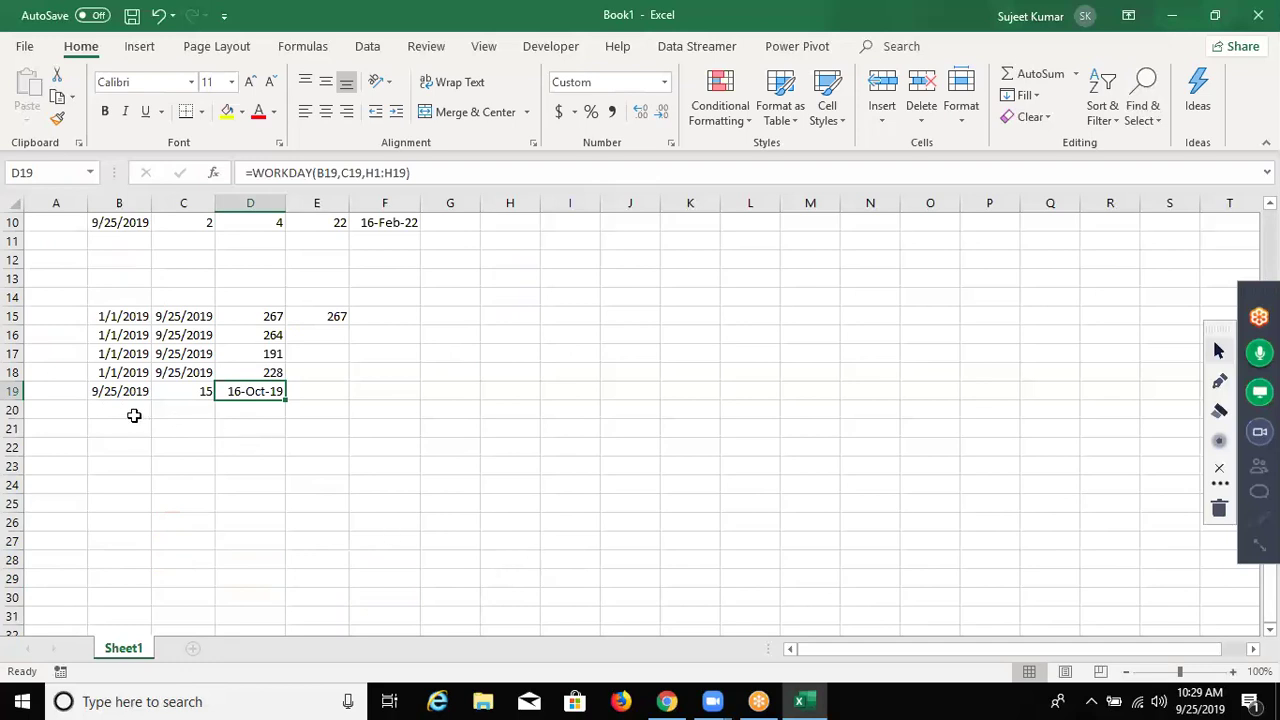
Fill B20:C20 with row 19's date 9/25/2019 and 15 days
left_click_drag(134, 413, 190, 419)
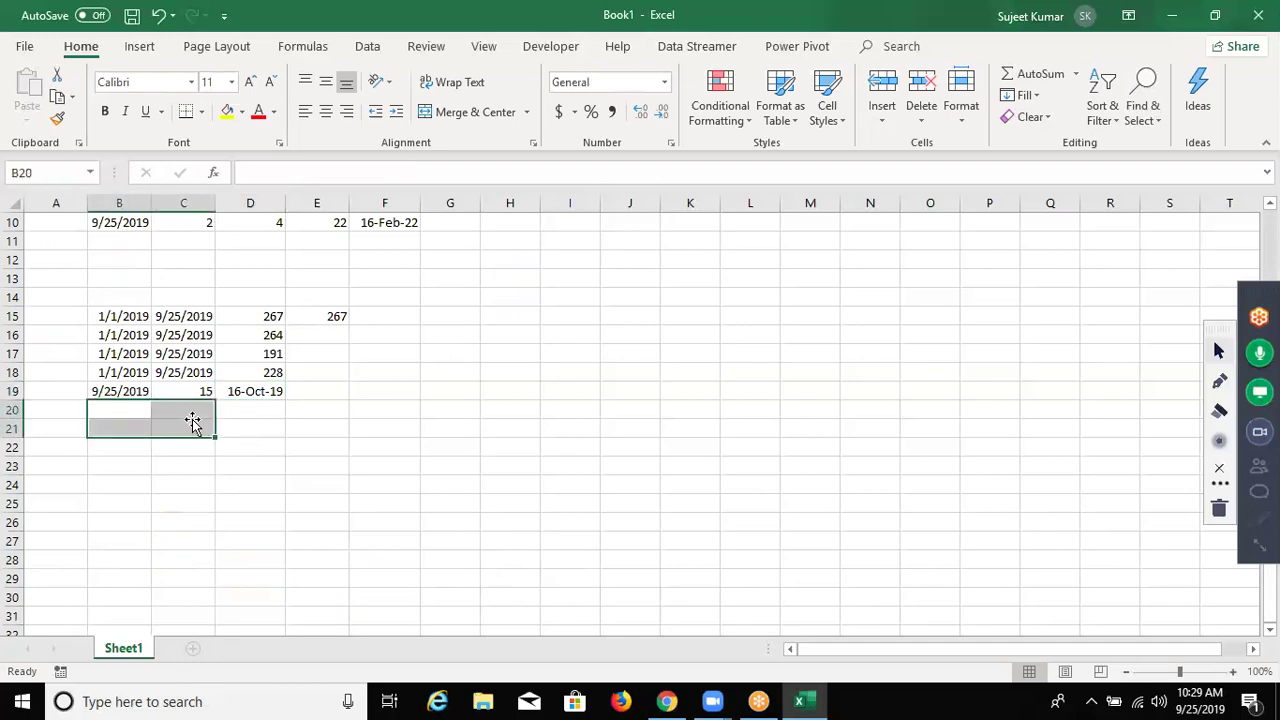
key("shift+Up")
key("ctrl+d")
left_click(192, 417)
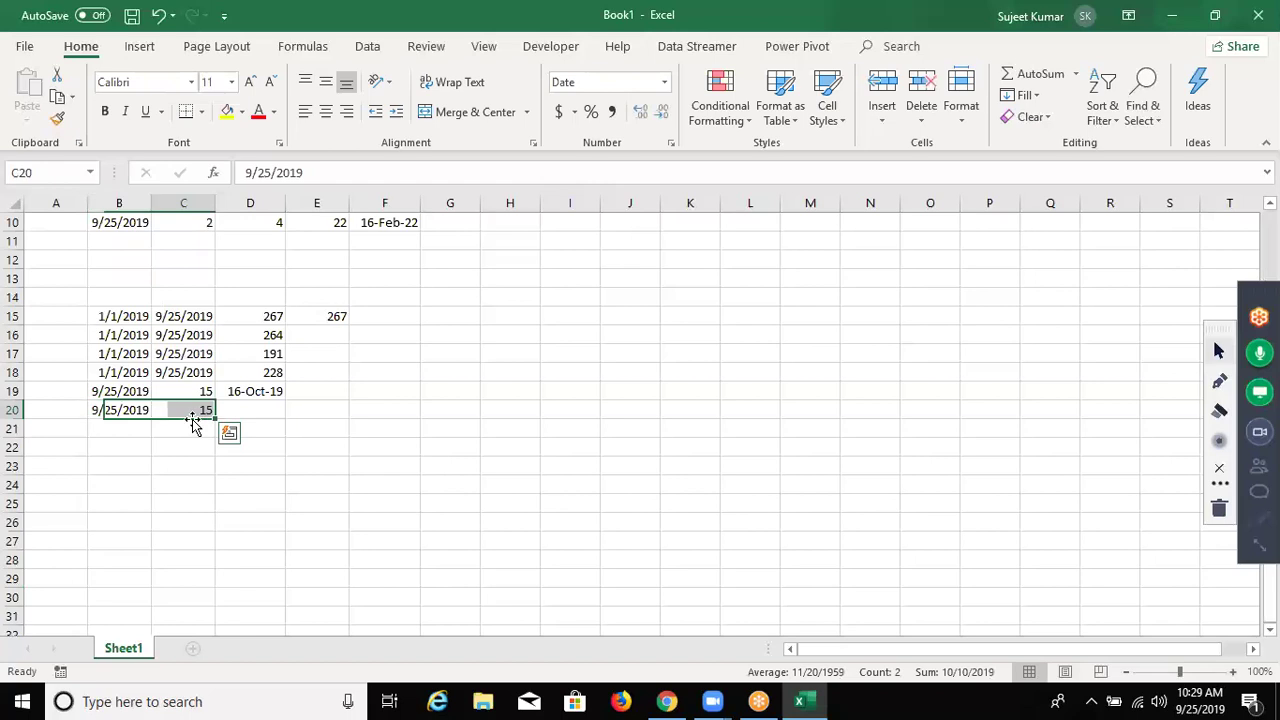
key("Right")
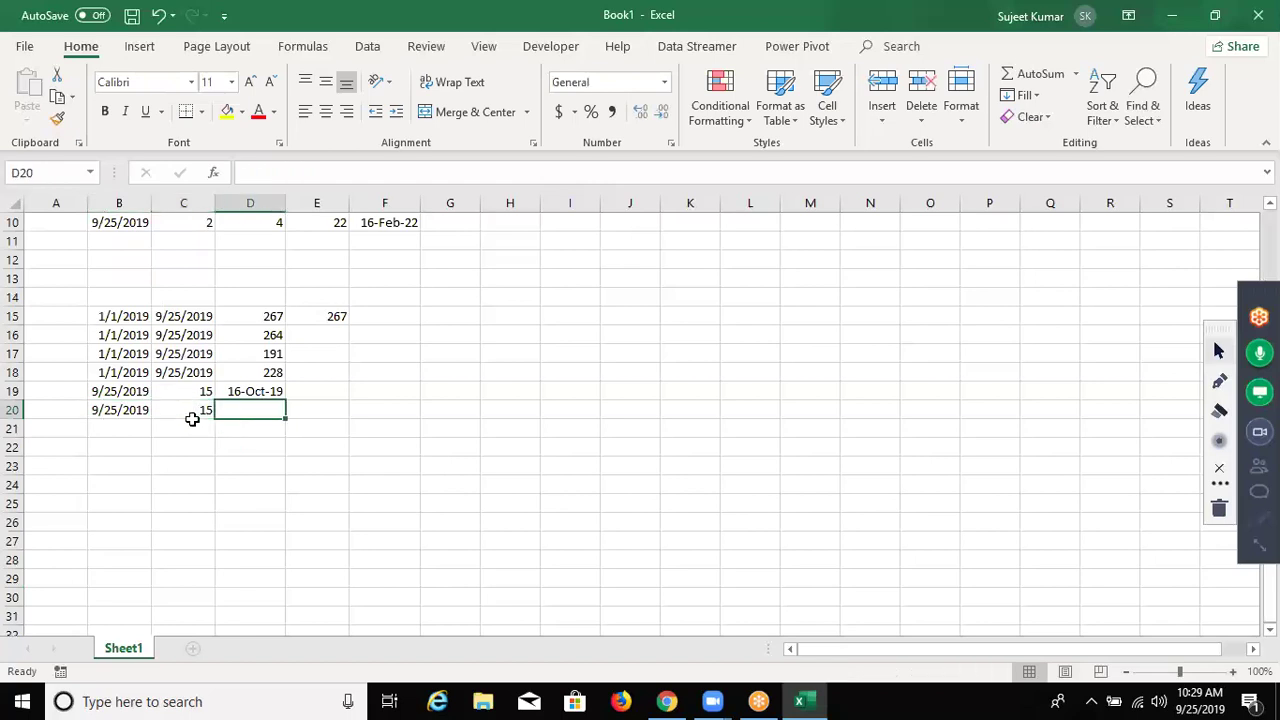
Enter =WORKDAY.INTL(B20,C20,11) in D20 as date 12-Oct-19, then insert today's date in B23
type("=WO")
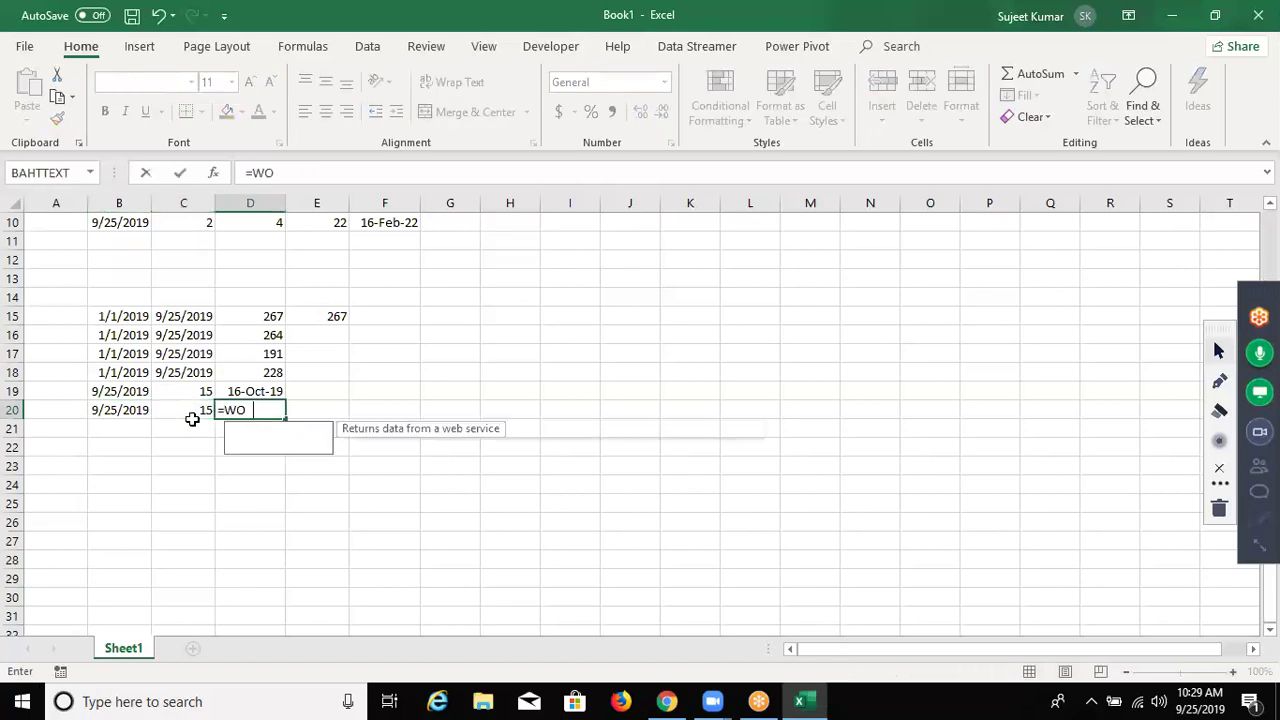
type("R")
key("Down")
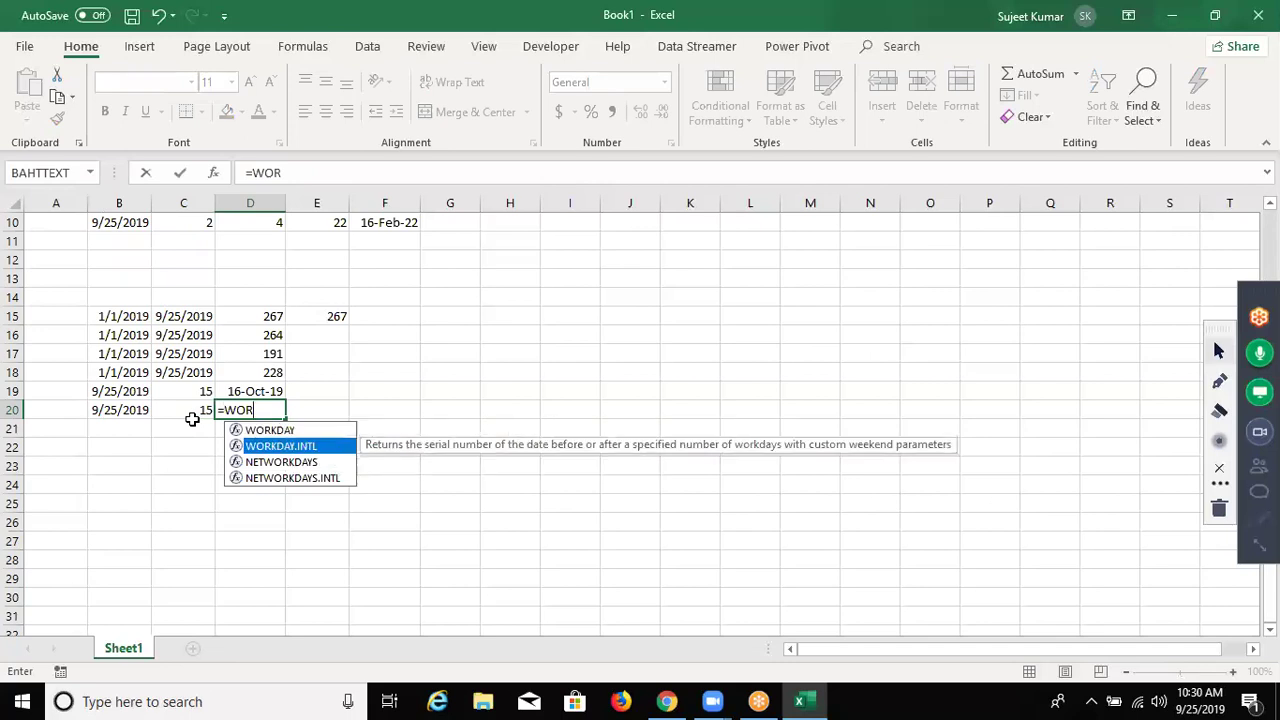
key("Tab")
key("Left")
key("Left")
type(",")
key("Left")
type(",")
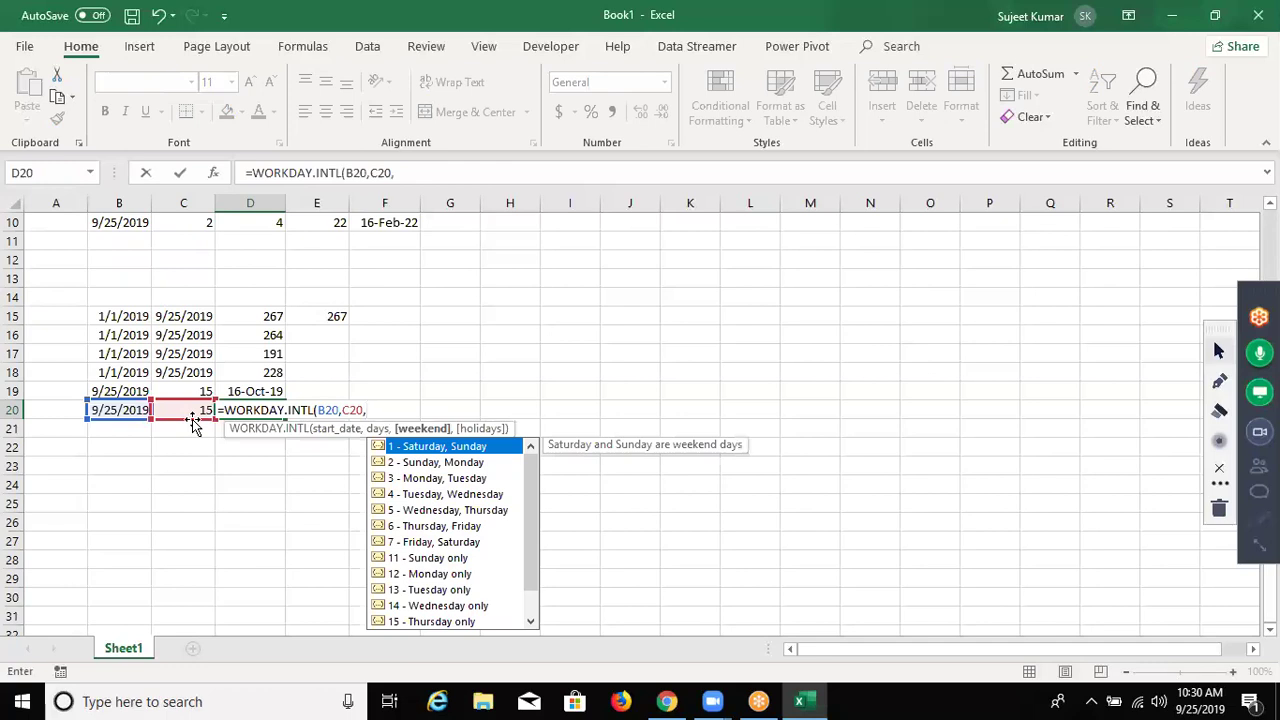
key("Down")
key("Down")
key("Down")
key("Down")
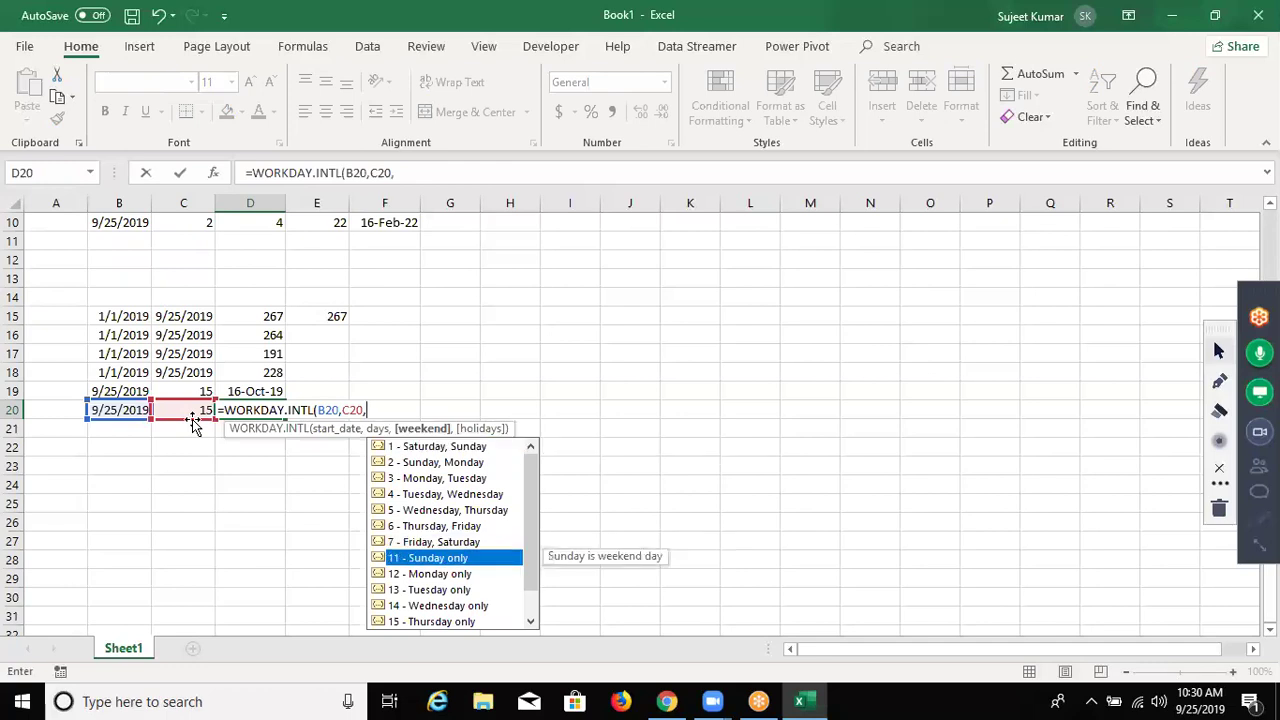
key("Tab")
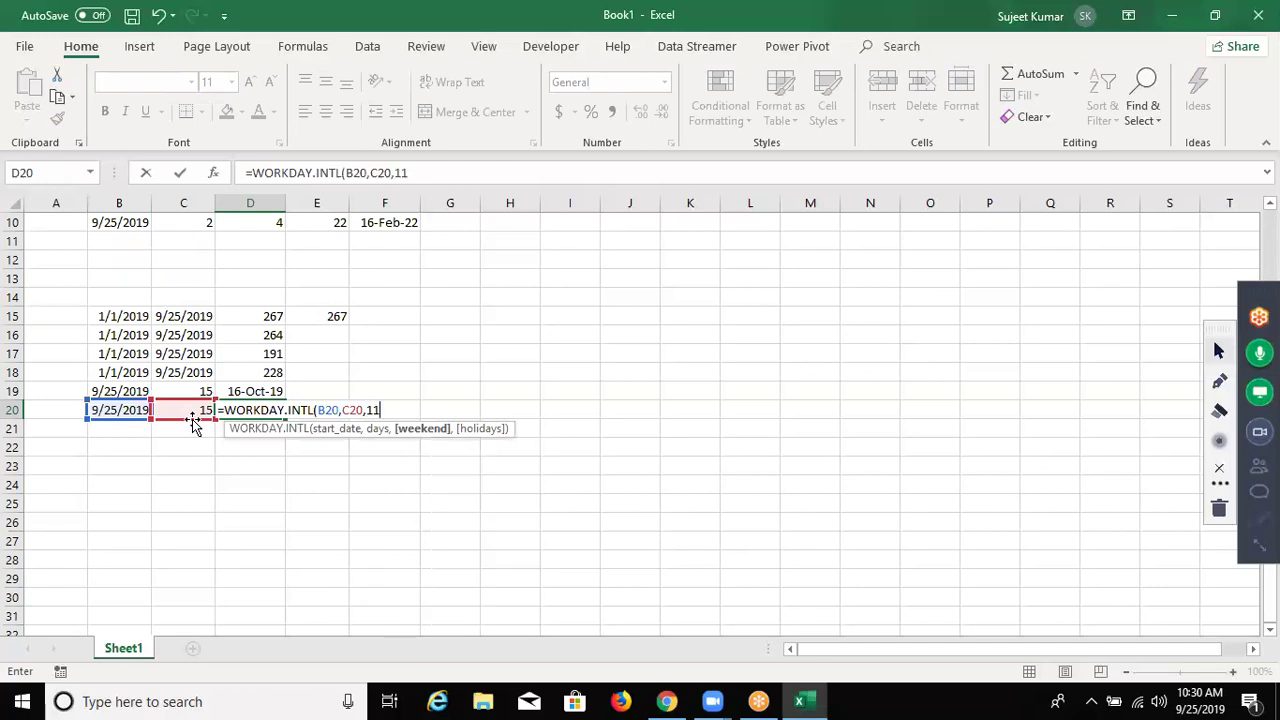
key("Return")
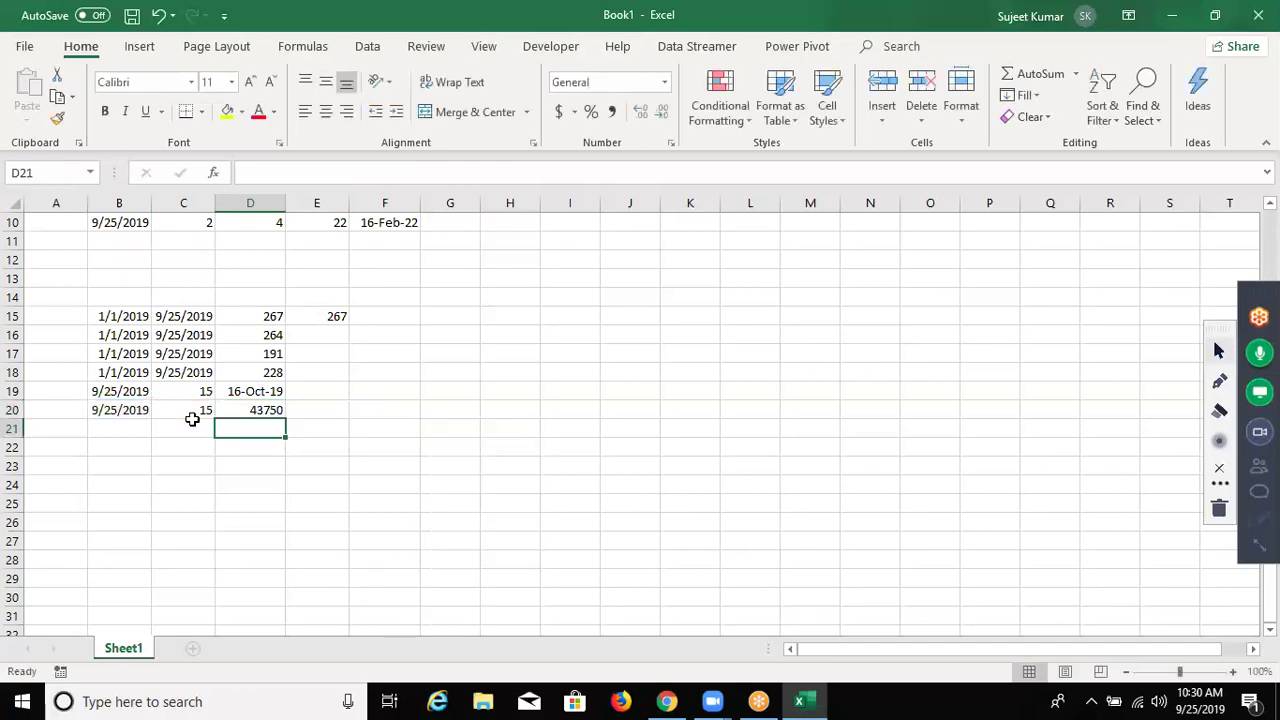
key("Up")
key("ctrl+shift+3")
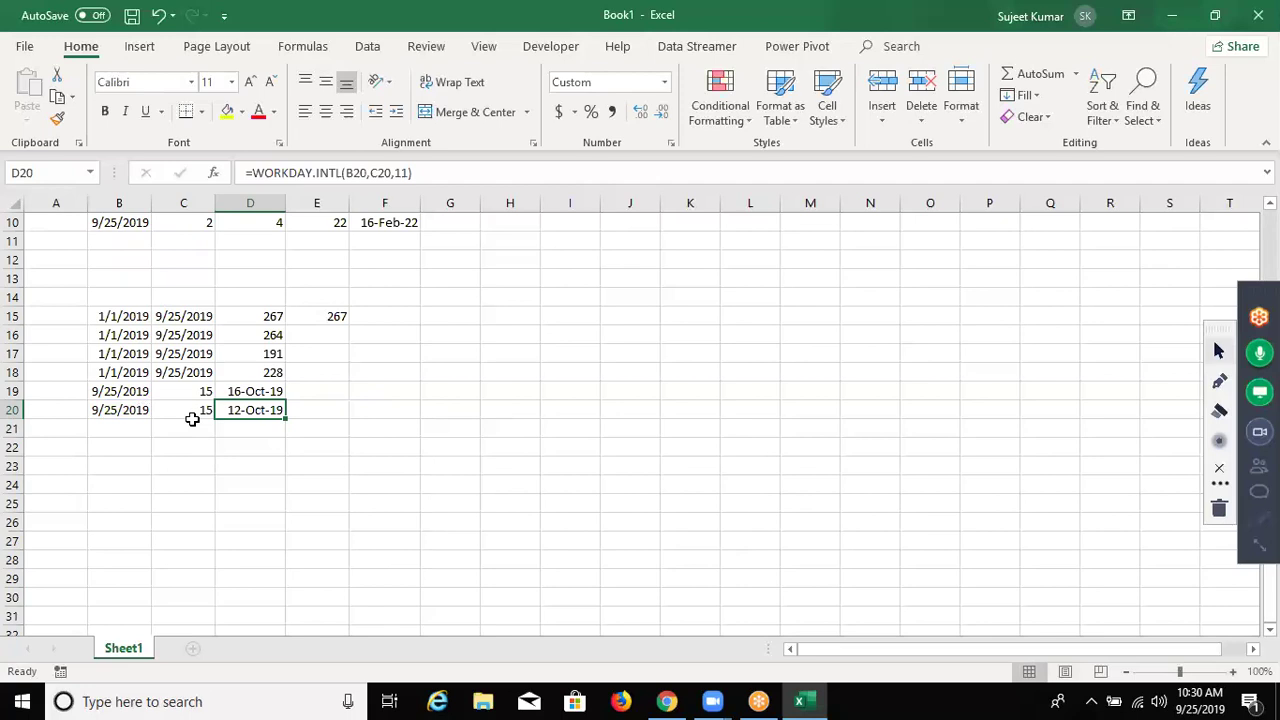
left_click(112, 462)
key("ctrl+semicolon")
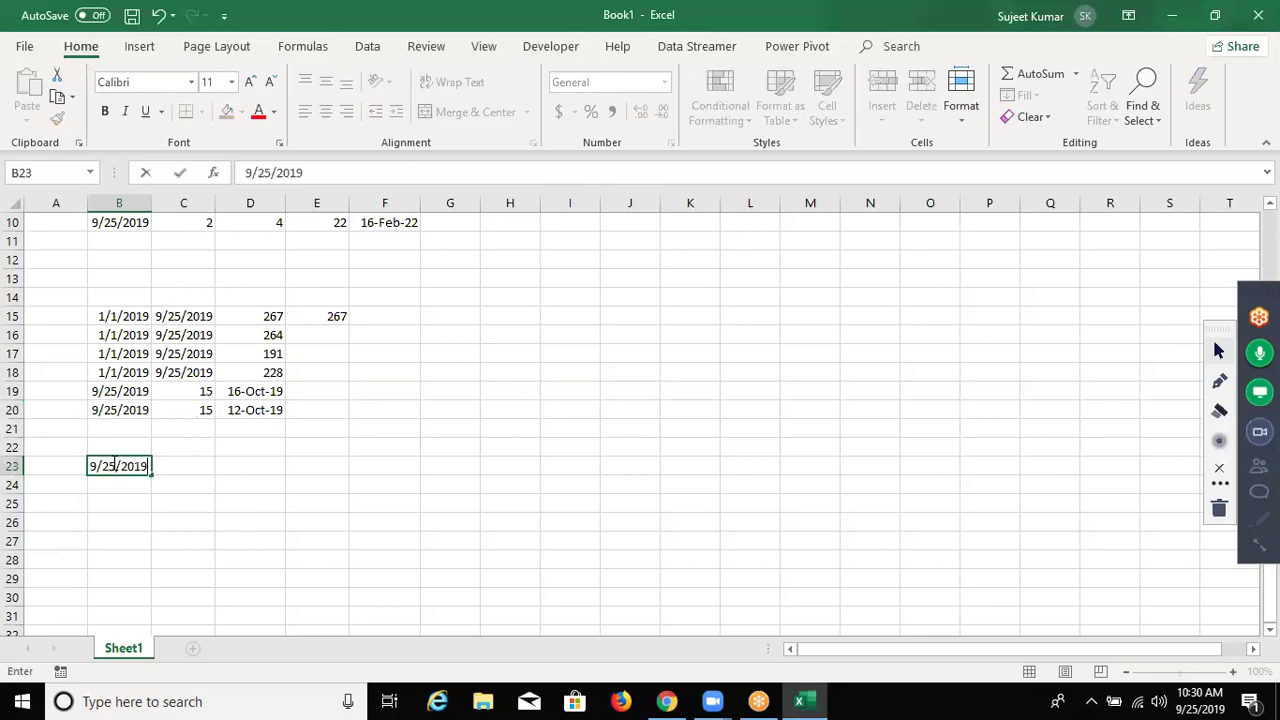
Commit today's date in B23 and enter =EOMONTH(B23,0) in C23, shown as 30-Sep-19
key("Tab")
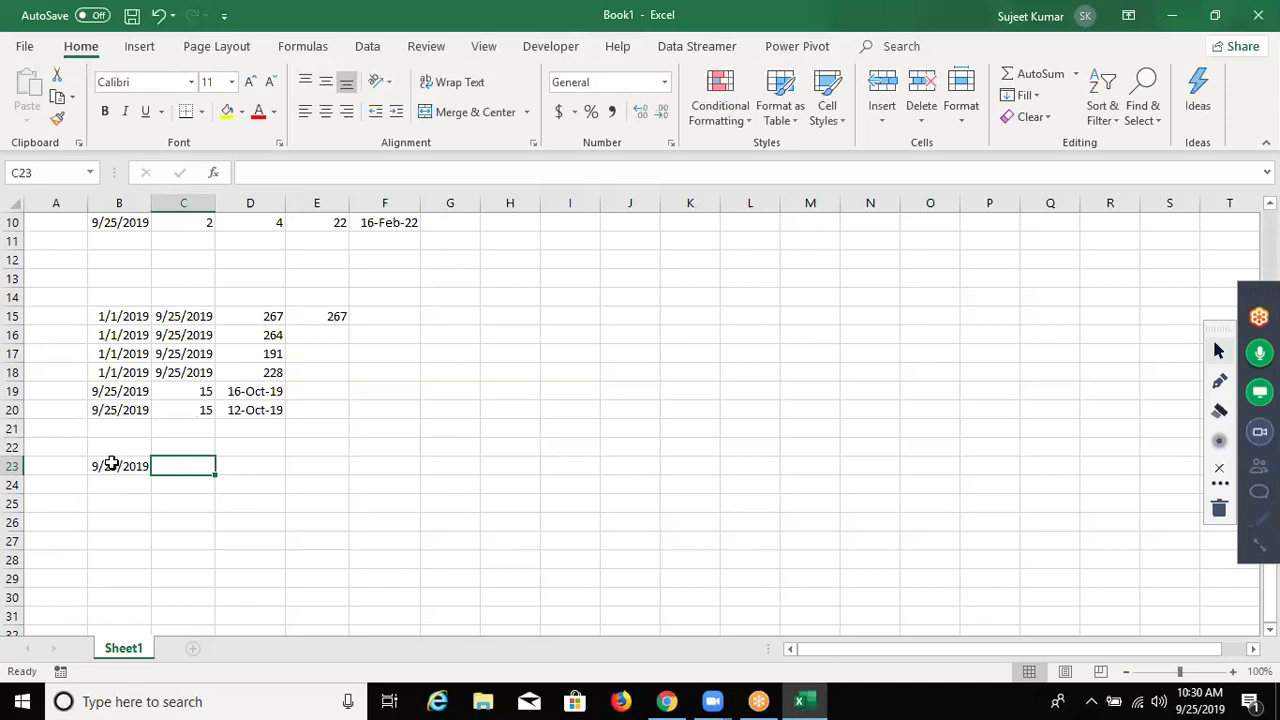
type("=")
type("E")
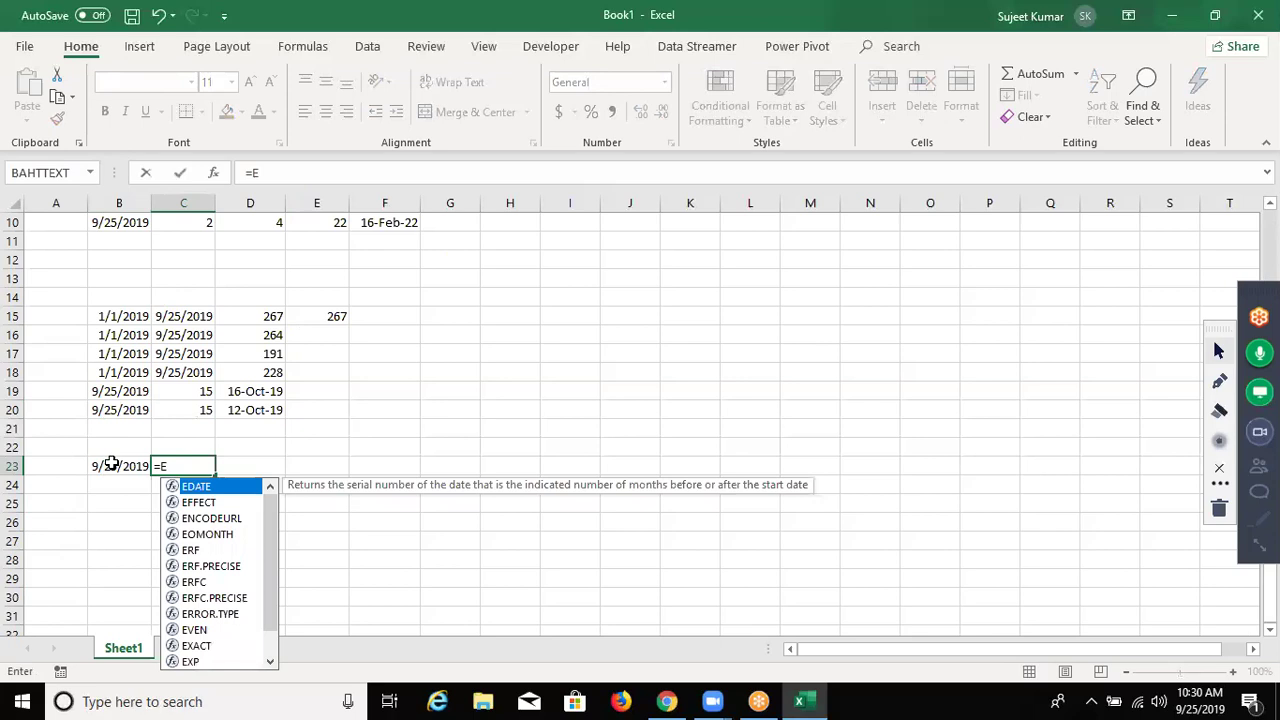
type("O")
key("Tab")
left_click(112, 465)
type(",")
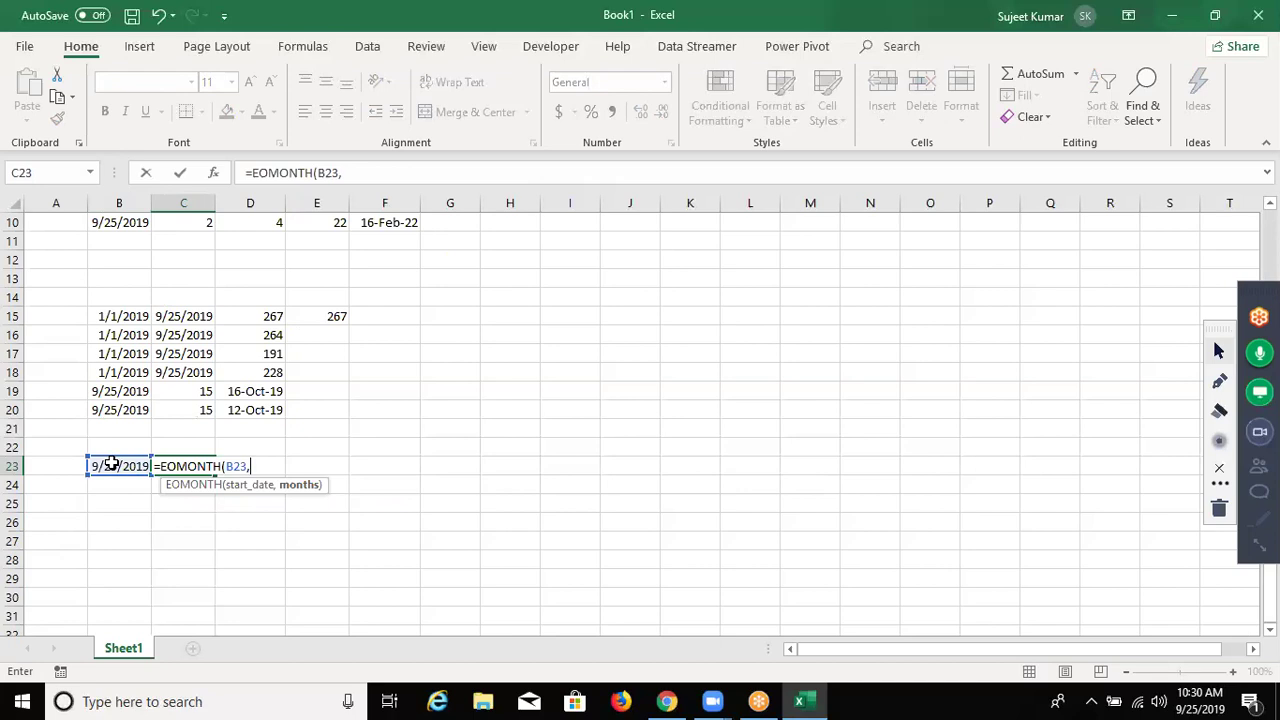
type("0")
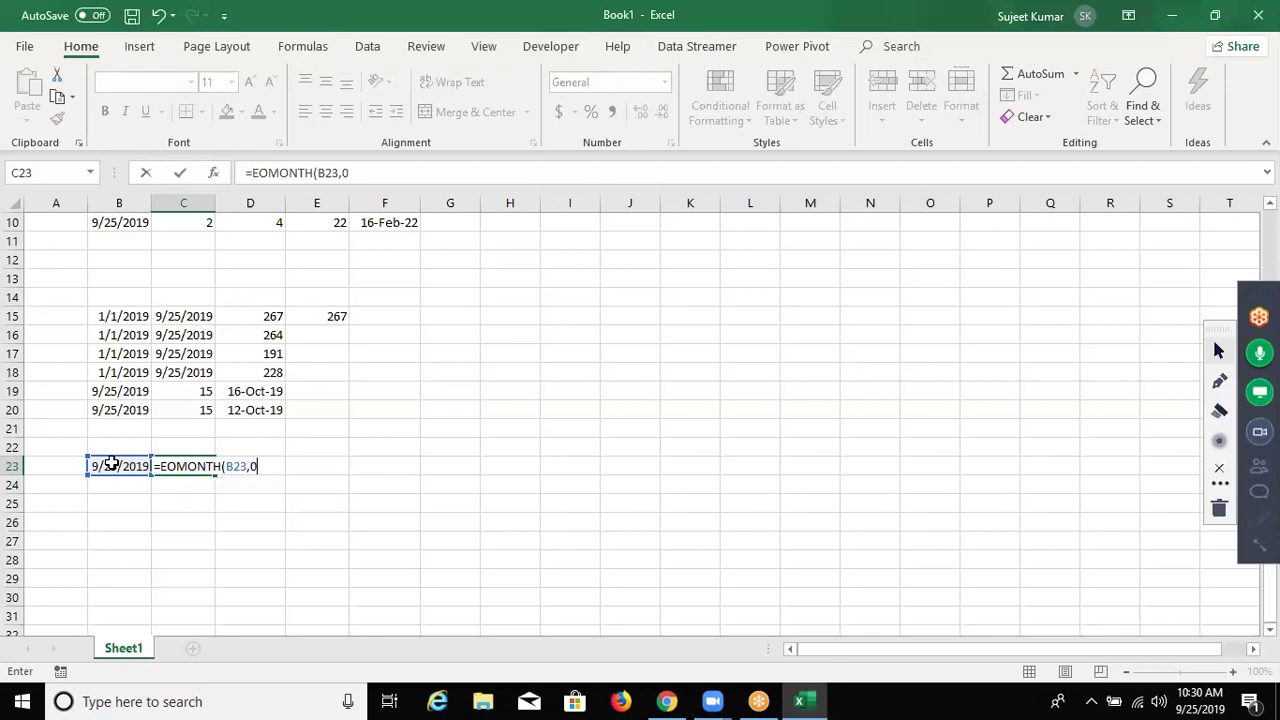
key("ctrl+Return")
key("ctrl+shift+3")
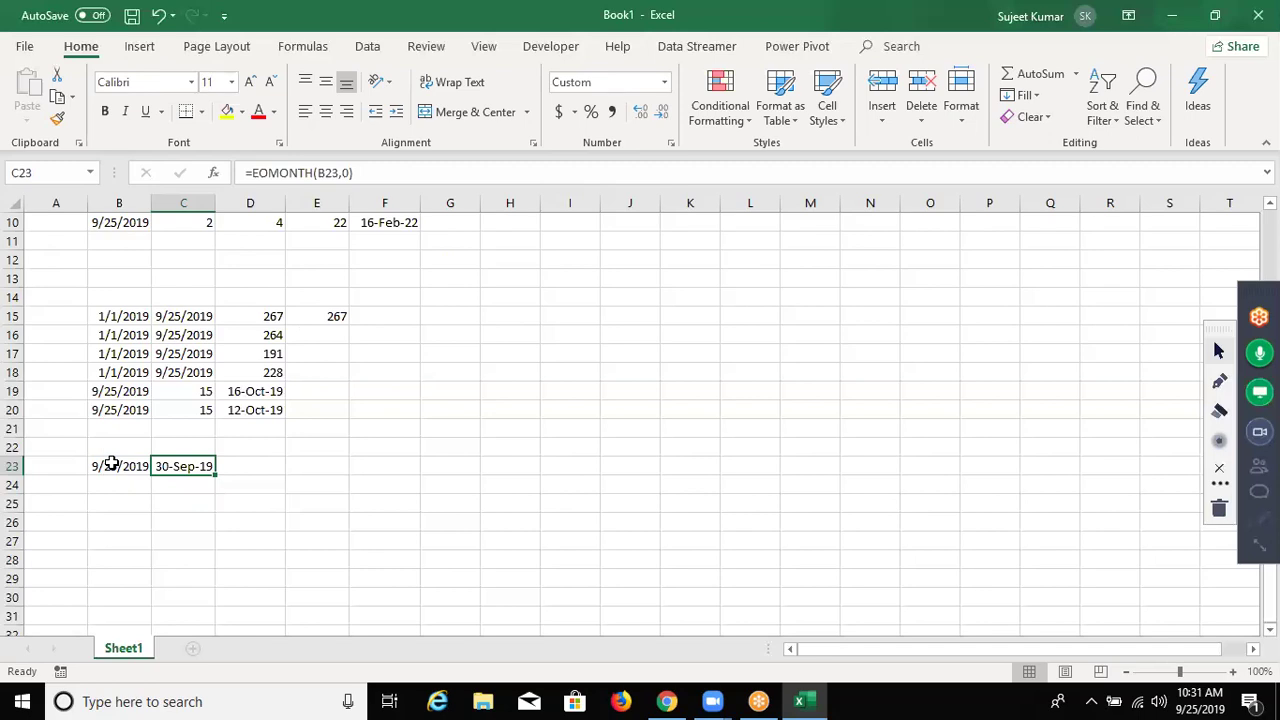
left_click(112, 465)
Change the start date in B23 to 2/2/2016 to test a leap year
type("2/2")
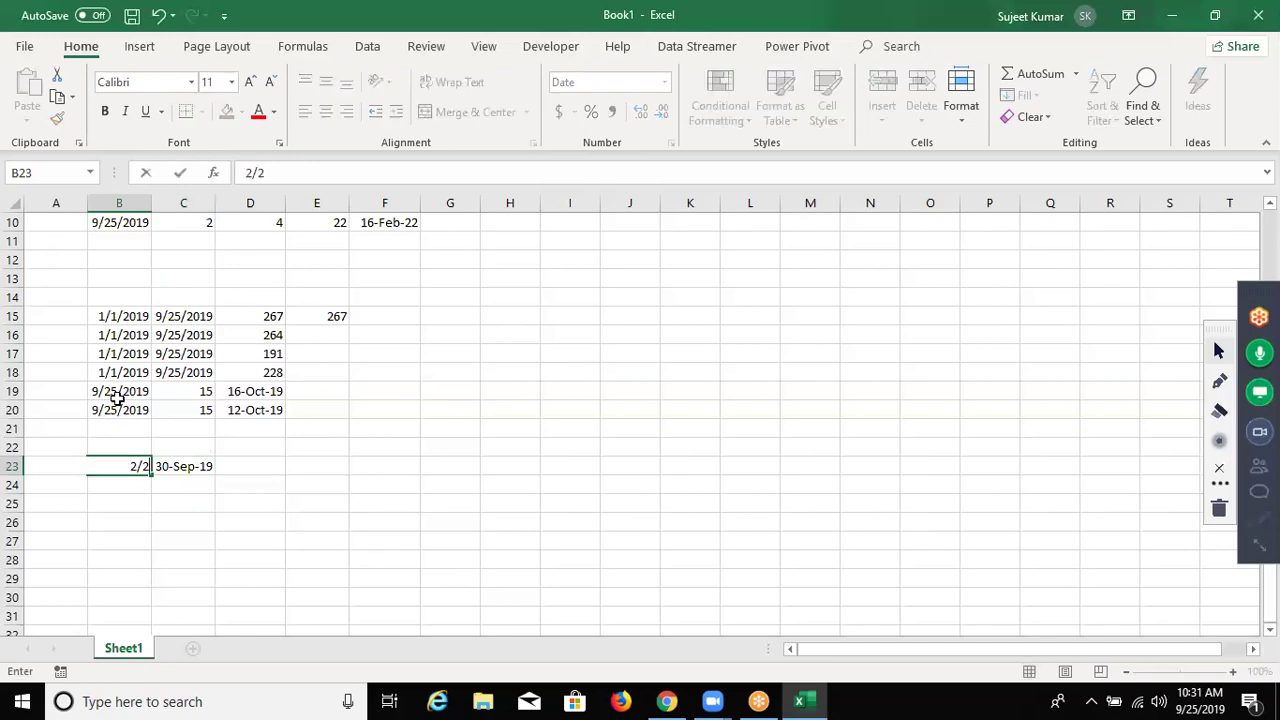
key("ctrl+Return")
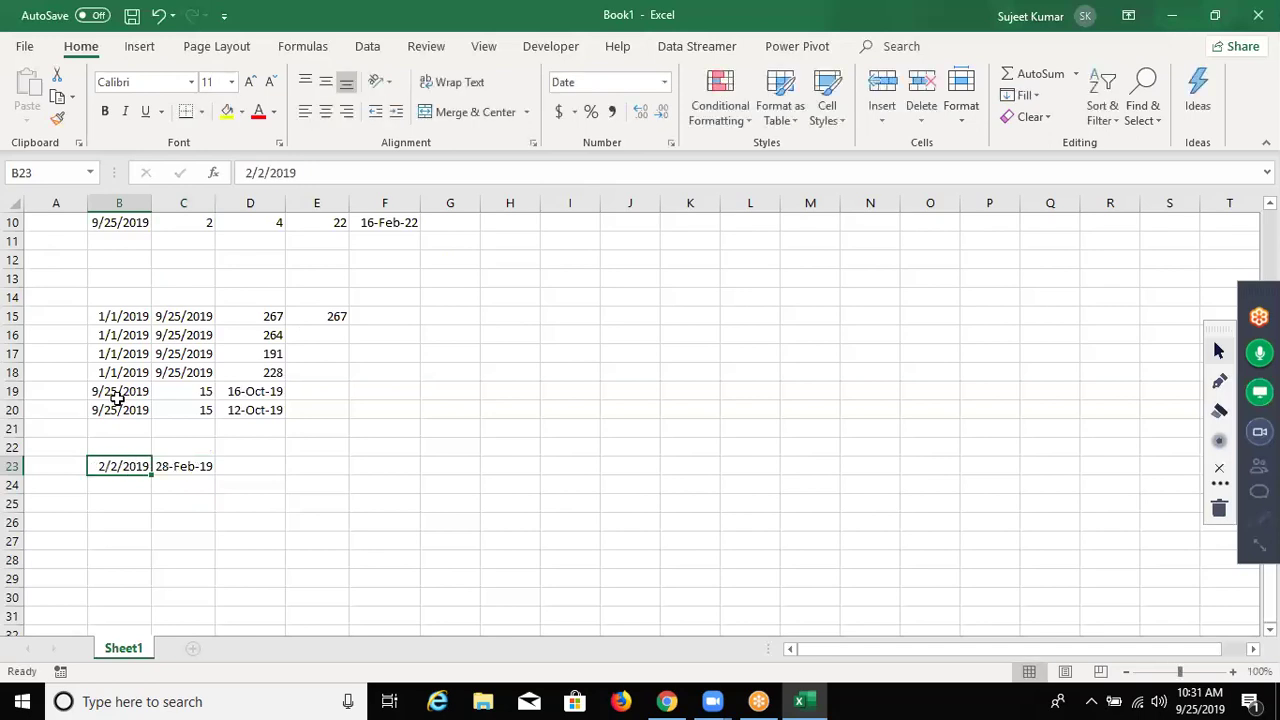
left_click(309, 167)
key("BackSpace")
type("6")
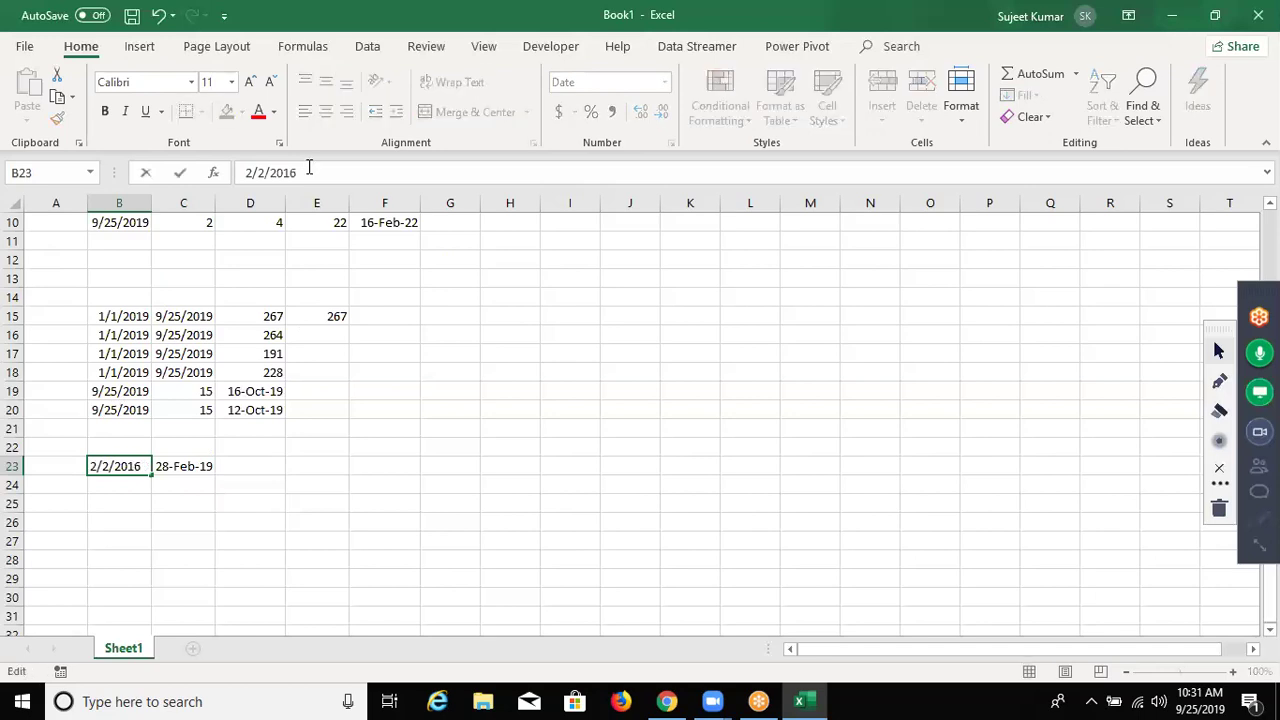
key("ctrl+Return")
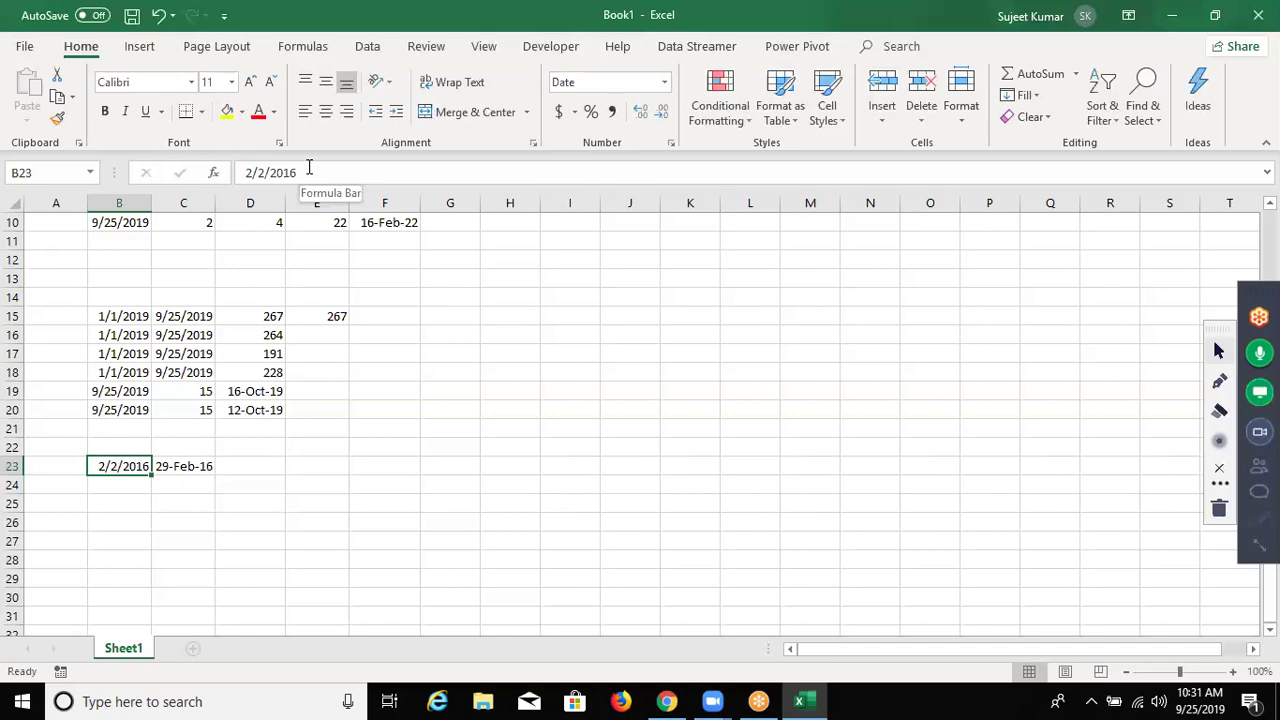
Change C23's EOMONTH months argument from 0 to -1 for the previous month's end
key("Right")
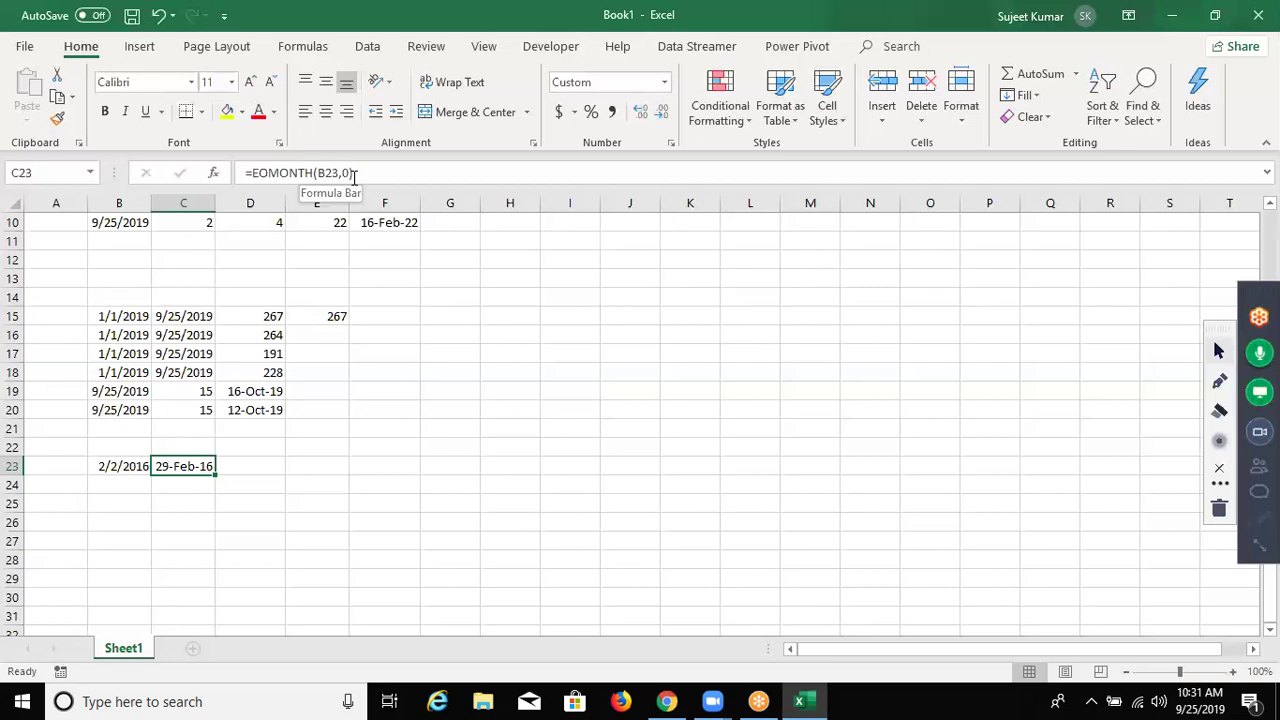
key("F2")
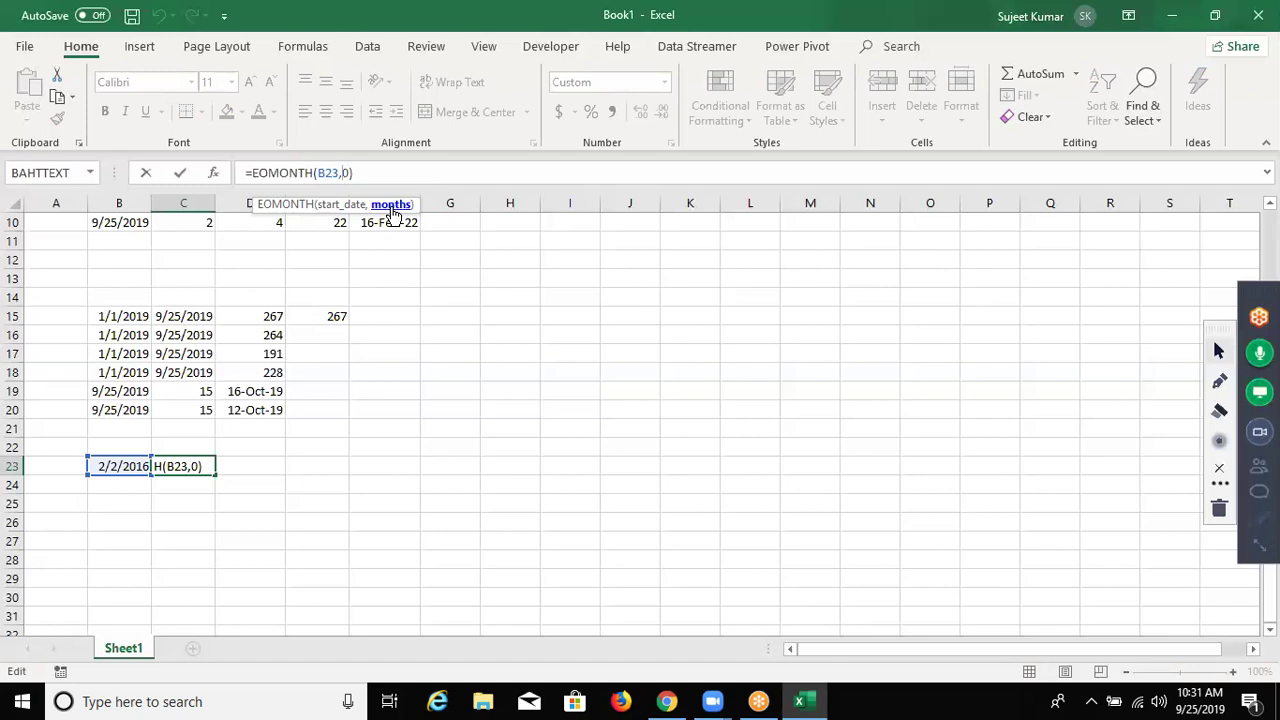
key("BackSpace")
type("-")
type("1")
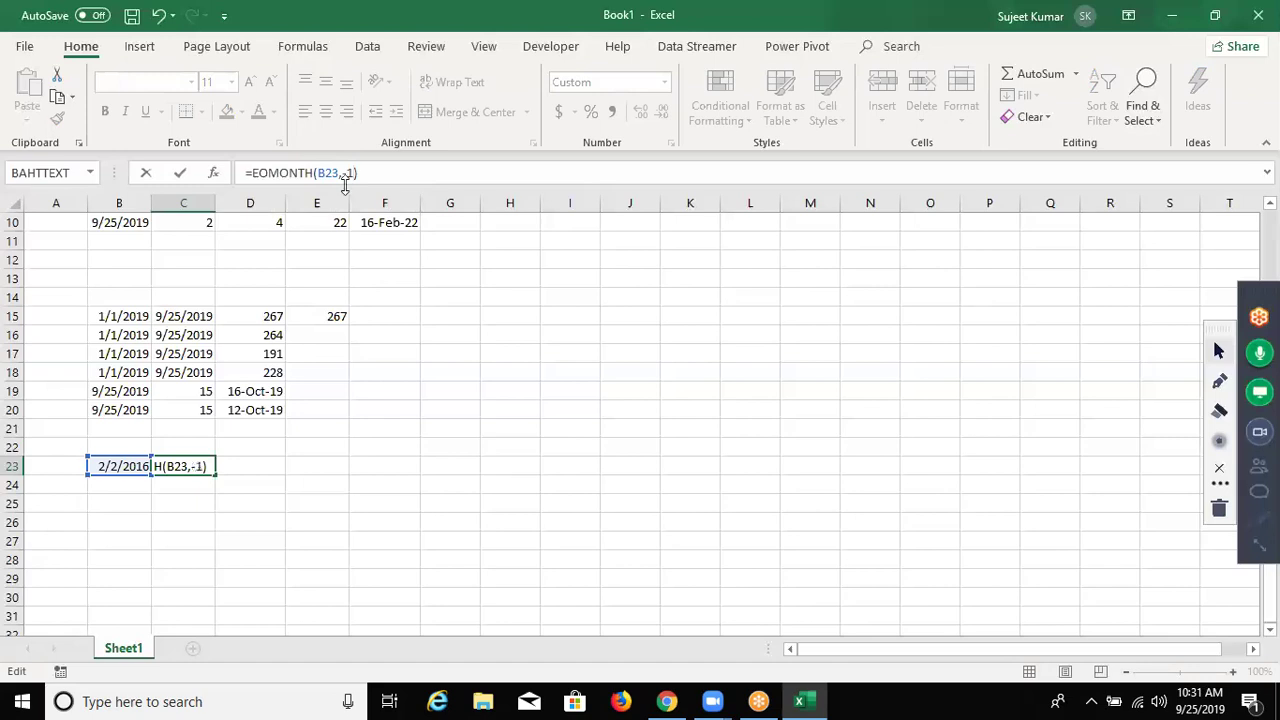
key("ctrl+Return")
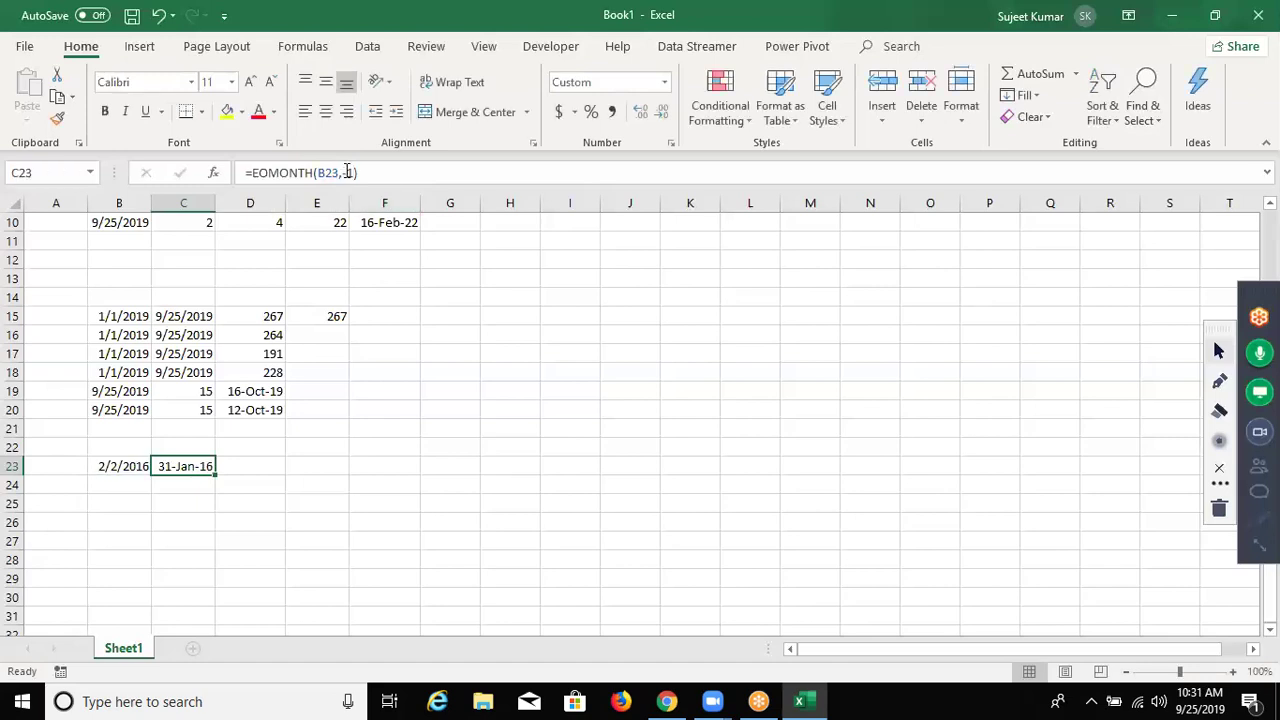
left_click(381, 179)
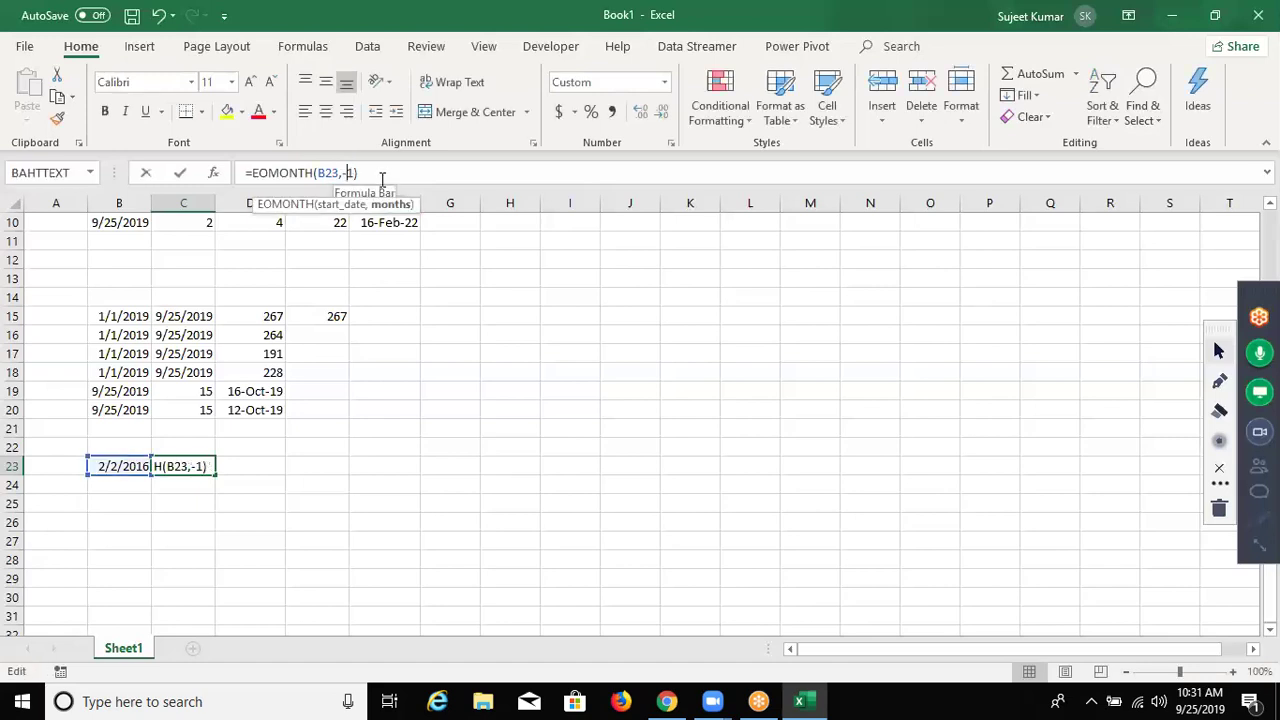
key("Return")
Change C23's EOMONTH offset to 1, then to 3, giving 31-May-16
key("Up")
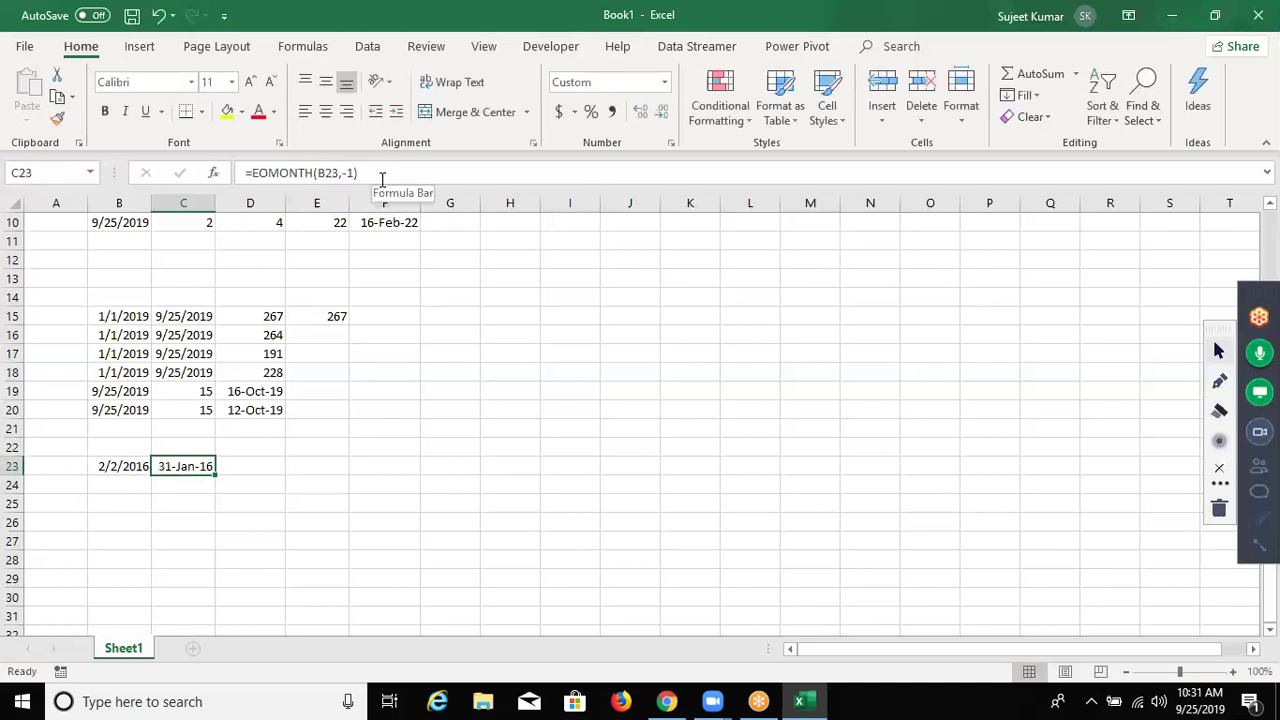
left_click(450, 171)
key("BackSpace")
key("BackSpace")
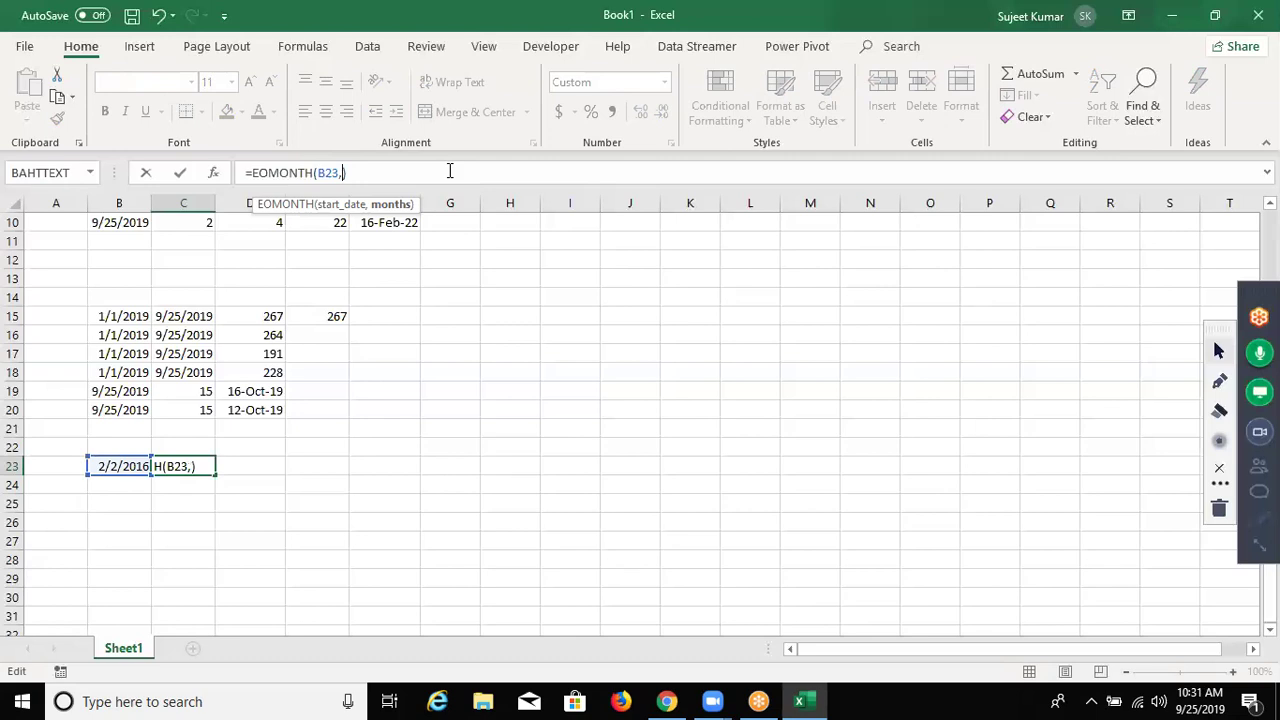
type("1")
key("Return")
key("Up")
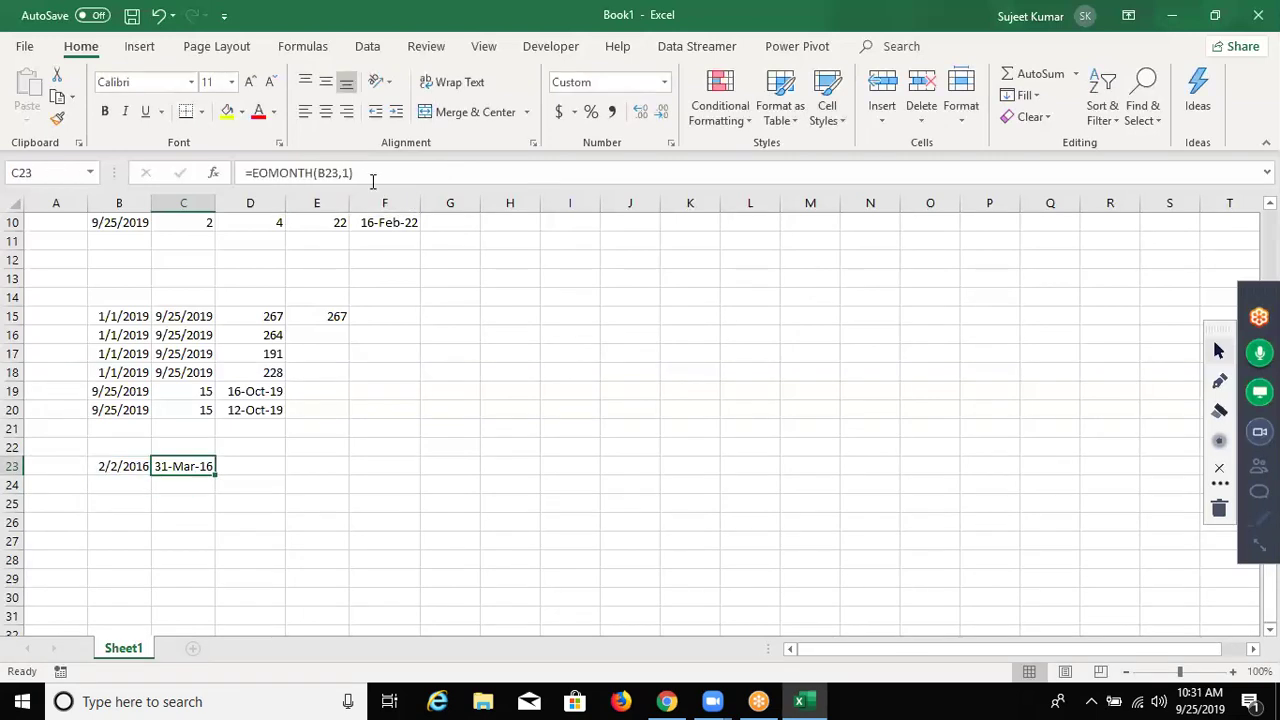
left_click(372, 181)
type("3")
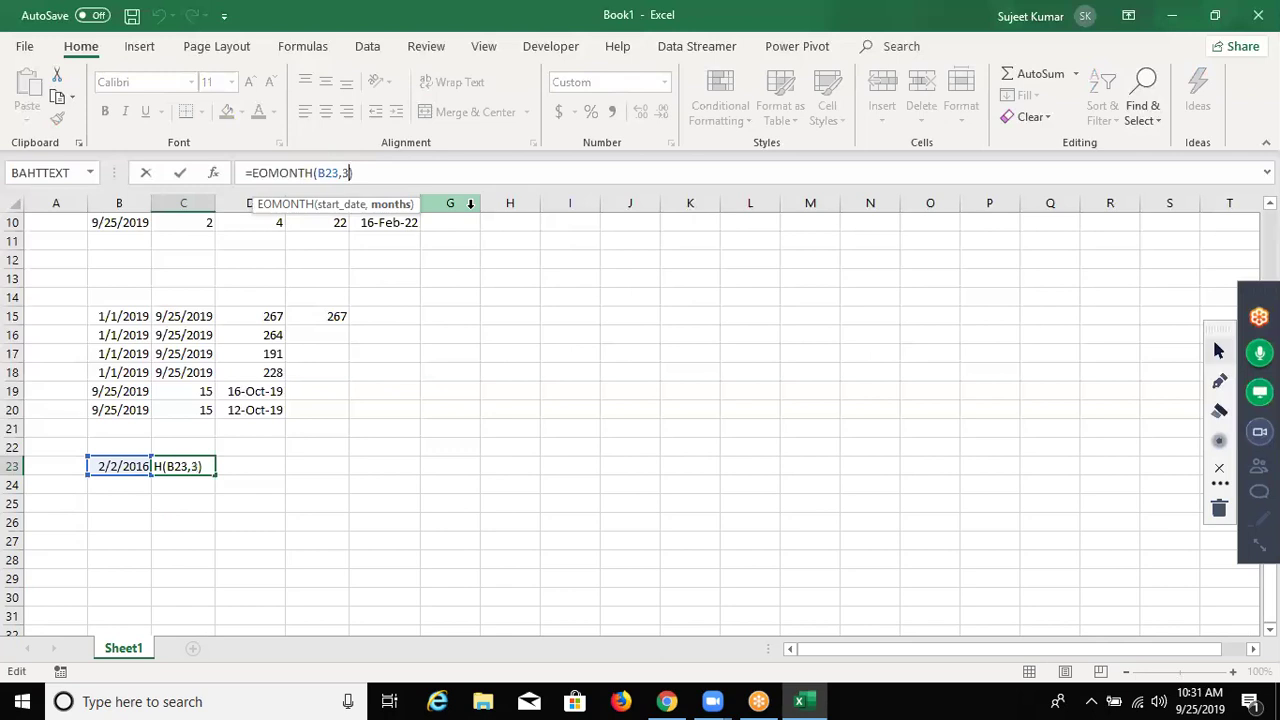
key("ctrl+Return")
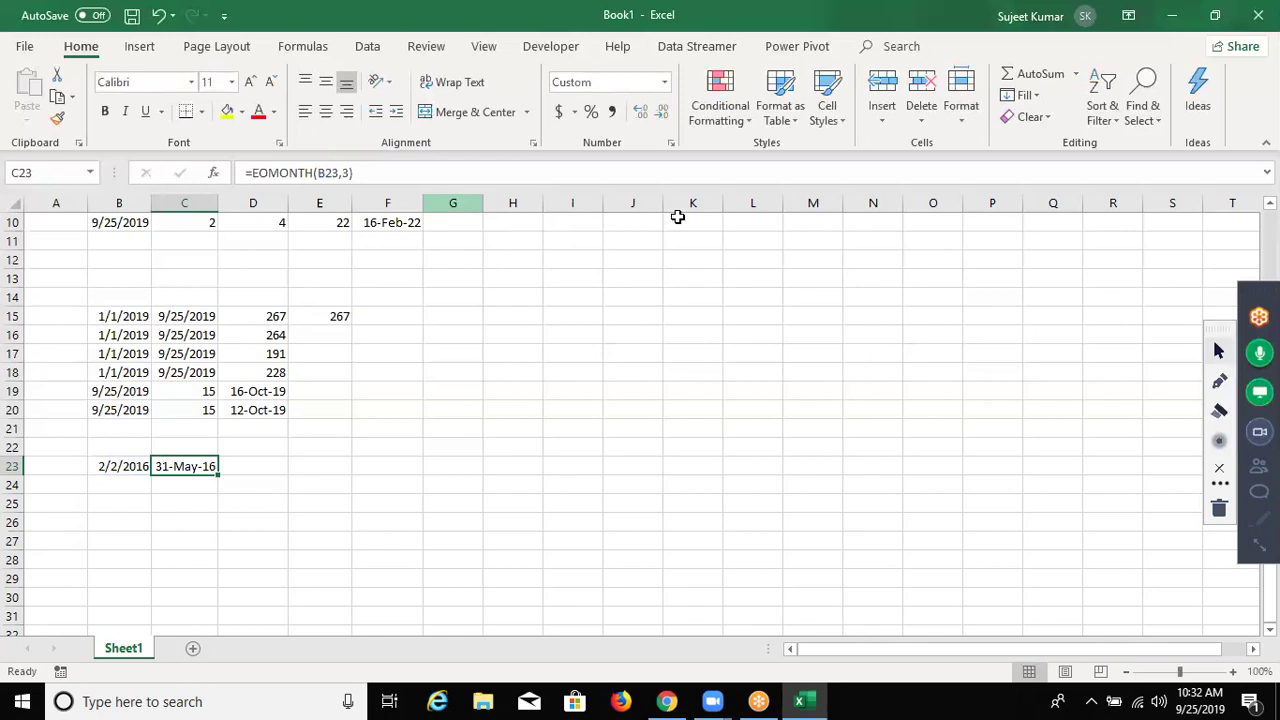
Enter =TODAY() in J12 as a live formula instead of a fixed date
left_click(619, 261)
key("ctrl+semicolon")
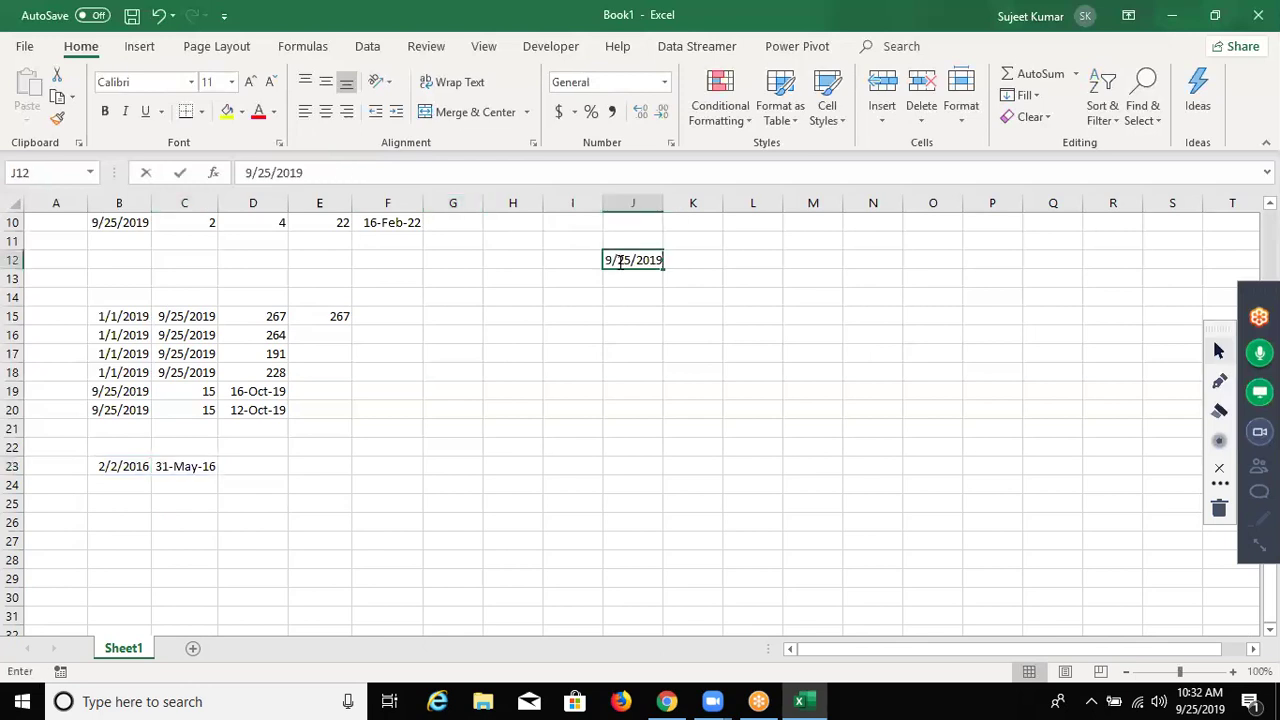
key("Escape")
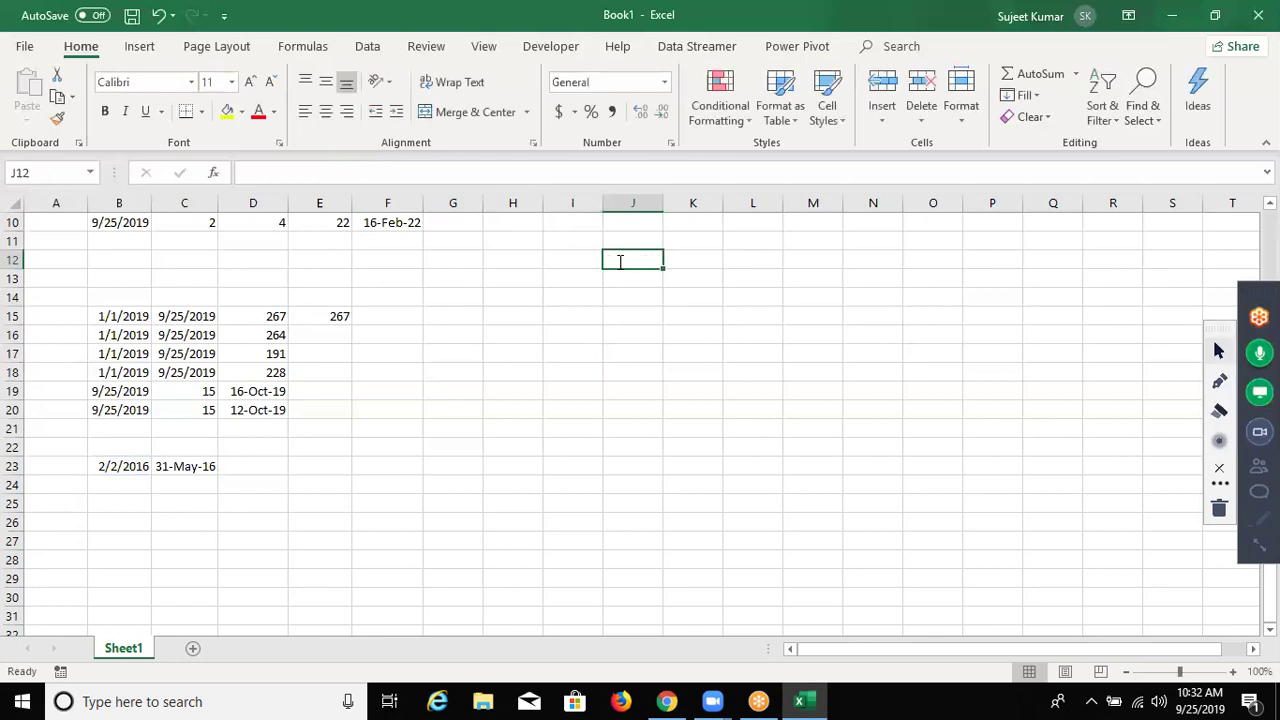
type("=TO")
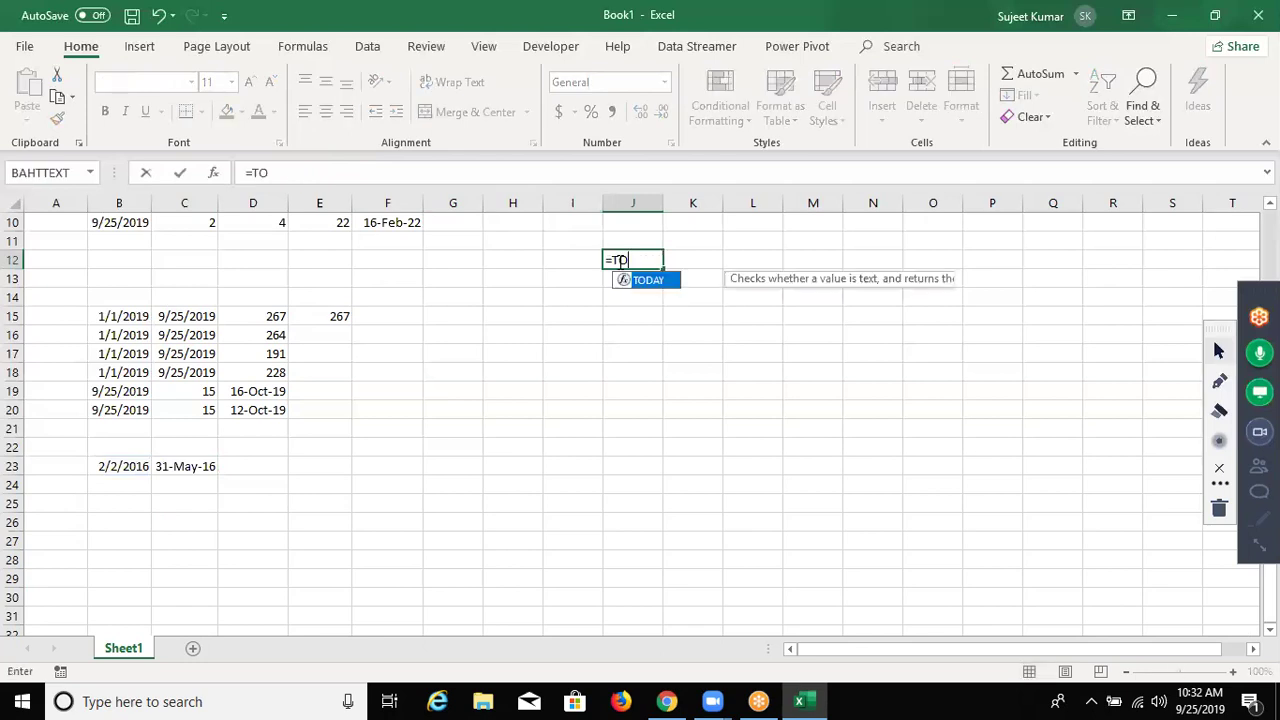
key("Tab")
key("Return")
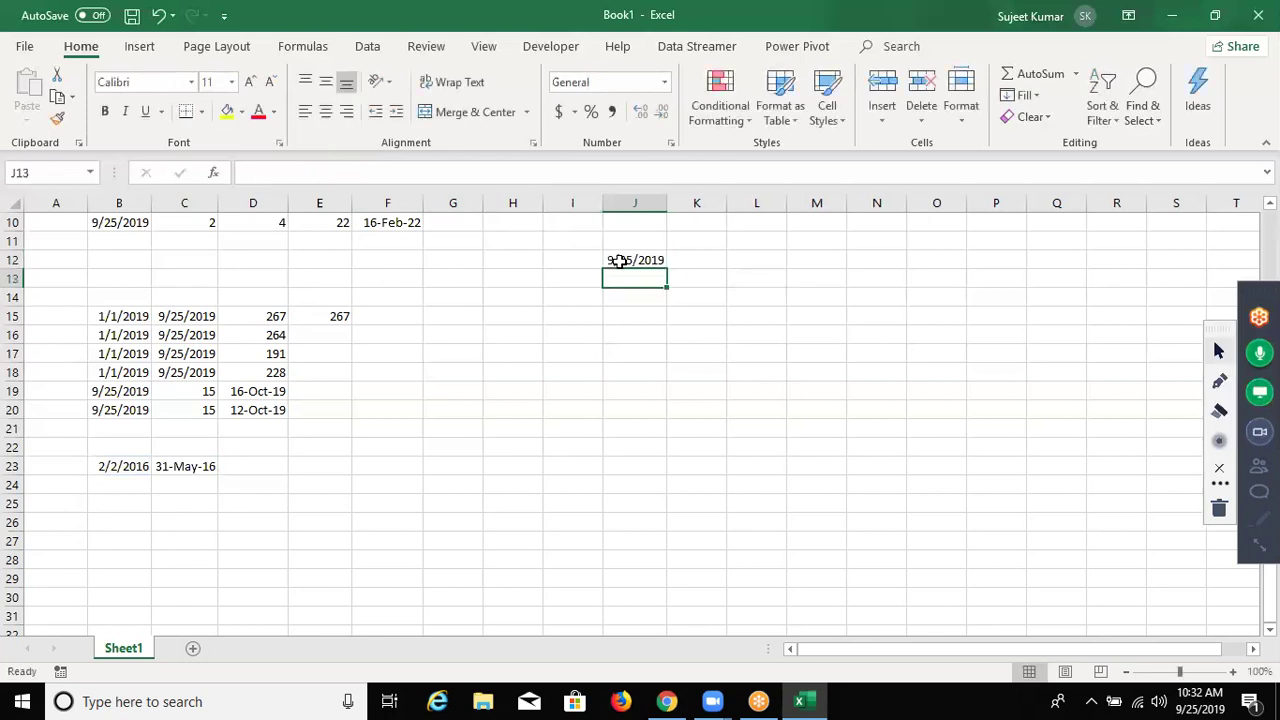
Add the labels St in I14 and En in J14
key("Down")
key("Left")
type("sT")
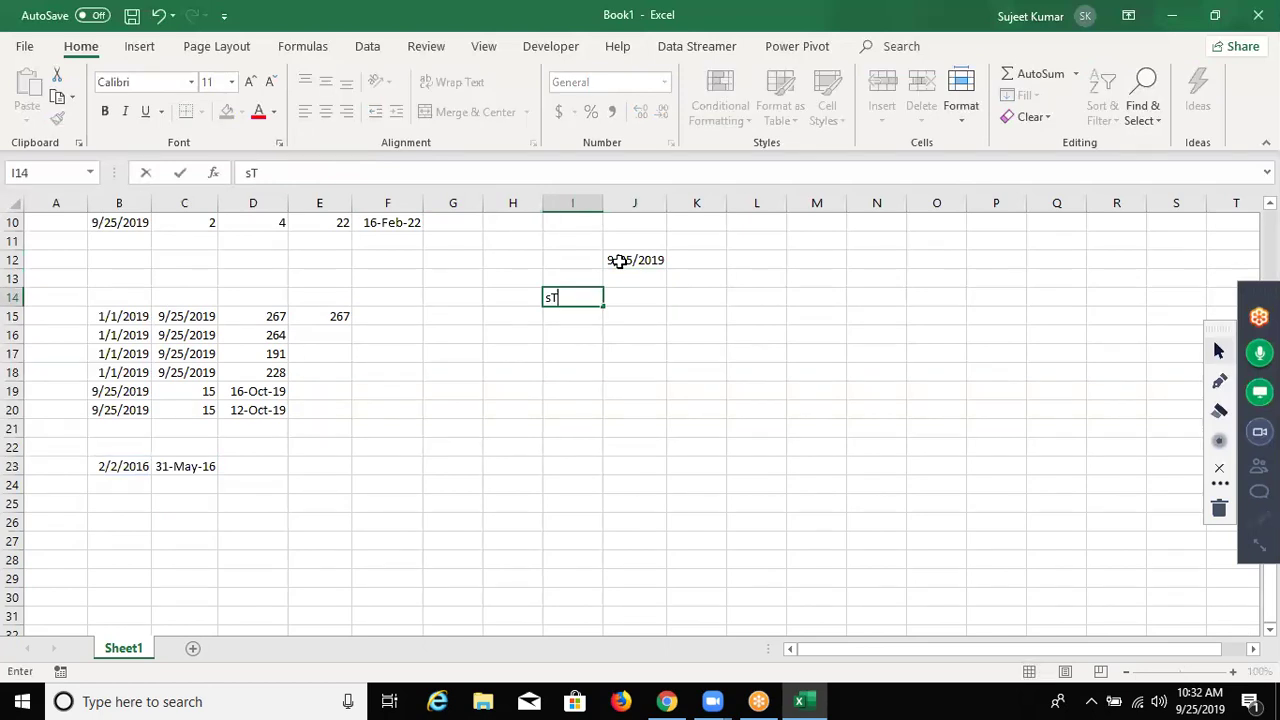
key("Tab")
type("E")
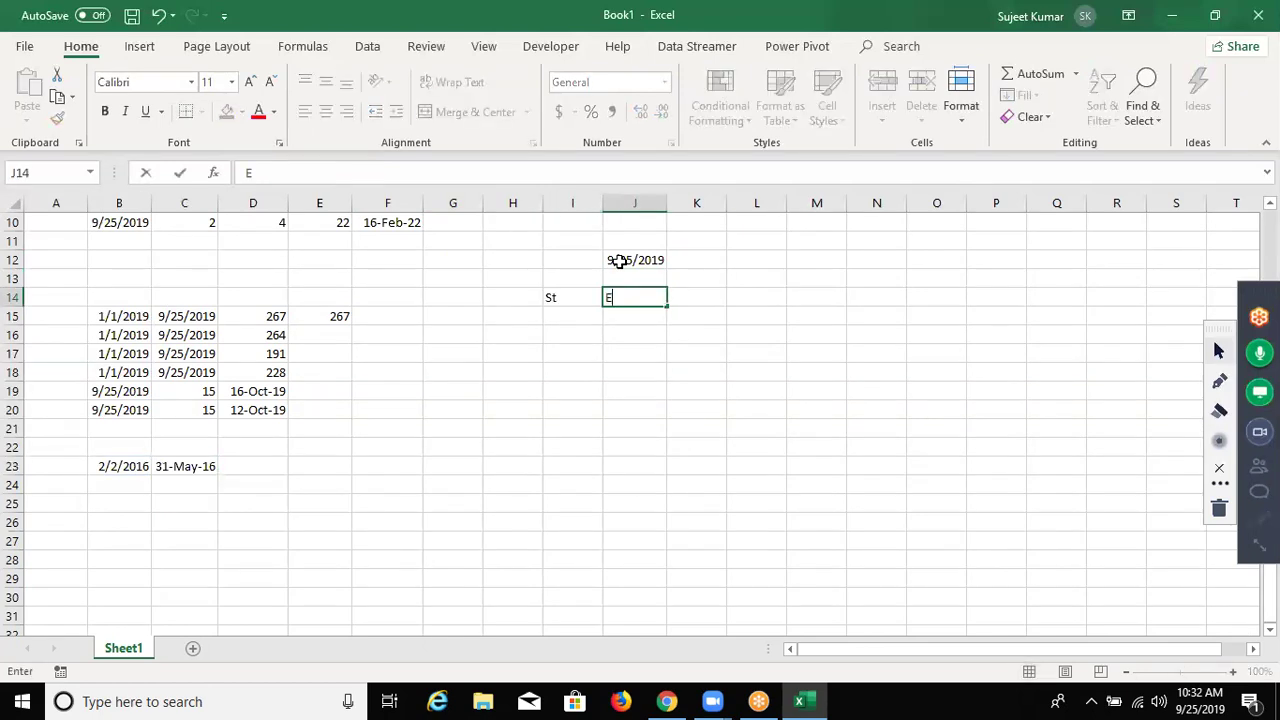
type("n")
key("Return")
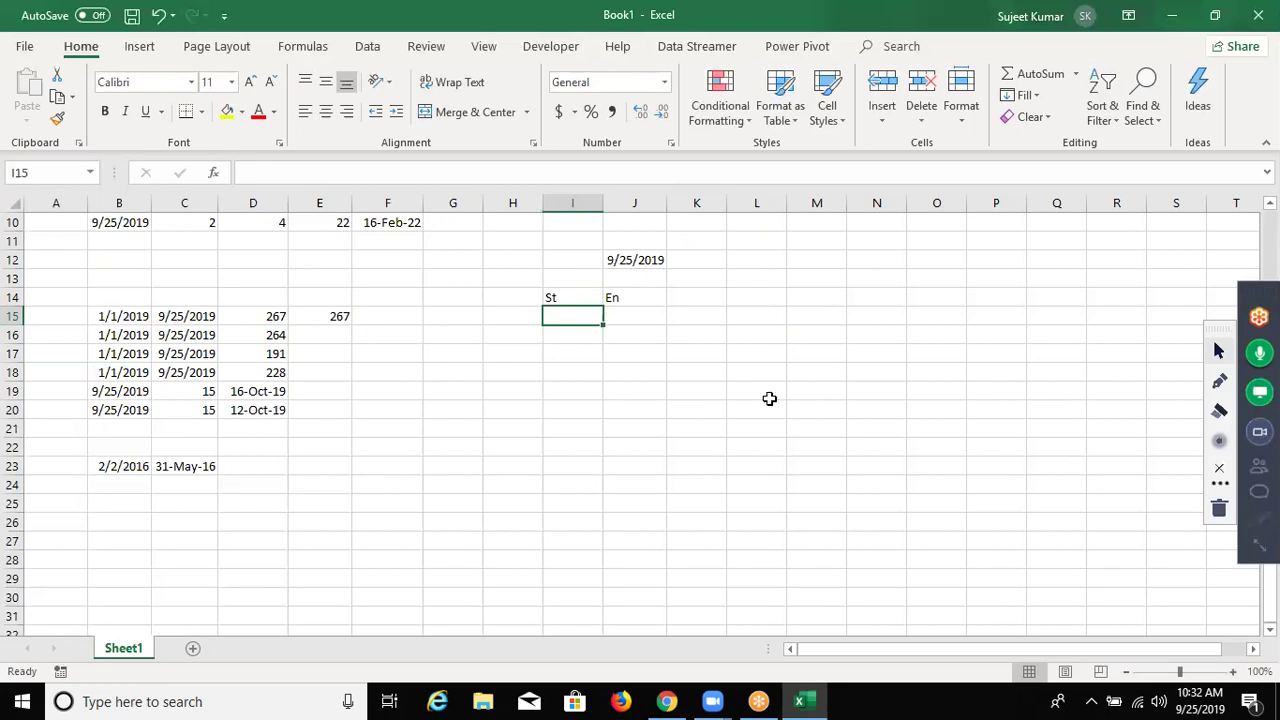
key("Up")
key("Up")
key("Up")
key("Right")
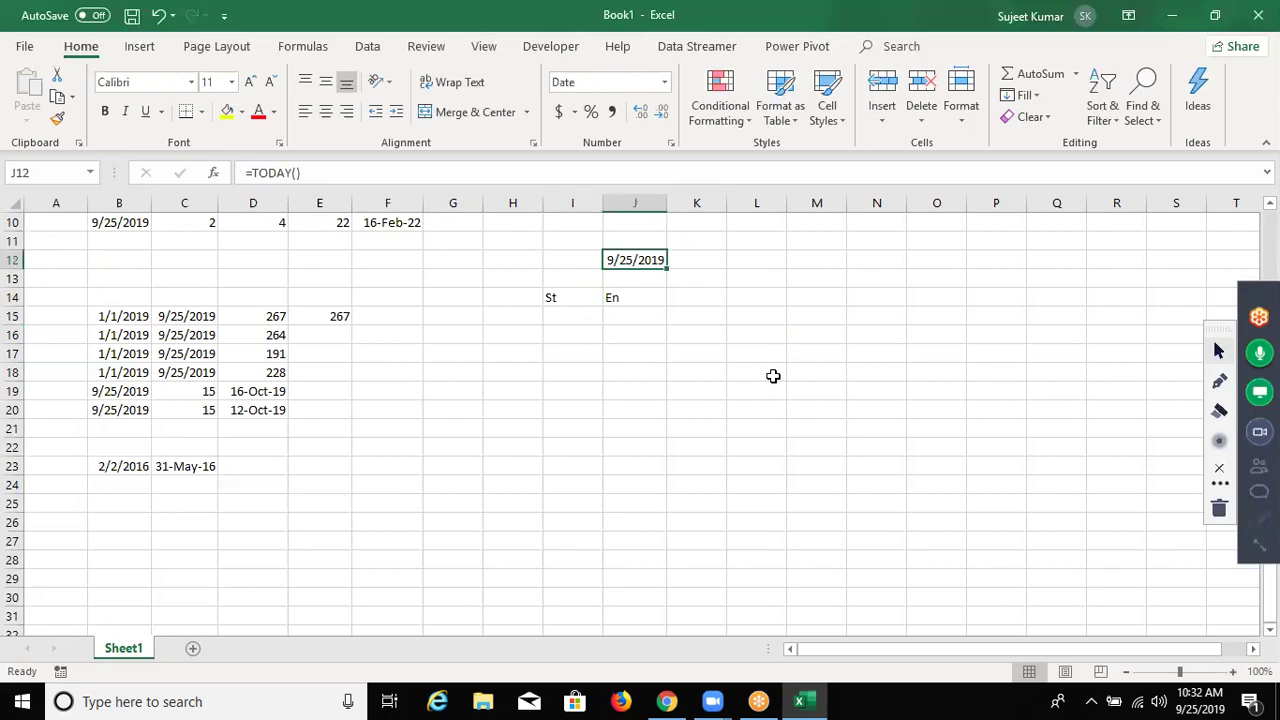
Enter =EOMONTH(J12,0) in I15
key("Down")
key("Down")
key("Down")
key("Left")
type("=e")
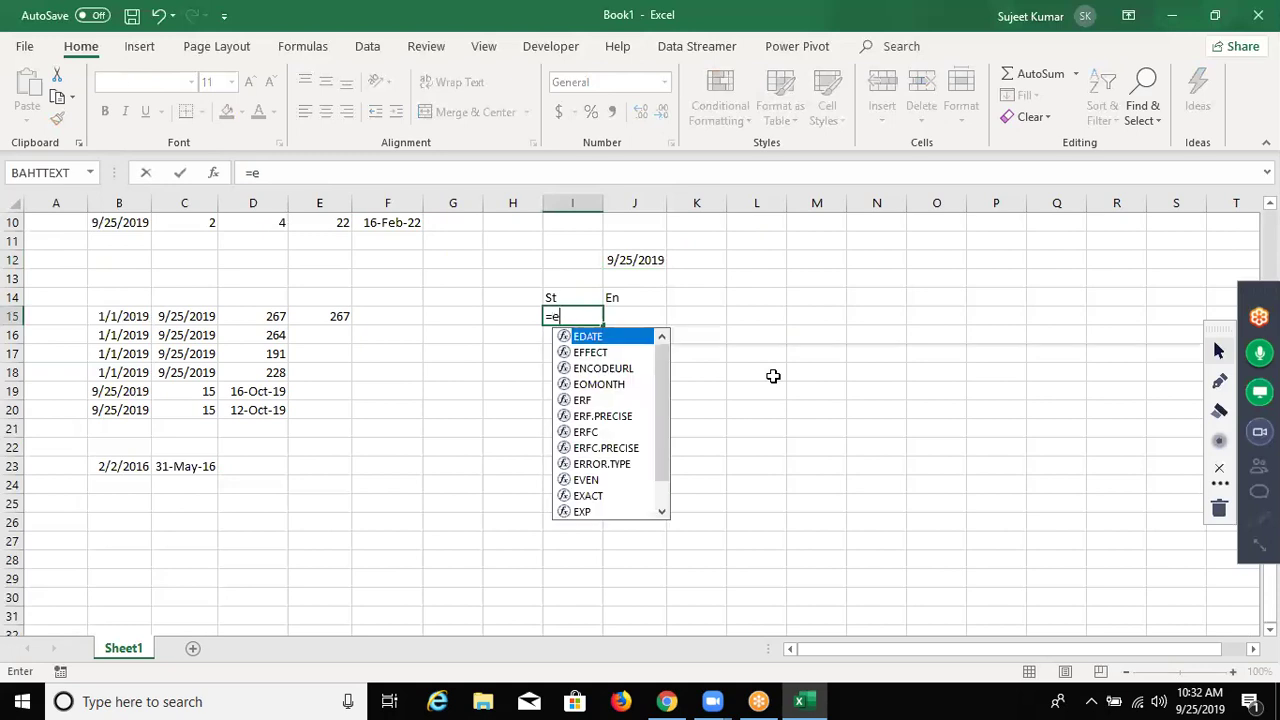
type("o")
key("Tab")
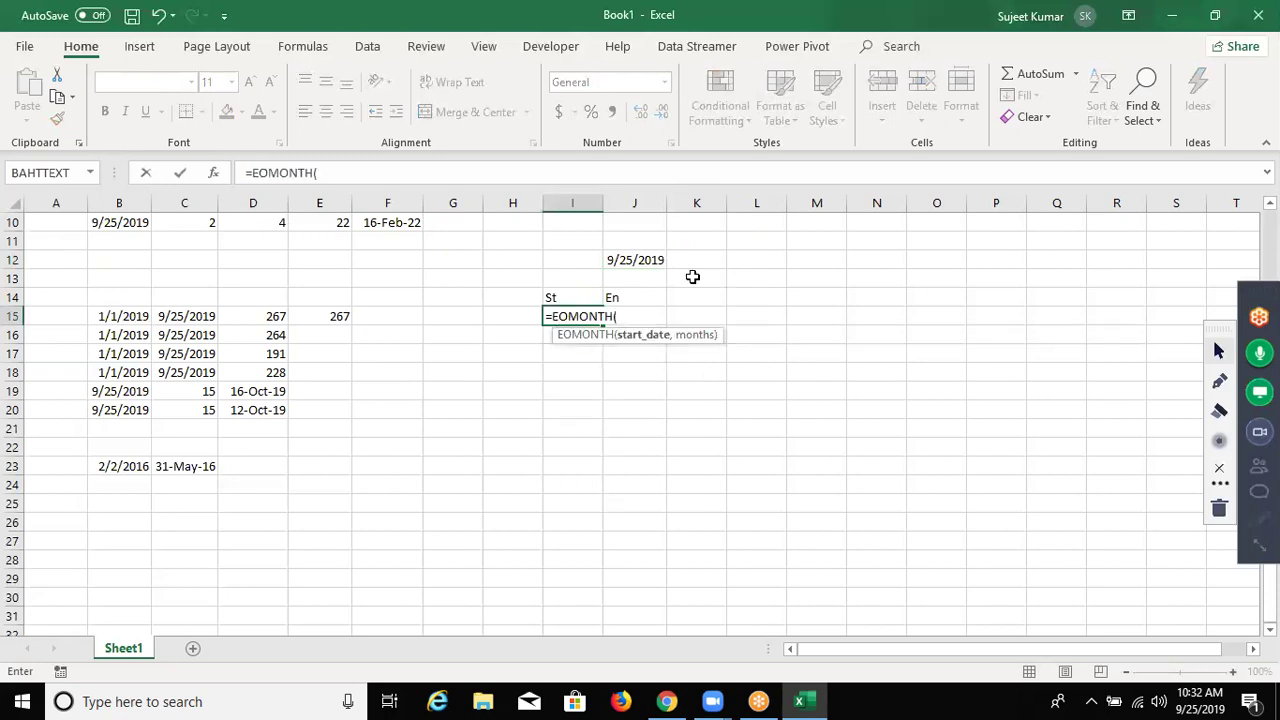
left_click(656, 260)
type(",0")
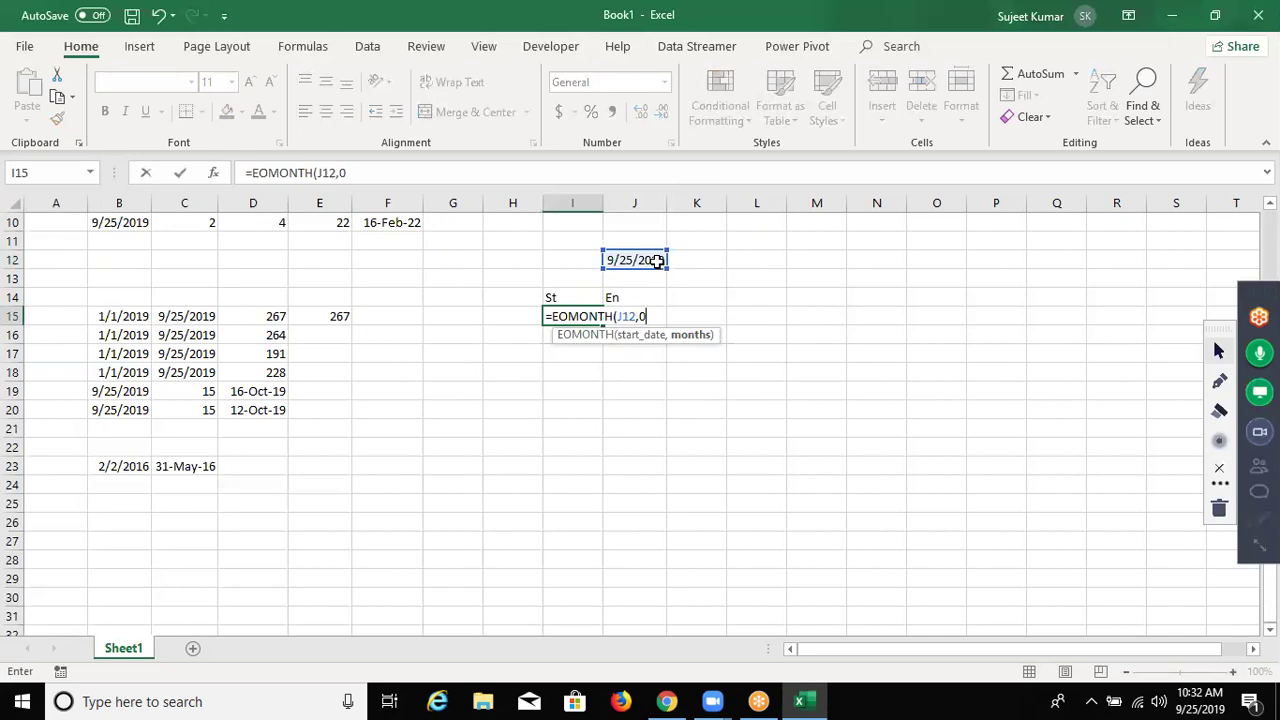
type(")")
key("ctrl+Return")
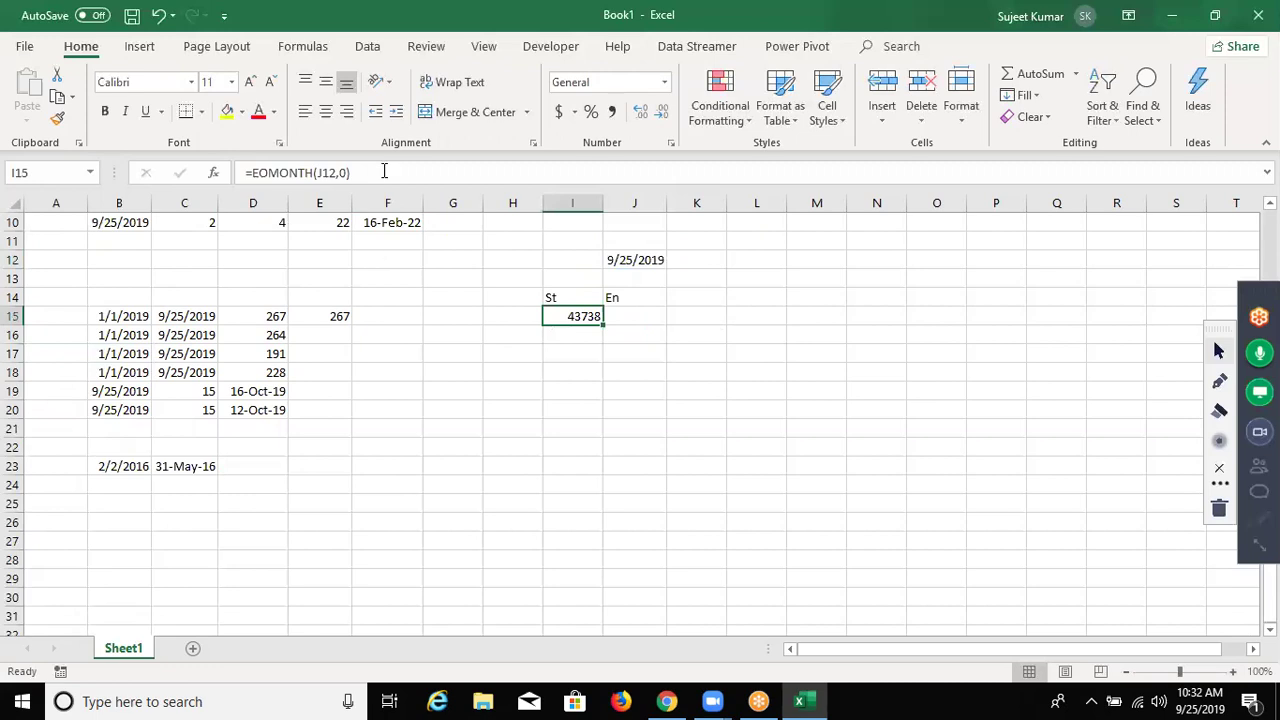
Change I15's month offset to -1 and format the result as a date
left_click(348, 172)
key("BackSpace")
type("-1")
key("ctrl+Return")
key("ctrl+shift+3")
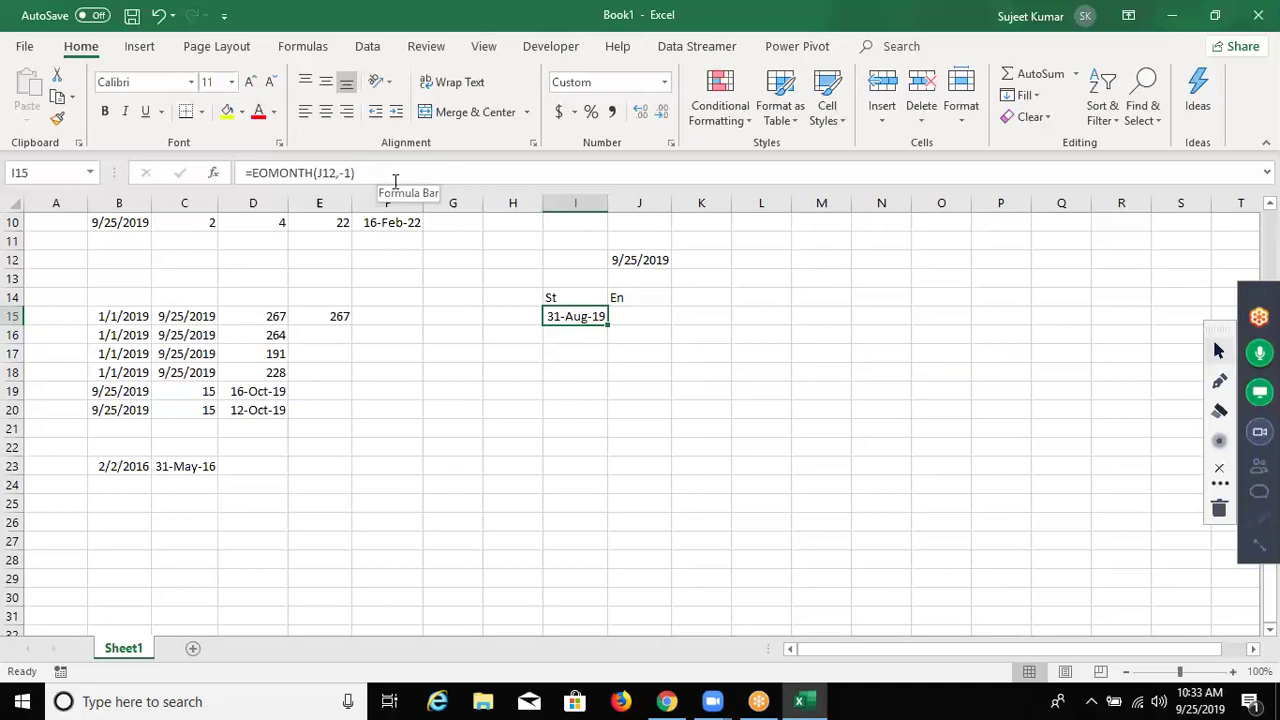
Add +1 to I15's formula so it shows the month's first day, 1-Sep-19
left_click(395, 181)
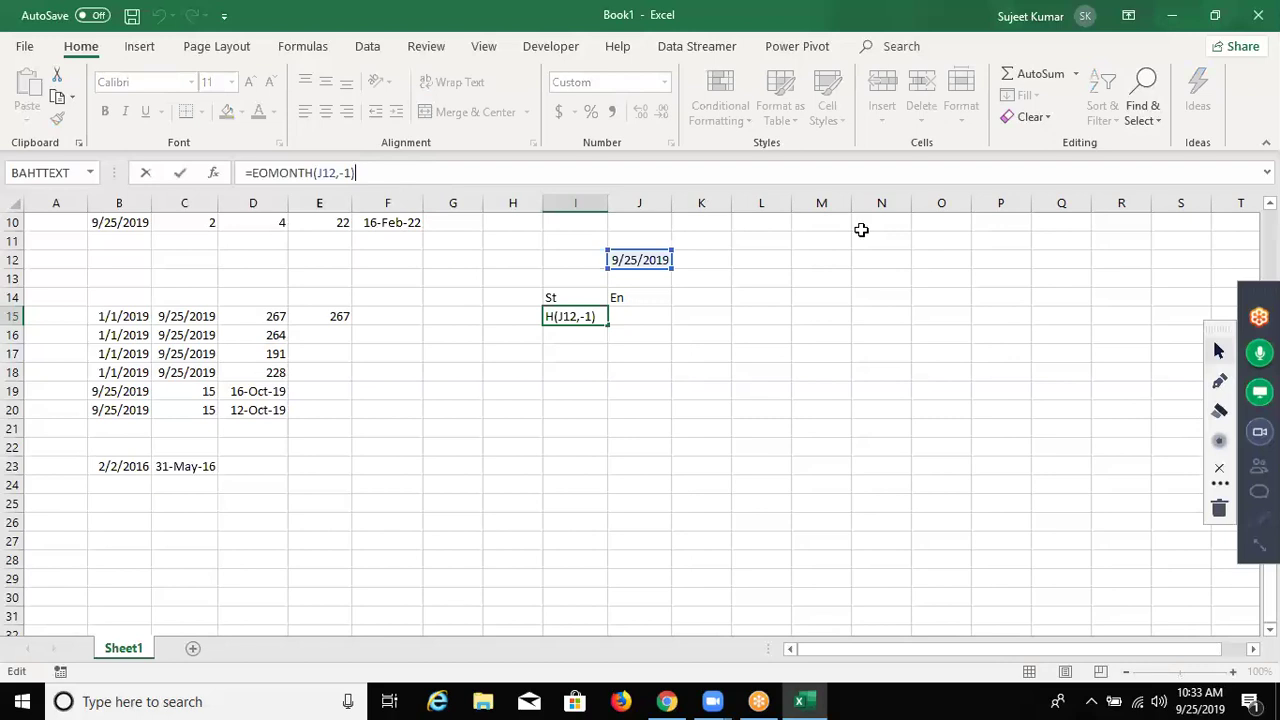
type("+1")
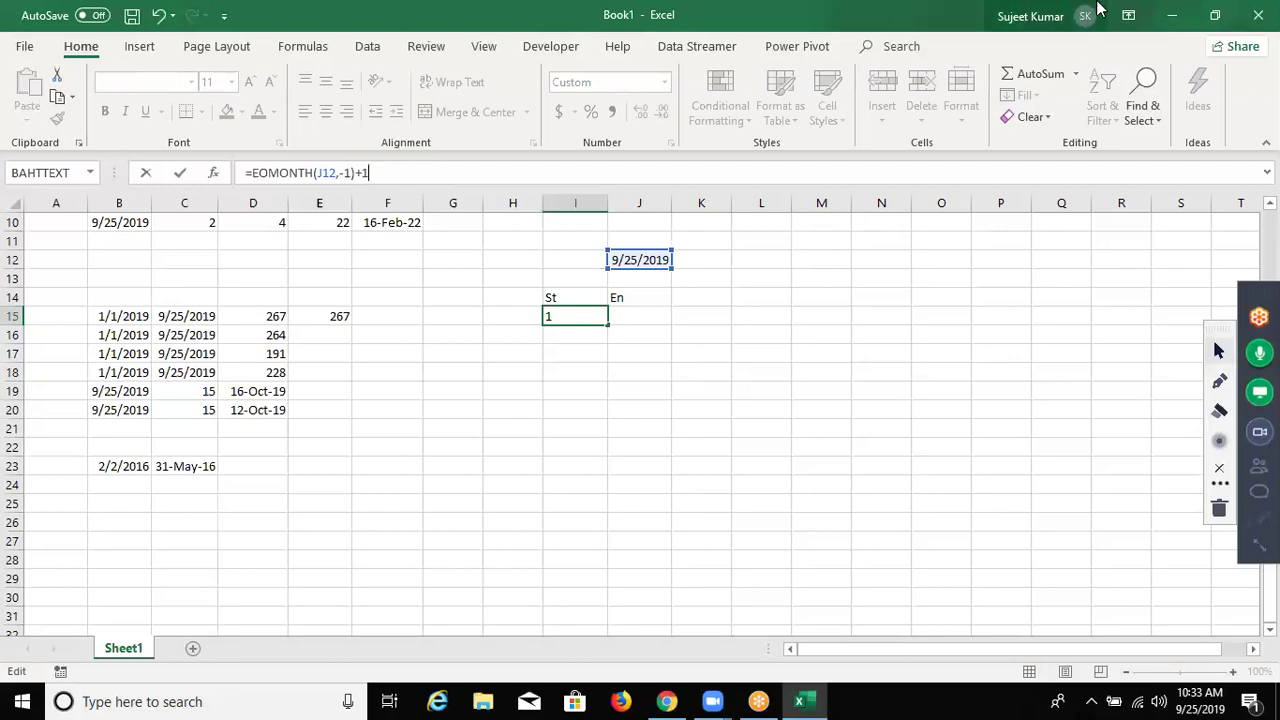
key("Return")
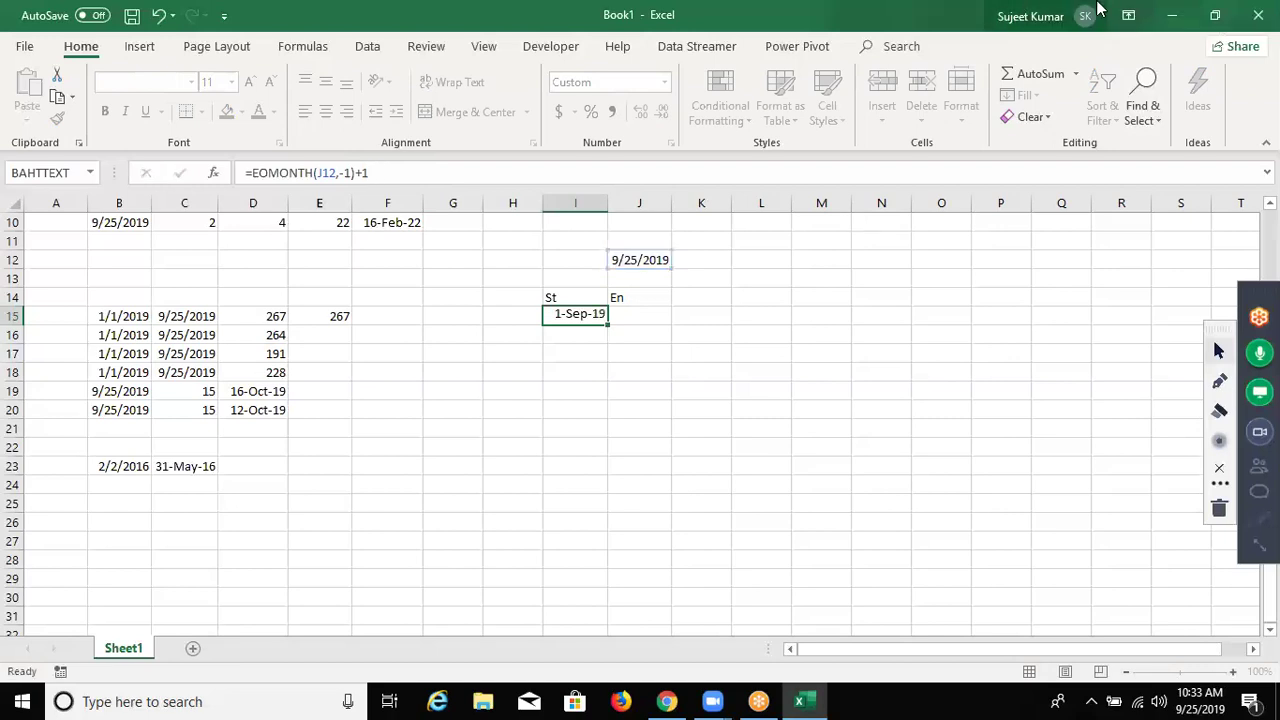
key("Up")
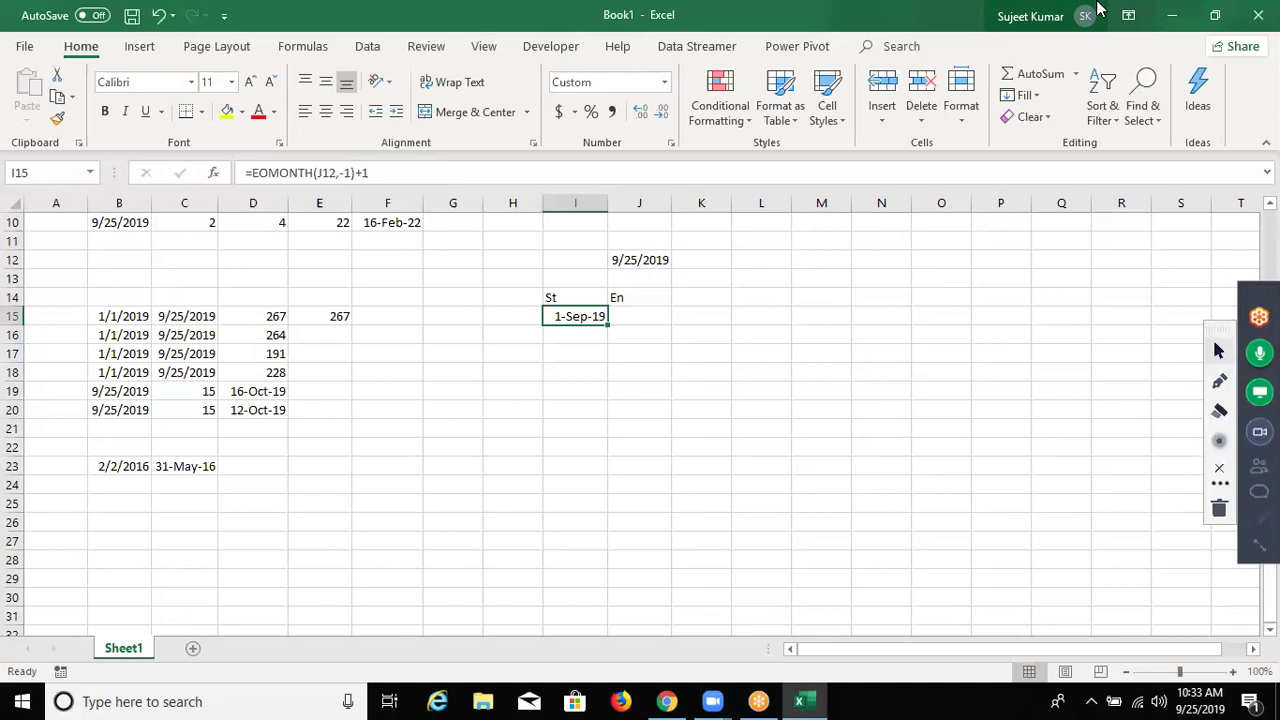
key("Right")
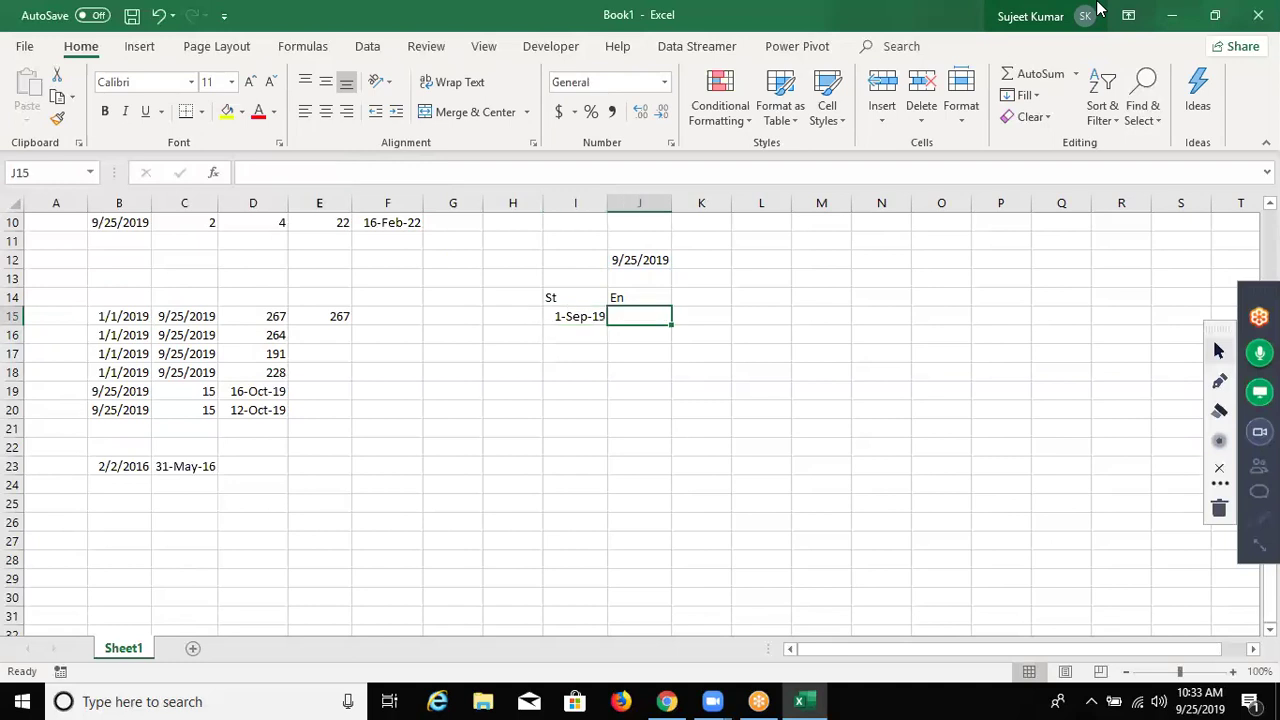
Enter =EOMONTH(J12,0) in J15 and format it as a date, showing 30-Sep-19
type("=eom")
key("Tab")
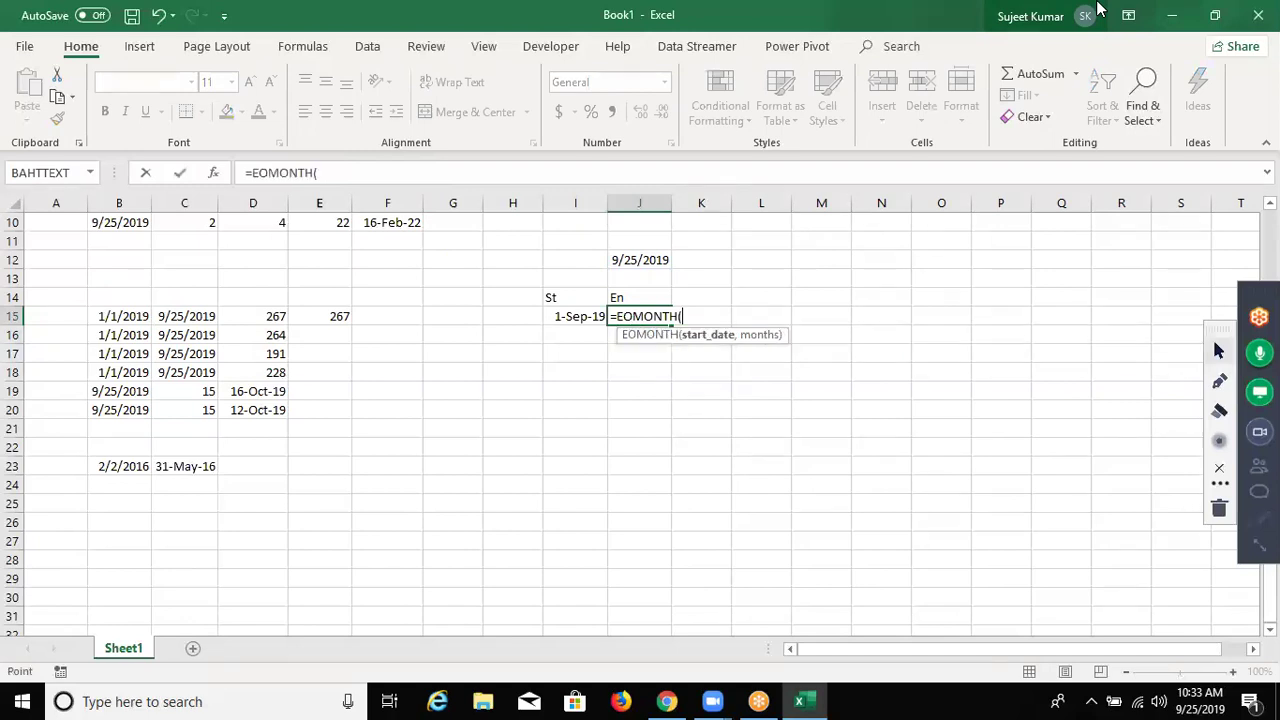
key("Up")
key("Up")
key("Up")
type(",0")
key("Return")
key("Up")
key("ctrl+shift+3")
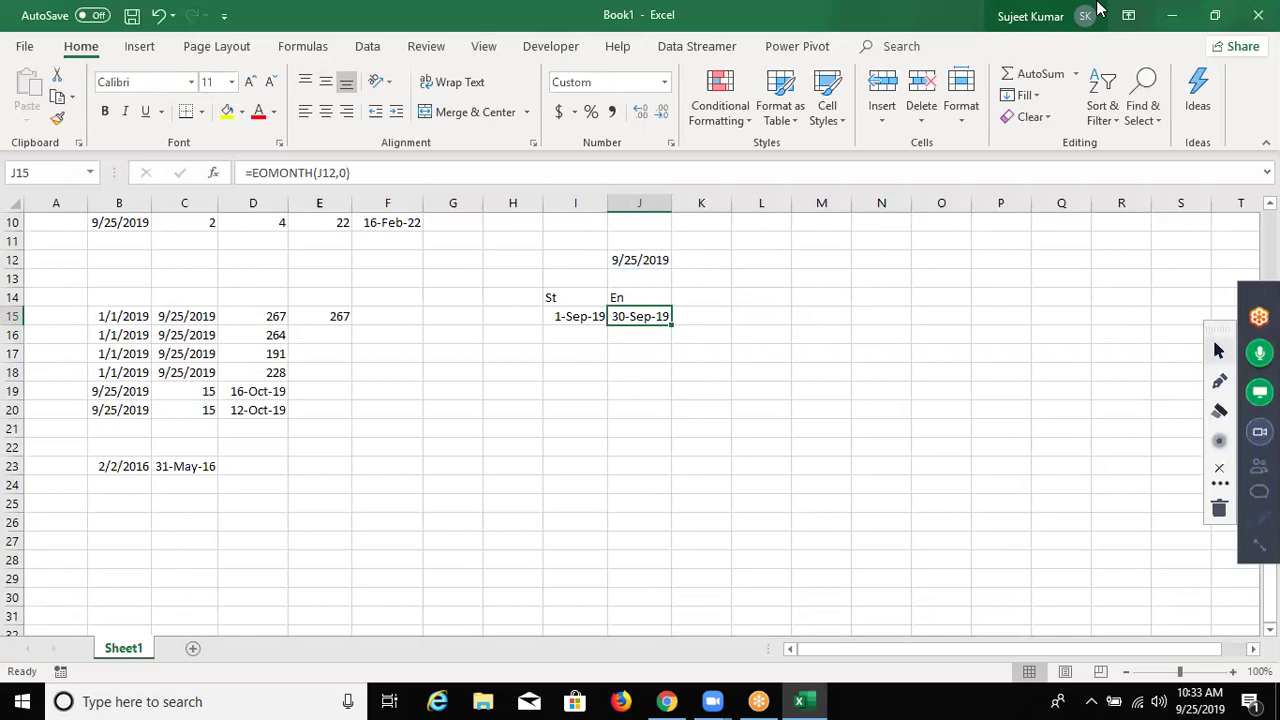
Start a new formula in I16 below the start date
key("Down")
key("Down")
key("Down")
key("Left")
key("Left")
key("Right")
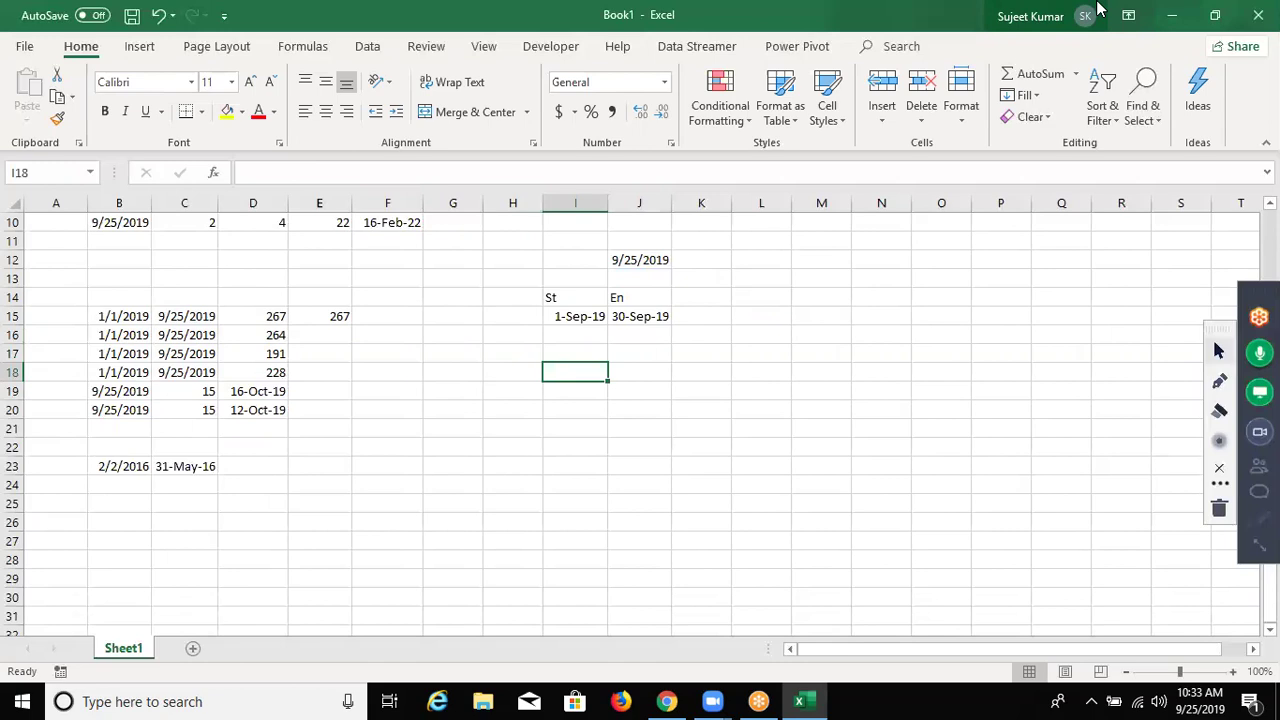
key("Up")
key("Up")
type("=")
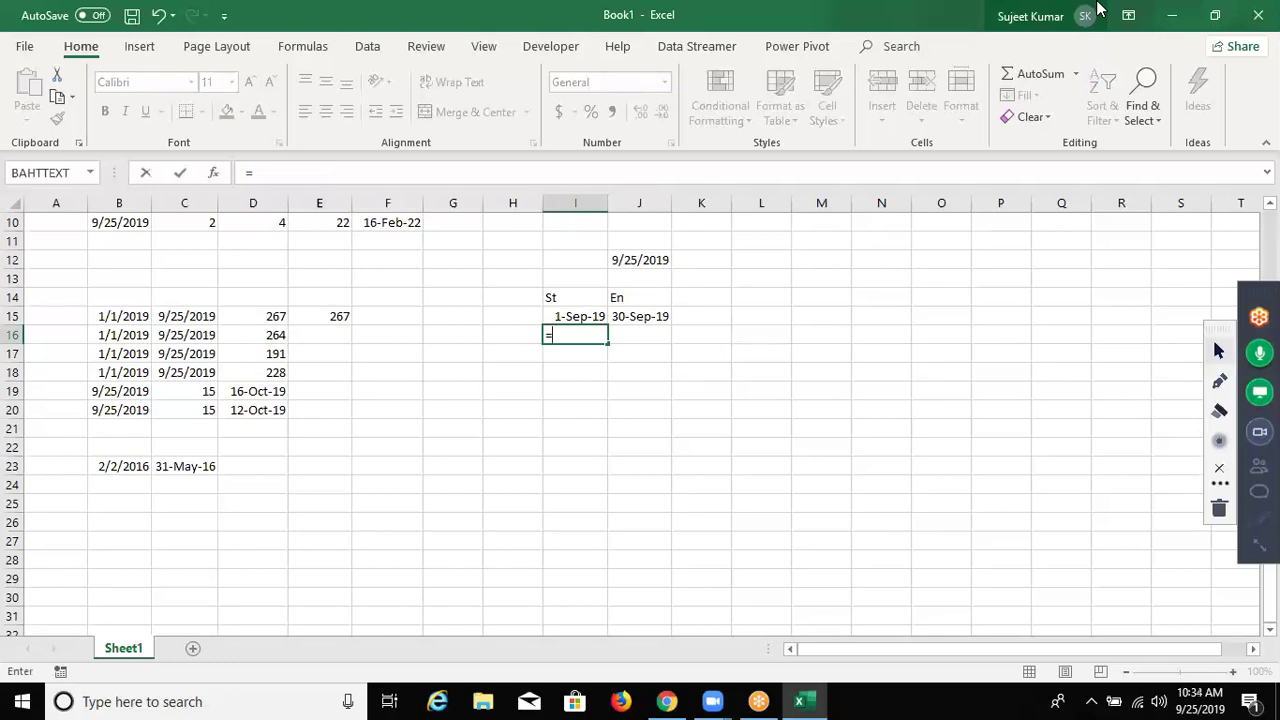
Cancel the unfinished I16 formula and enter the date 1/1 in H20
key("Escape")
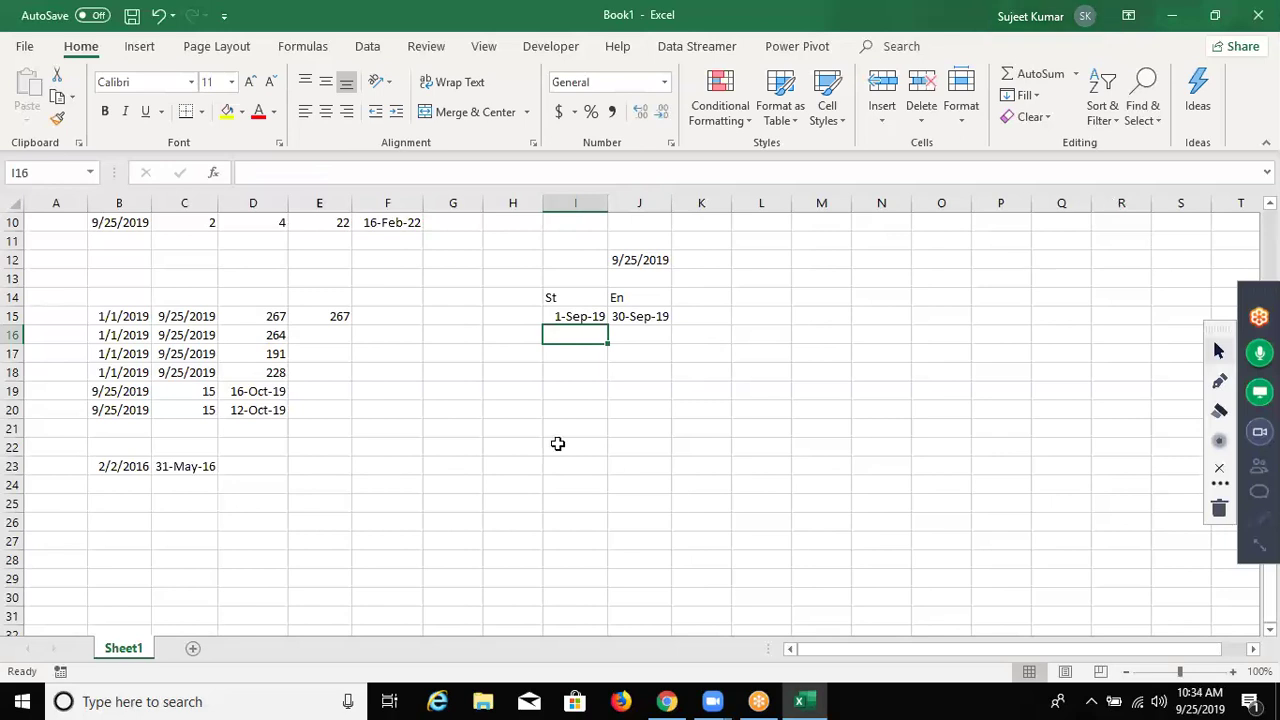
left_click(533, 428)
left_click(514, 404)
type("1/1")
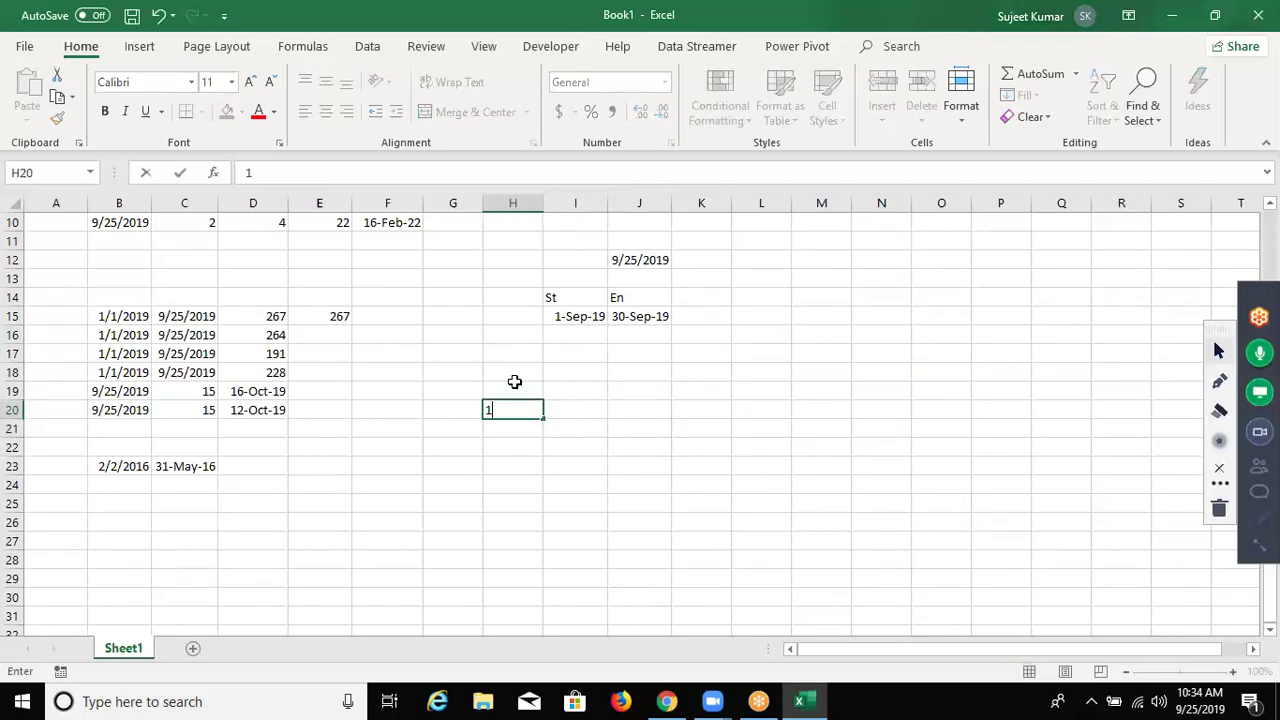
key("ctrl+Return")
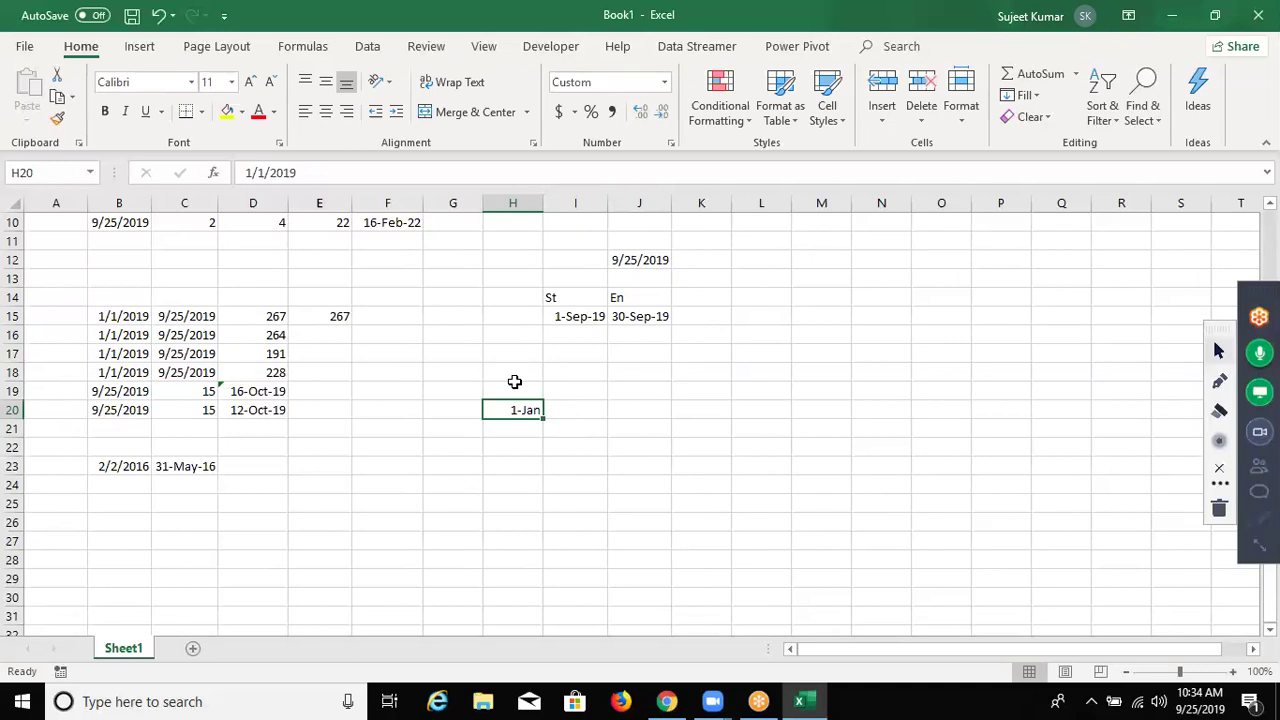
Make H22 the formula =H20 so it repeats the 1-Jan date
key("Down")
key("Down")
type("=")
key("Up")
key("Up")
key("Return")
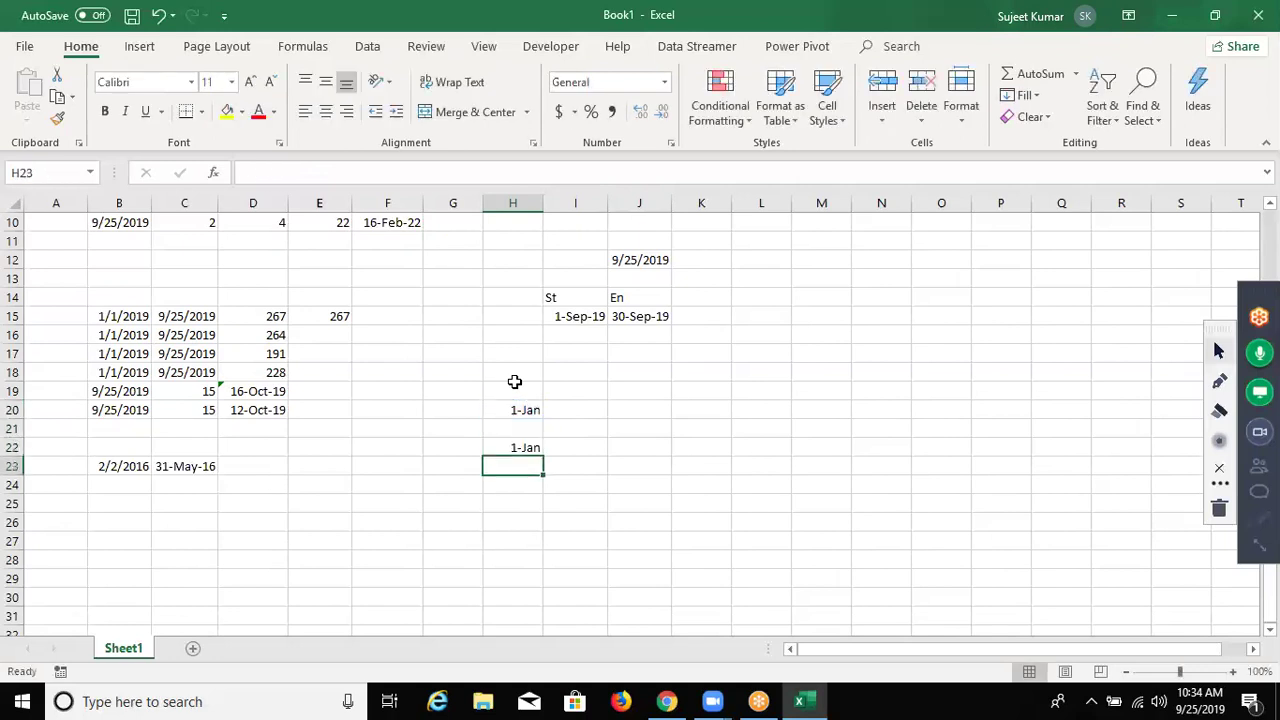
Start an EOMONTH formula in I22 by typing =eo
key("Up")
key("Right")
type("=e")
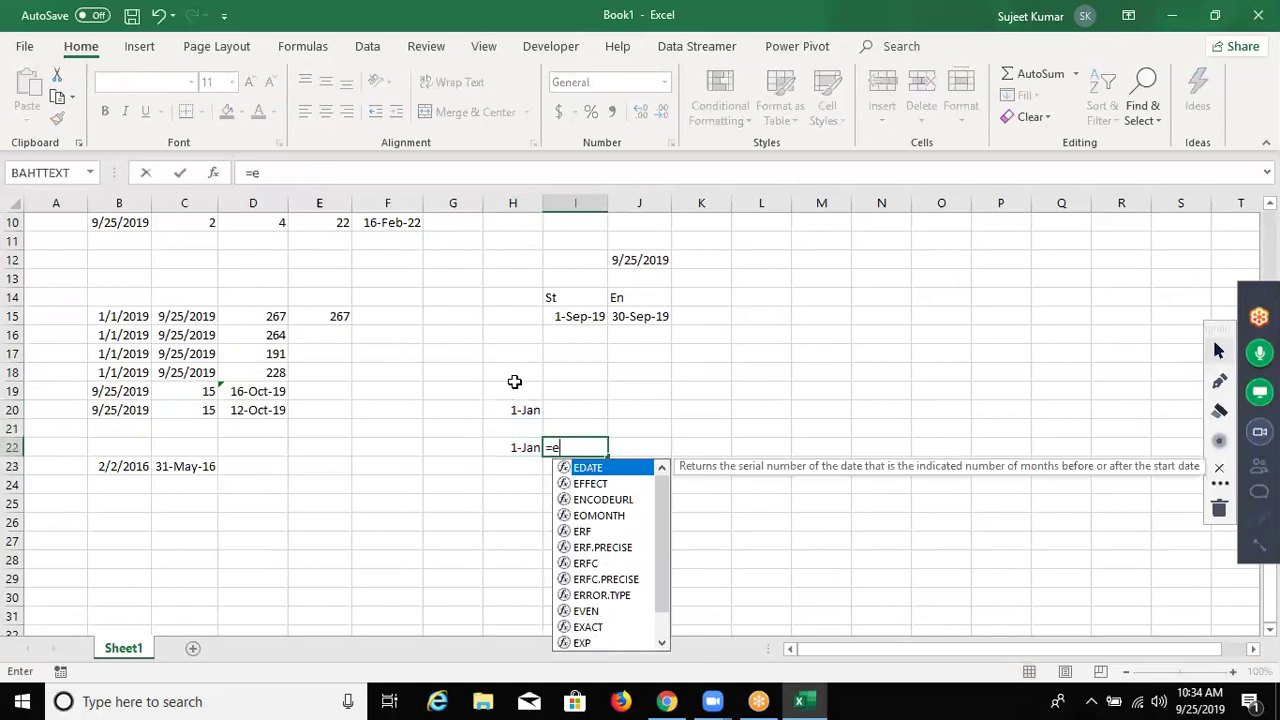
type("o")
Enter =EOMONTH(H20,3) in I22 and format it as a date, showing 30-Apr-19
key("Tab")
key("Up")
key("Up")
key("Up")
key("Left")
key("Down")
type(",")
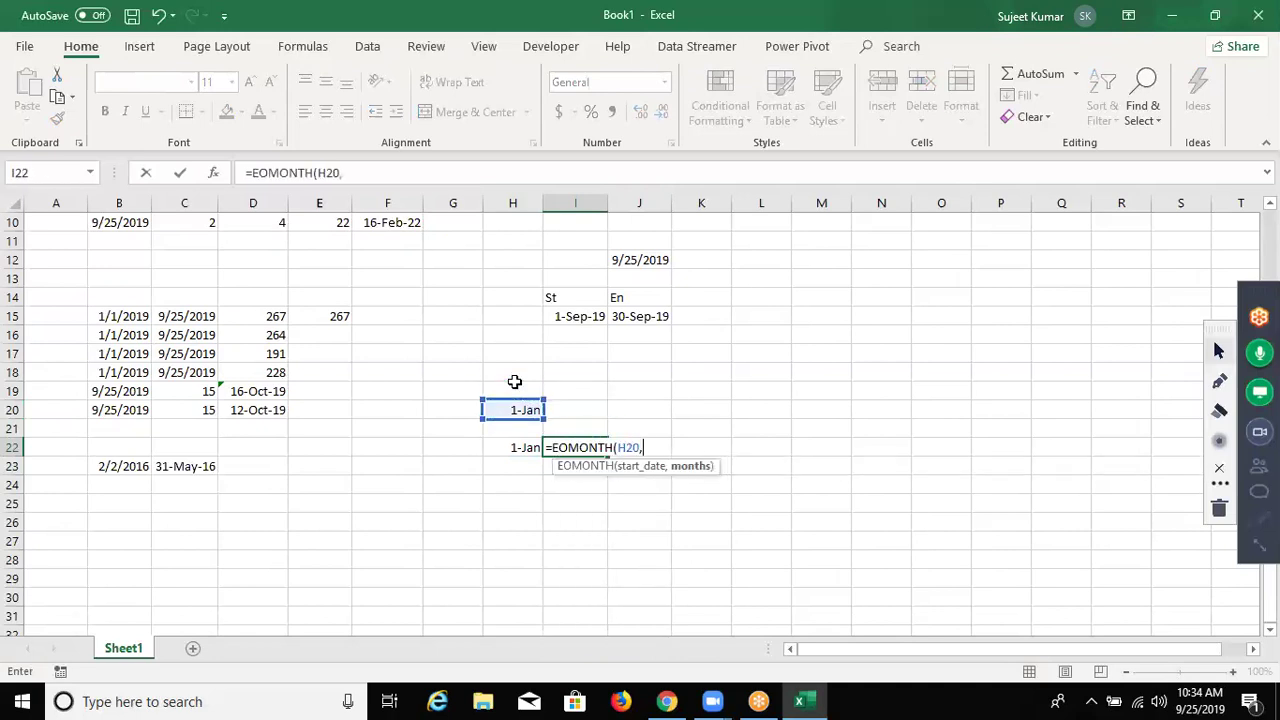
type("1")
key("BackSpace")
type("3")
key("ctrl+Return")
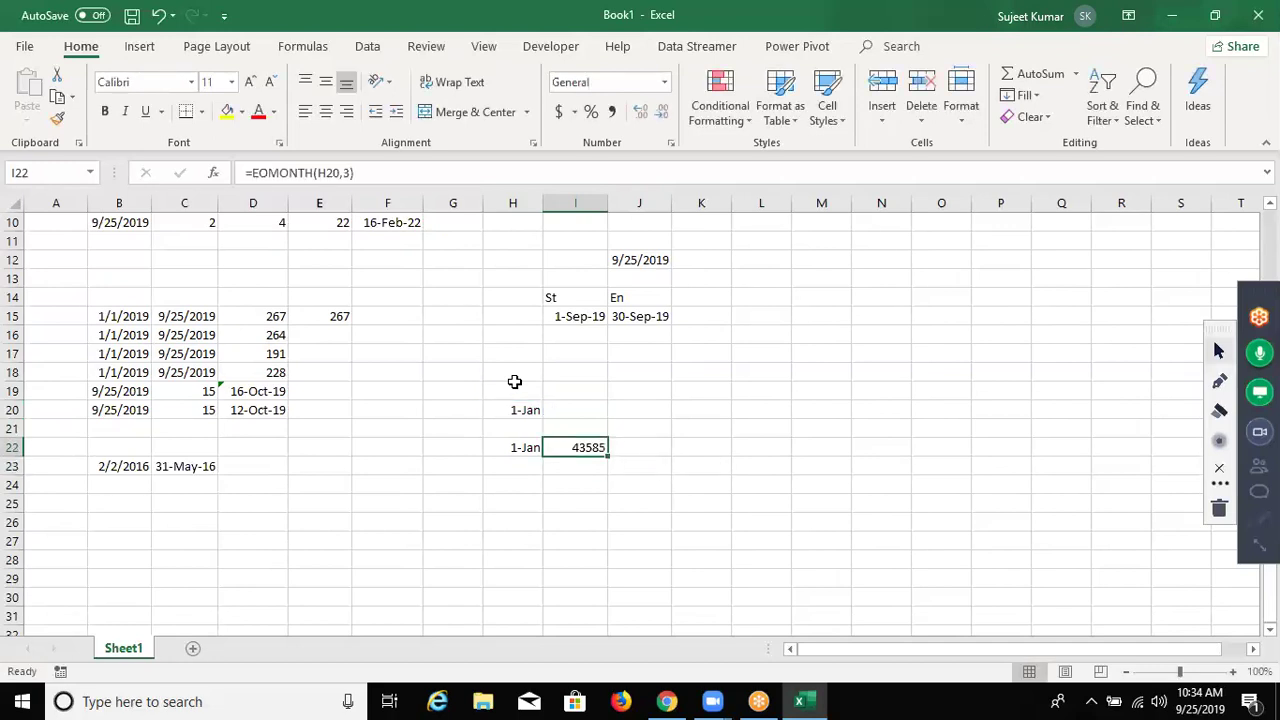
key("ctrl+shift+3")
Change the EOMONTH month offset from 3 to 2, giving 31-Mar-19
left_click(351, 173)
key("BackSpace")
type("2")
key("ctrl+Return")
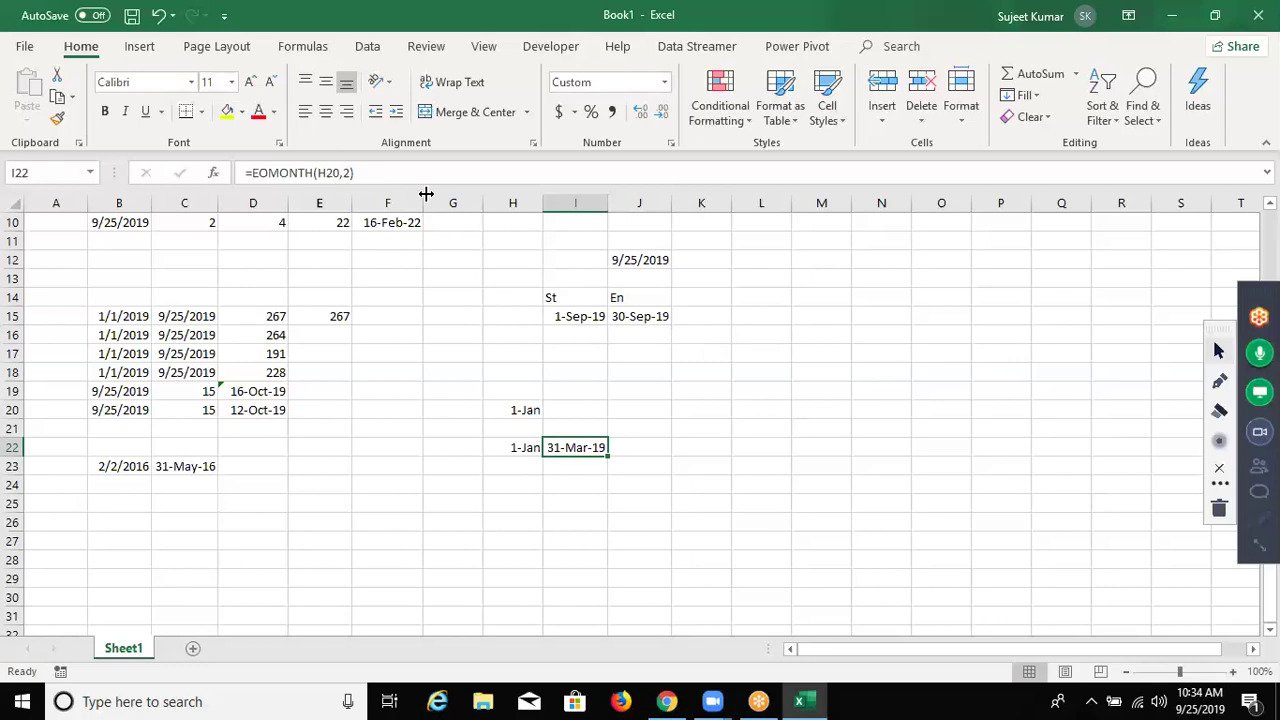
Enter 1/1 in D25 and today's date in E25 with Ctrl+;
left_click(262, 502)
type("1/1")
key("Tab")
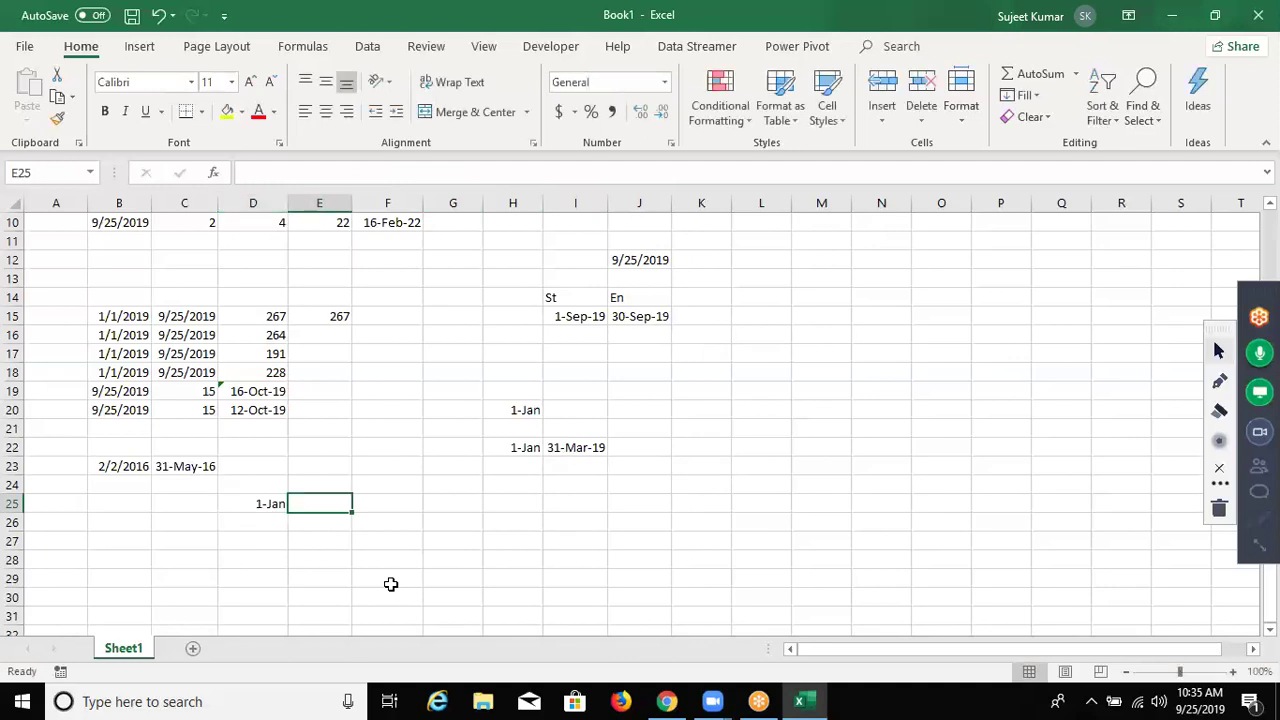
key("ctrl+semicolon")
key("Tab")
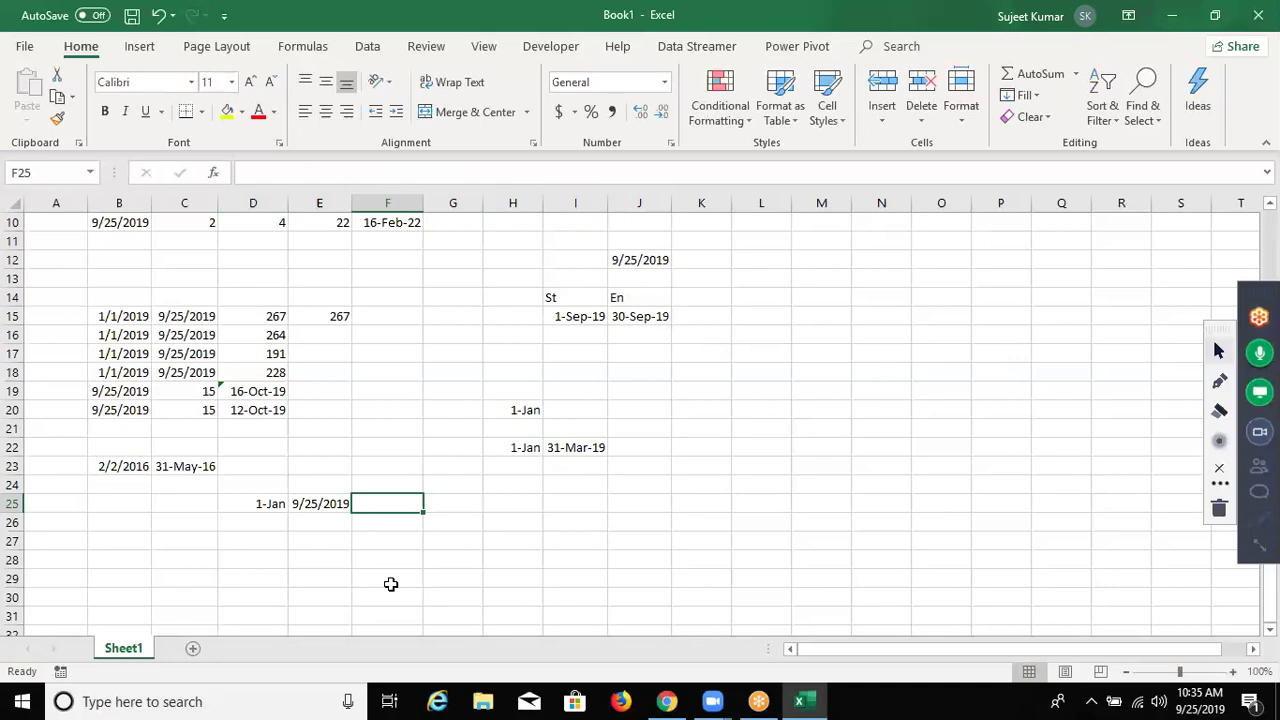
Enter =YEARFRAC(D25,E25) in F25
type("=")
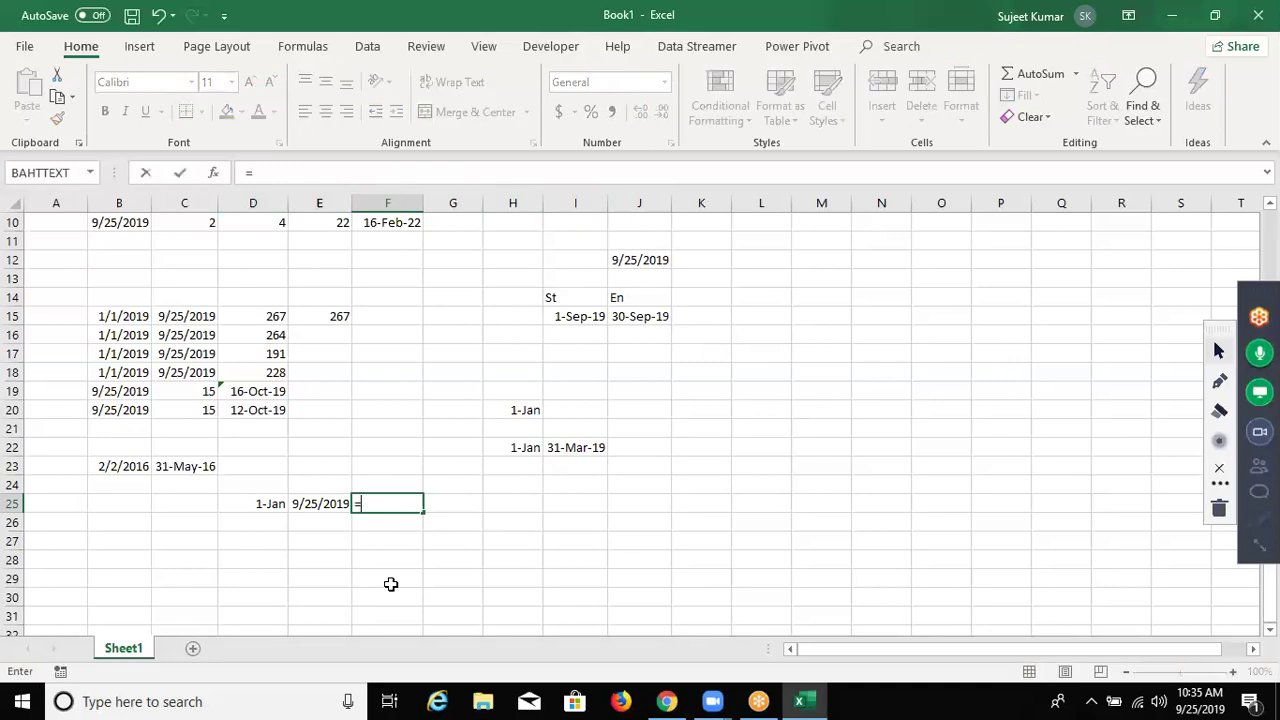
type("e")
key("BackSpace")
type("ye")
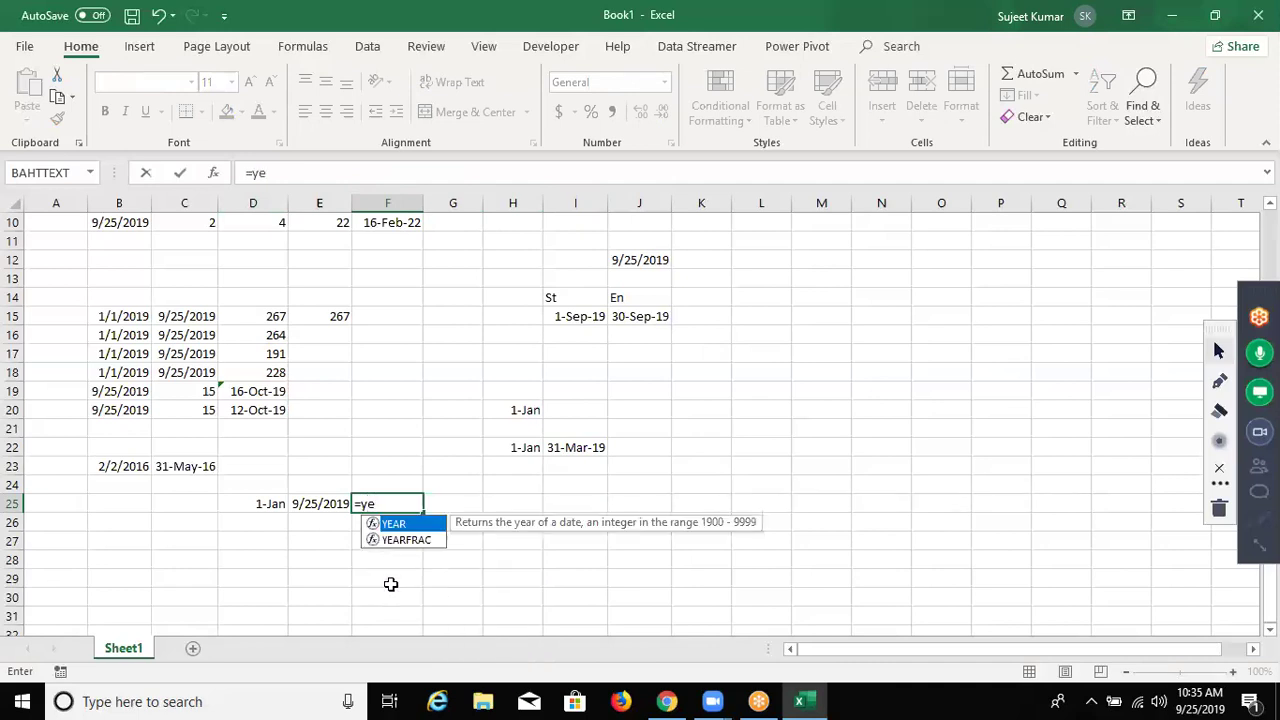
key("Down")
key("Escape")
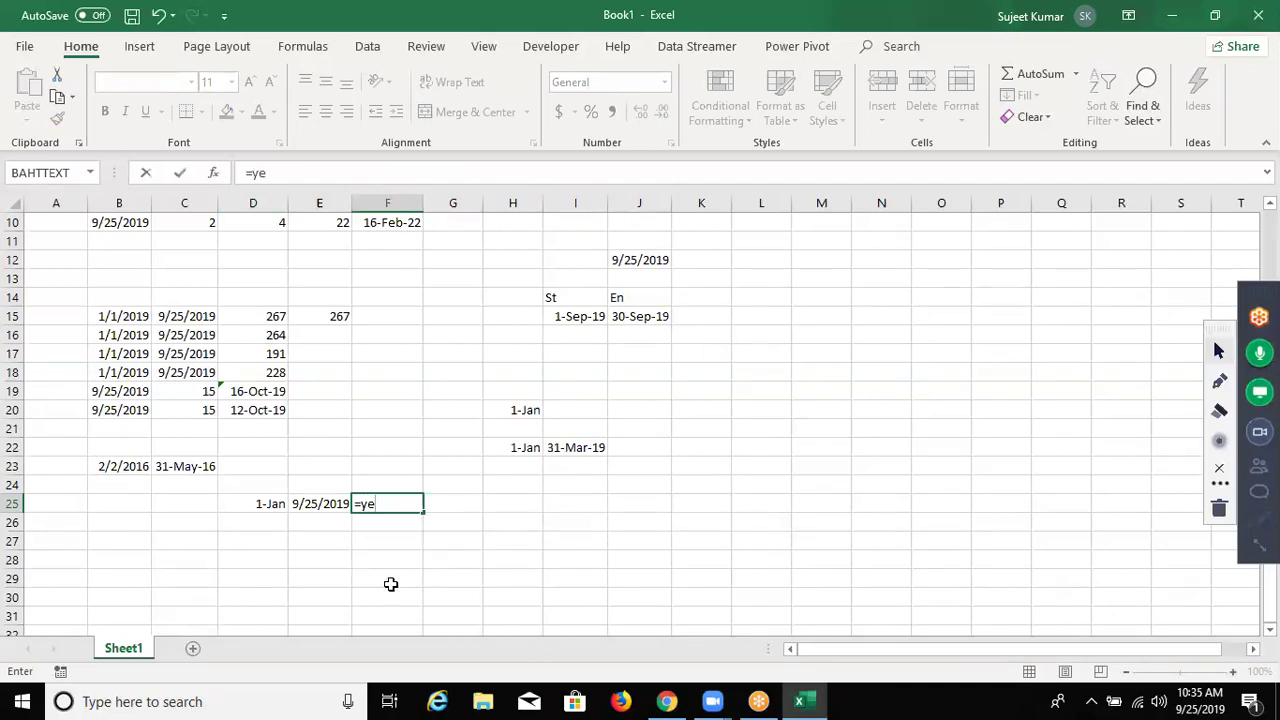
key("BackSpace")
key("Down")
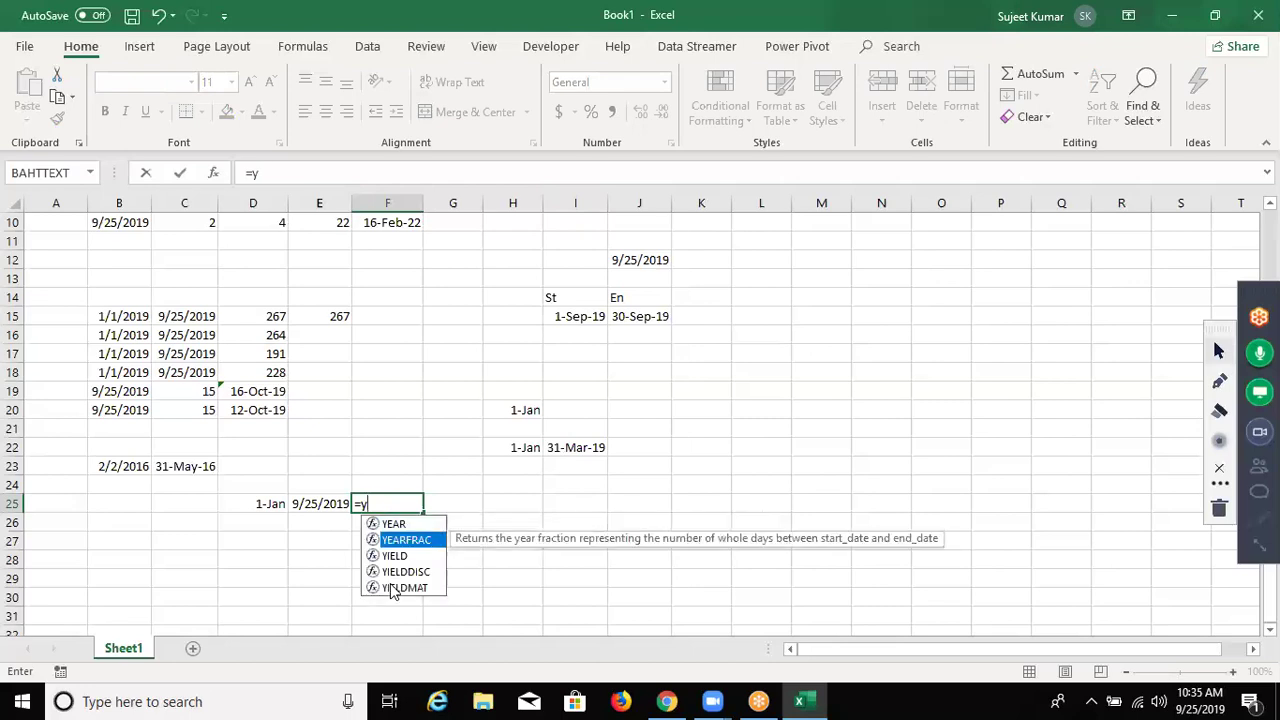
key("Tab")
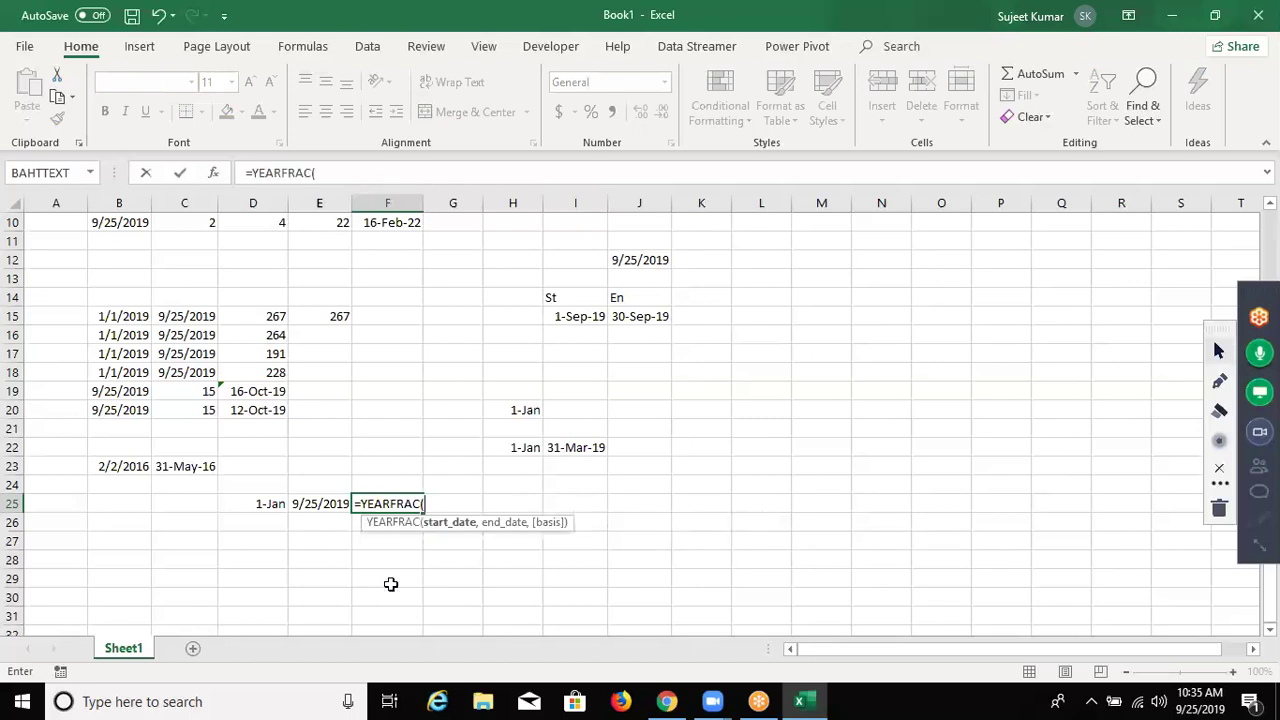
key("Left")
key("Left")
type(",")
key("Left")
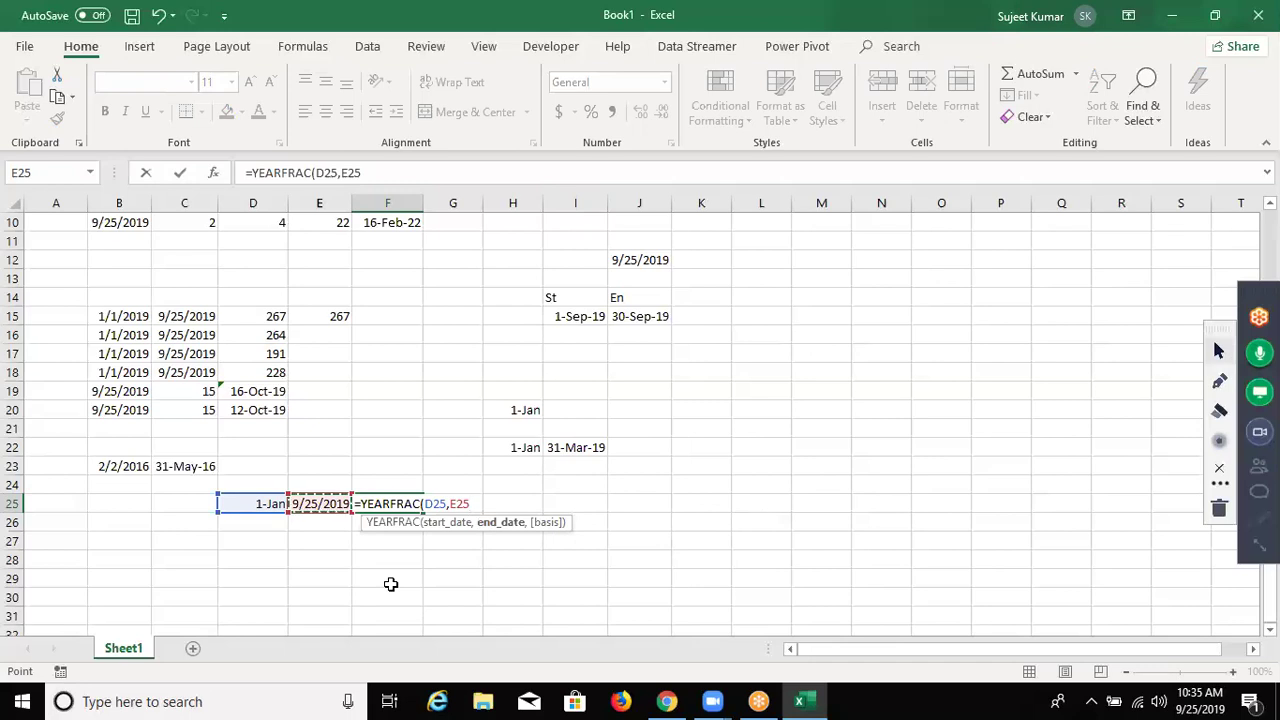
key("ctrl+Return")
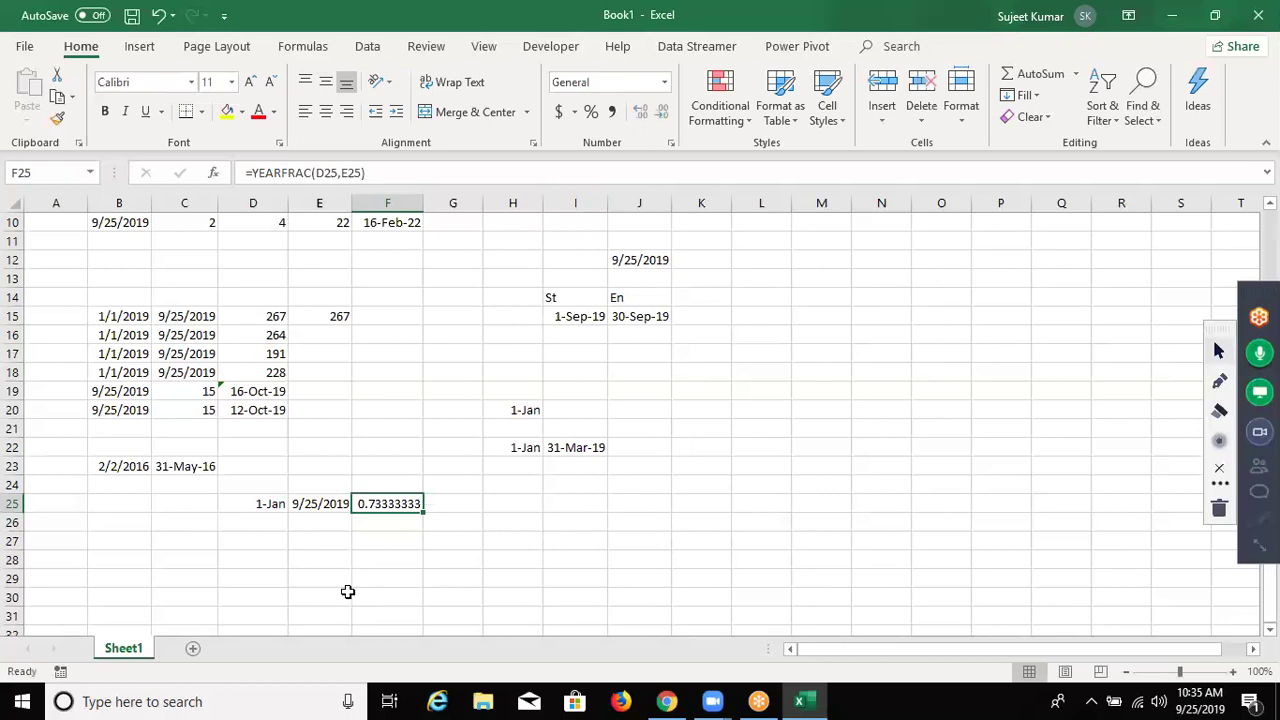
Apply Percent Style to F25 so the year fraction shows 73%
left_click(591, 111)
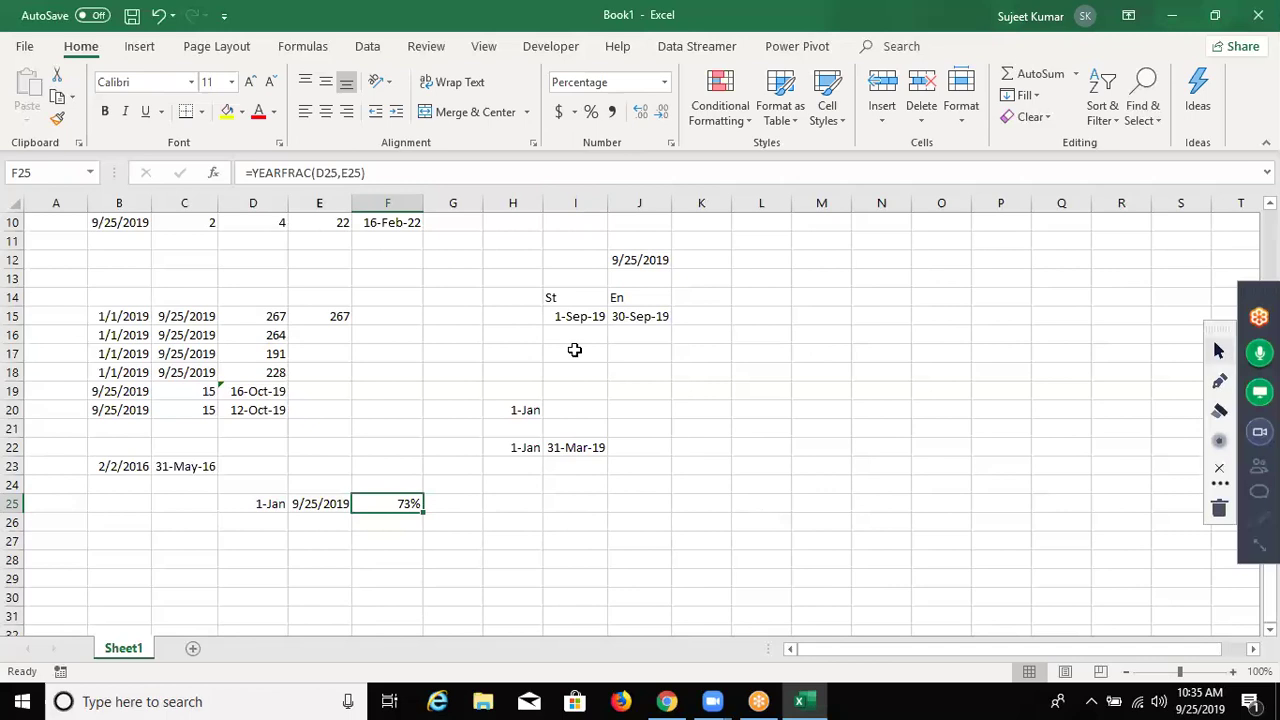
key("Down")
key("Down")
key("Down")
key("Left")
key("Left")
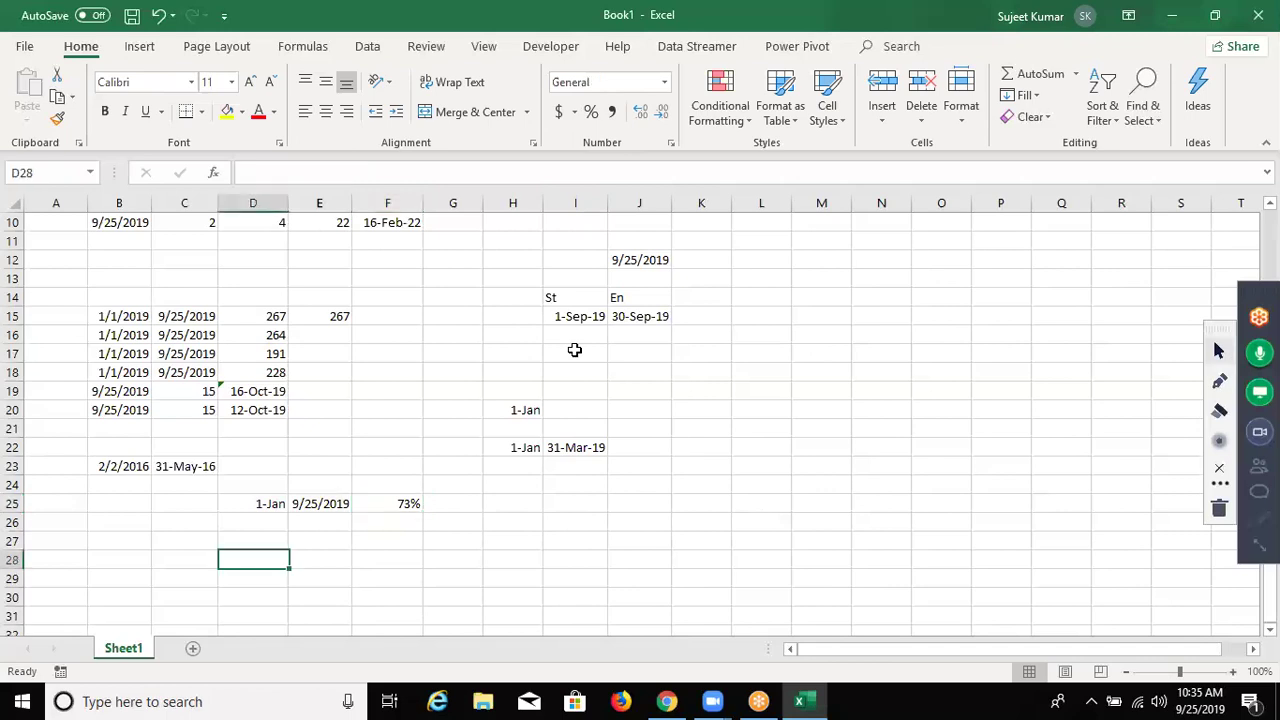
Enter the text date '10-jan-2019 in C28
key("Left")
type("'10-20")
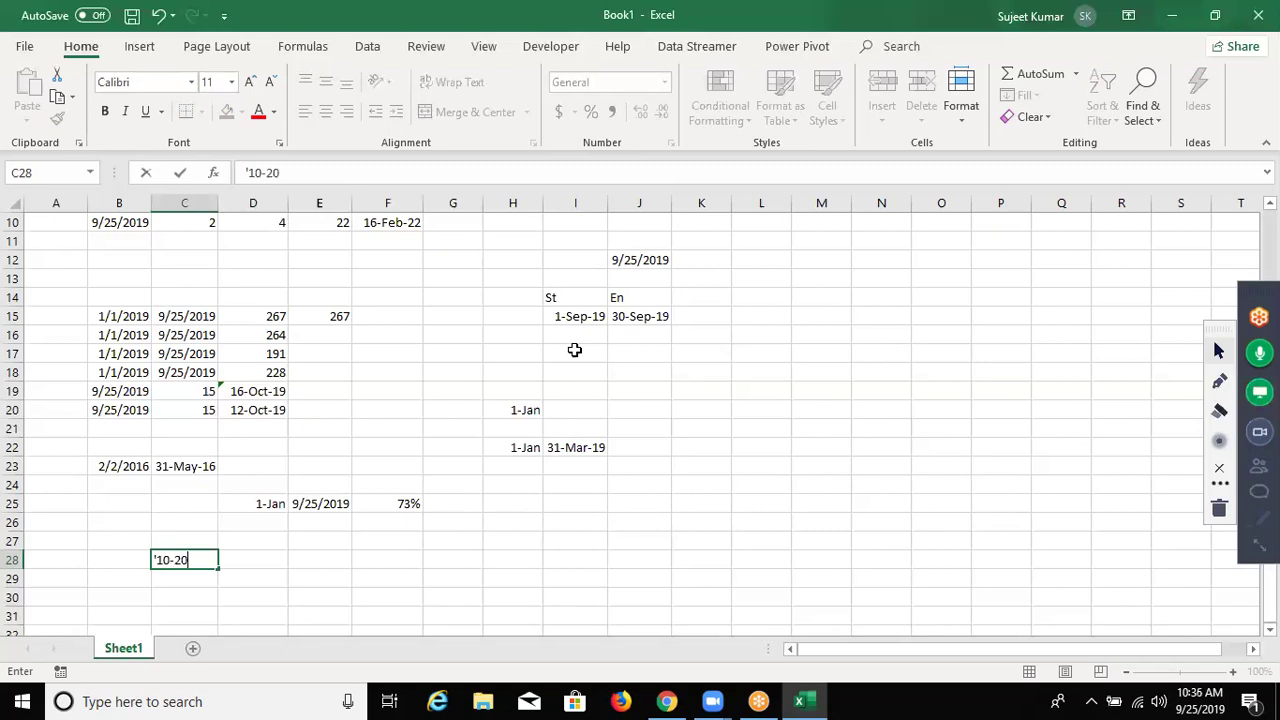
key("ctrl+Return")
type("'")
type("10")
type("-ja")
type("n-")
type("20")
type("19")
key("Return")
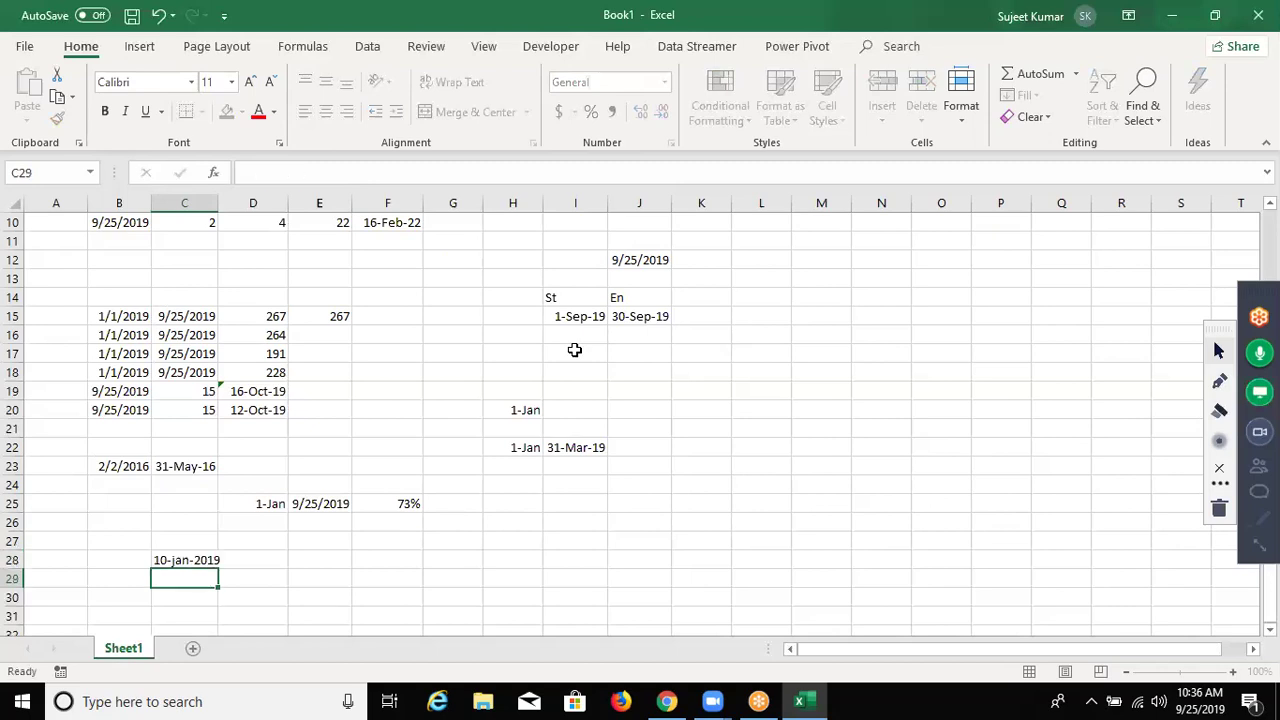
Enter =DATEVALUE(C28) in D28, returning serial number 43475
key("Up")
key("Right")
type("=")
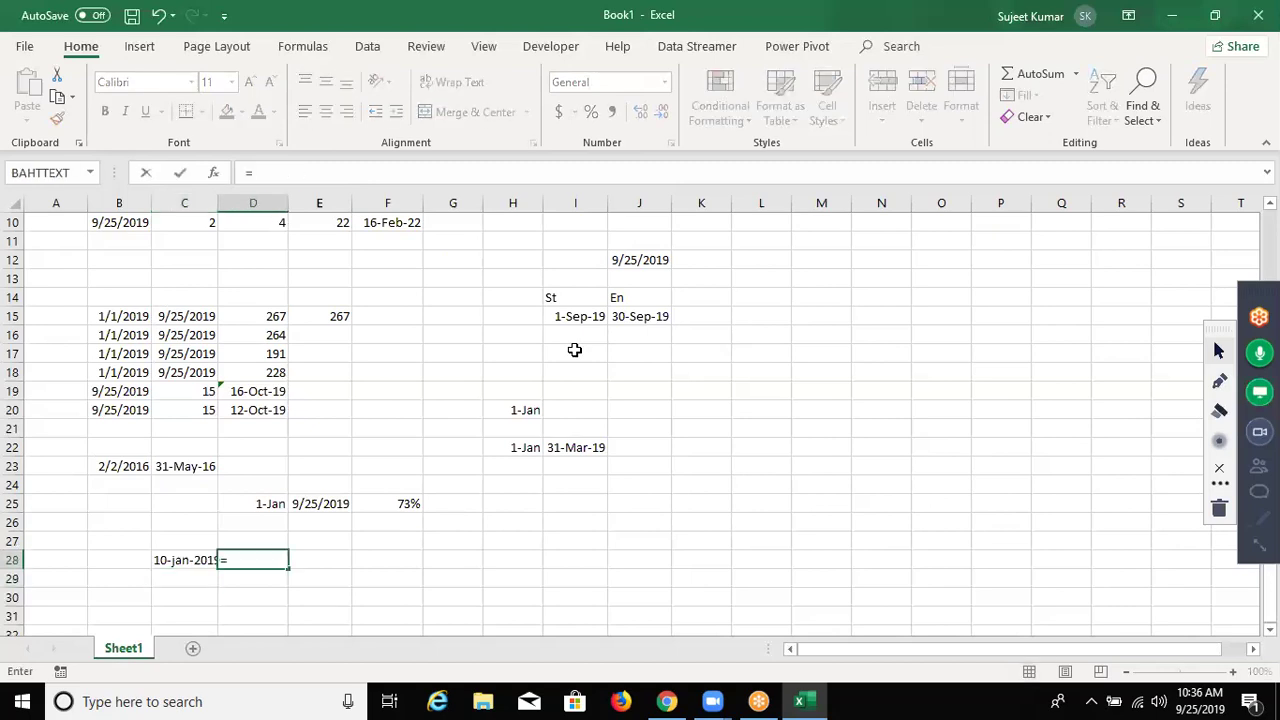
type("TAM")
key("BackSpace")
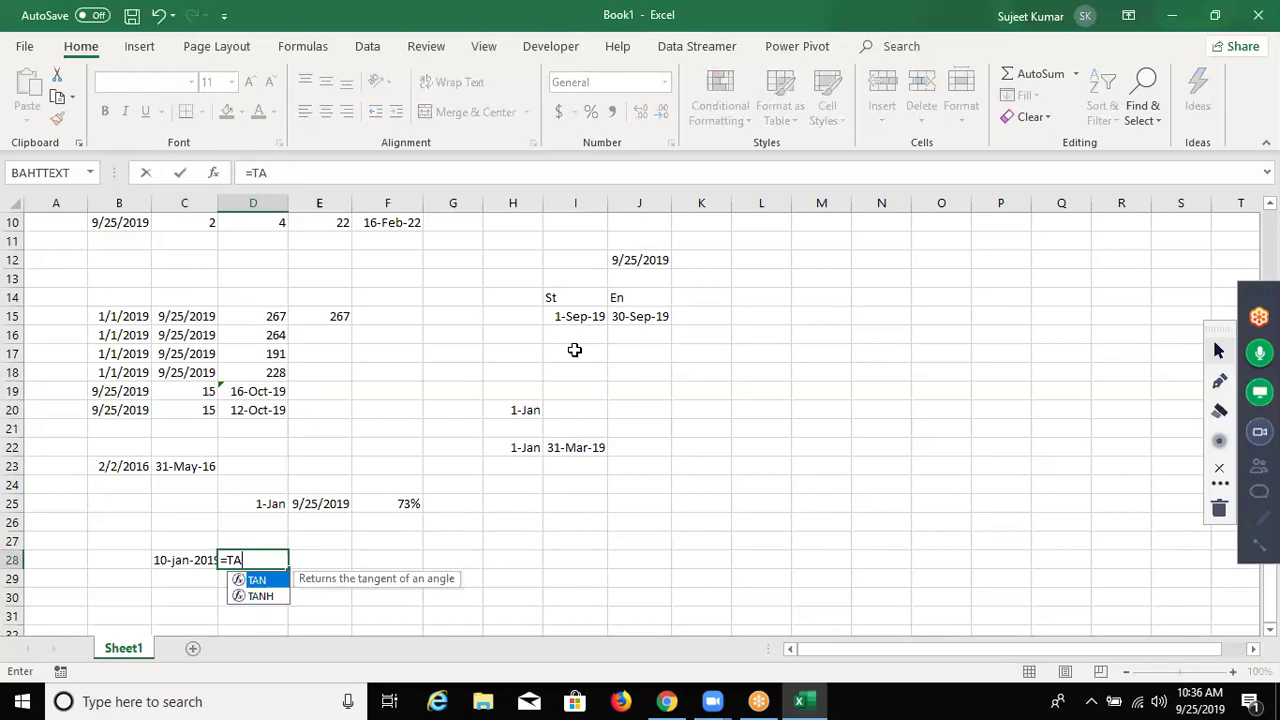
key("BackSpace")
key("BackSpace")
key("BackSpace")
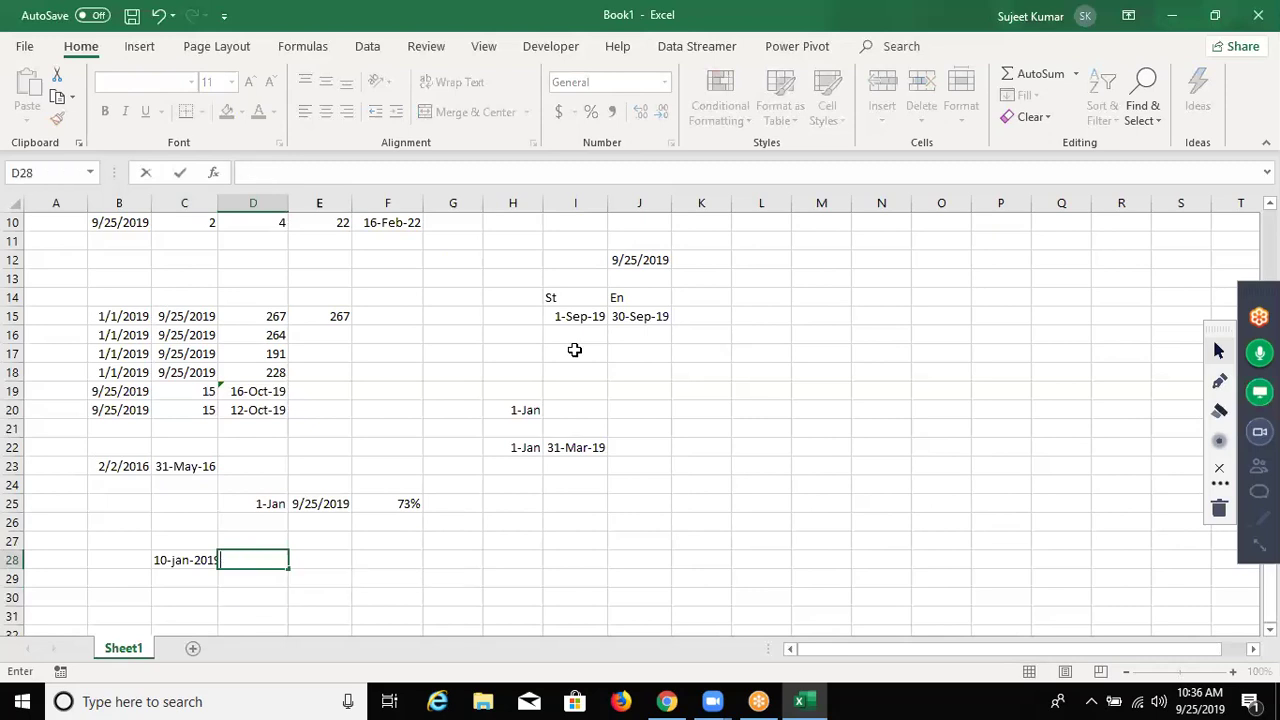
type("DAT")
key("BackSpace")
key("BackSpace")
key("BackSpace")
type("=DA")
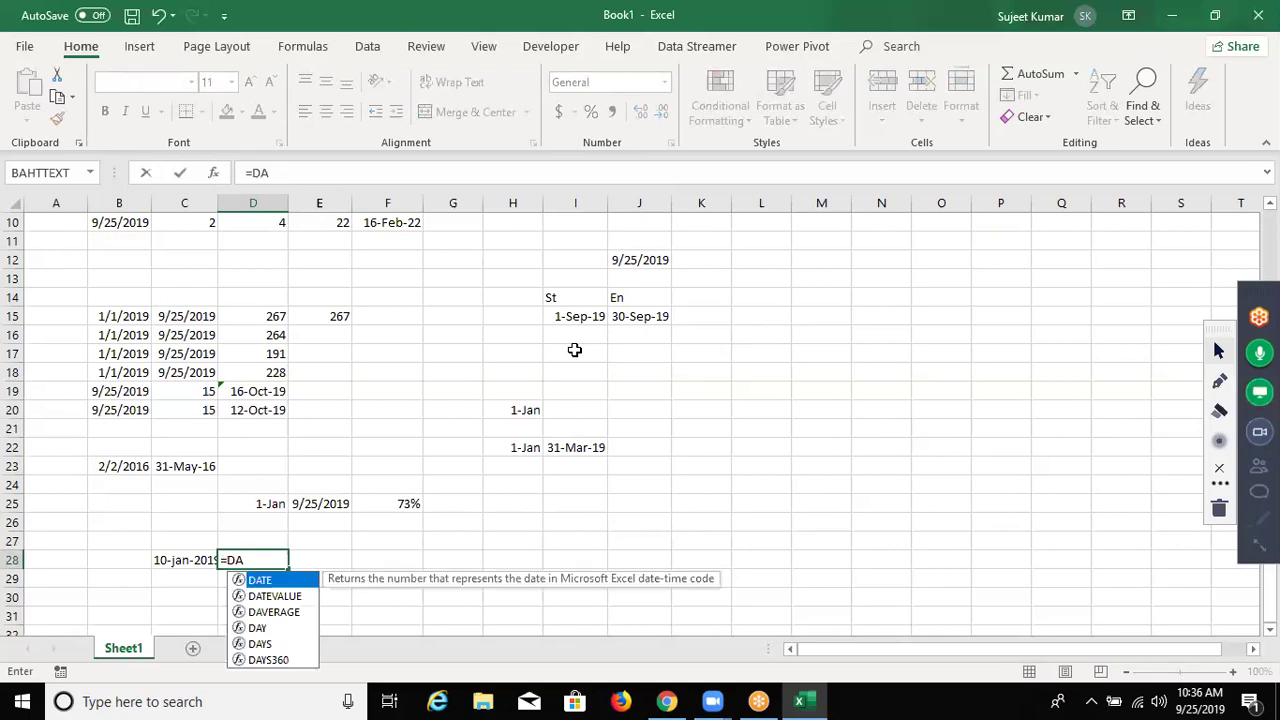
key("Tab")
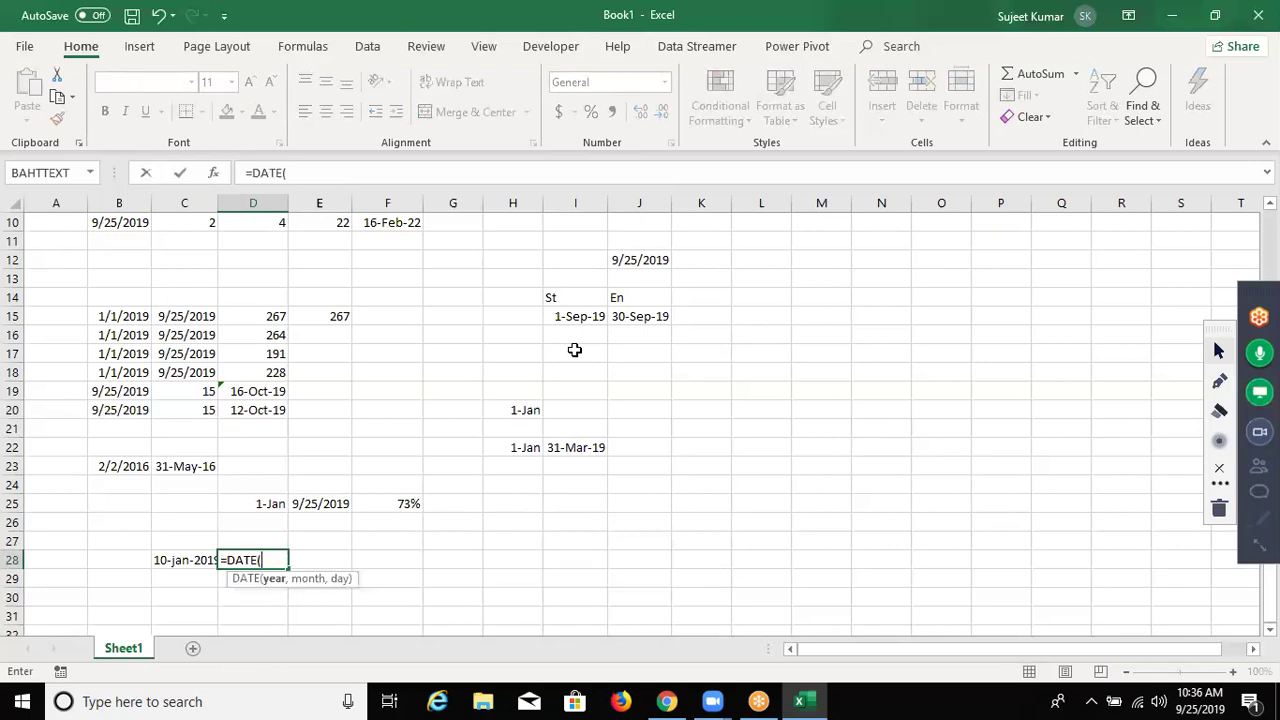
key("BackSpace")
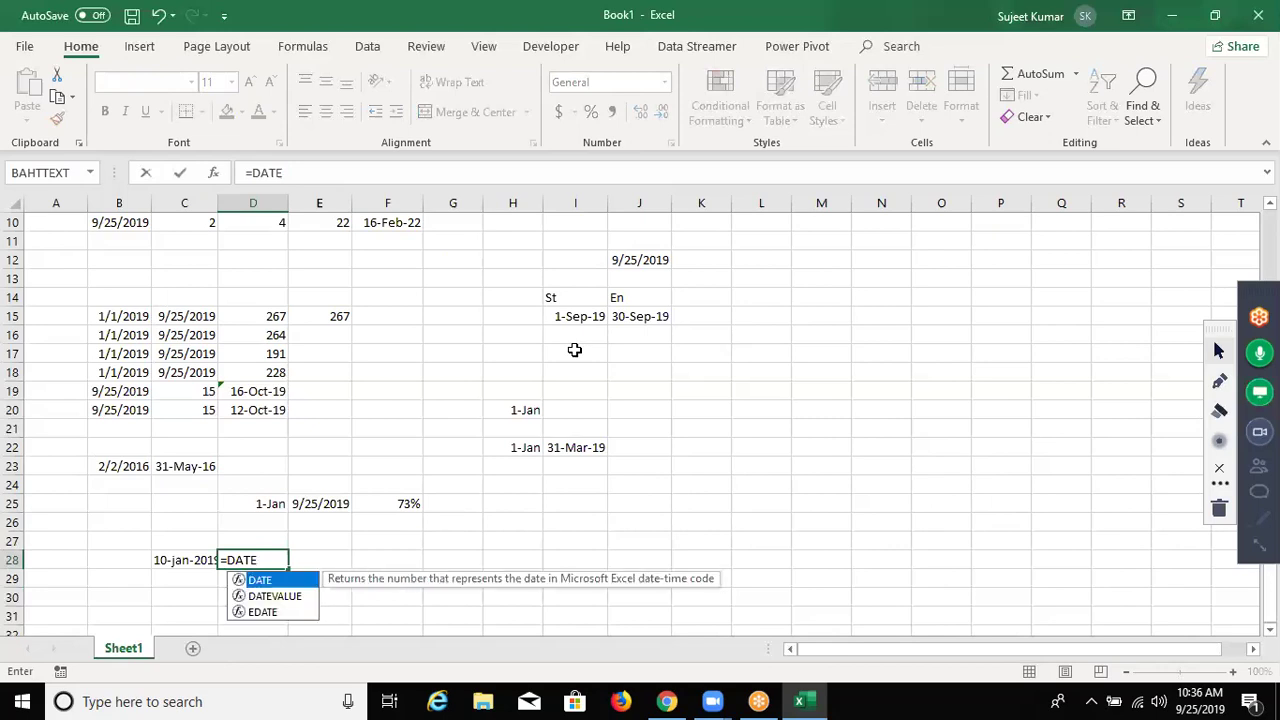
type("VALUE(C28)")
key("Return")
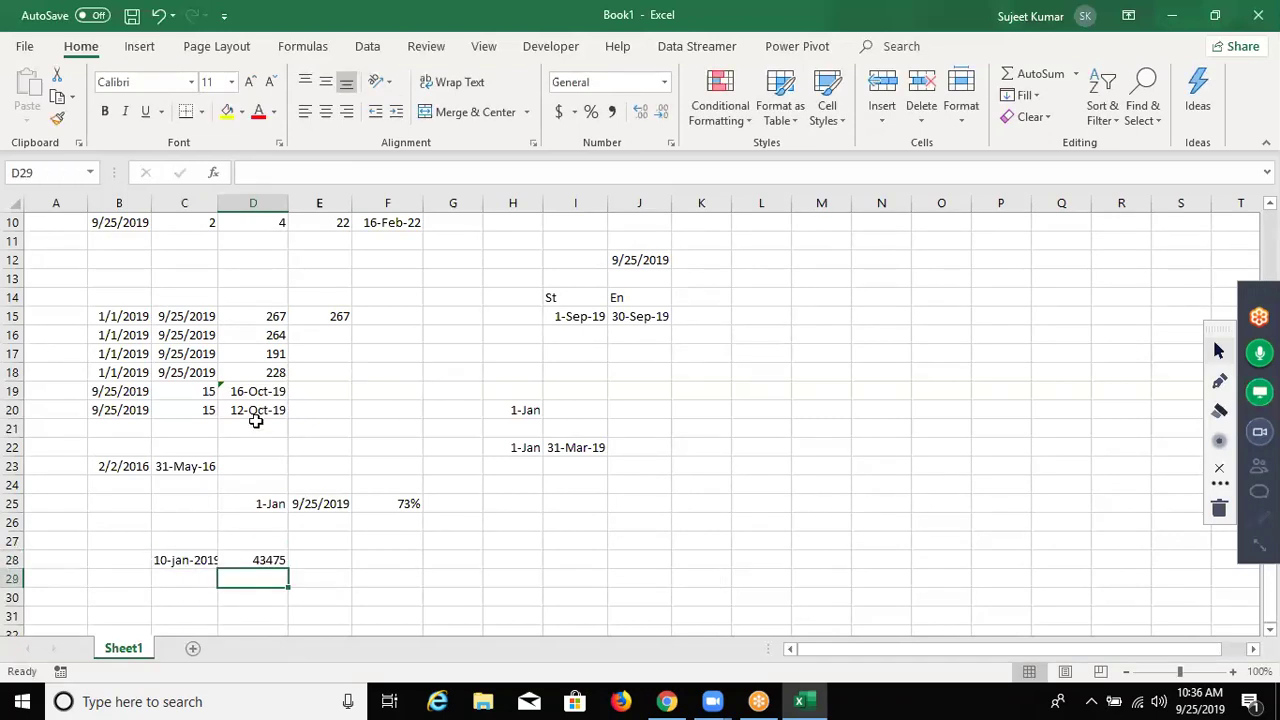
scroll(256, 421, "up", 2)
Copy the dates in B15:C15 and paste them into B31:C31
left_click_drag(255, 428, 258, 523)
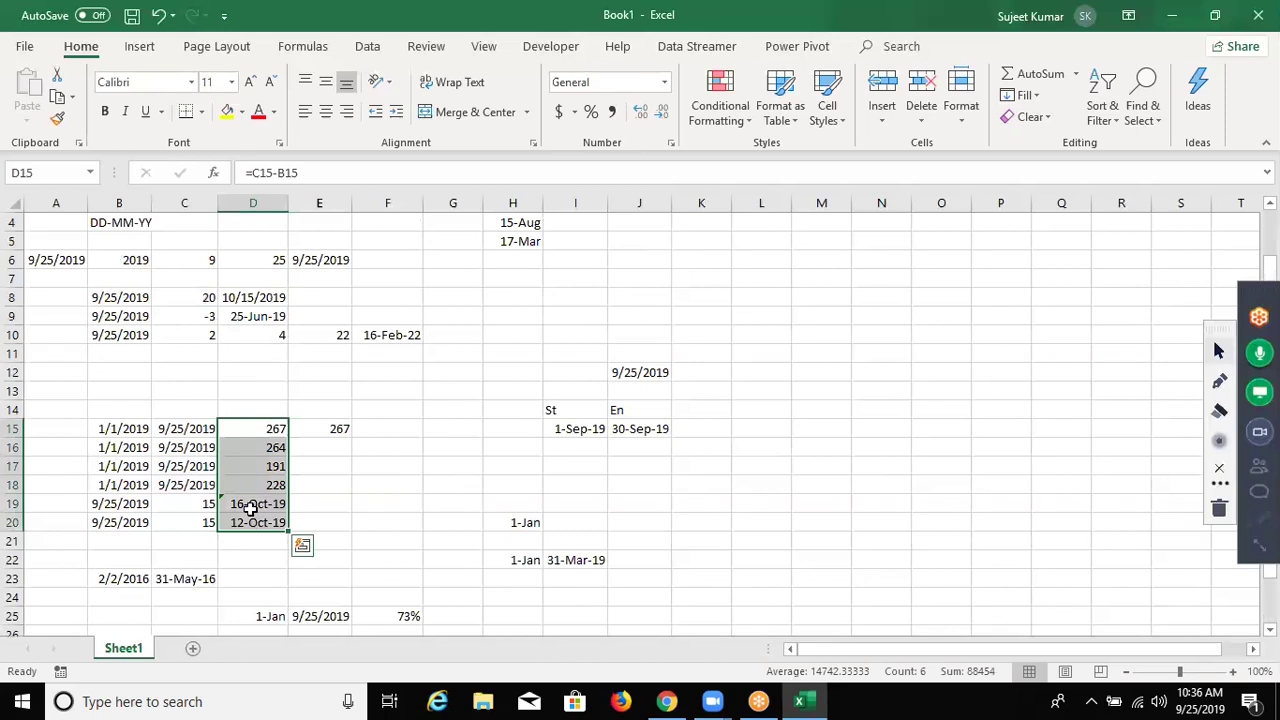
scroll(251, 508, "down", 2)
scroll(237, 494, "up", 1)
left_click(150, 374)
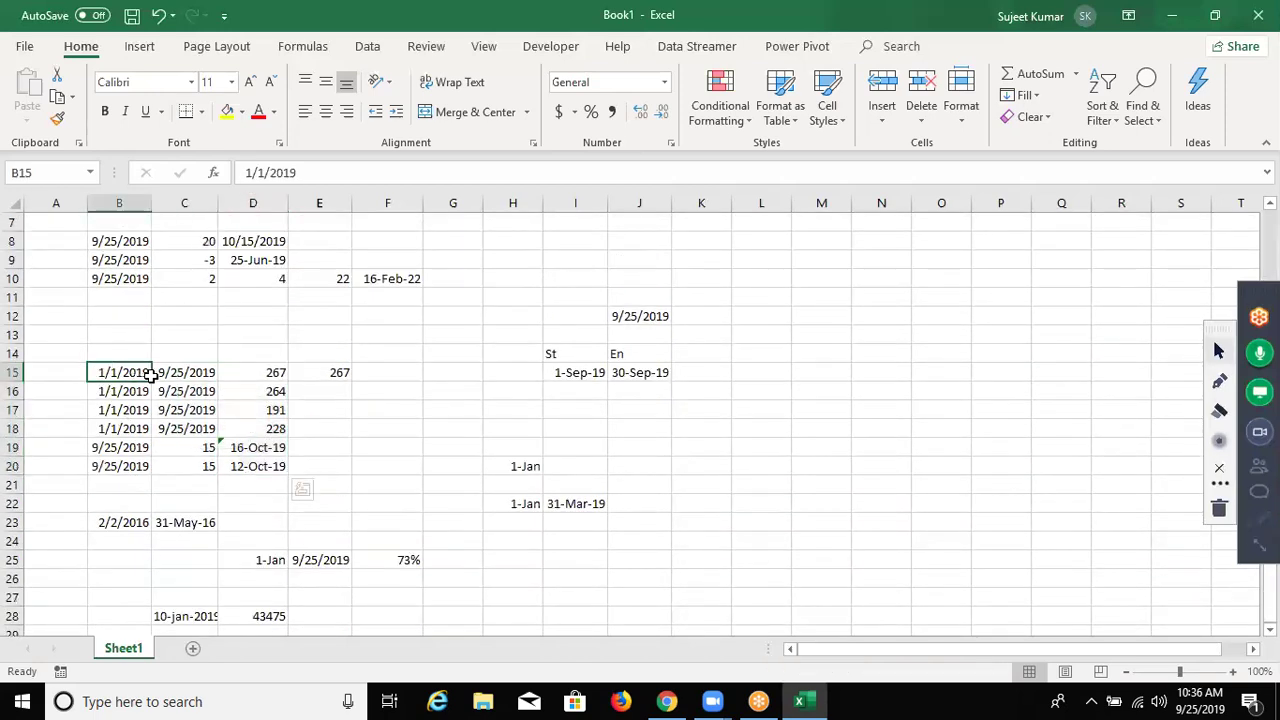
left_click_drag(150, 374, 185, 374)
key("ctrl+c")
scroll(164, 451, "down", 4)
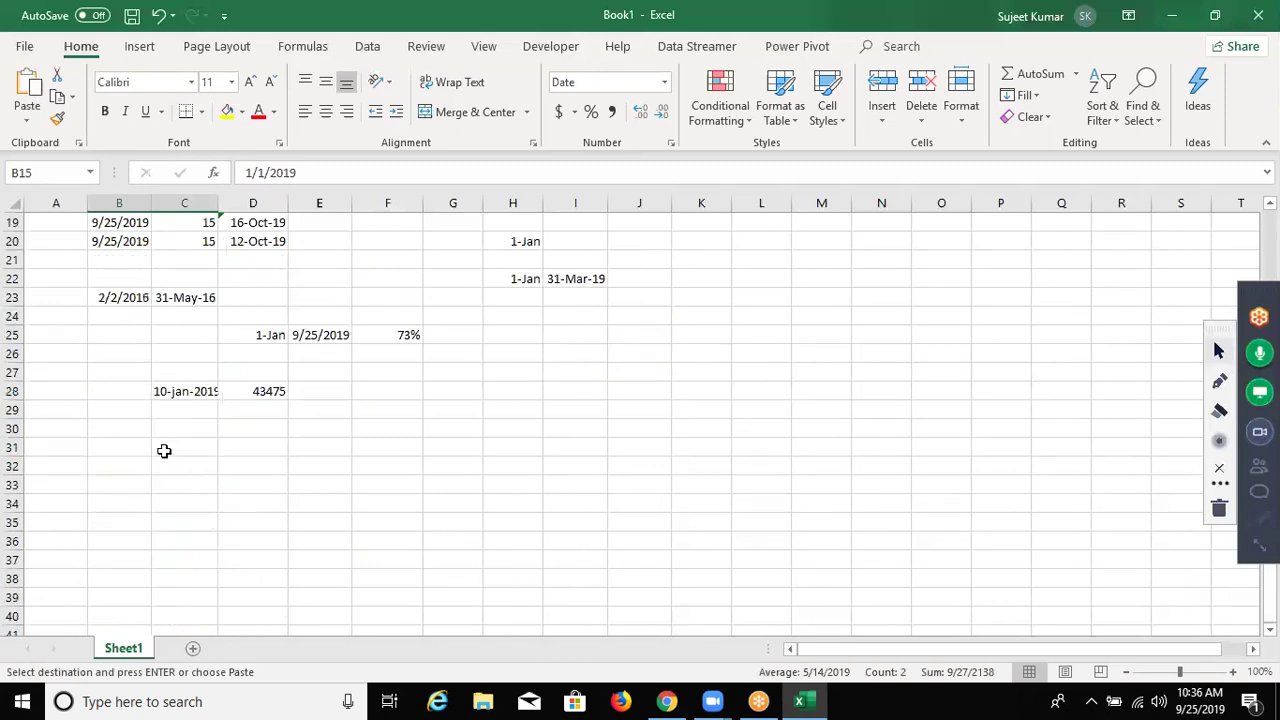
left_click(120, 447)
key("ctrl+v")
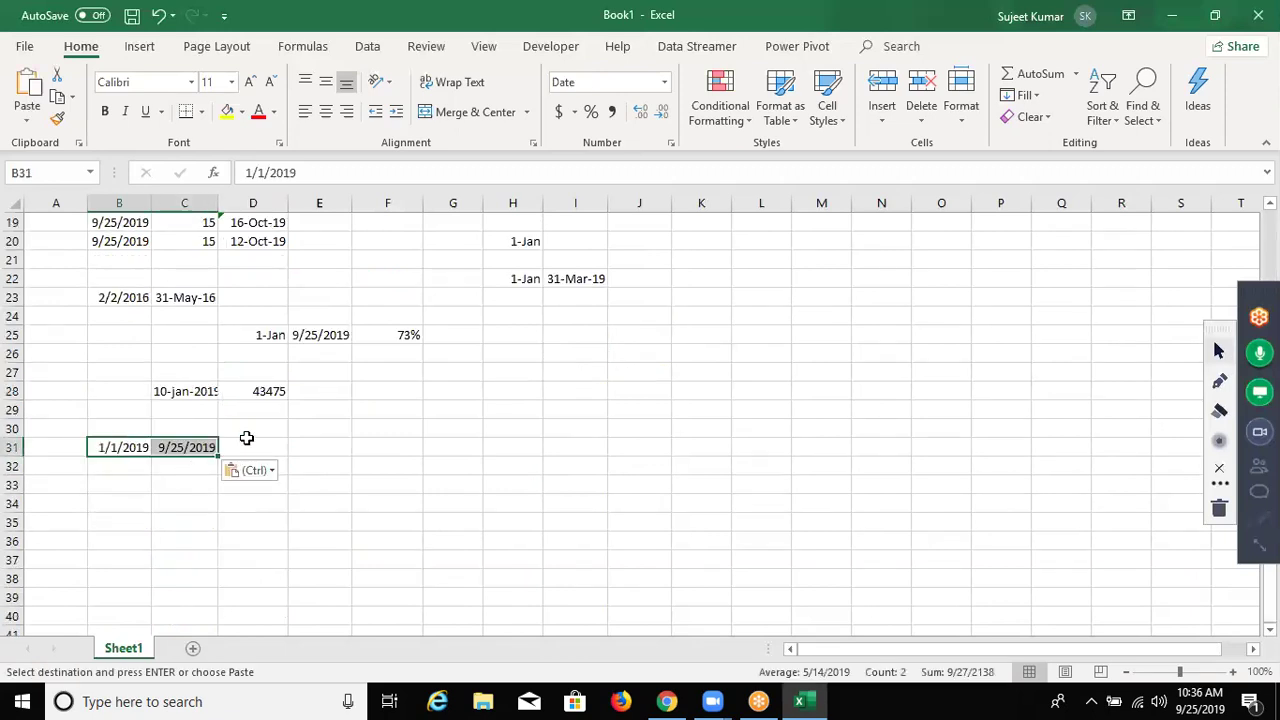
Widen column C and enter =DATEDIF(B31,C31,"M") in D31, returning 8 months
left_click(246, 438)
double_click(218, 203)
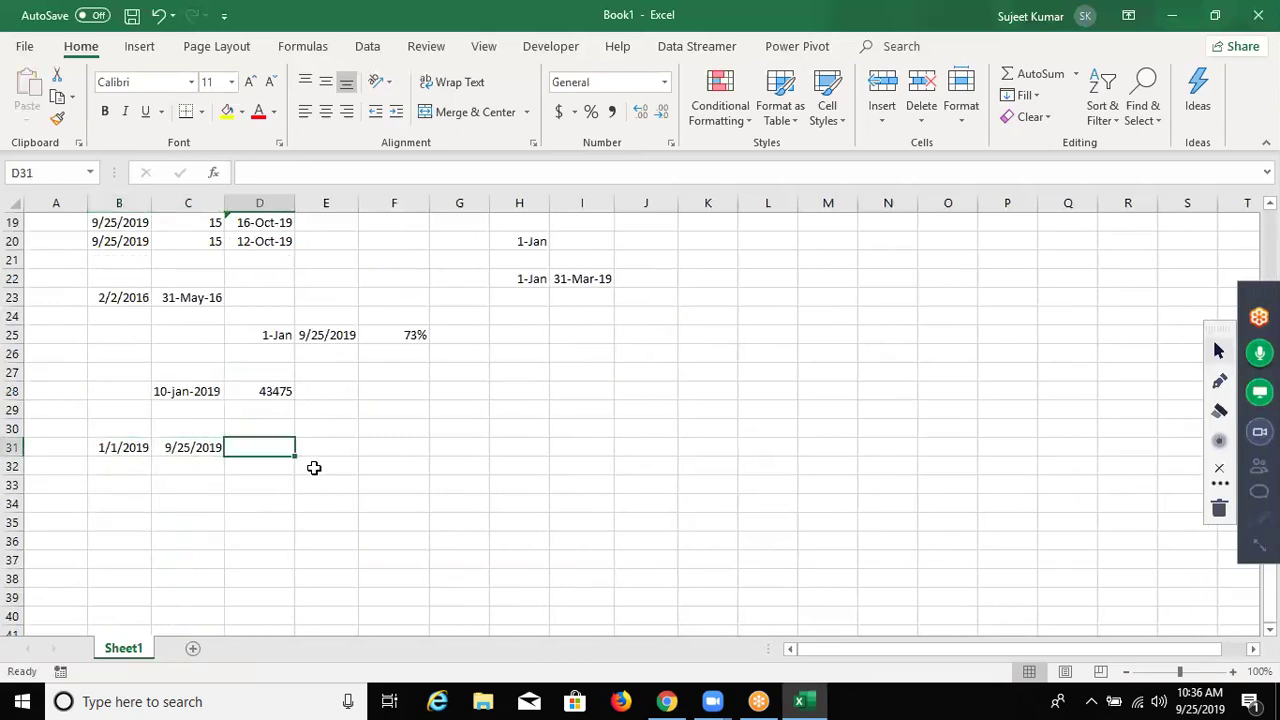
type("=DATED")
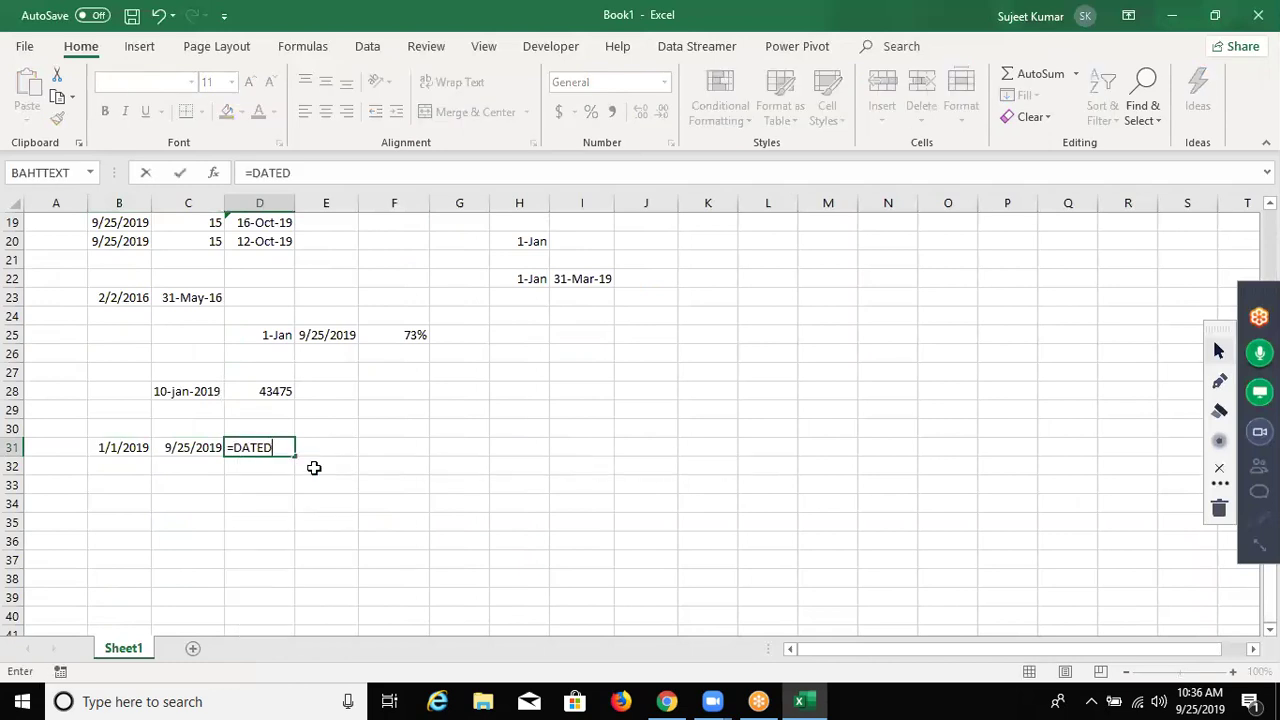
type("IF")
key("Tab")
key("Left")
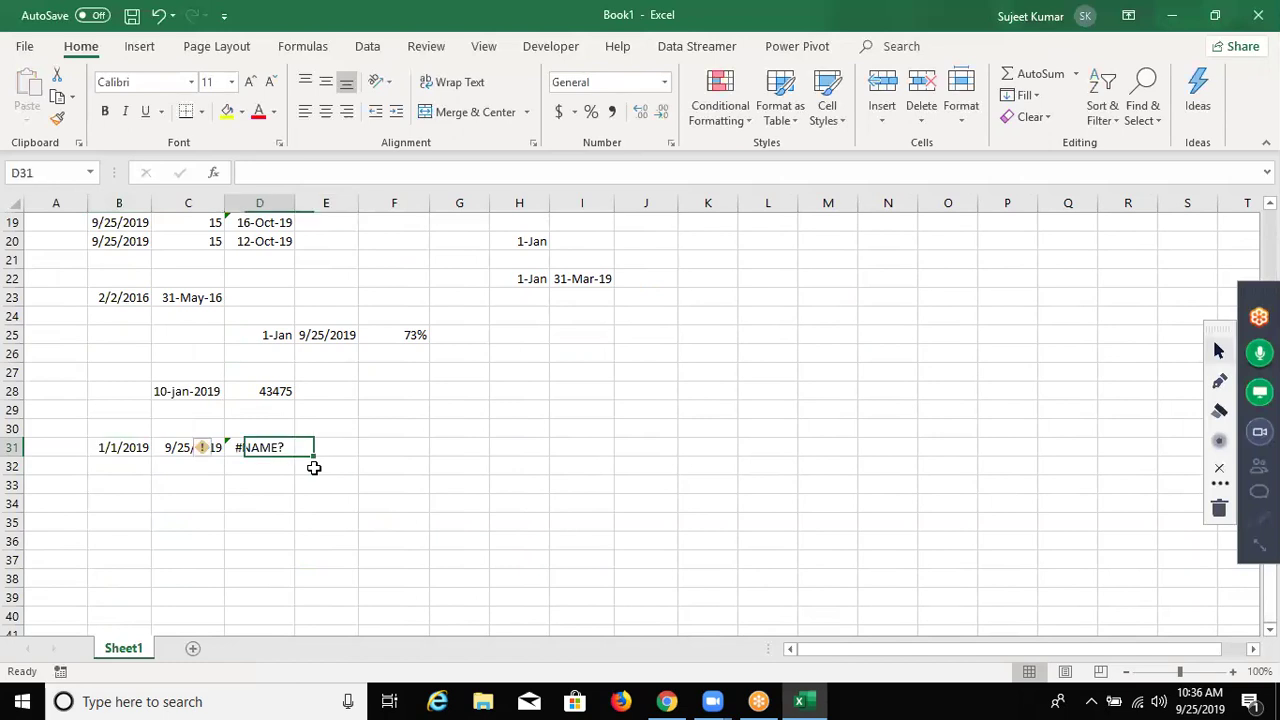
double_click(287, 447)
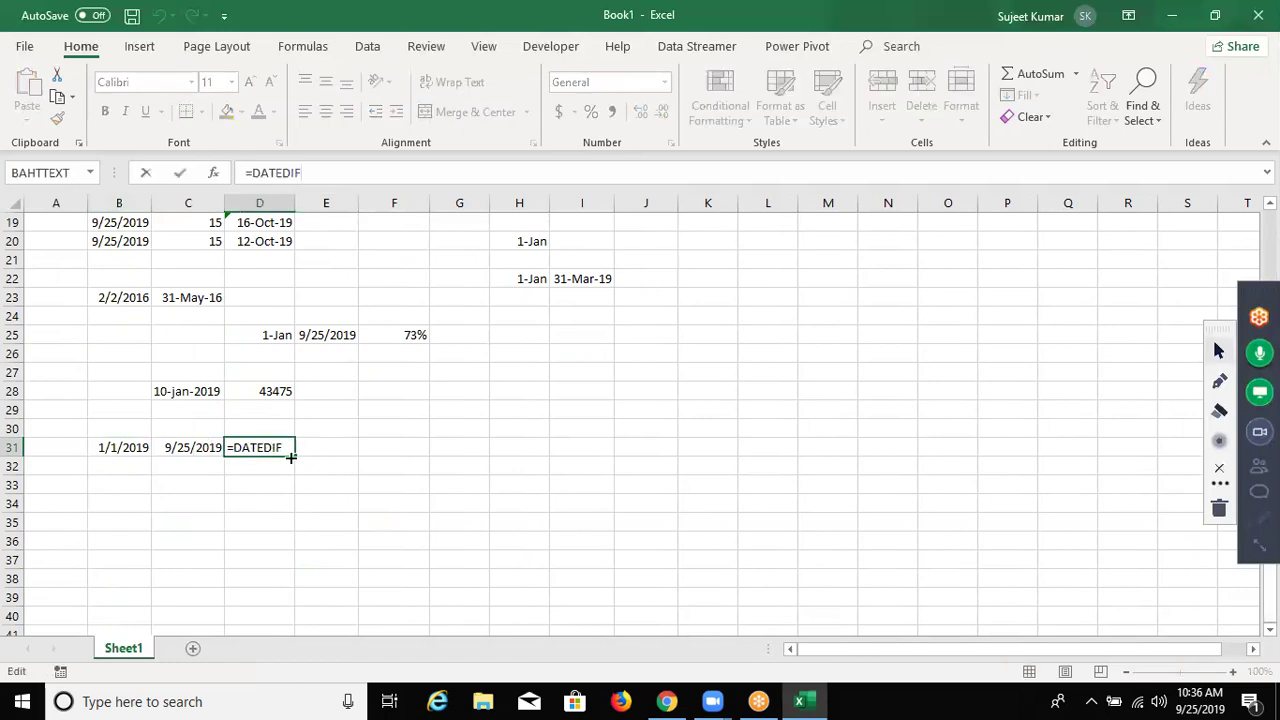
type("(")
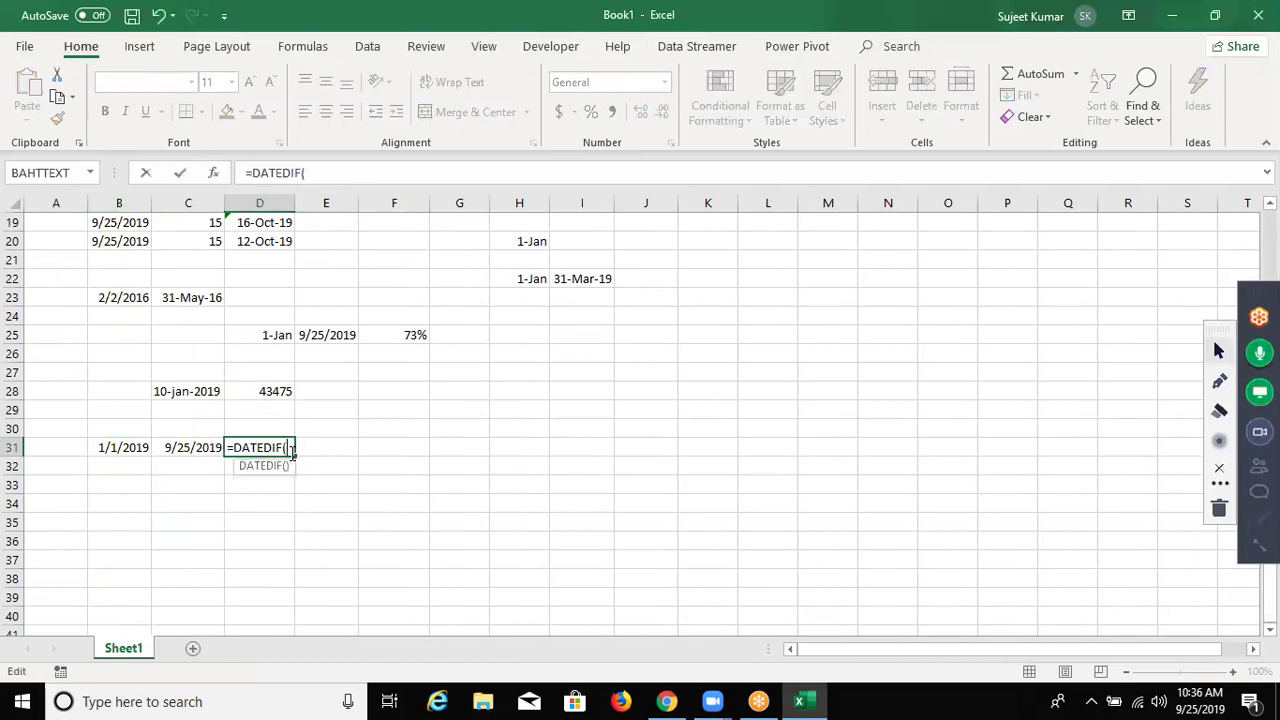
left_click(127, 447)
type(",")
left_click(191, 444)
type(",")
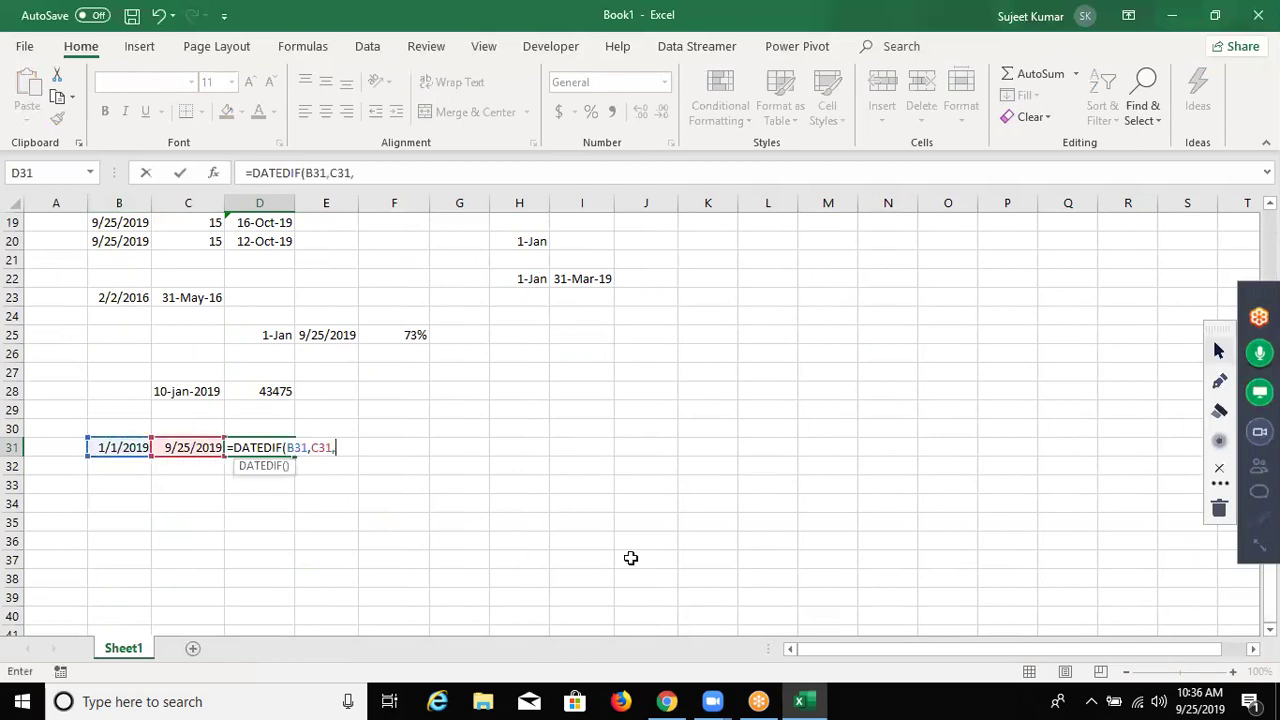
type("\"")
type("M")
key("Return")
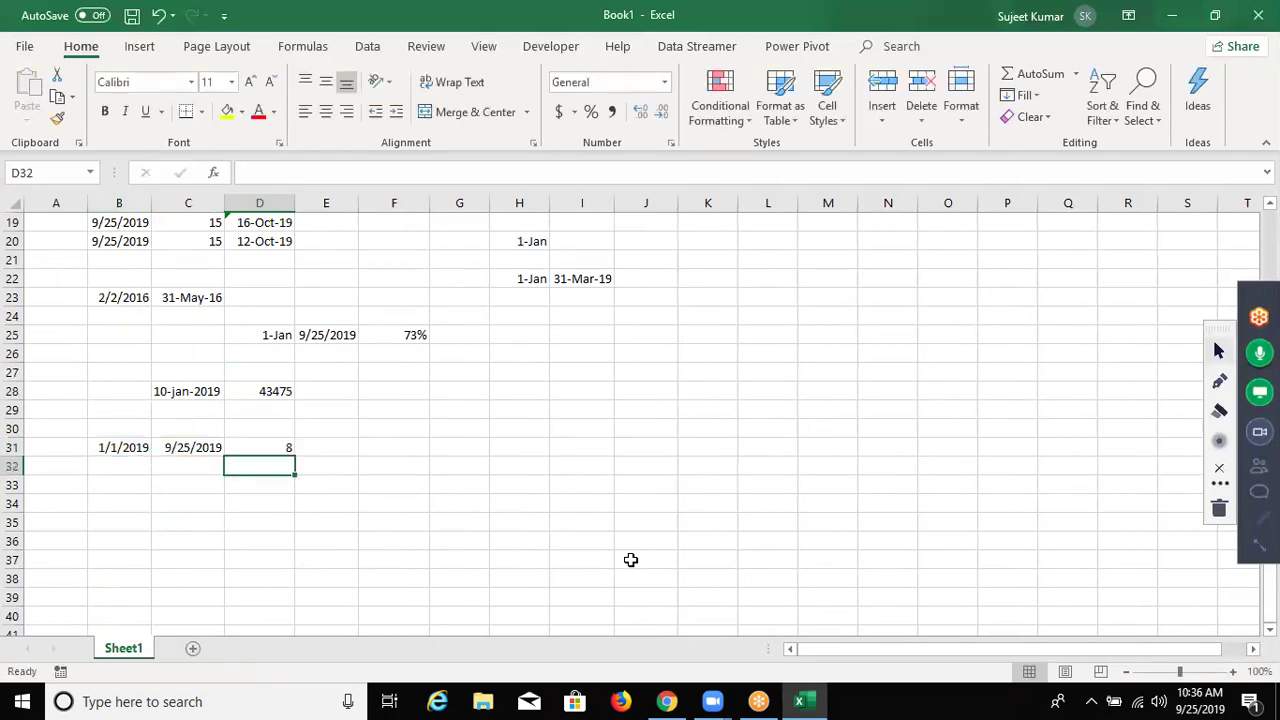
key("Up")
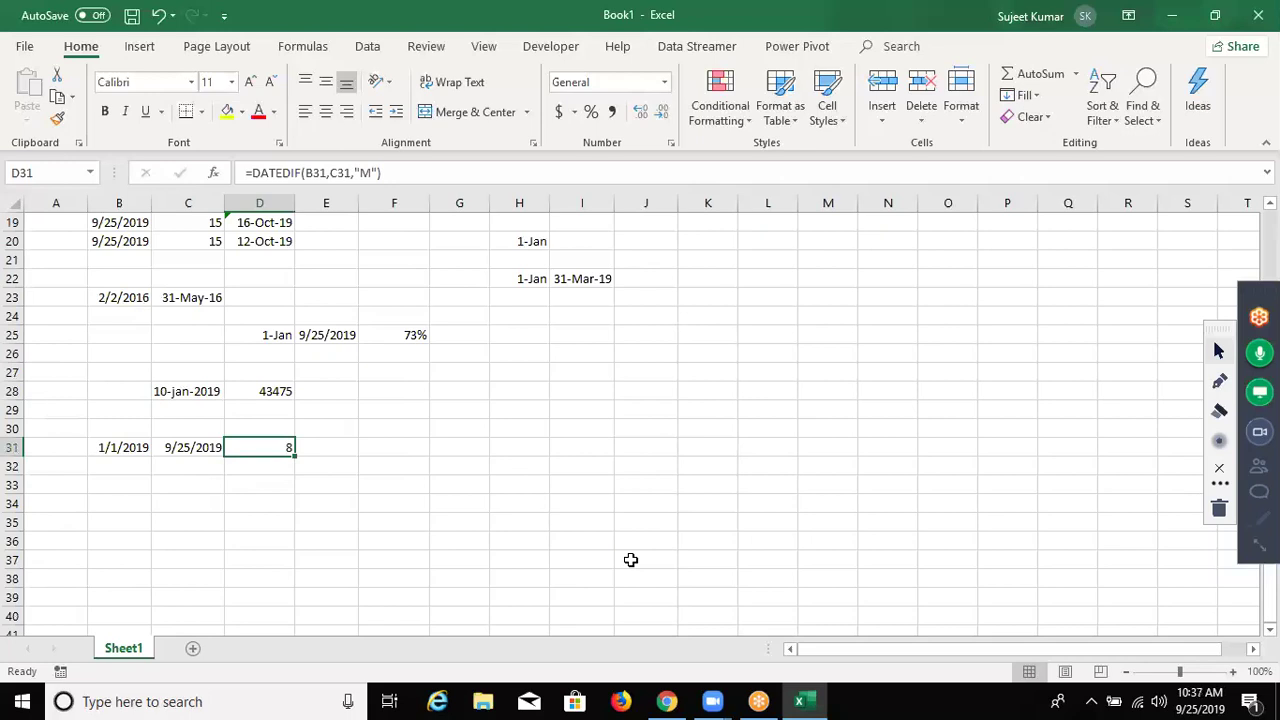
Enter start date 4/29/2004 in B33 and today's date in C33
key("Down")
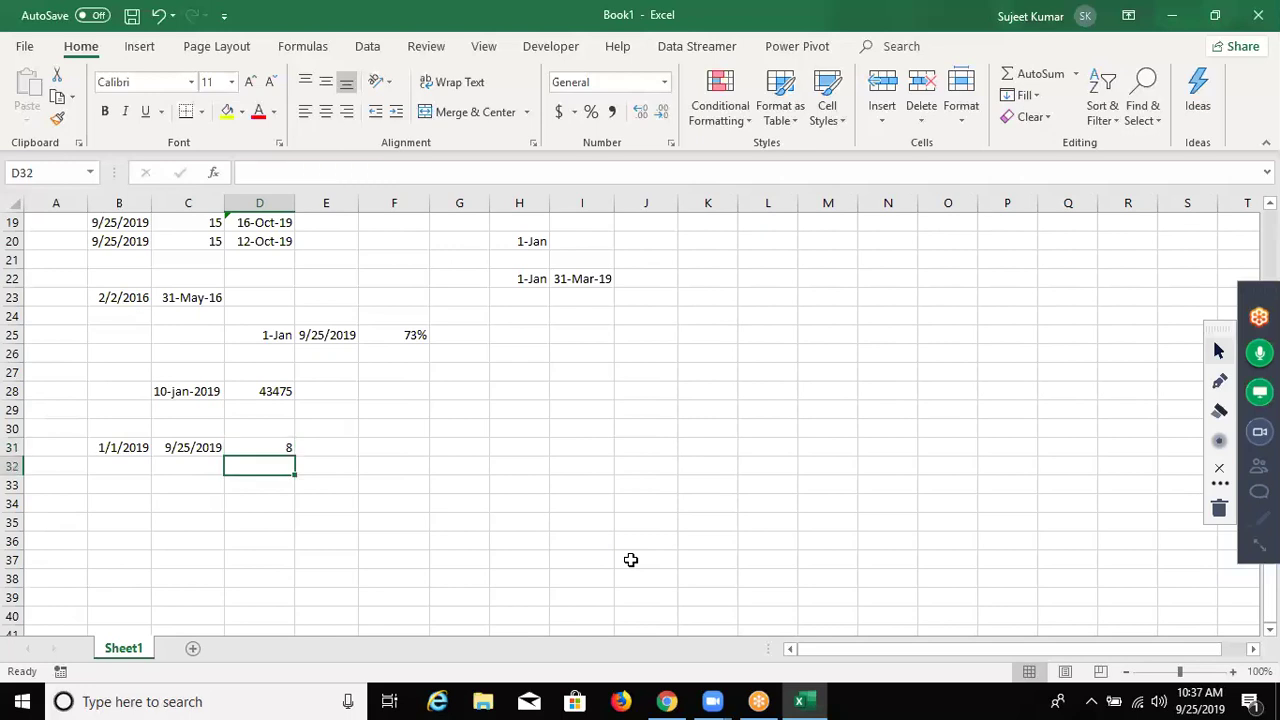
key("Down")
key("Left")
key("Left")
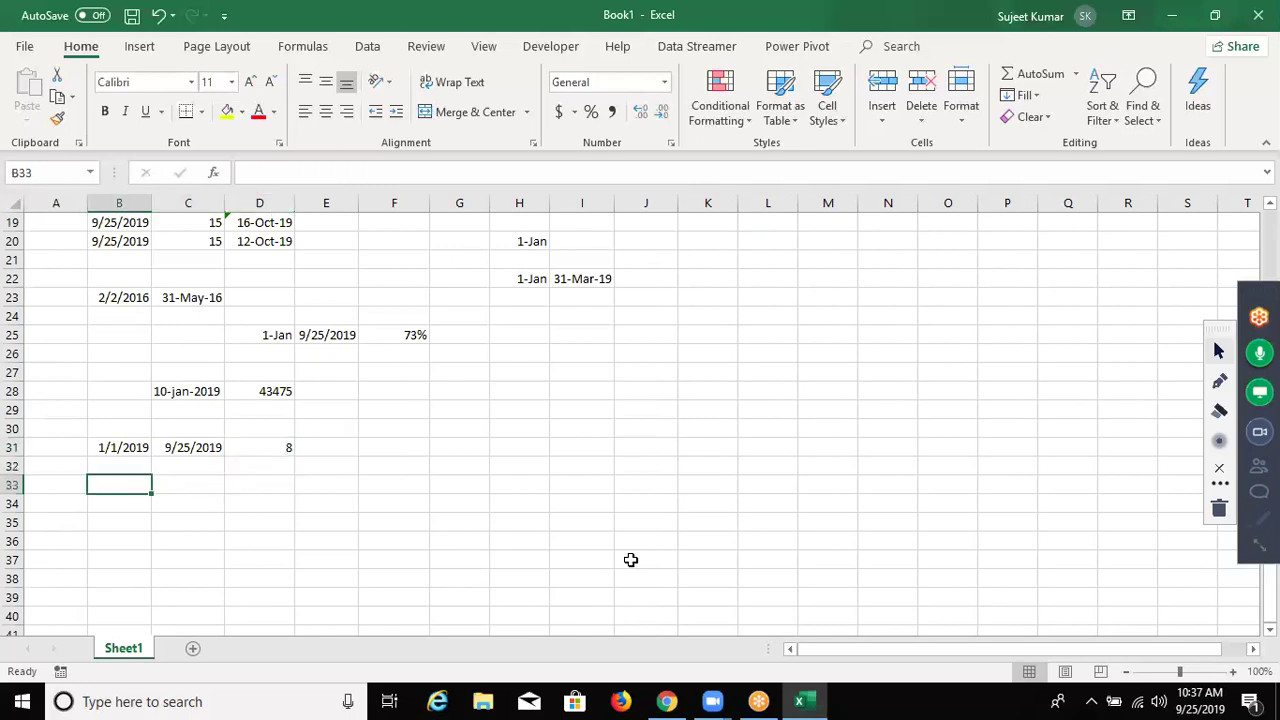
type("4")
type("/29/")
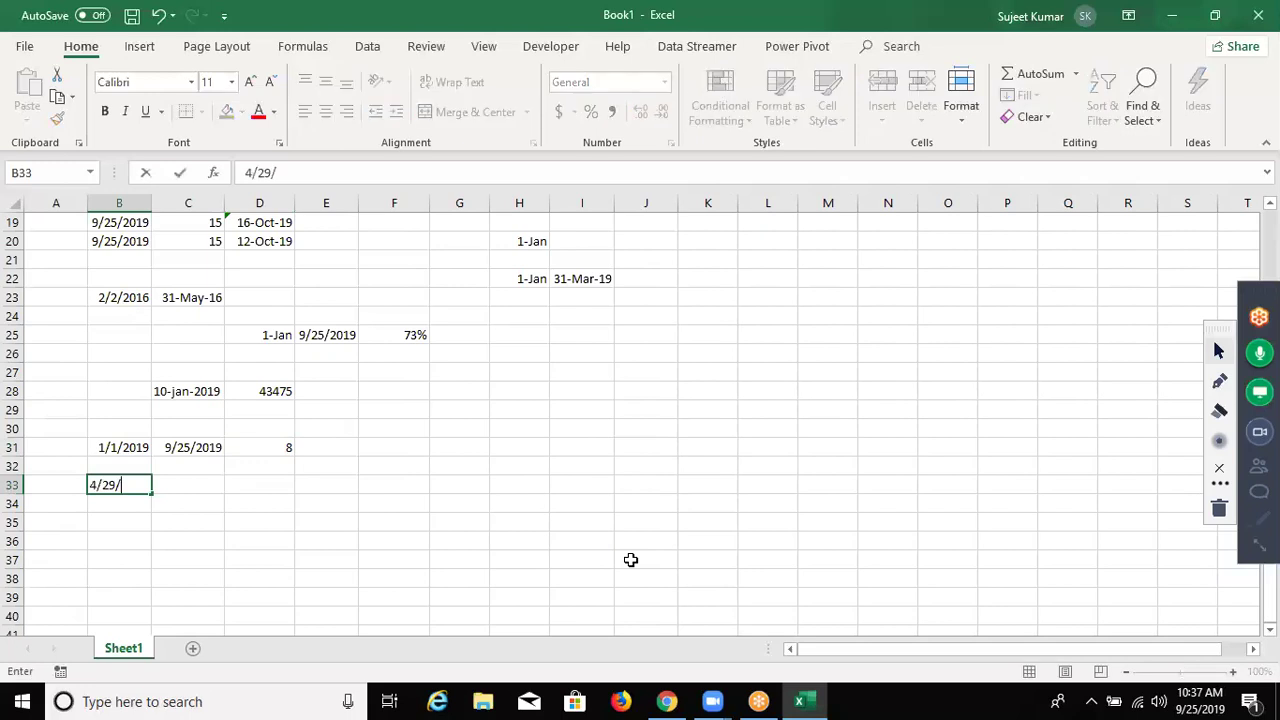
type("20")
type("04")
key("Return")
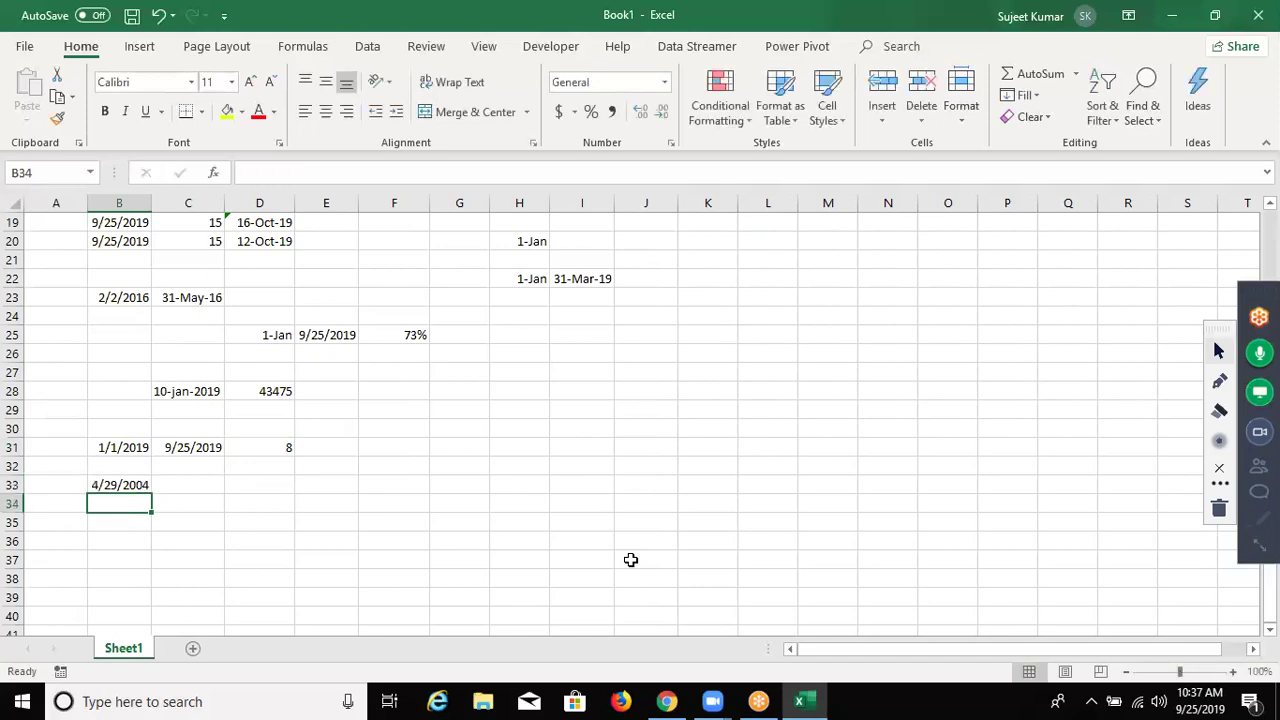
key("Up")
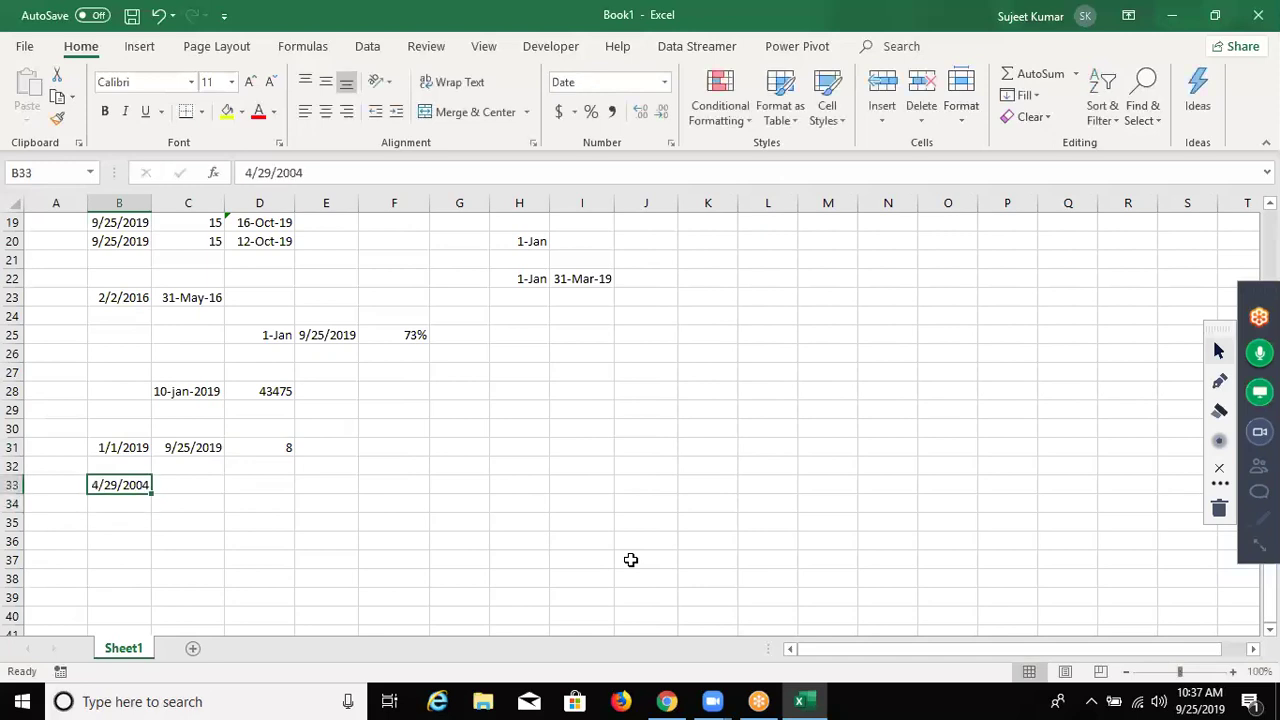
key("Right")
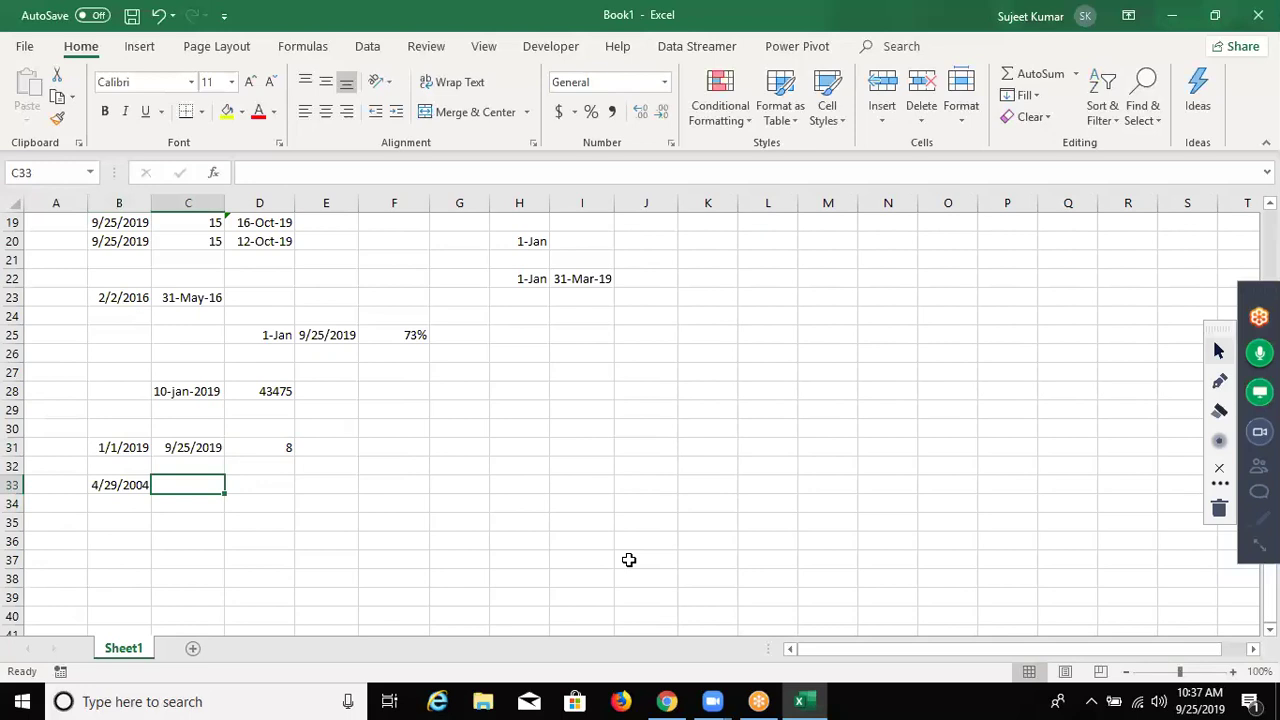
key("ctrl+semicolon")
key("Return")
Type the headings Y, M and D into D35, E35 and F35
key("Right")
key("Down")
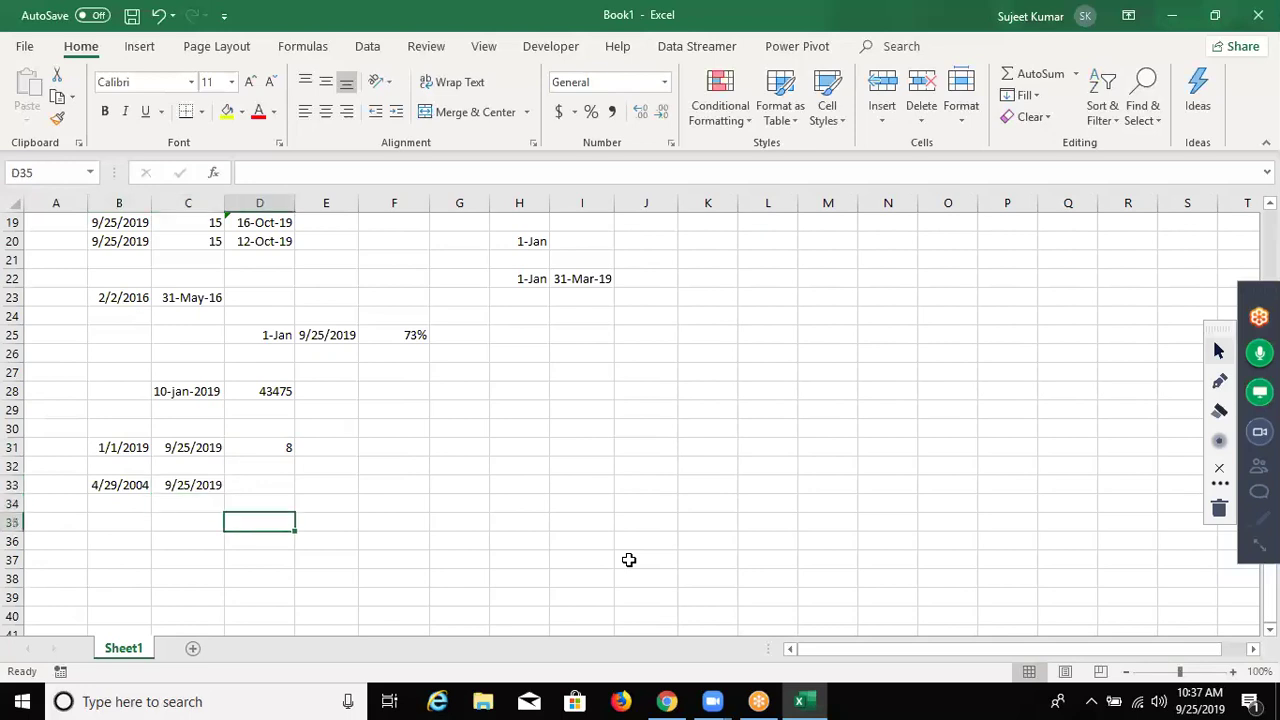
type("y")
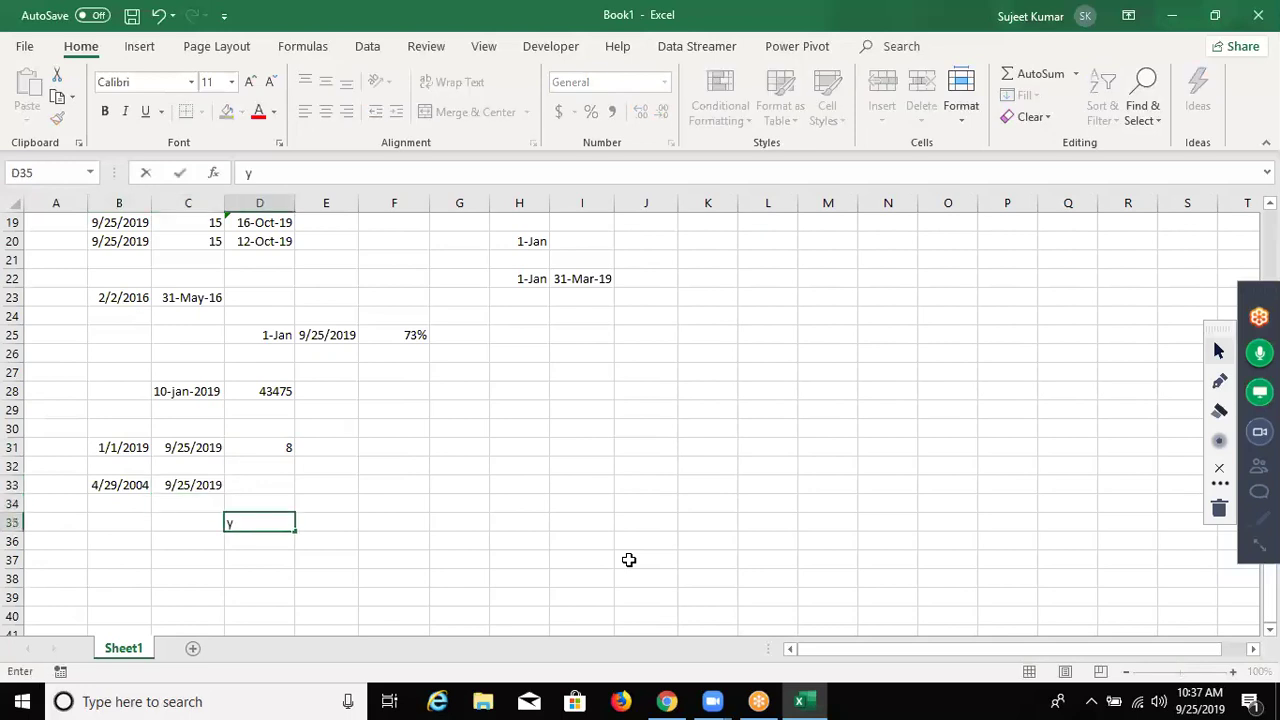
key("Tab")
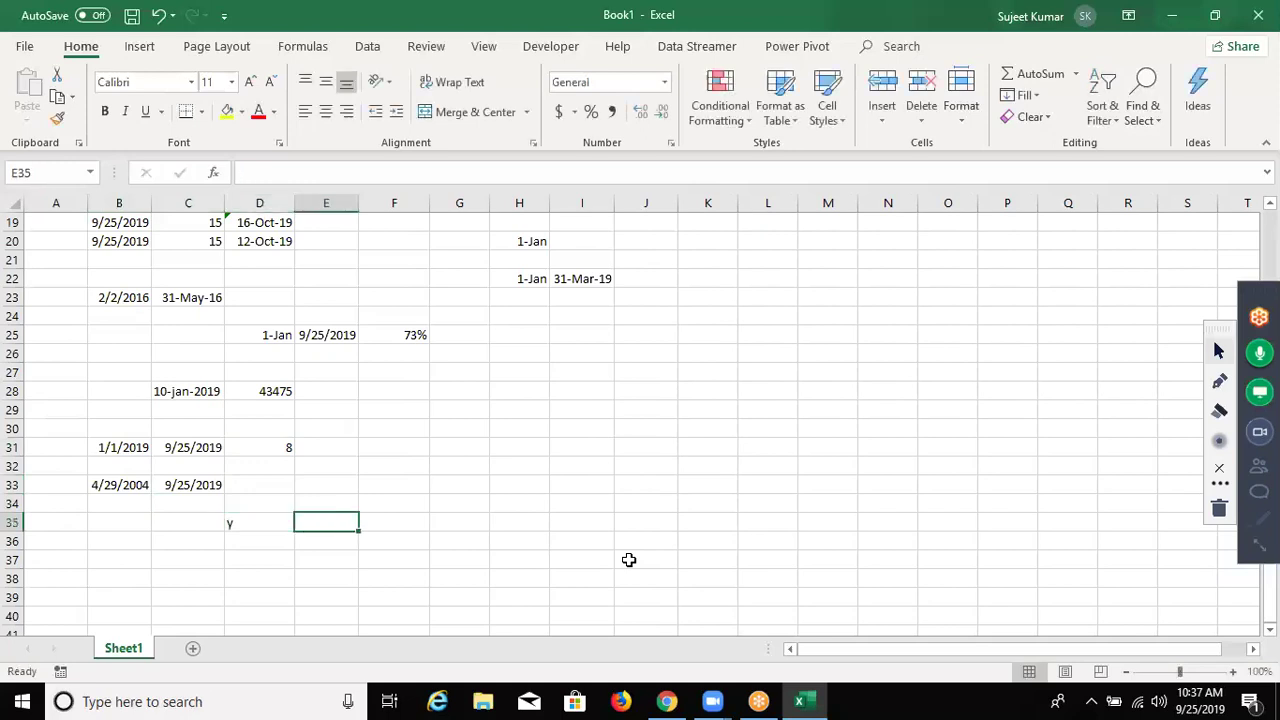
type("M")
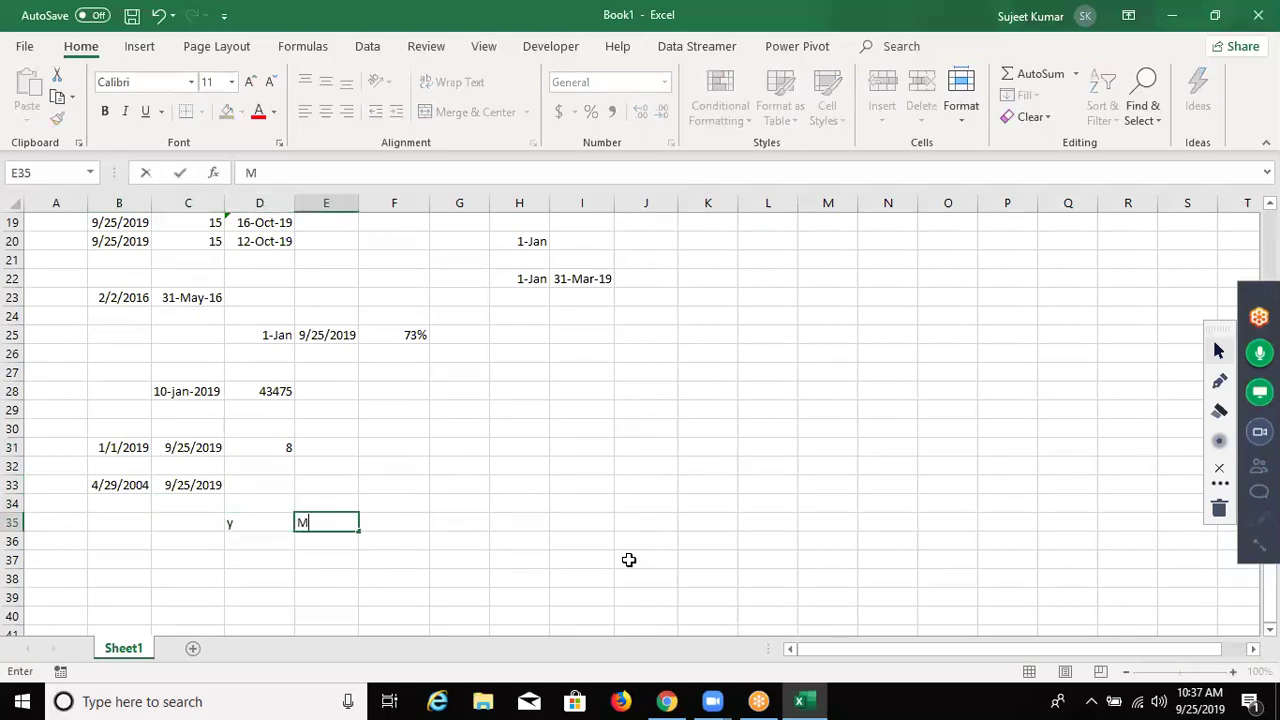
key("Tab")
type("d")
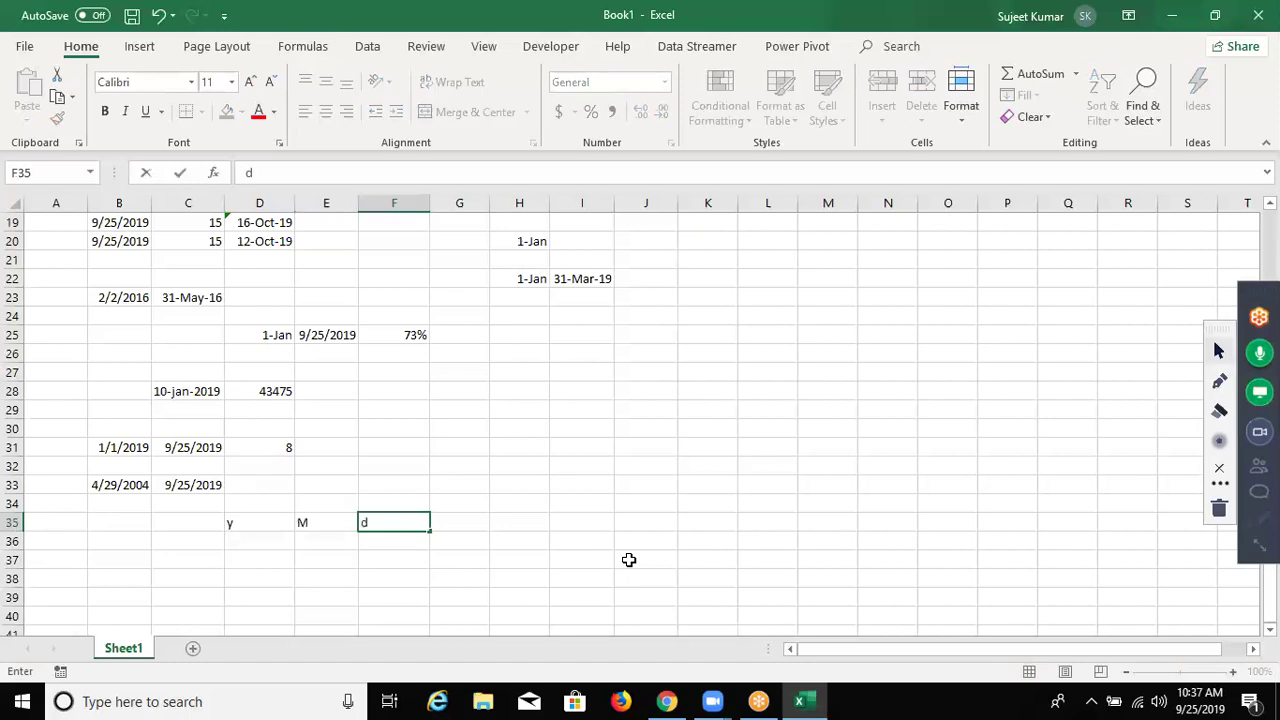
key("BackSpace")
type("D")
key("Left")
key("Left")
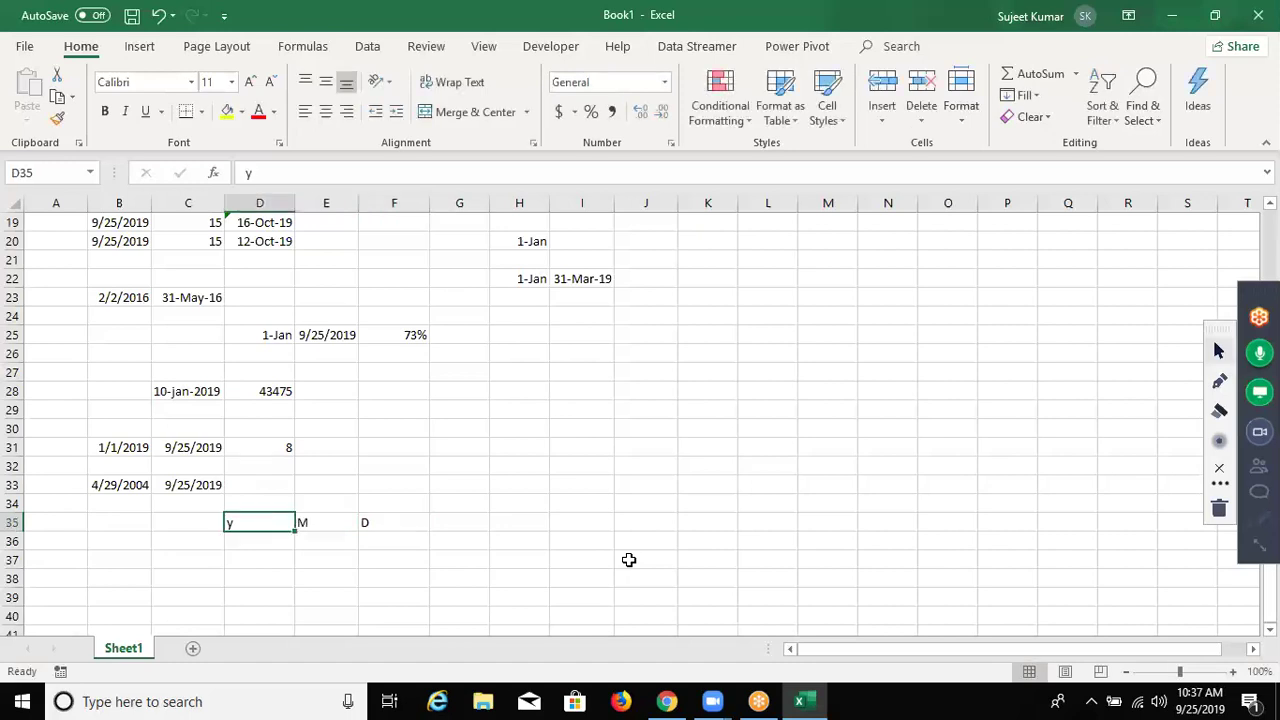
type("Y")
key("Return")
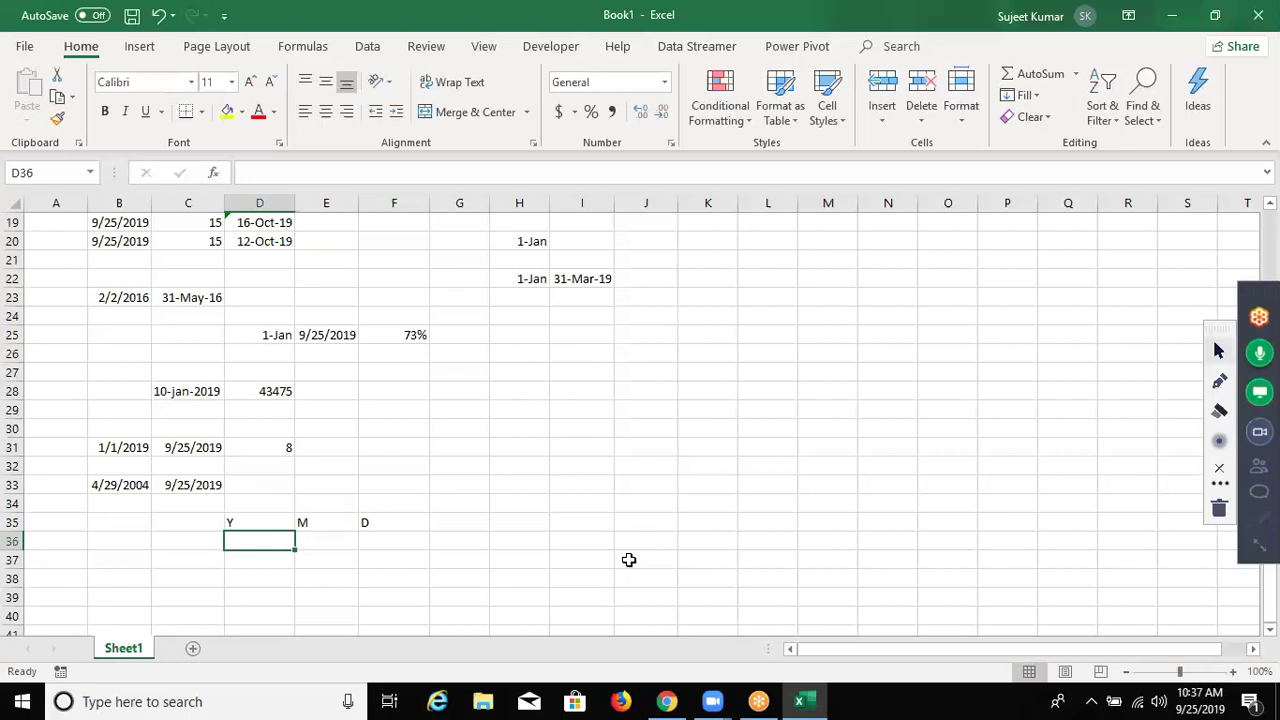
Enter =DATEDIF(B33,C33,"y") in D36, returning 15 years
type("=d")
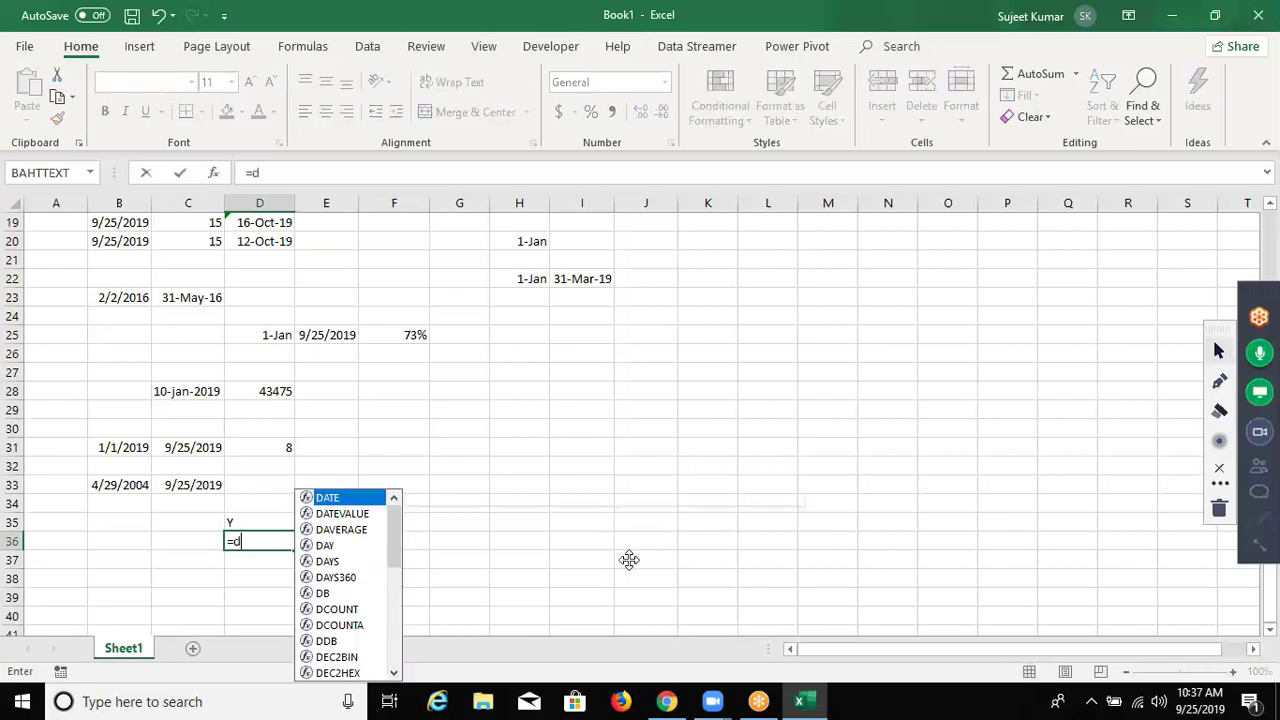
type("at")
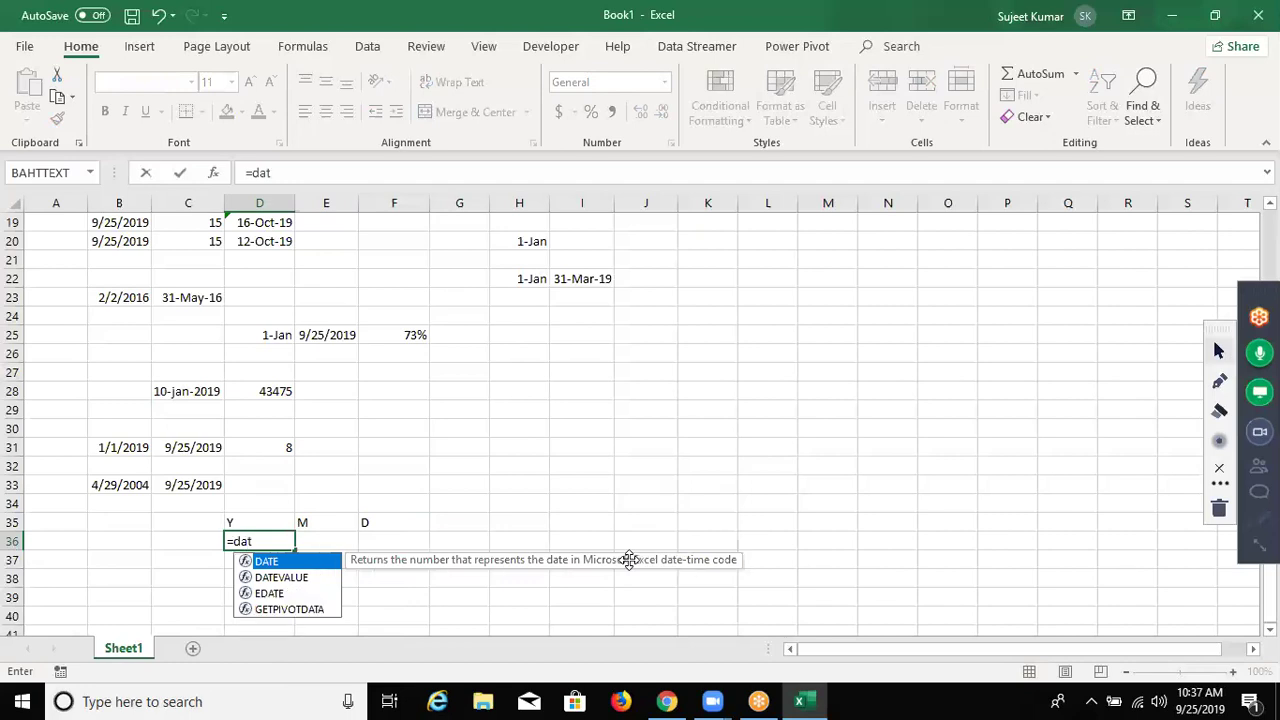
type("ed")
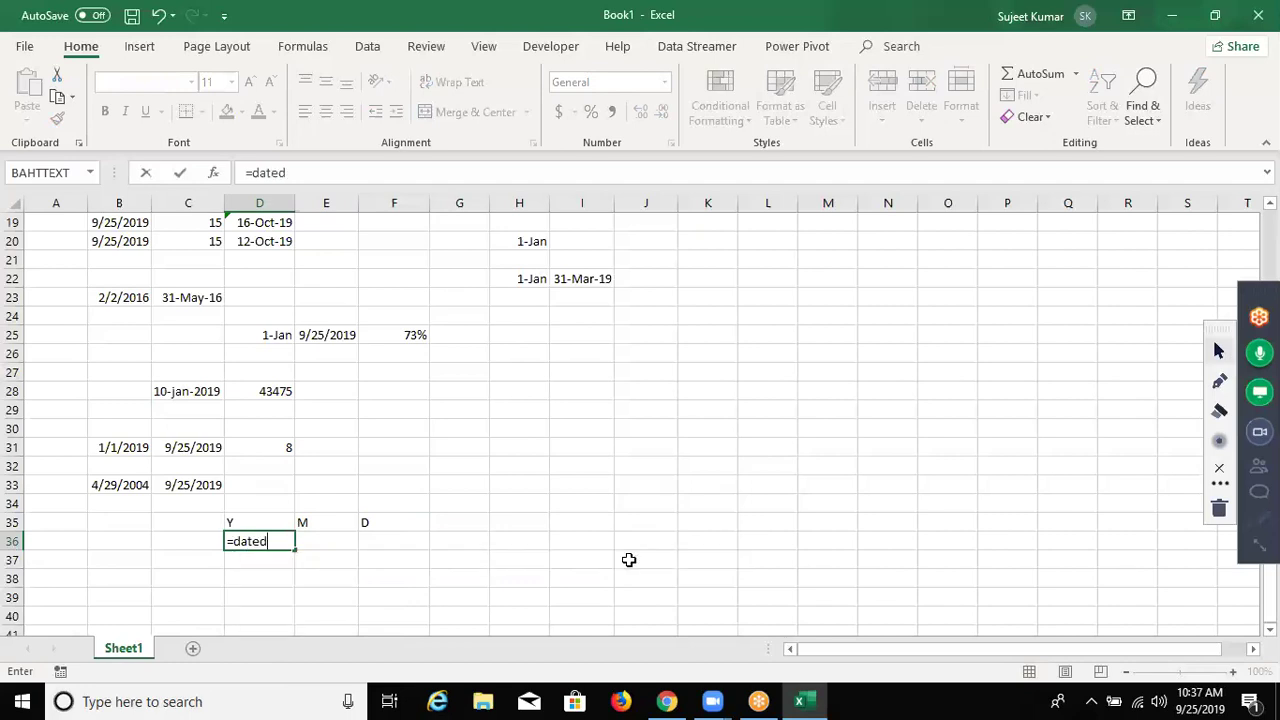
type("if")
type("(")
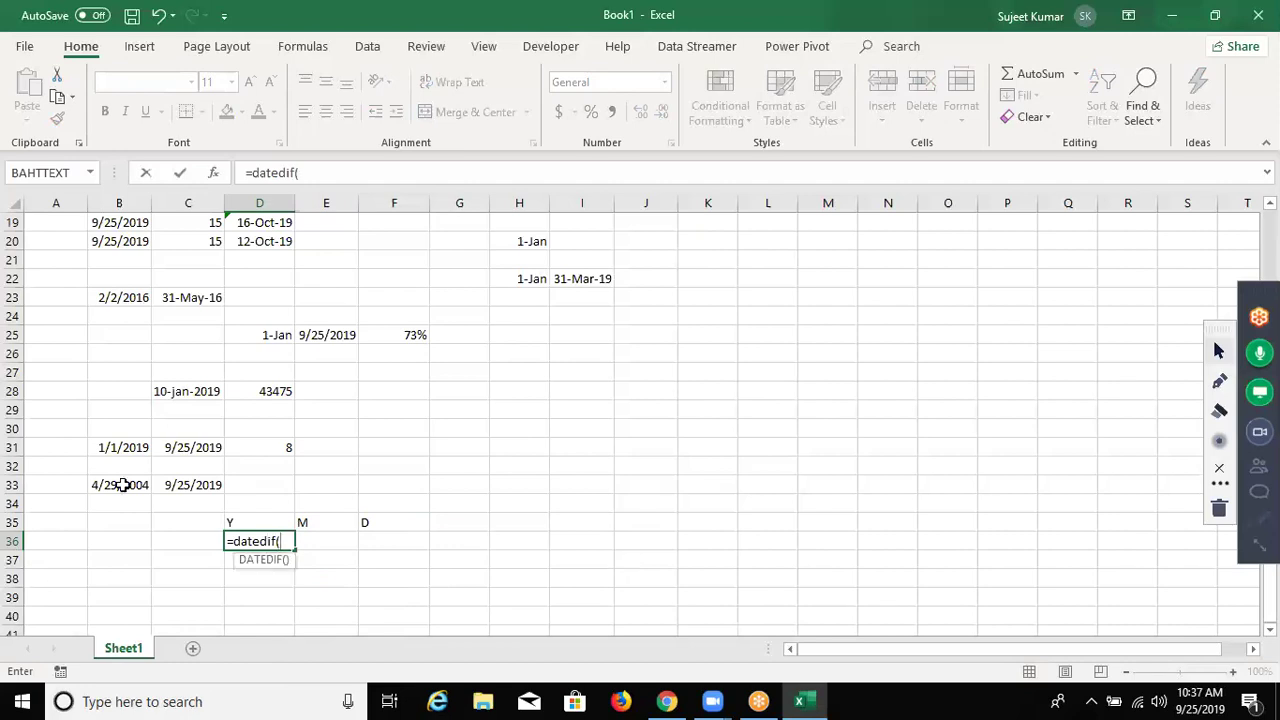
left_click(119, 485)
type(",")
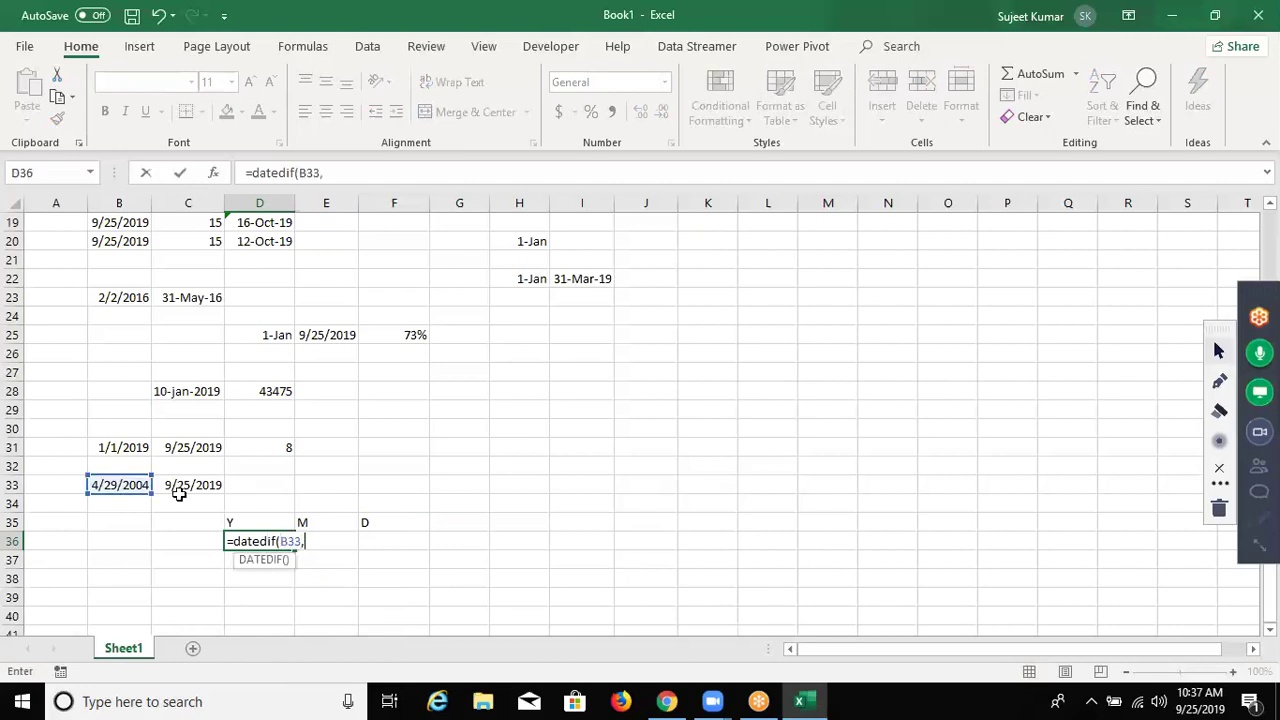
left_click(180, 488)
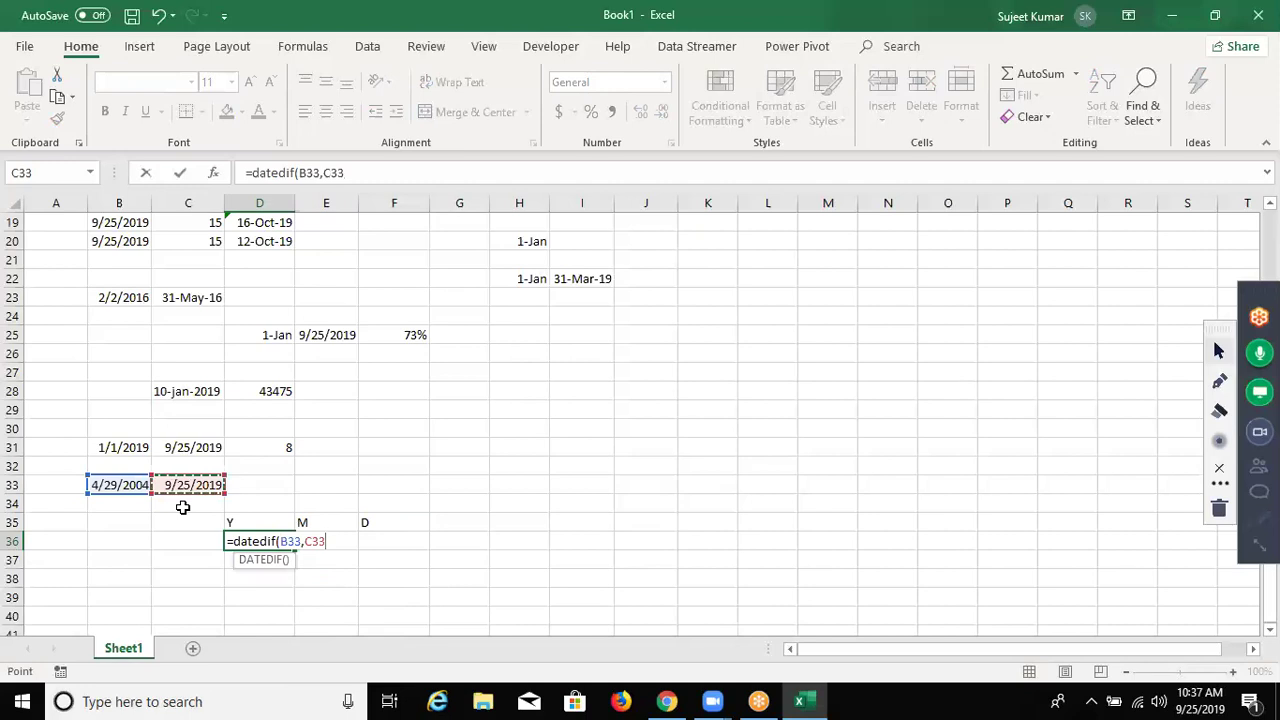
type(",")
type("\"y\"")
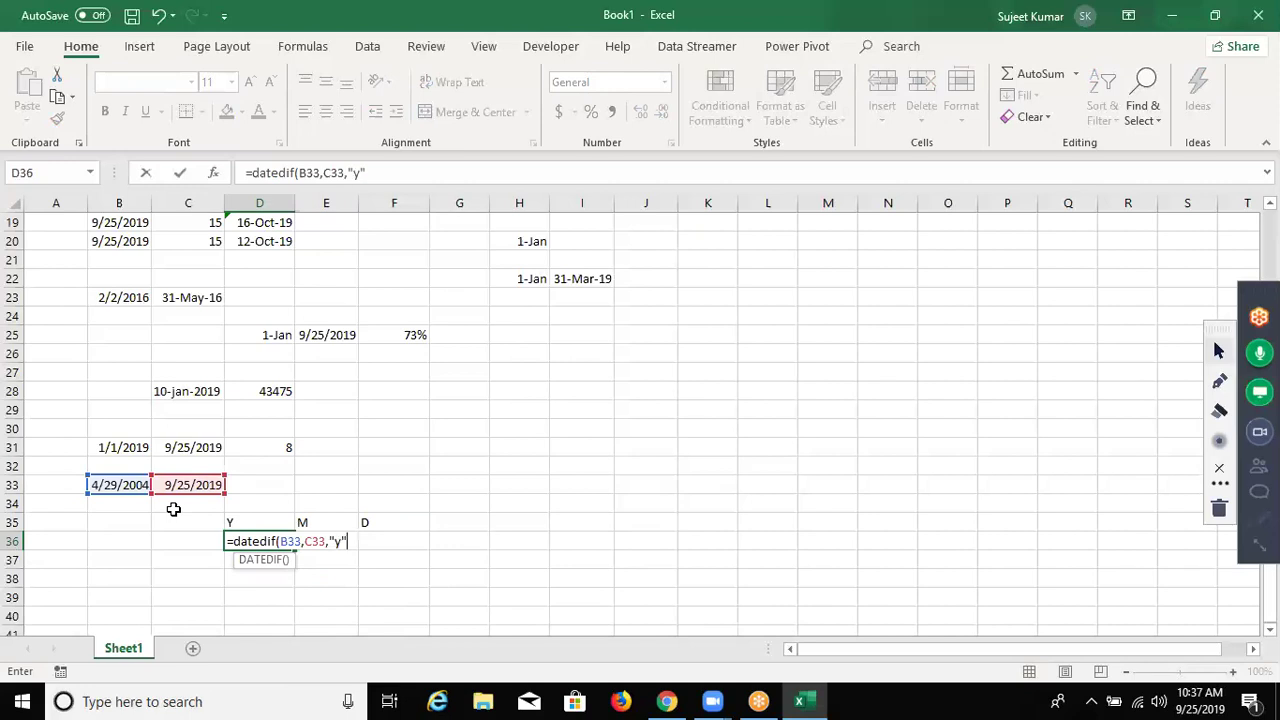
key("Return")
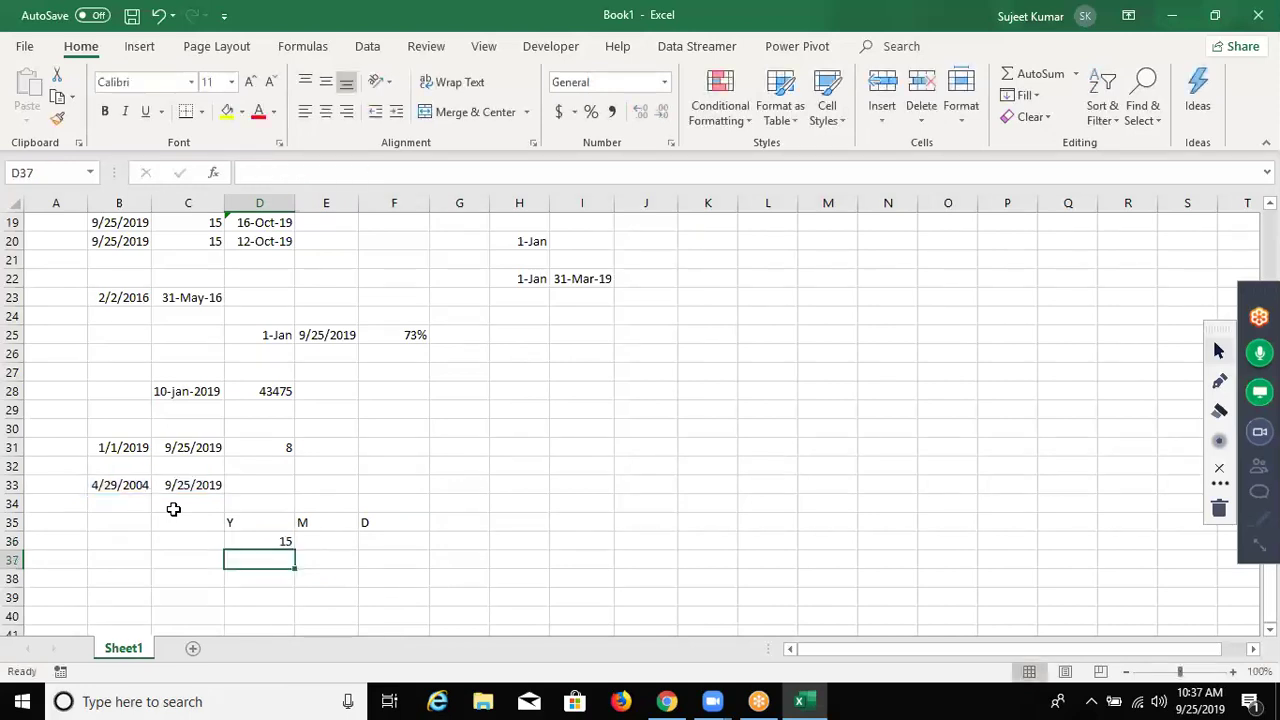
key("Up")
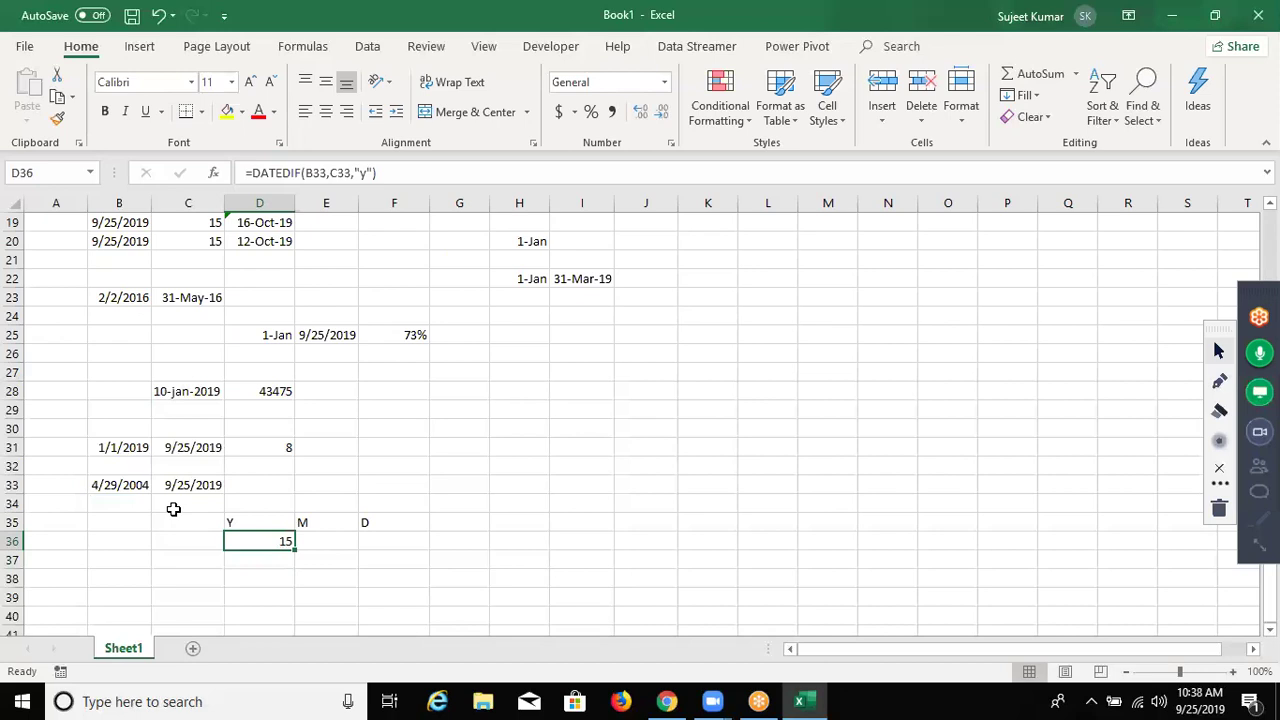
Enter =DATEDIF(B33,C33,"m") in E36, which shows 184 total months
key("Right")
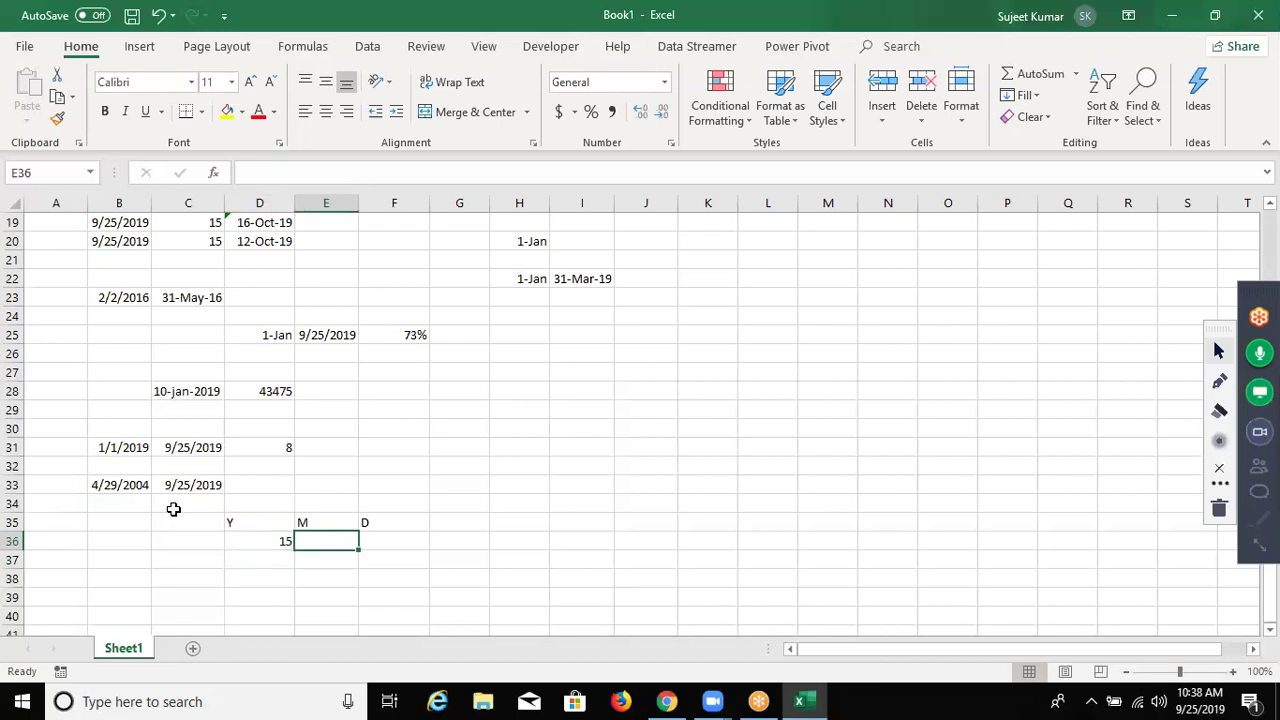
type("=dat")
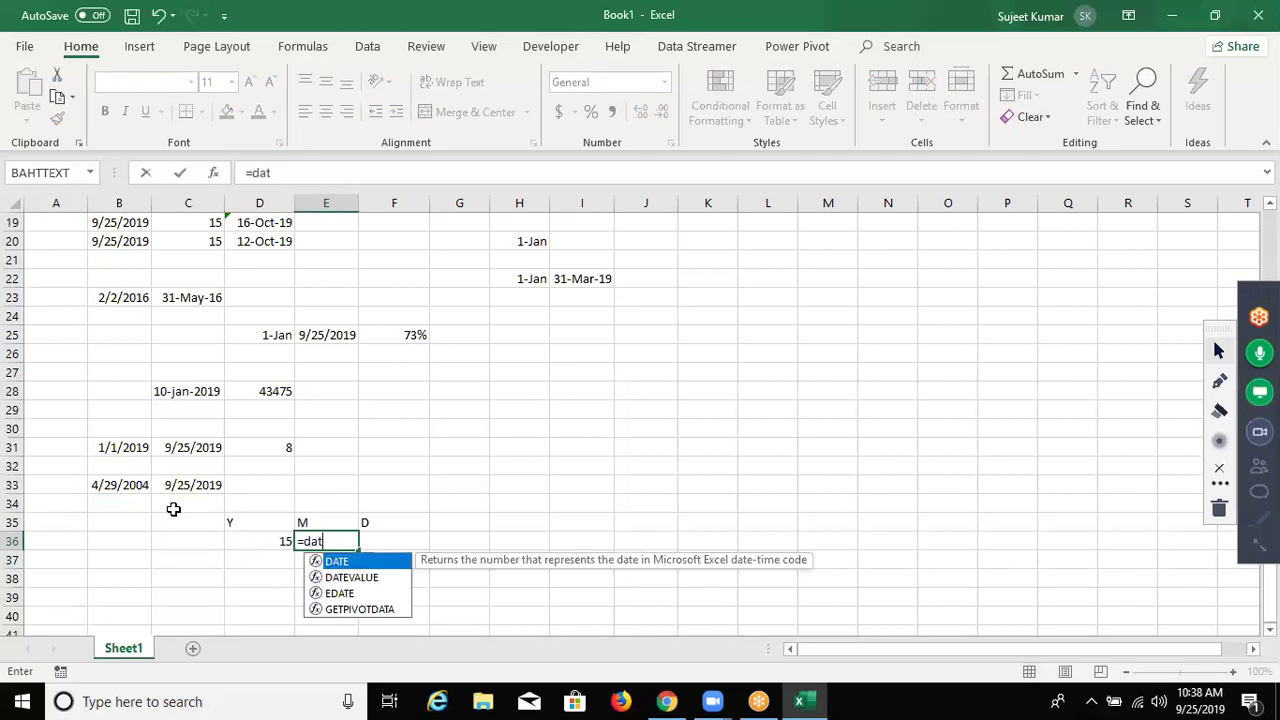
type("edif")
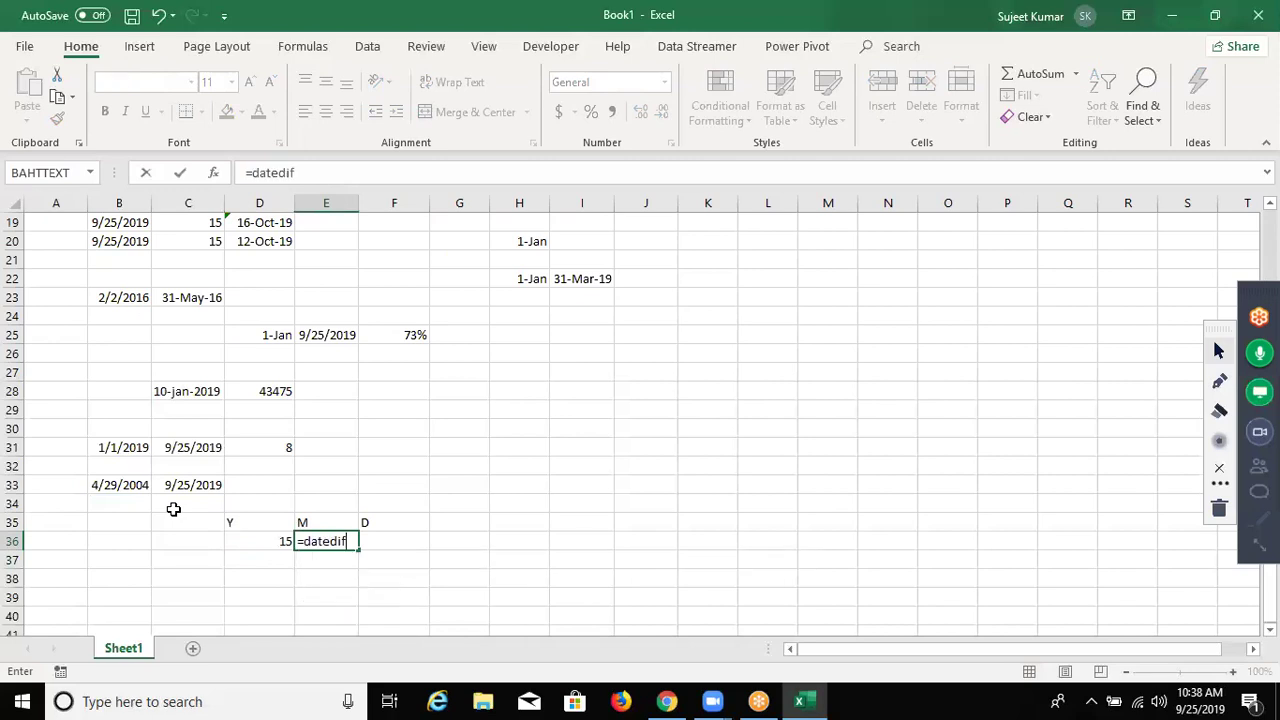
type("(")
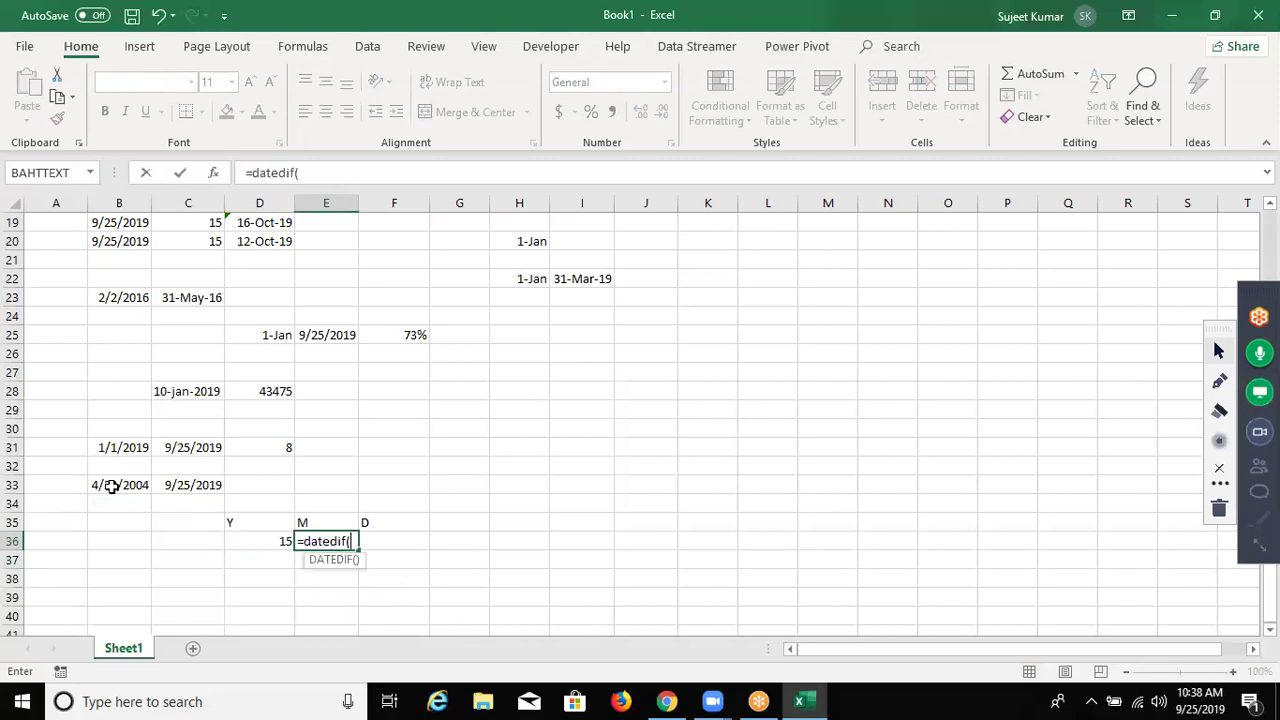
left_click(112, 485)
type(",")
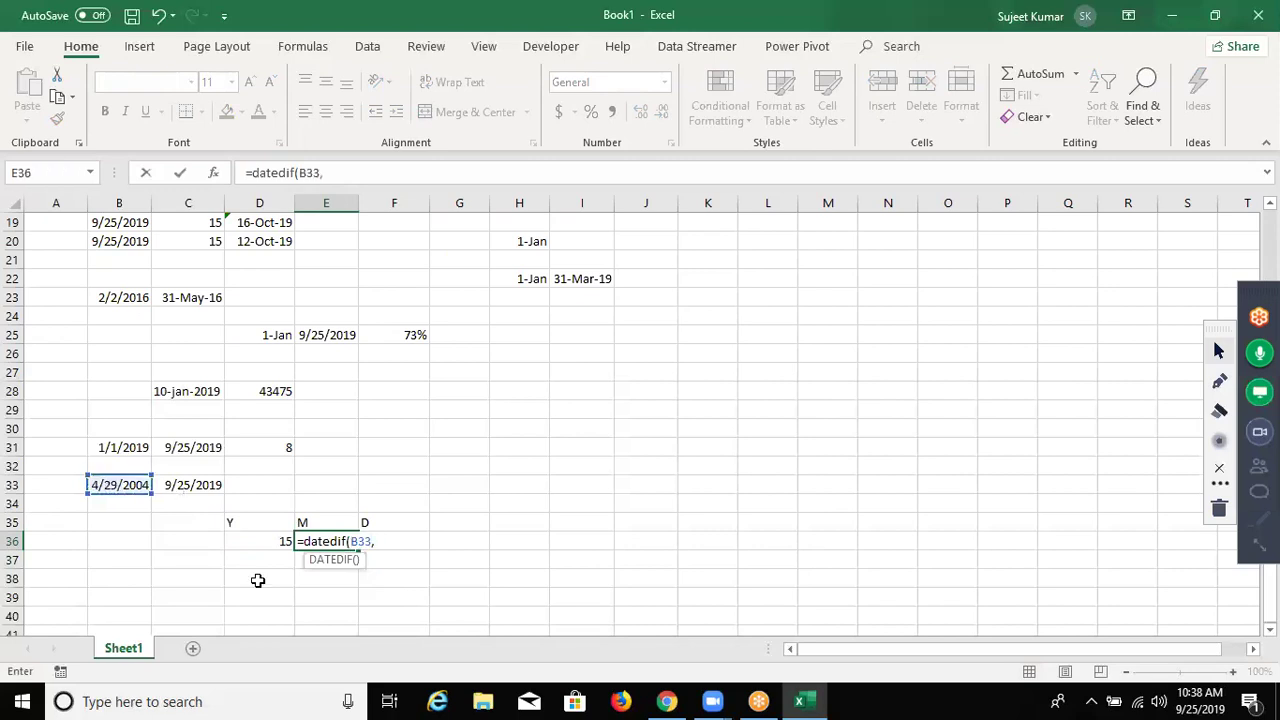
type("C33,")
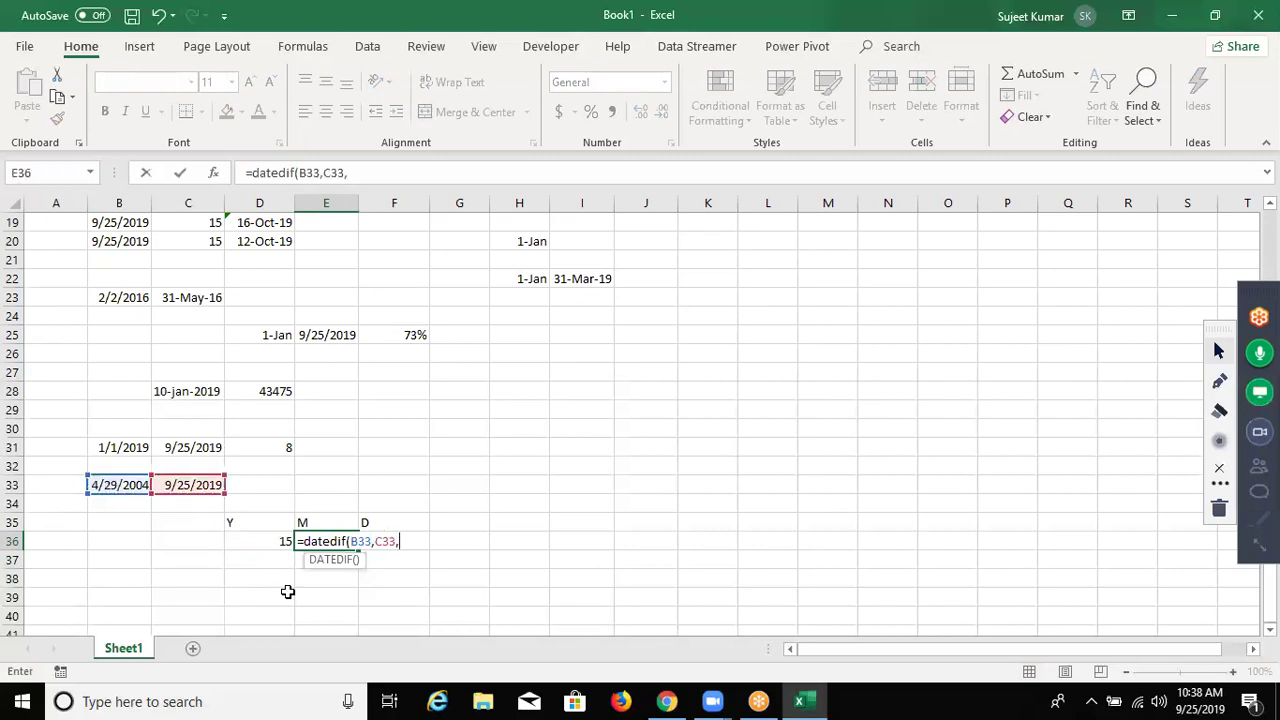
type("\"")
type(",")
key("BackSpace")
type("m")
key("Return")
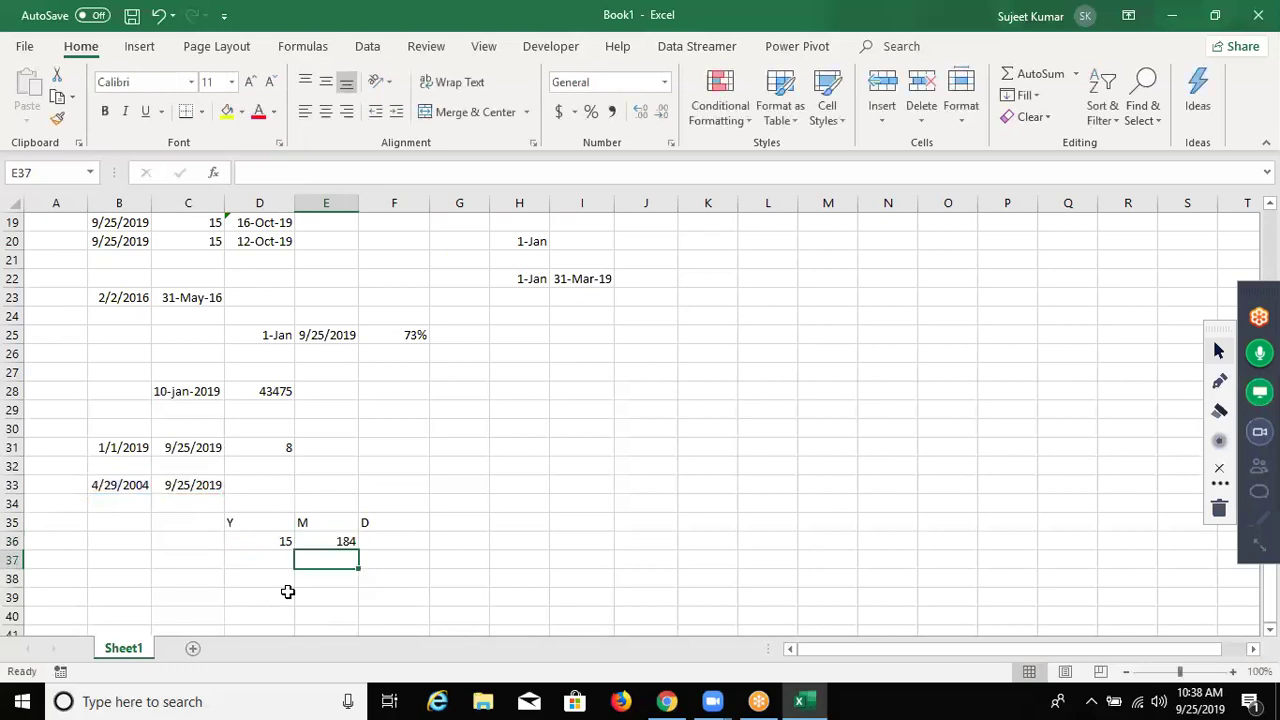
Change the E36 unit from "m" to "ym" so it shows 4 leftover months
left_click(320, 541)
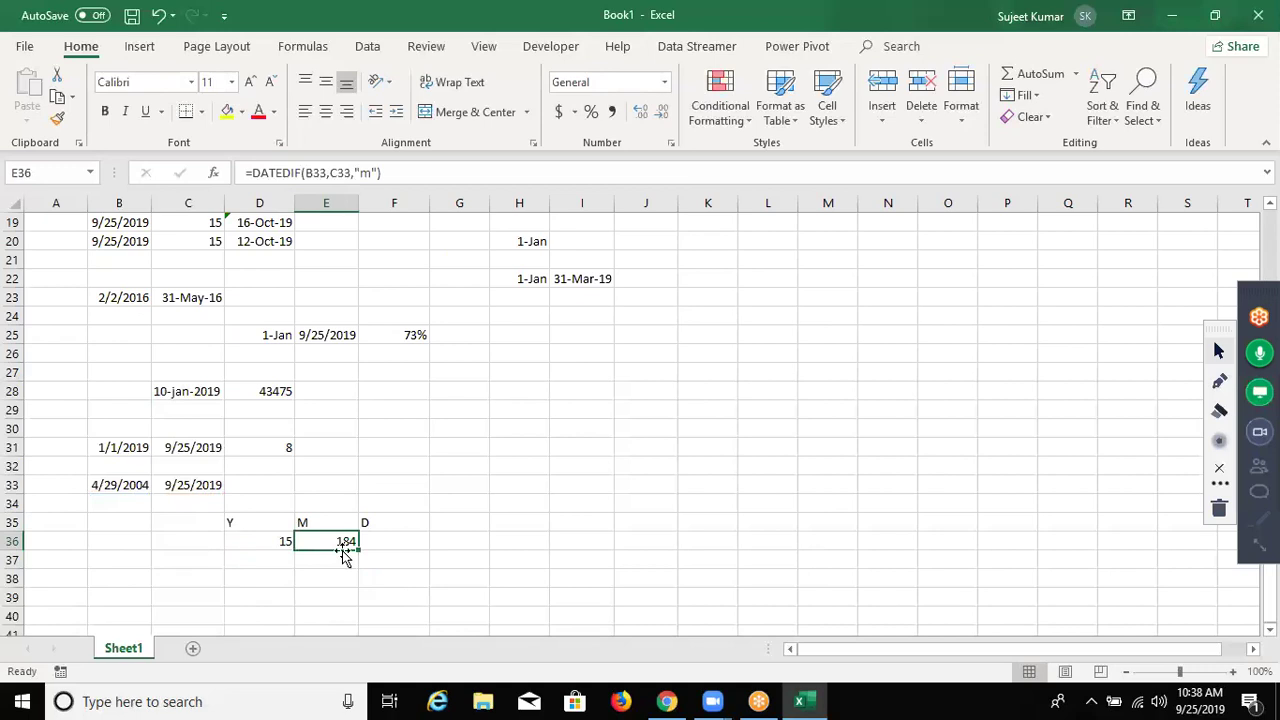
double_click(345, 541)
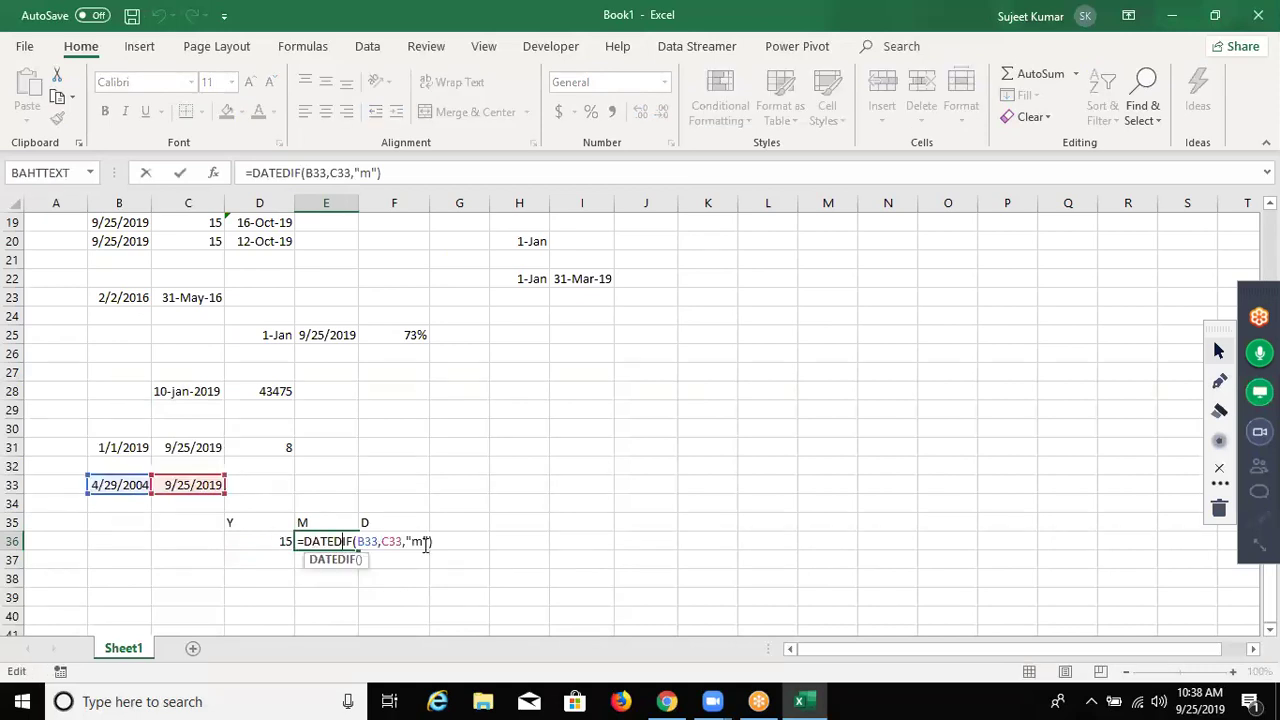
key("Right")
key("Right")
key("Right")
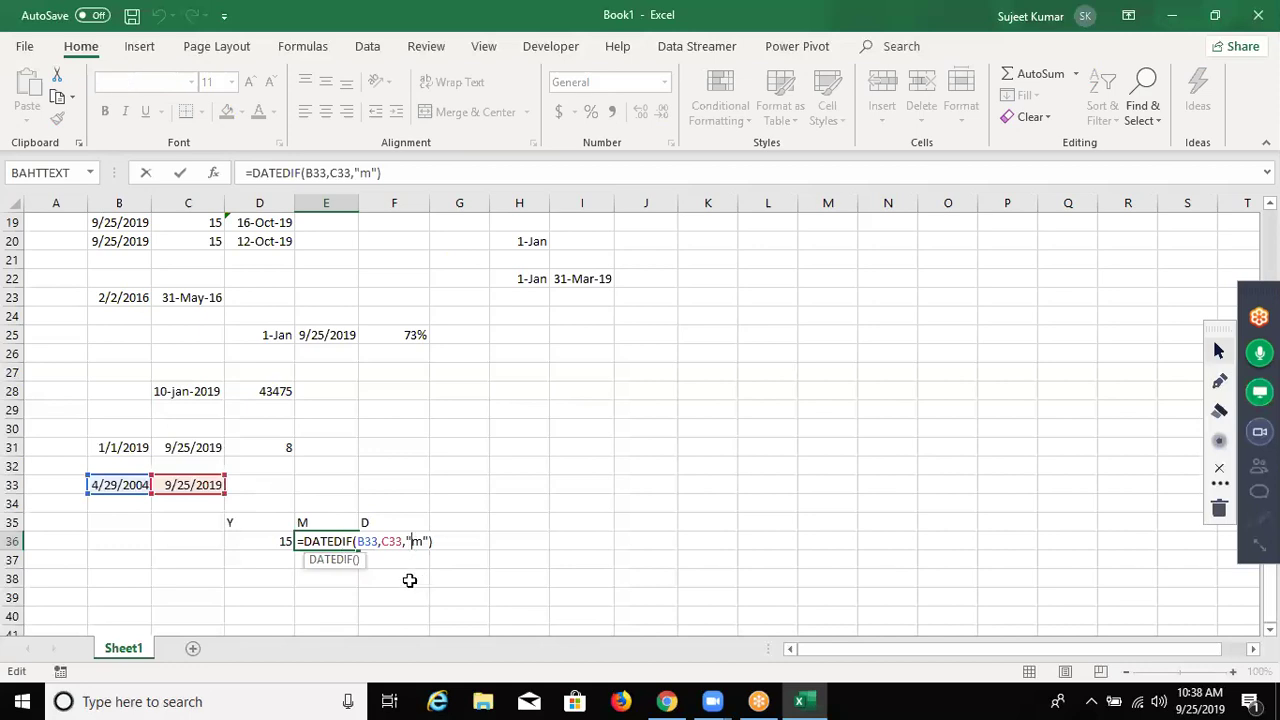
type("y")
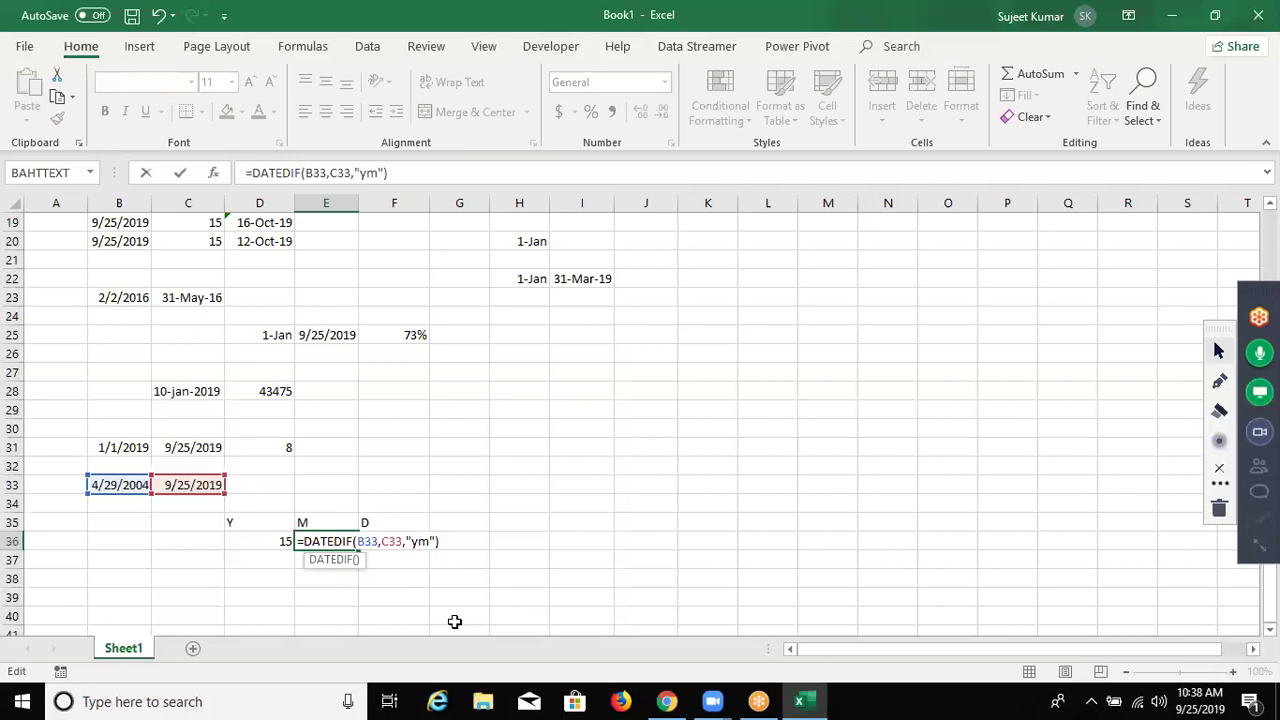
key("Return")
key("Up")
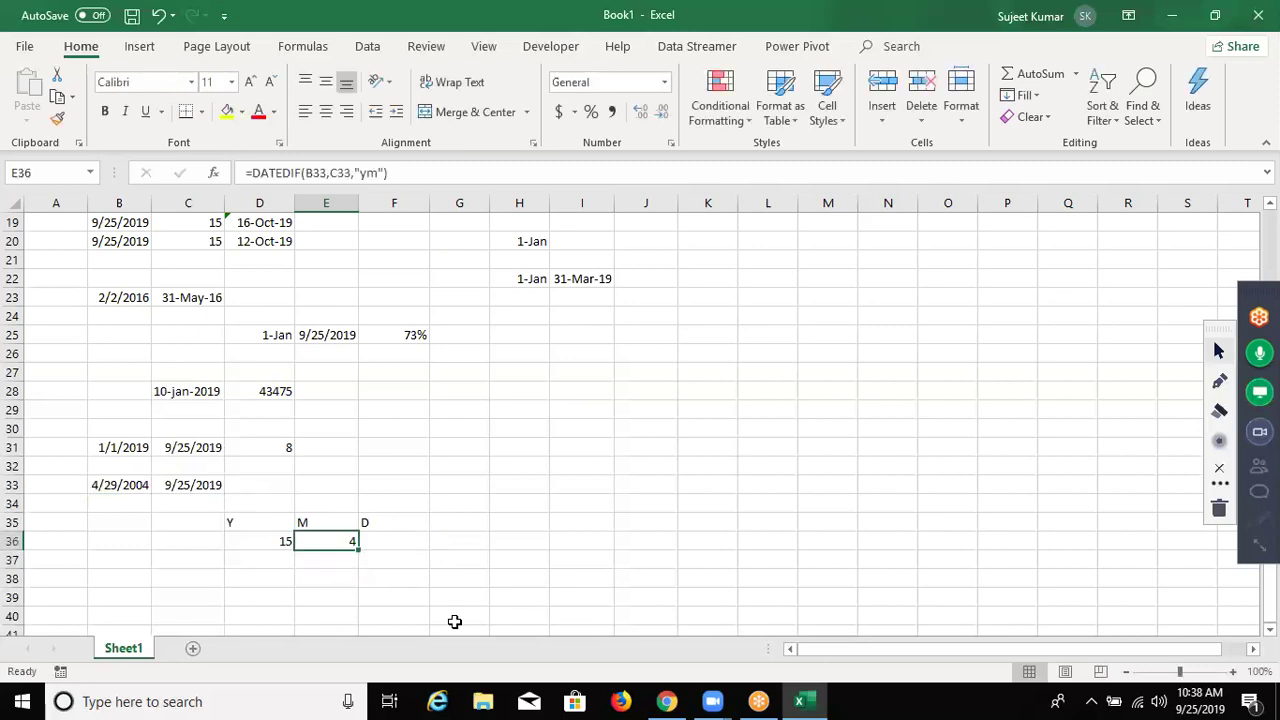
key("Right")
Enter =DATEDIF(B33,C33,"md") in F36 for the 27 leftover days
type("=d")
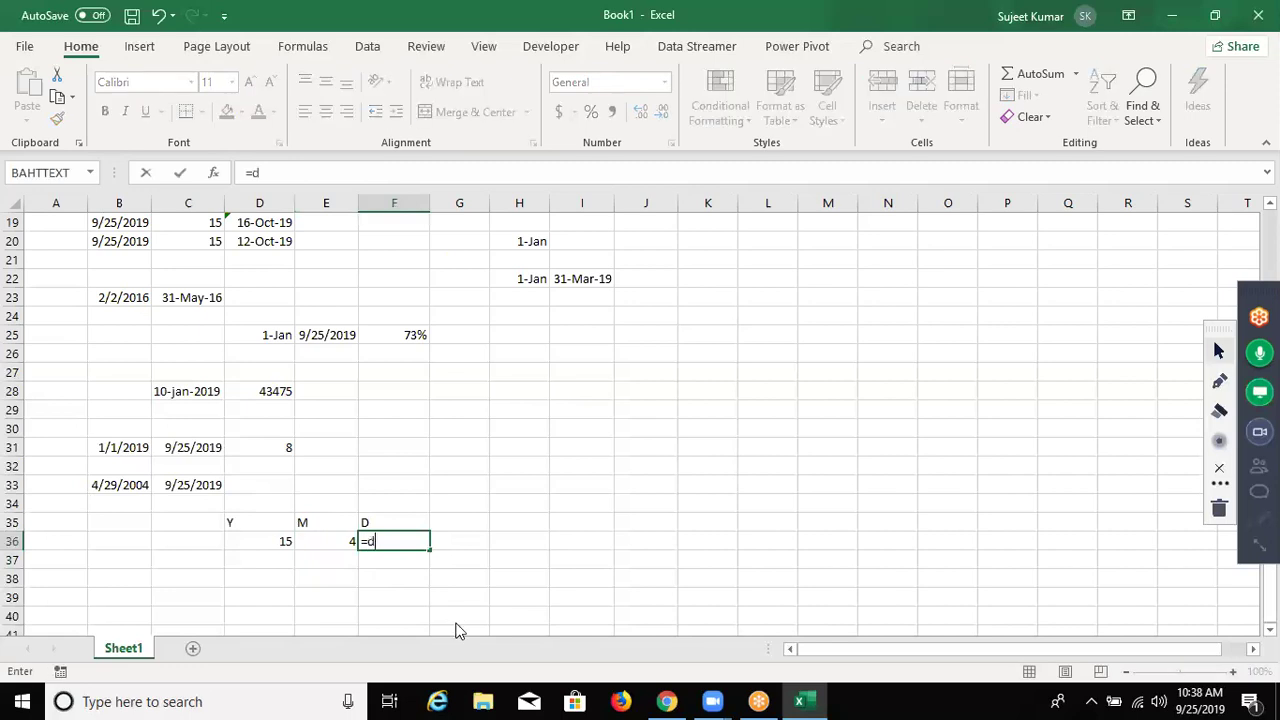
type("a")
type("te")
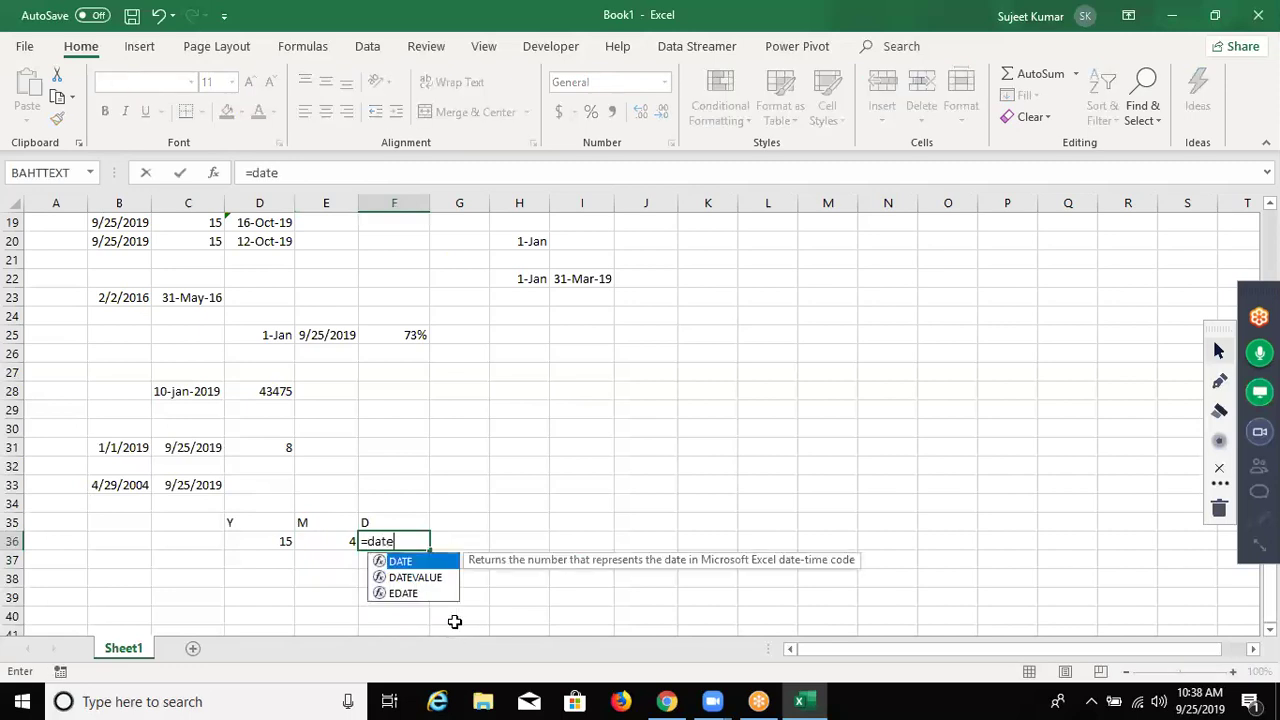
type("dif(")
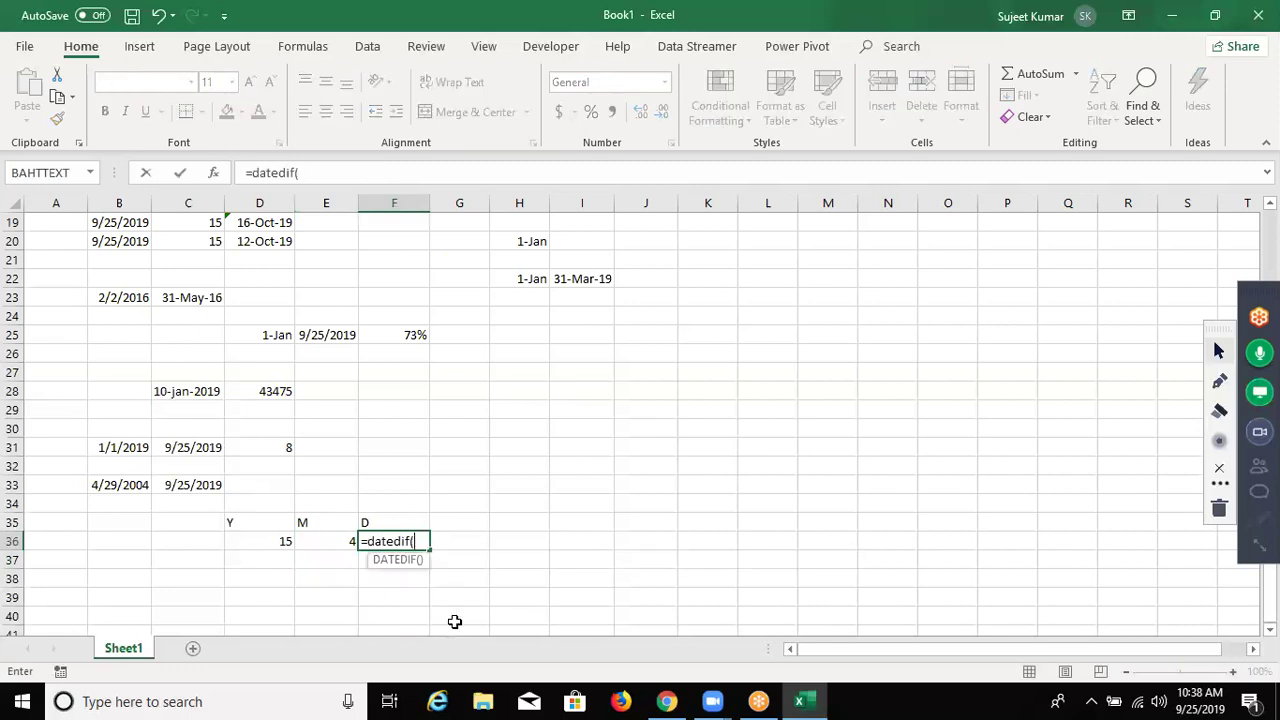
left_click(106, 488)
type(",")
left_click(180, 484)
type(",")
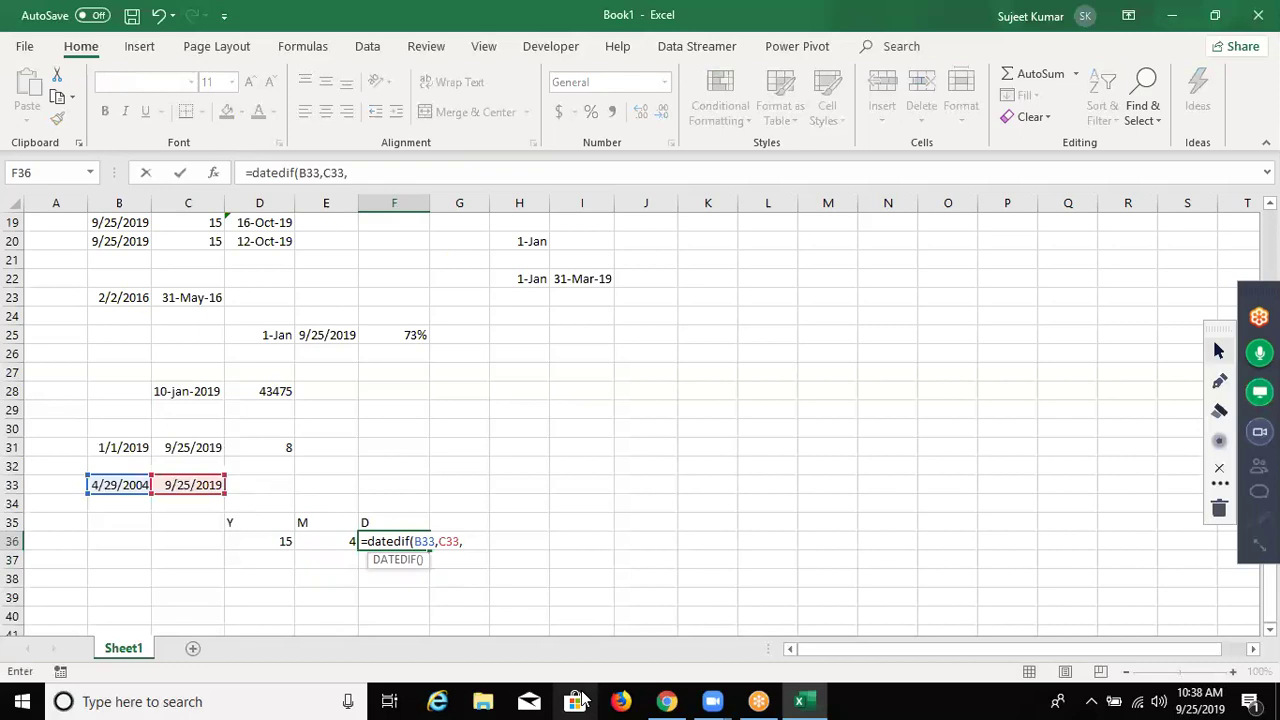
type("\"md")
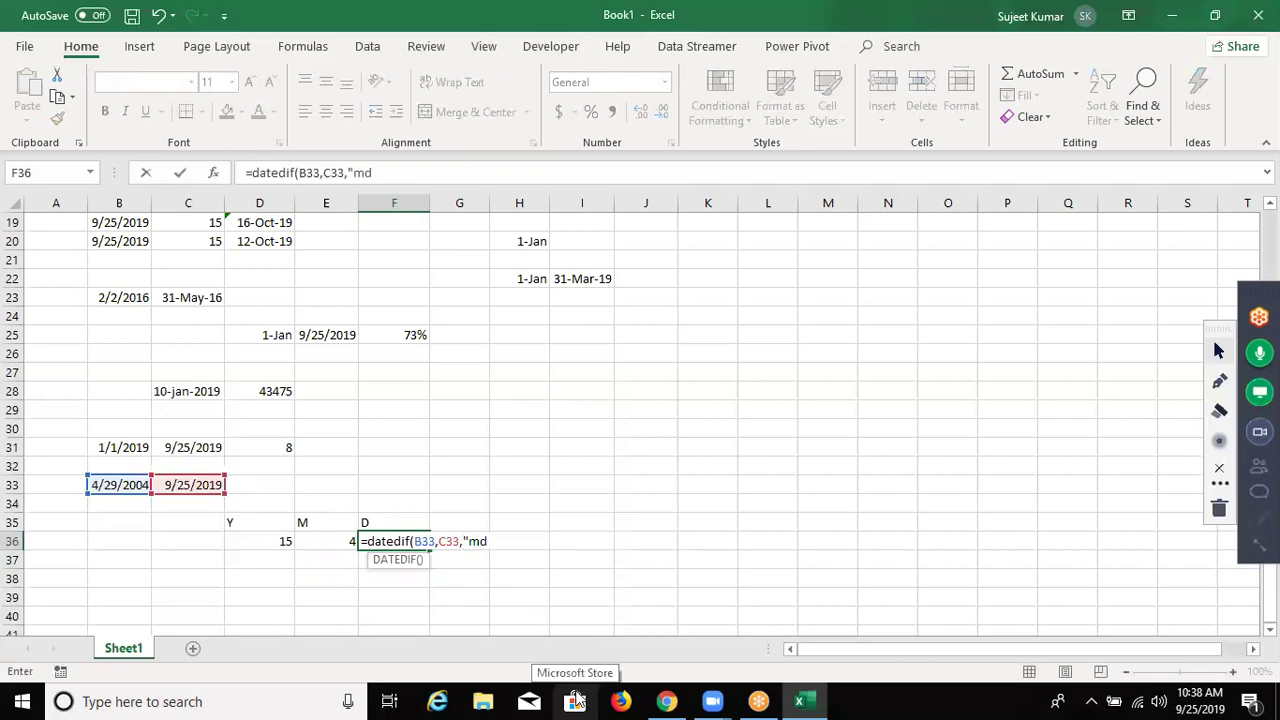
type("\")")
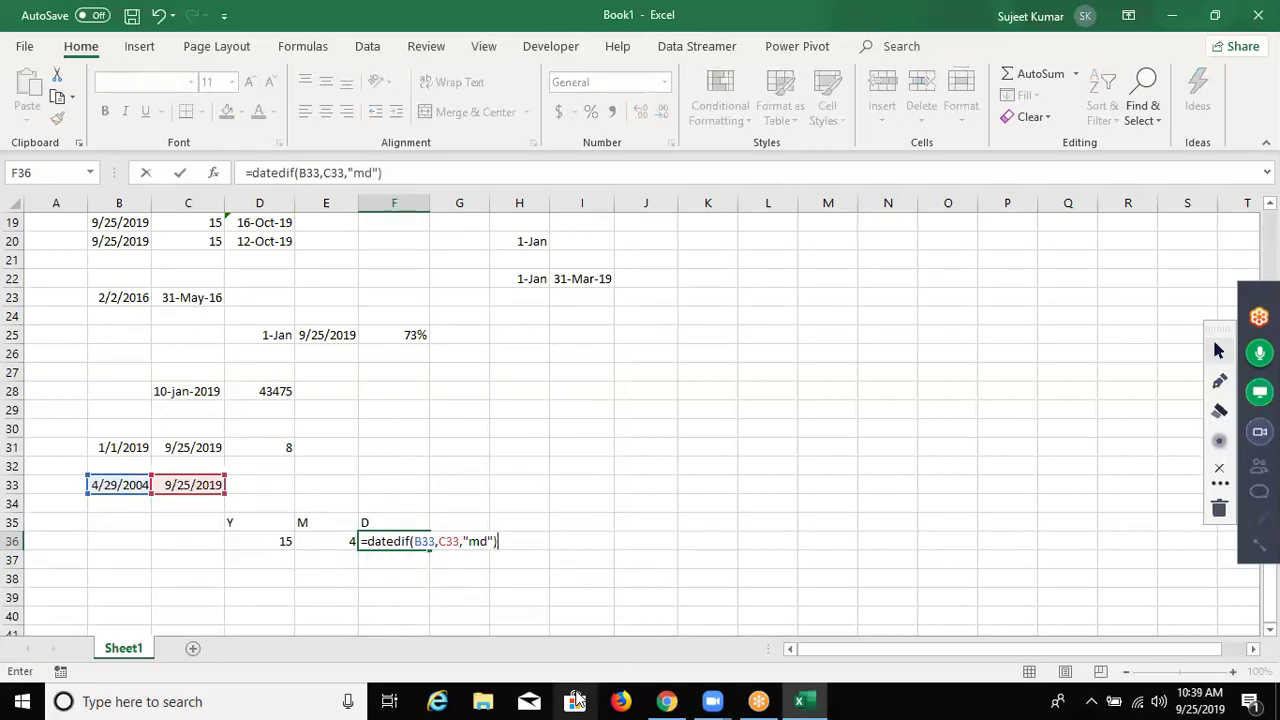
key("ctrl+Return")
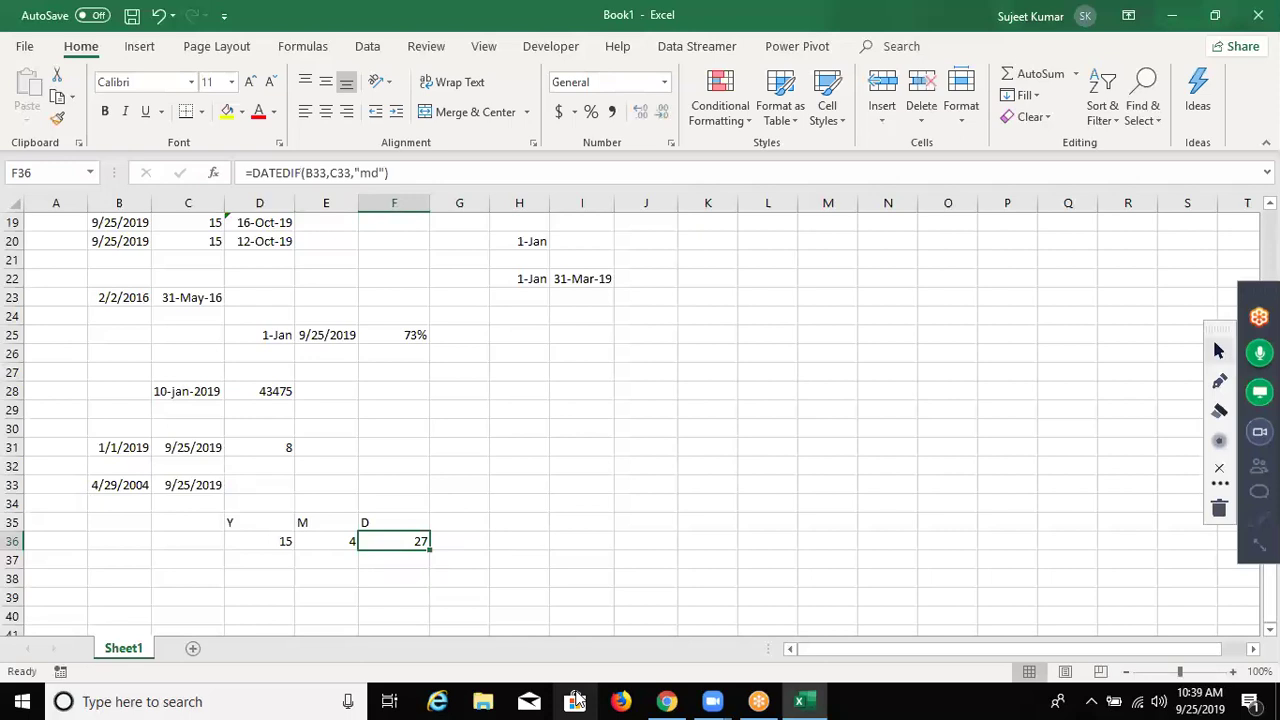